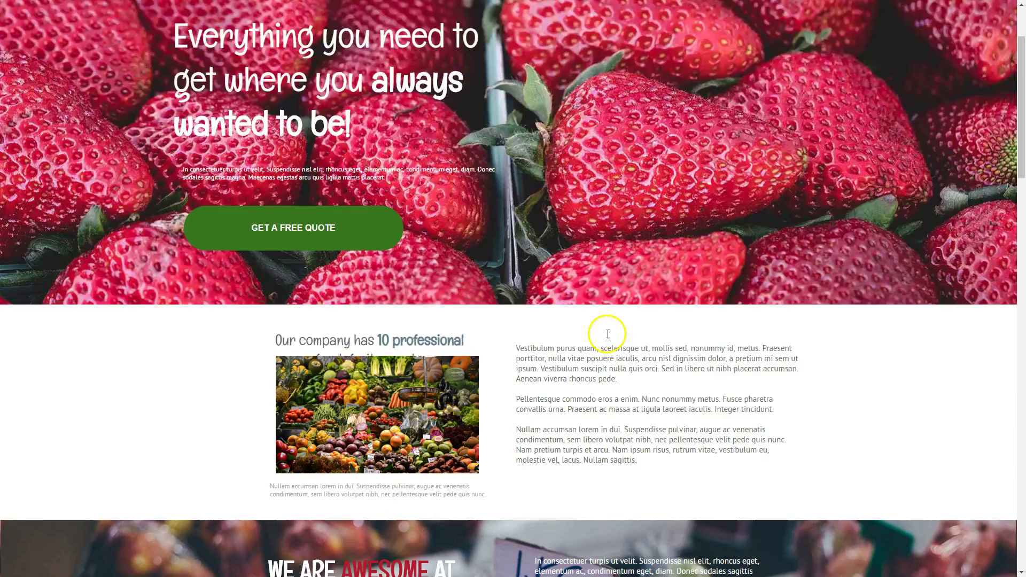
Review the reference fruit-market page and its contact form, then return to the editor's stats section.
scroll(645, 369, down, 4)
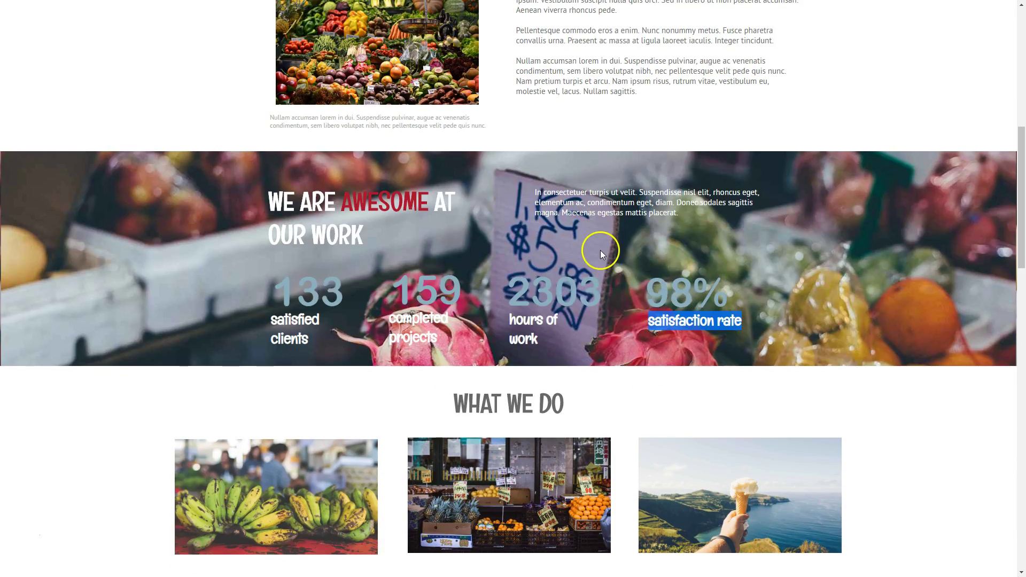
scroll(715, 372, down, 5)
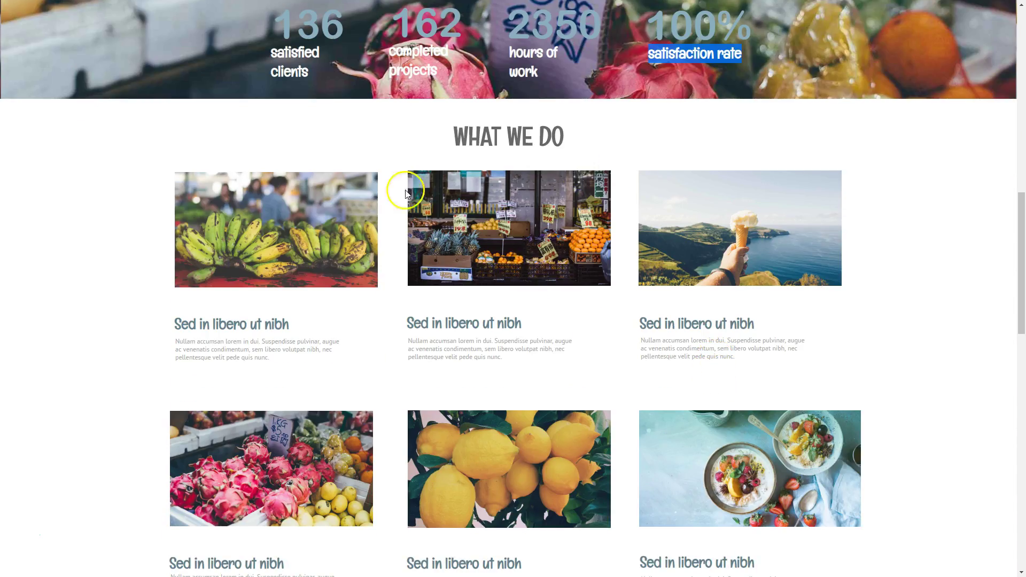
scroll(603, 288, down, 7)
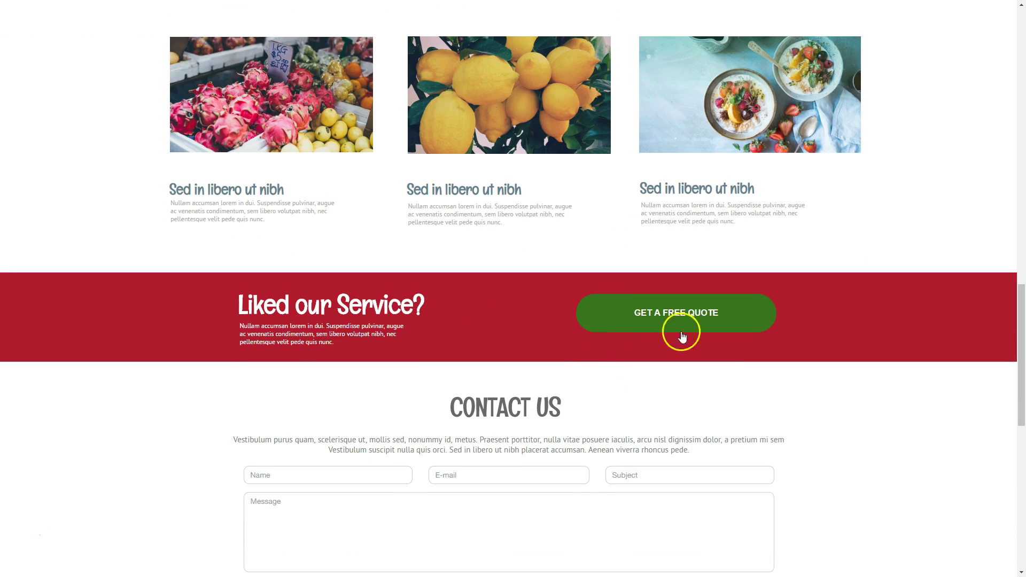
scroll(566, 460, down, 3)
click(556, 409)
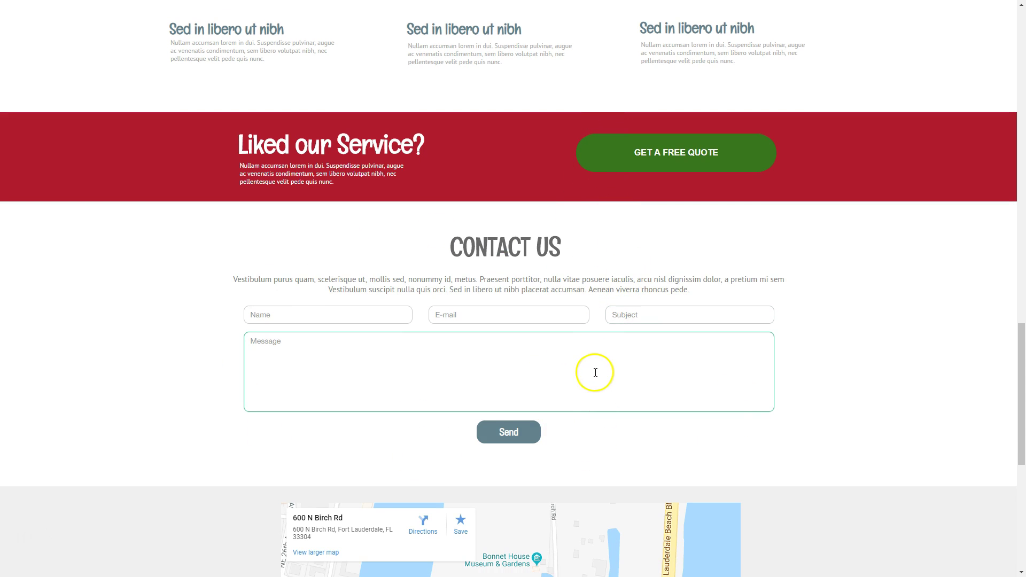
scroll(591, 377, up, 5)
scroll(588, 384, up, 3)
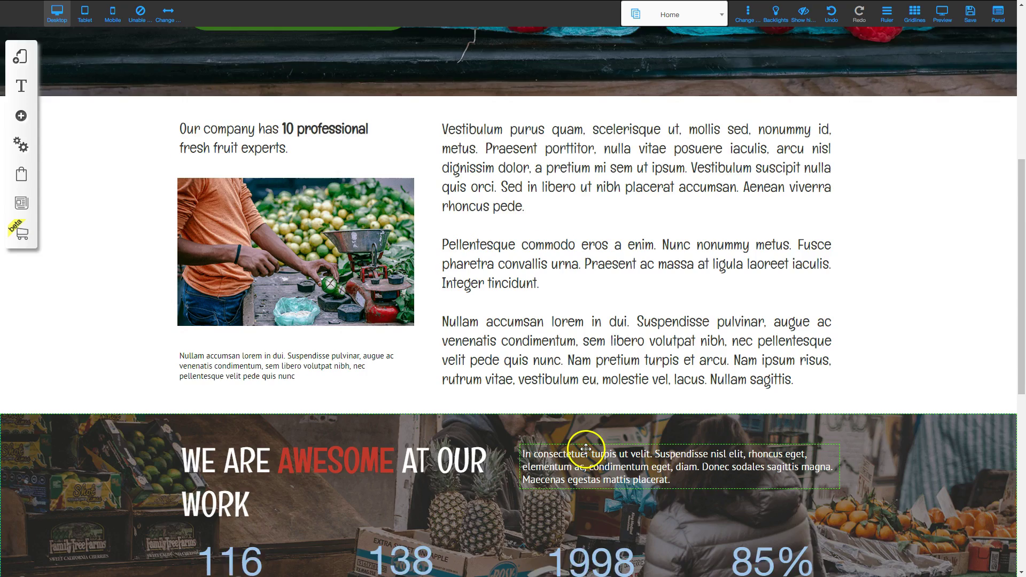
scroll(588, 441, down, 10)
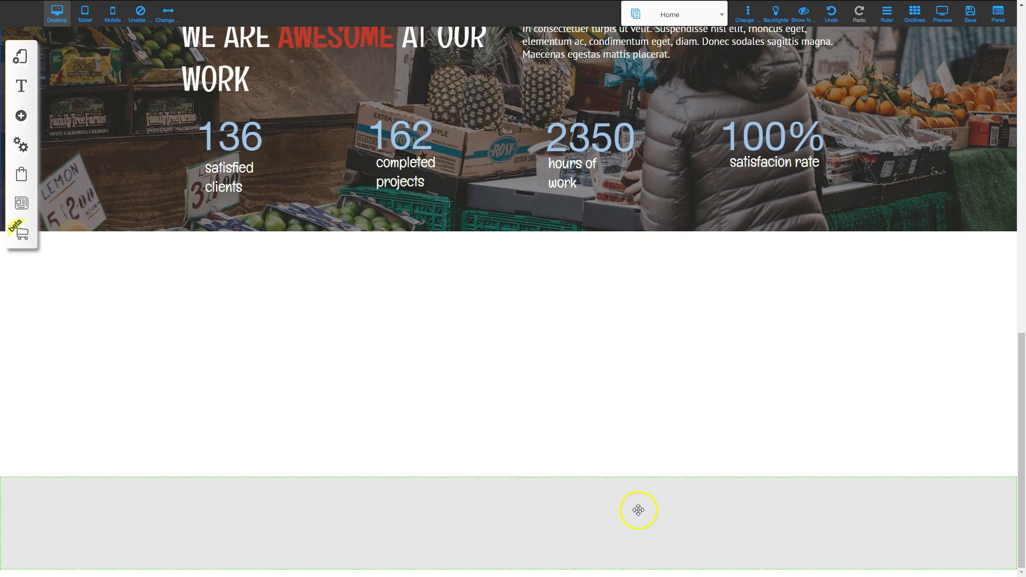
Add a Standard (Dark Blue) Classic banner section to the Home page below the stats.
scroll(640, 513, down, 1)
scroll(647, 513, down, 2)
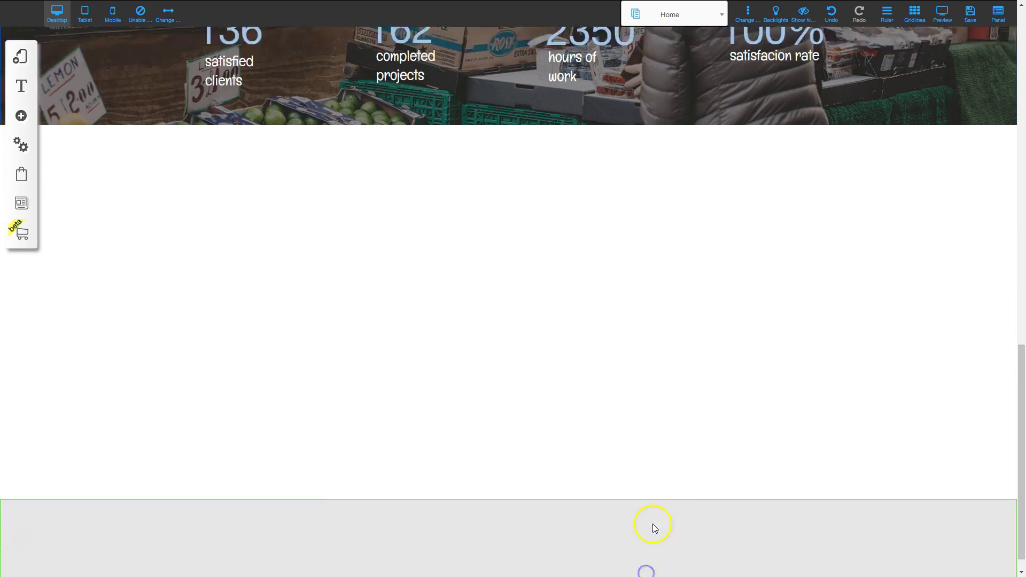
scroll(655, 495, down, 1)
scroll(641, 435, up, 7)
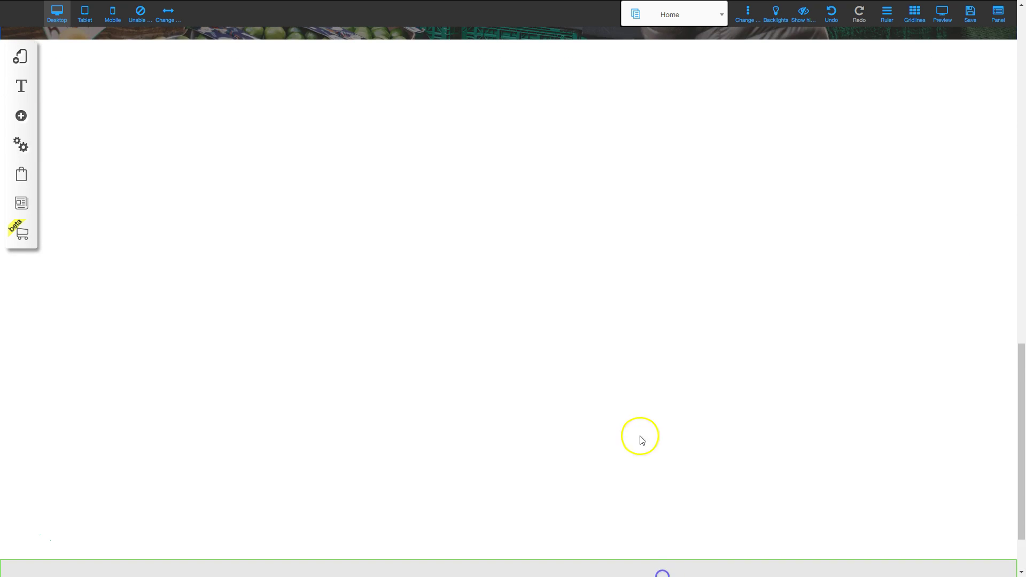
click(21, 115)
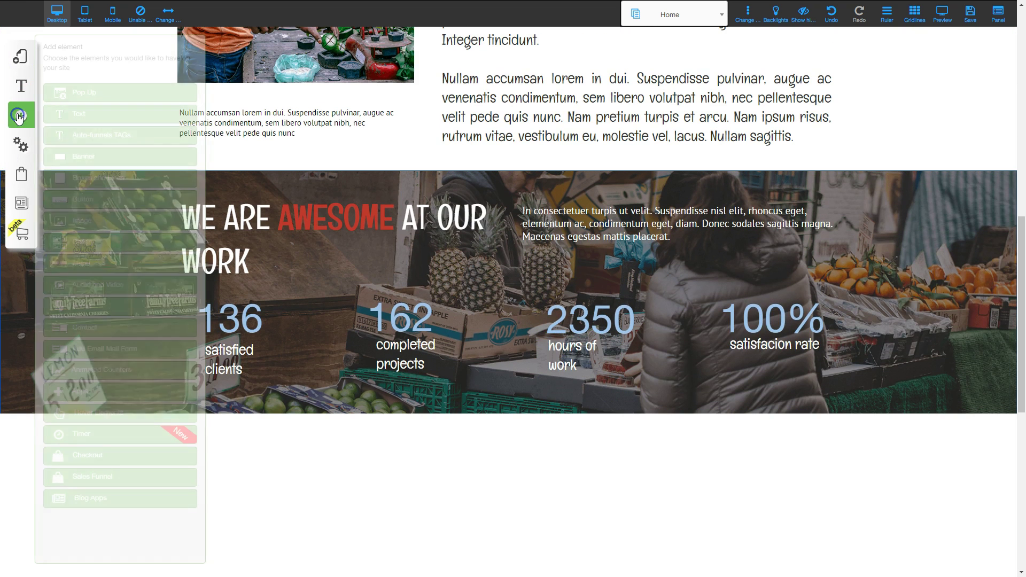
click(85, 156)
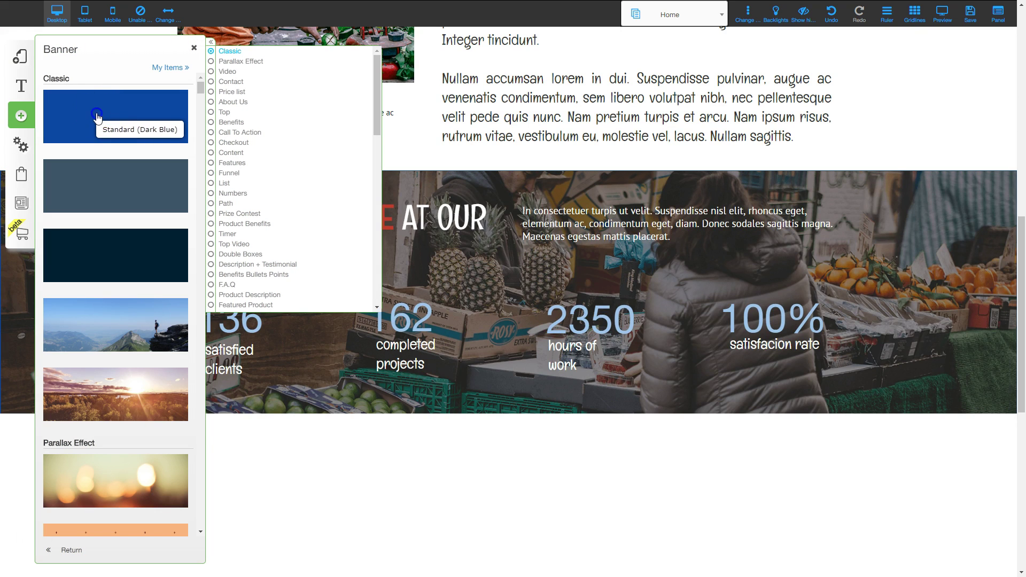
click(98, 118)
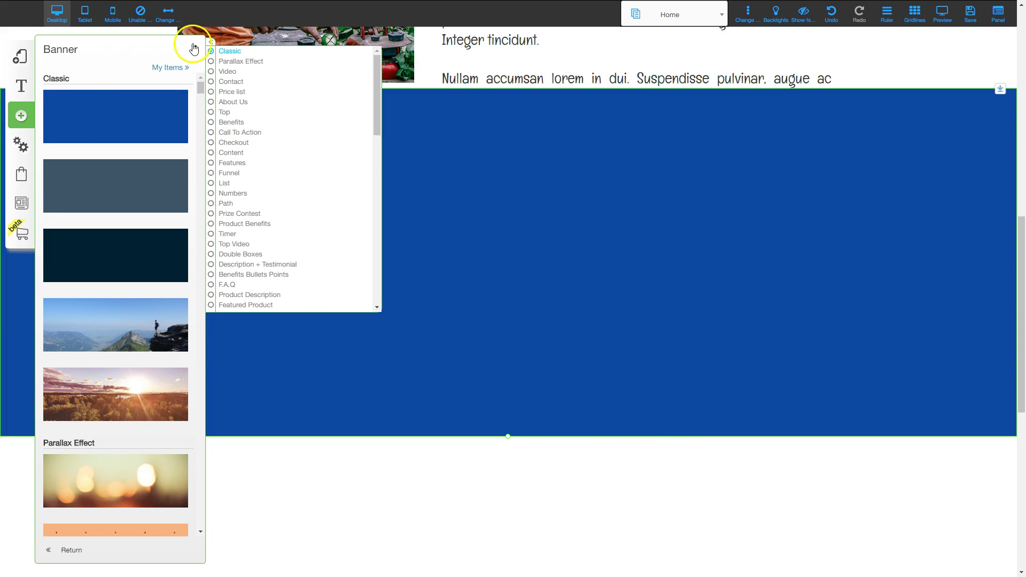
click(194, 49)
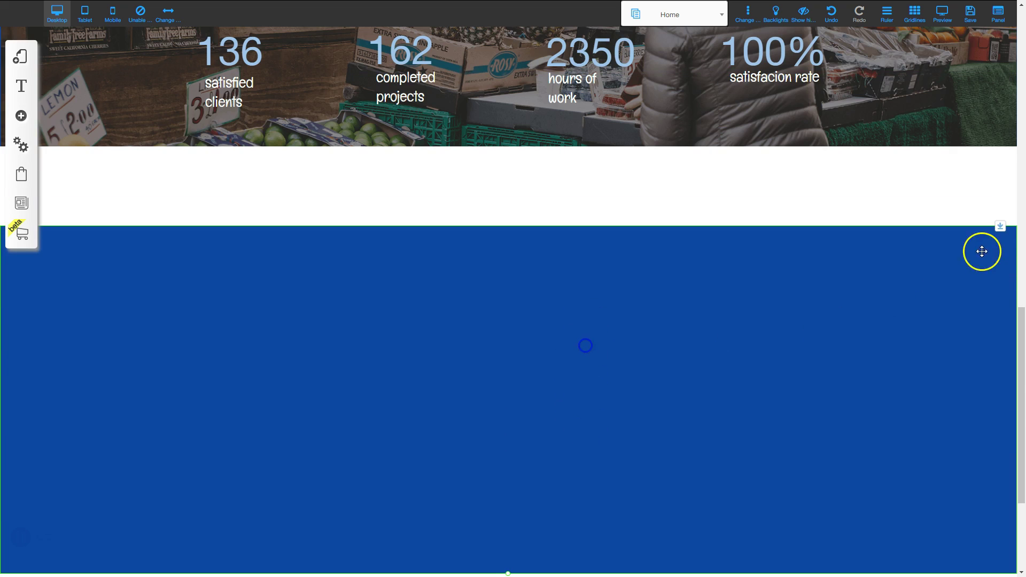
Move the dark-blue banner up under the stats section and set its background color to near-white.
drag(998, 229, 989, 83)
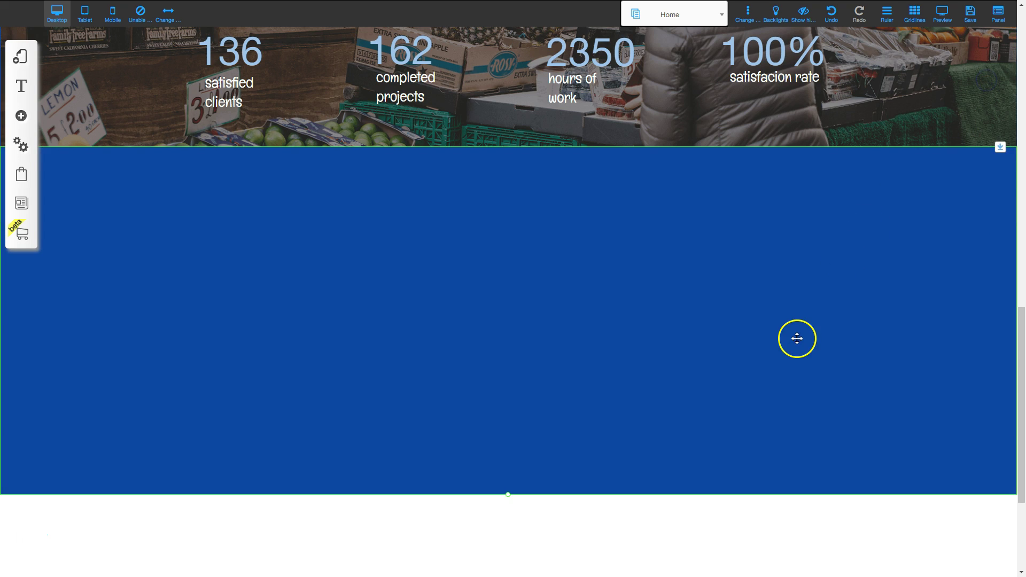
click(817, 289)
click(475, 207)
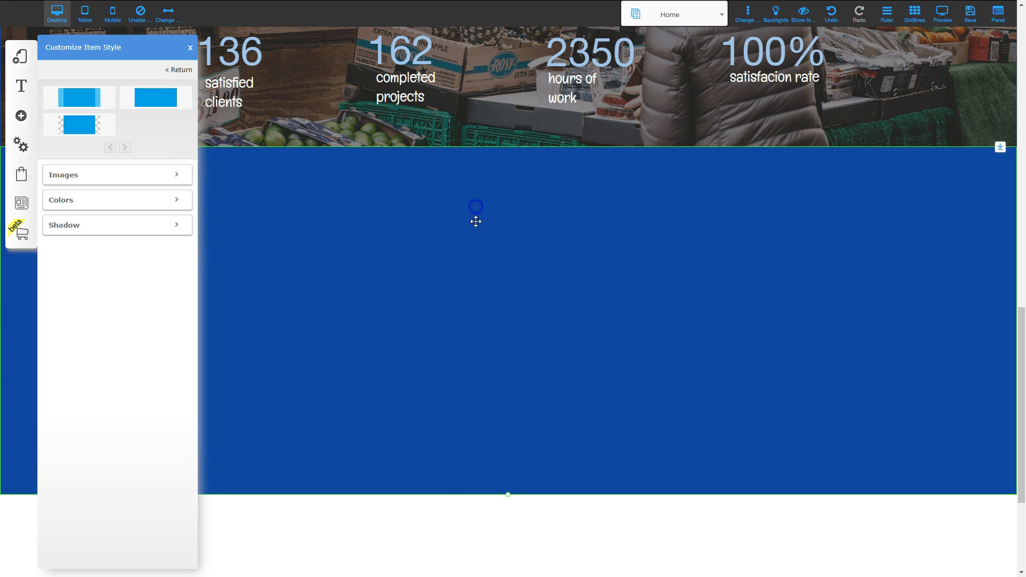
click(113, 200)
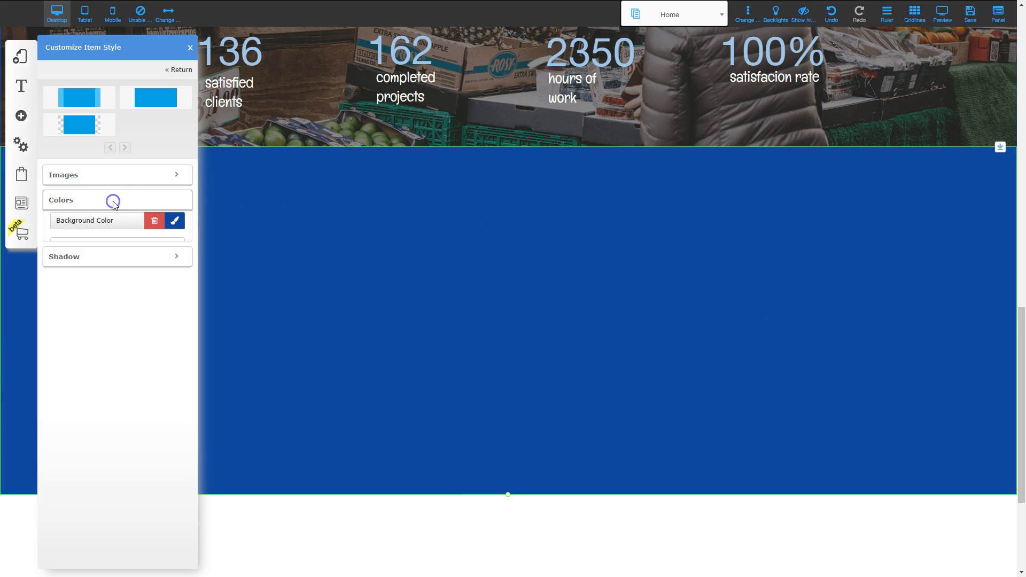
click(173, 224)
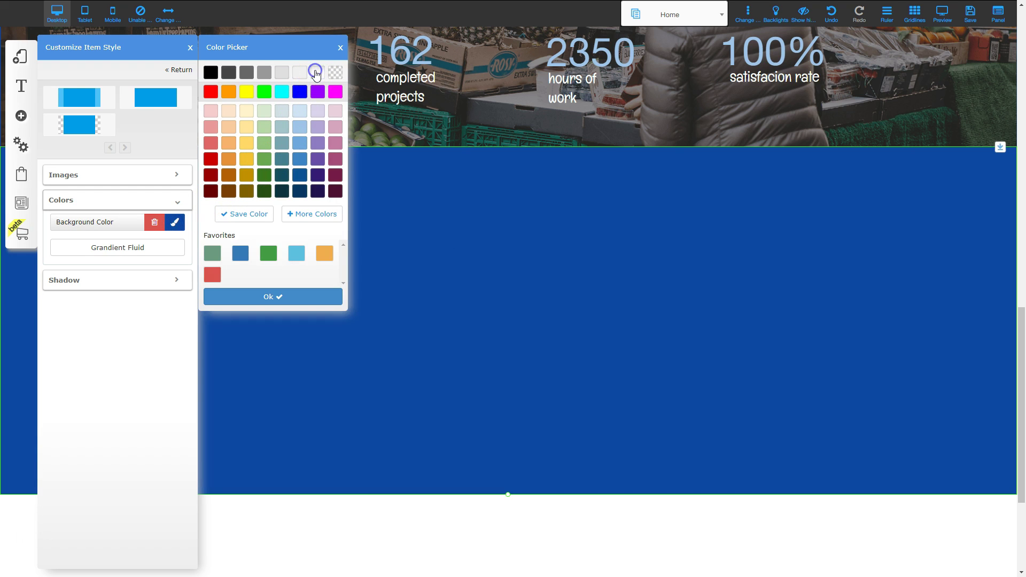
click(316, 72)
click(190, 47)
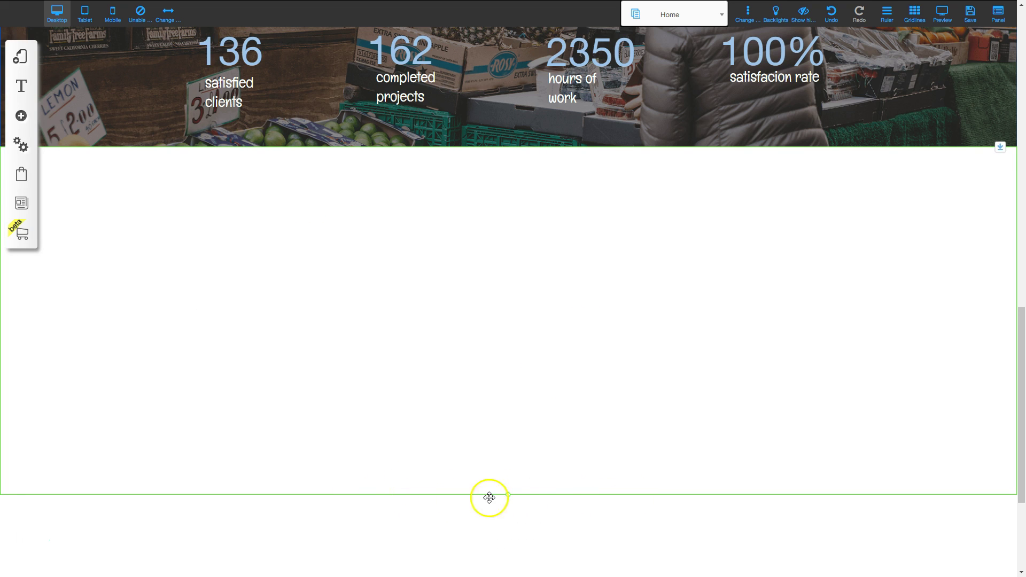
Drag the white section's bottom edge down to make it taller.
drag(508, 499, 509, 554)
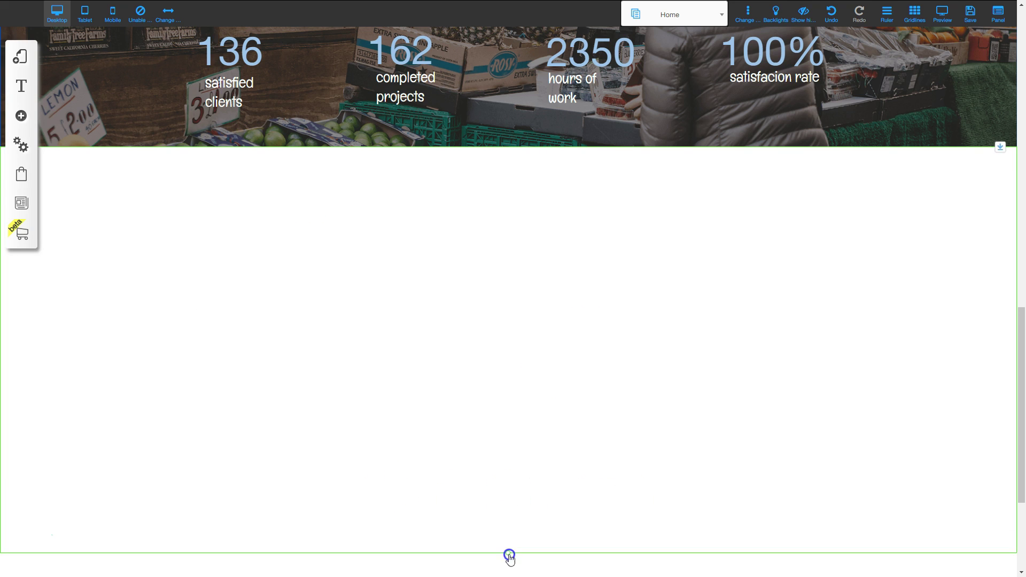
scroll(509, 529, down, 3)
drag(508, 379, 508, 474)
scroll(509, 475, up, 5)
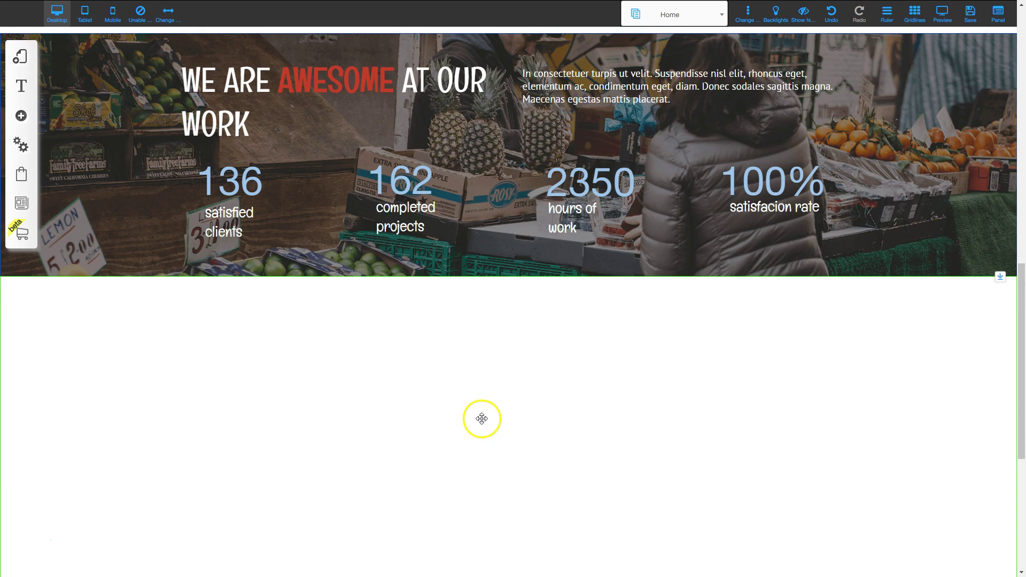
Copy the WE ARE AWESOME AT OUR WORK heading down into the white section.
click(276, 84)
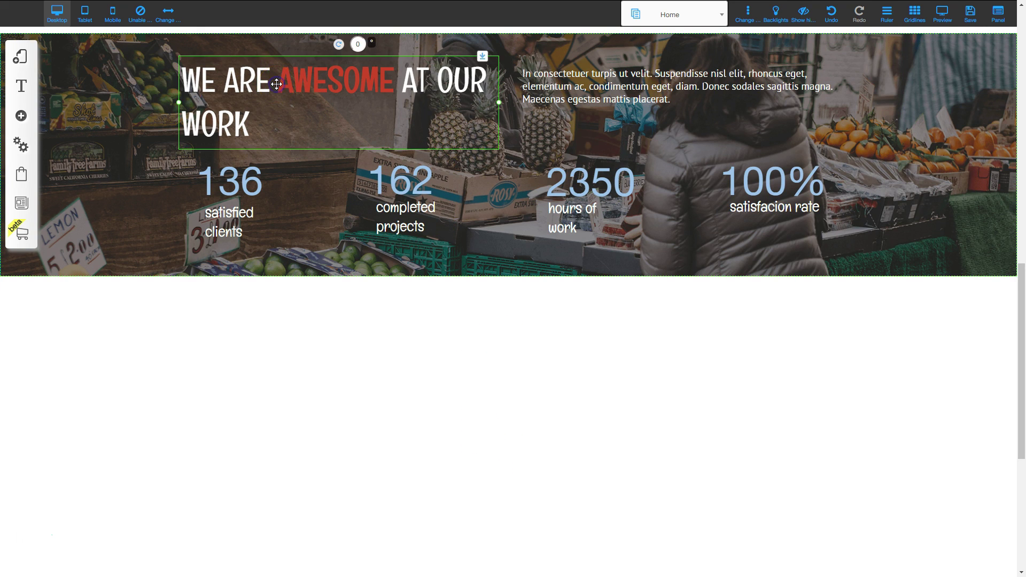
drag(332, 101, 477, 394)
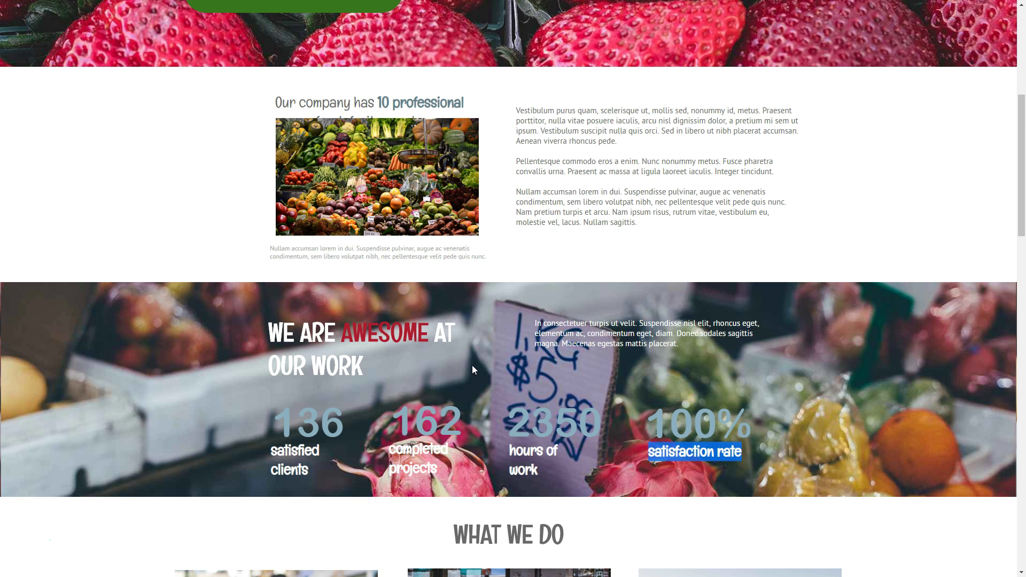
scroll(506, 251, down, 5)
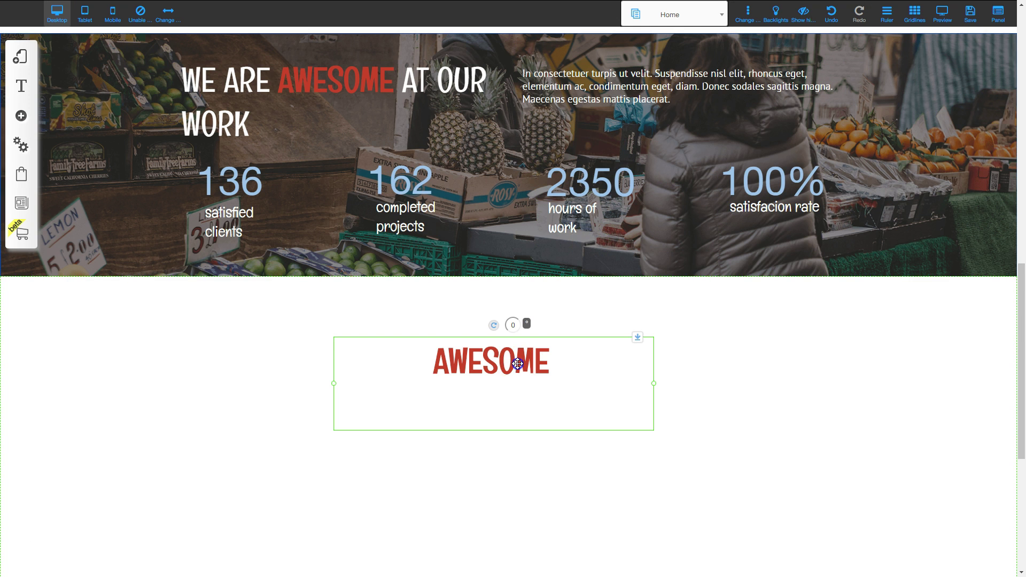
Replace the copied heading with 'What We Do', styled H1-Title XL and centred.
double_click(517, 365)
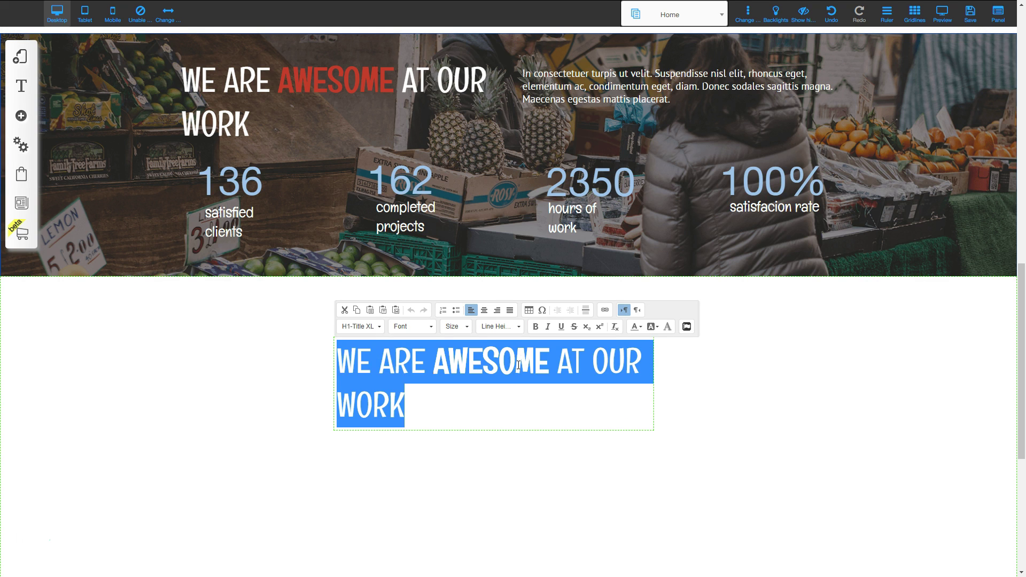
key(Delete)
key(BackSpace)
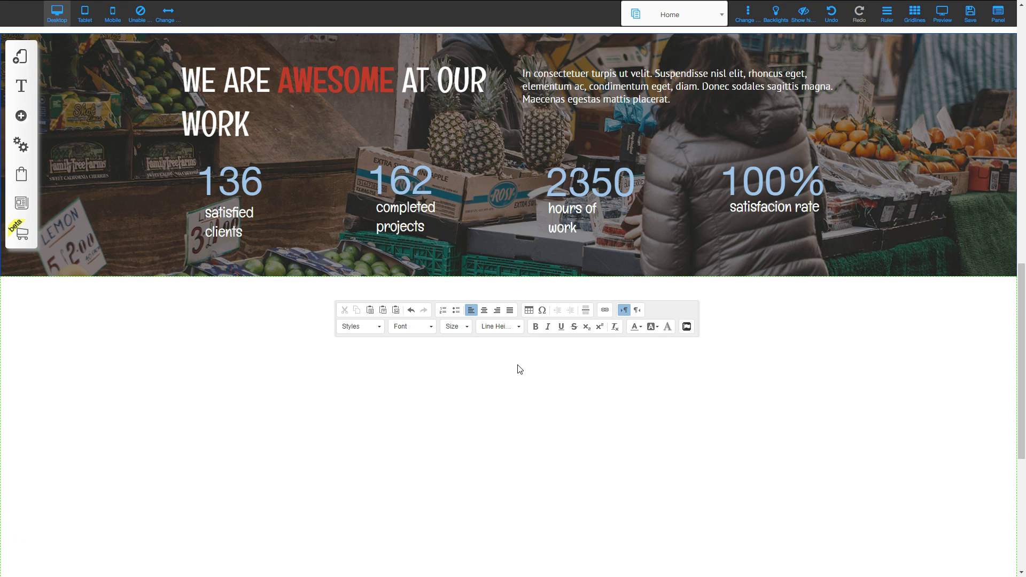
click(384, 346)
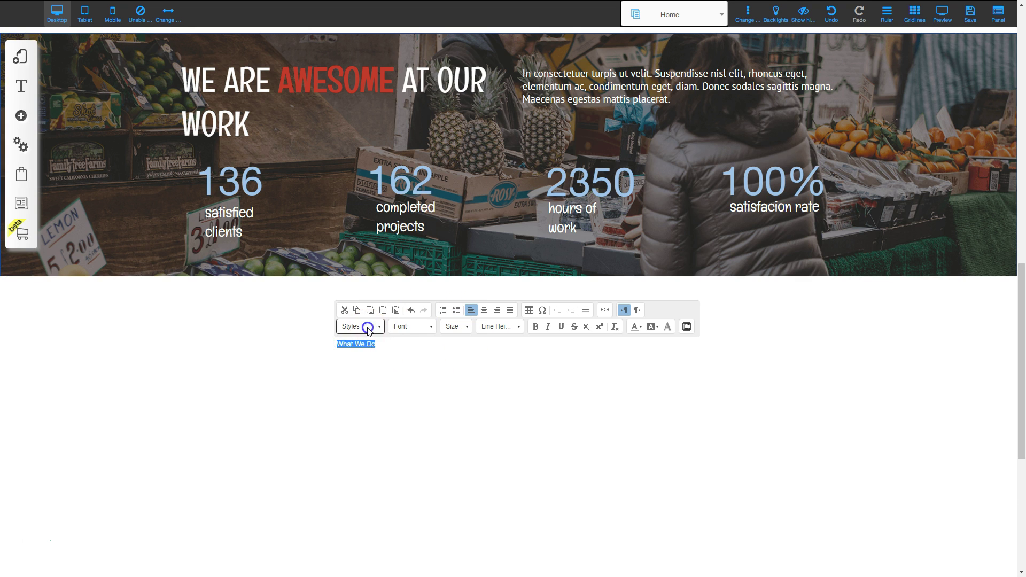
click(368, 327)
click(368, 370)
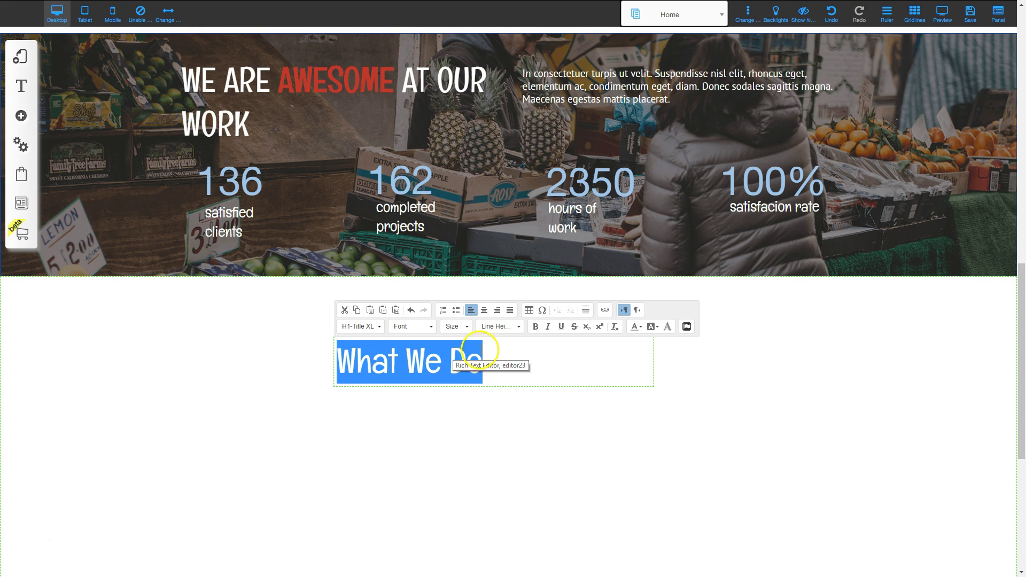
click(485, 311)
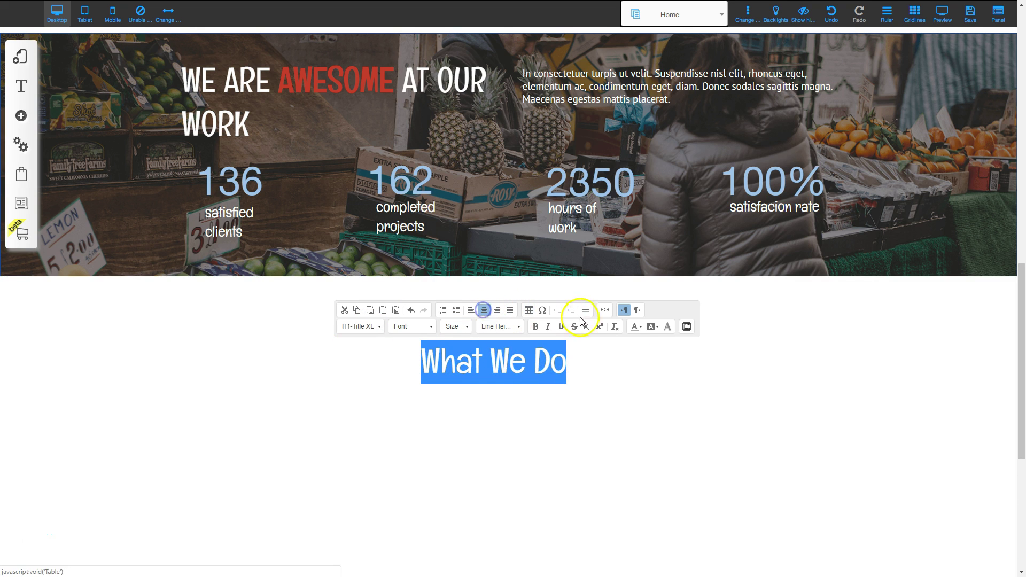
Change the What We Do heading's text colour to a gray swatch.
click(637, 326)
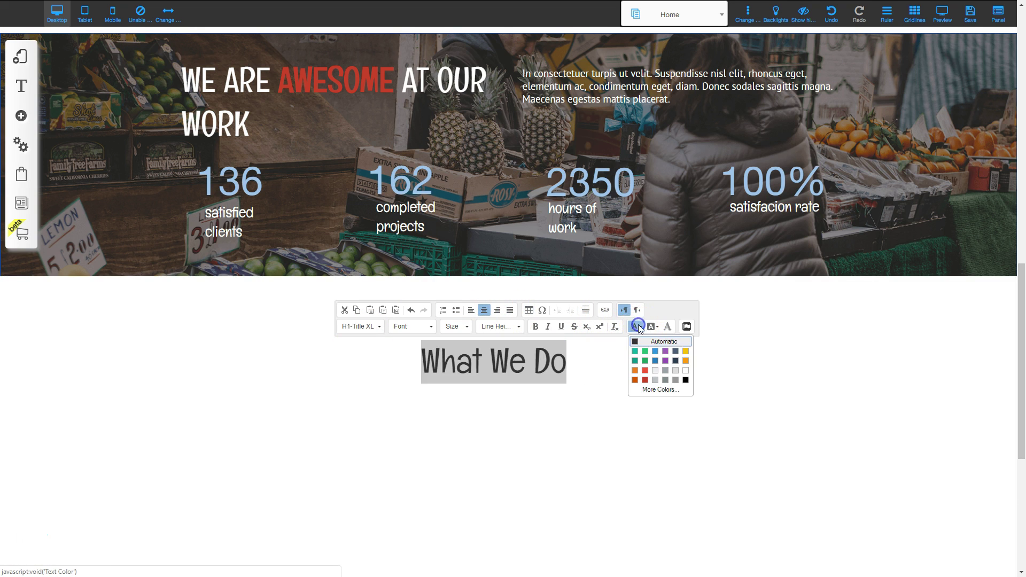
click(676, 380)
click(570, 463)
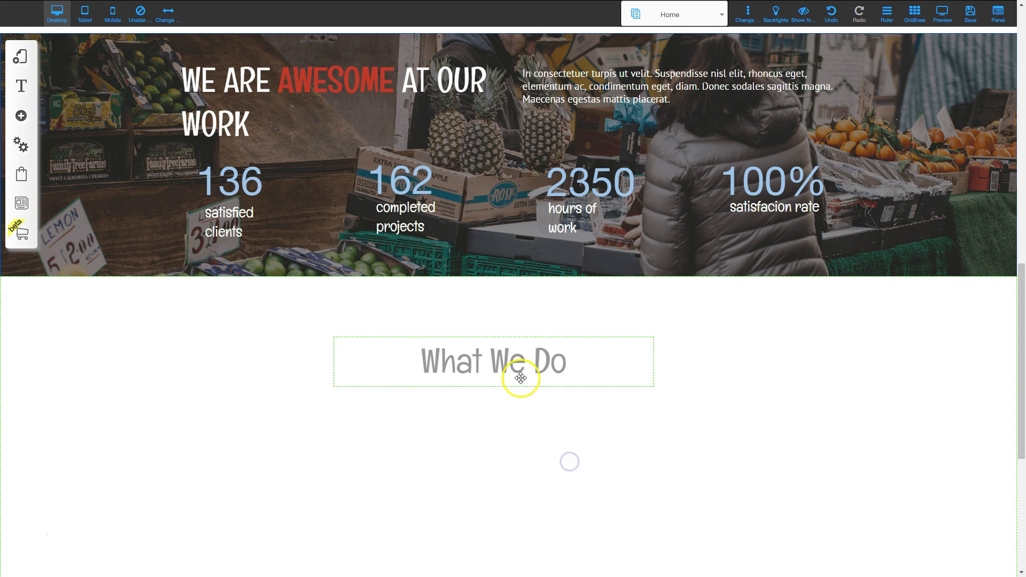
double_click(519, 371)
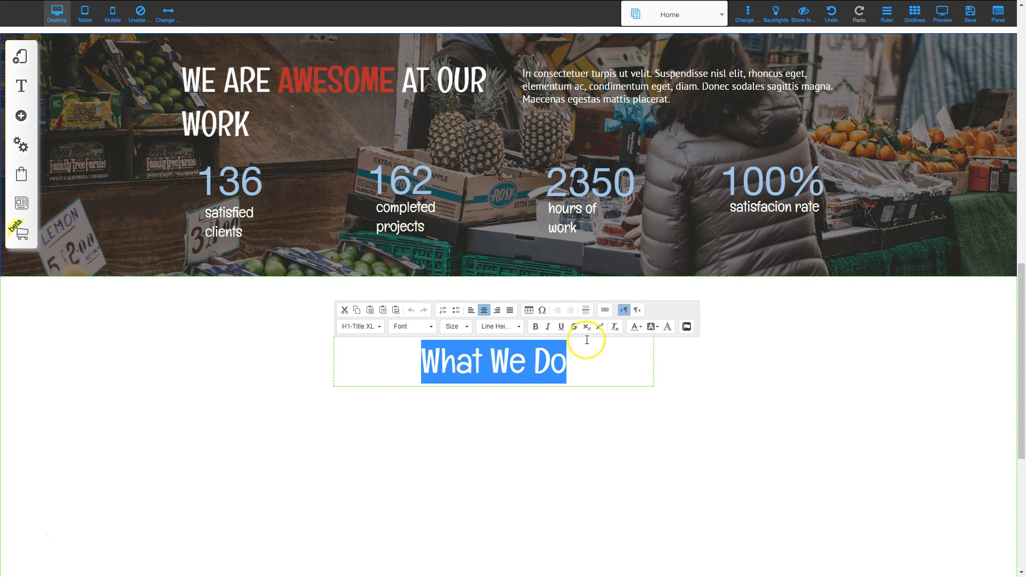
click(636, 327)
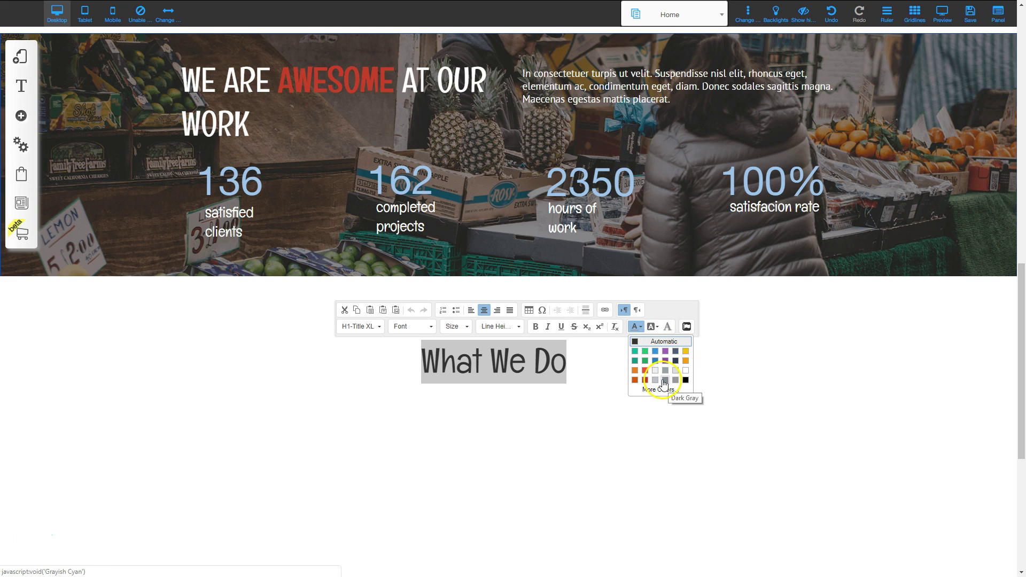
click(665, 374)
click(495, 371)
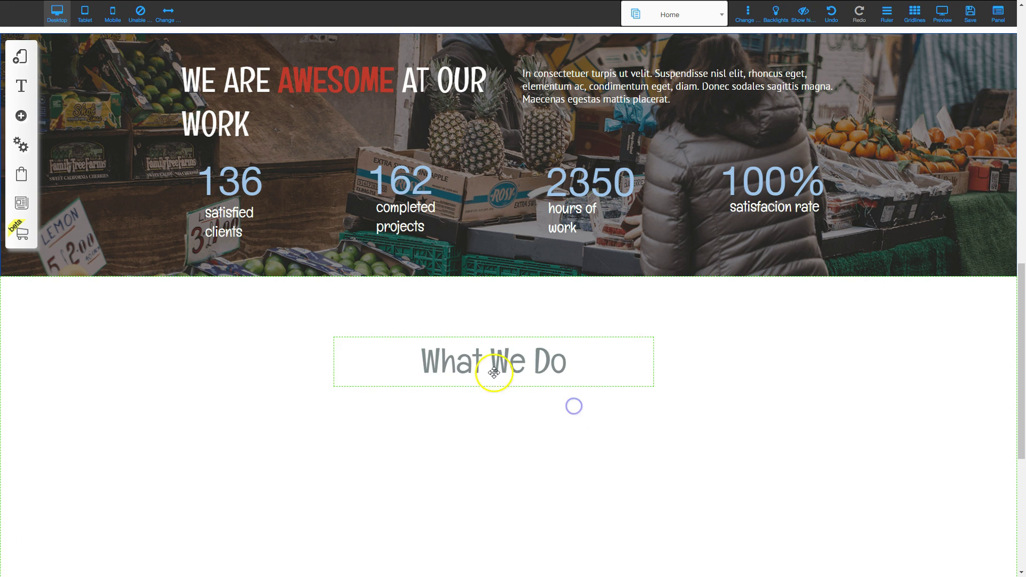
double_click(492, 331)
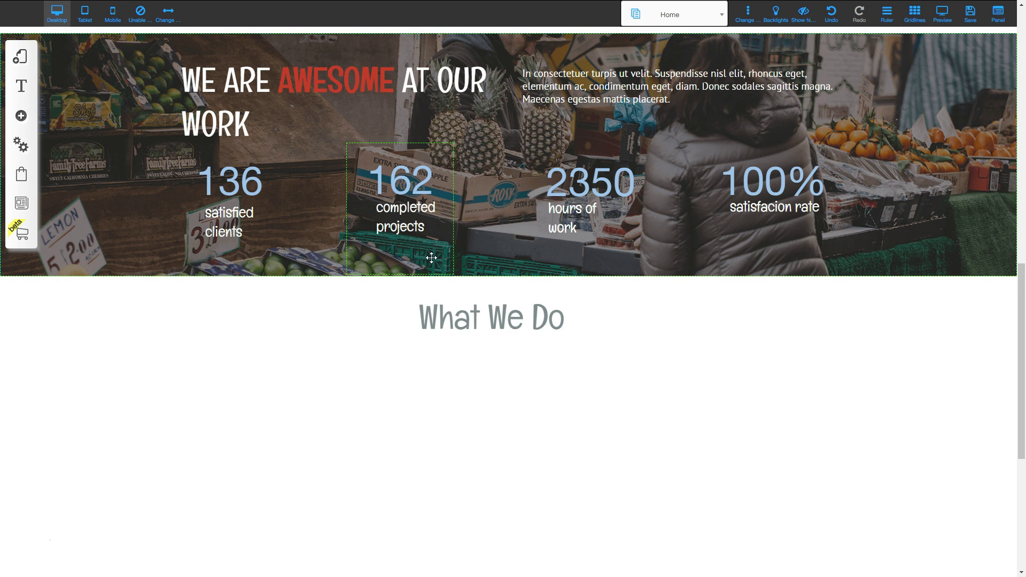
Set the What We Do heading's text colour to #666666 via More Colors.
click(477, 320)
double_click(478, 320)
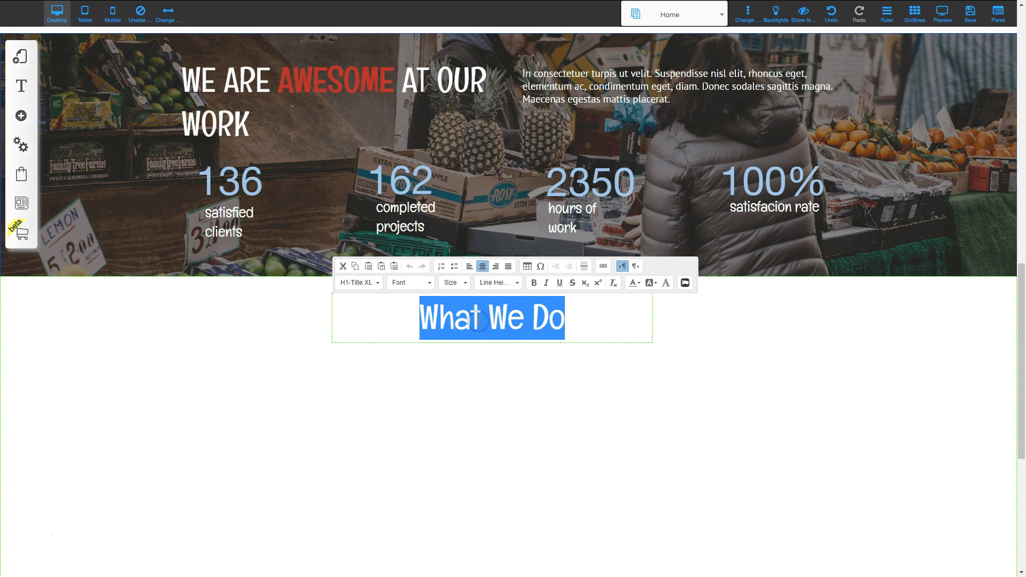
click(640, 284)
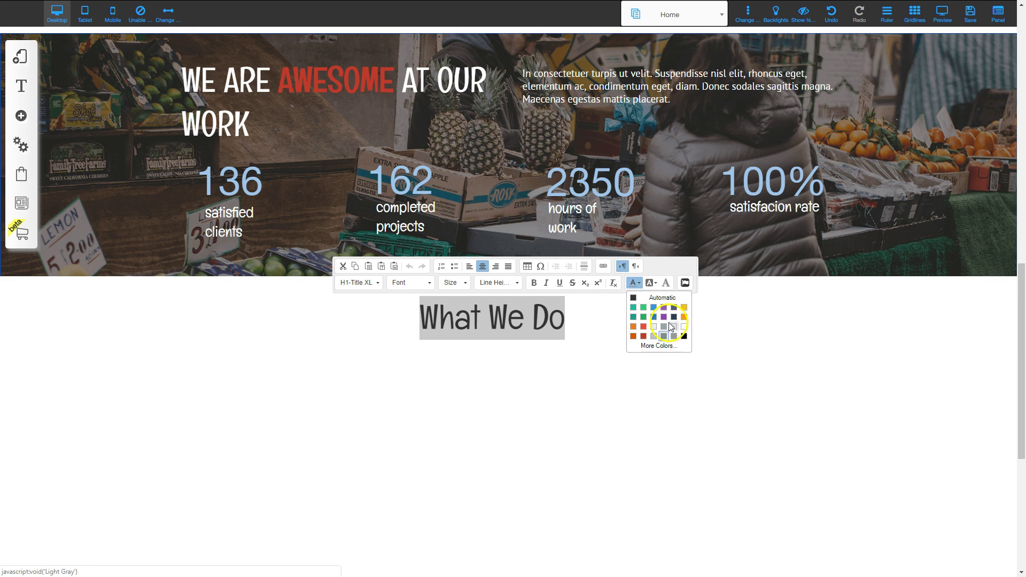
click(659, 347)
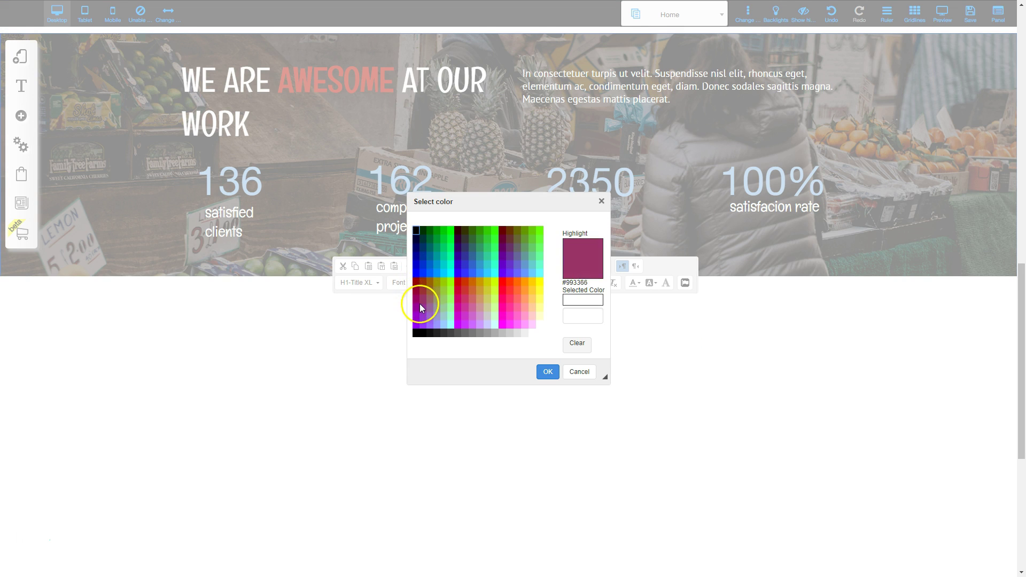
click(465, 334)
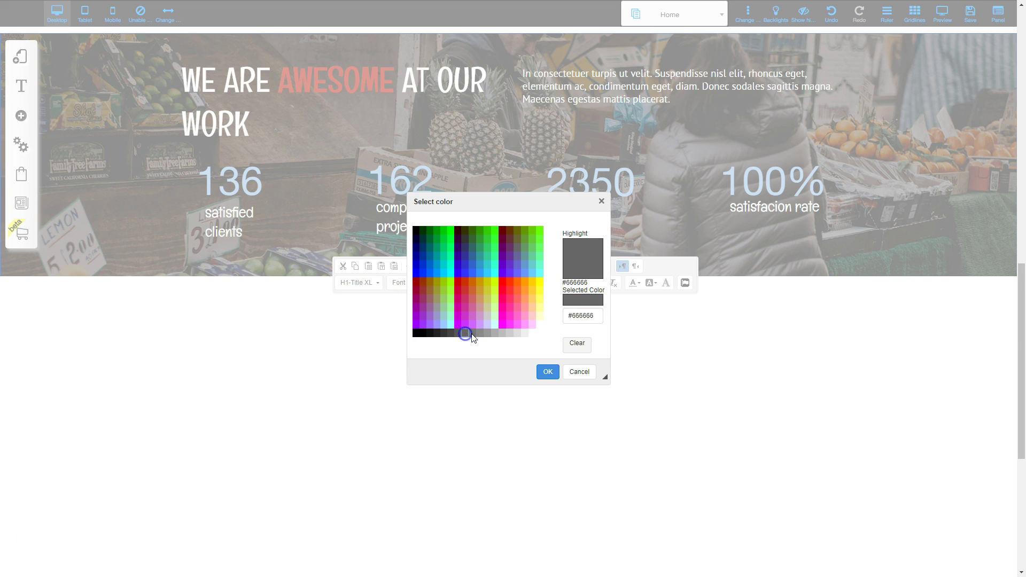
click(547, 373)
Nudge the What We Do heading slightly right, then bring up the Boxes and Lines elements.
click(597, 352)
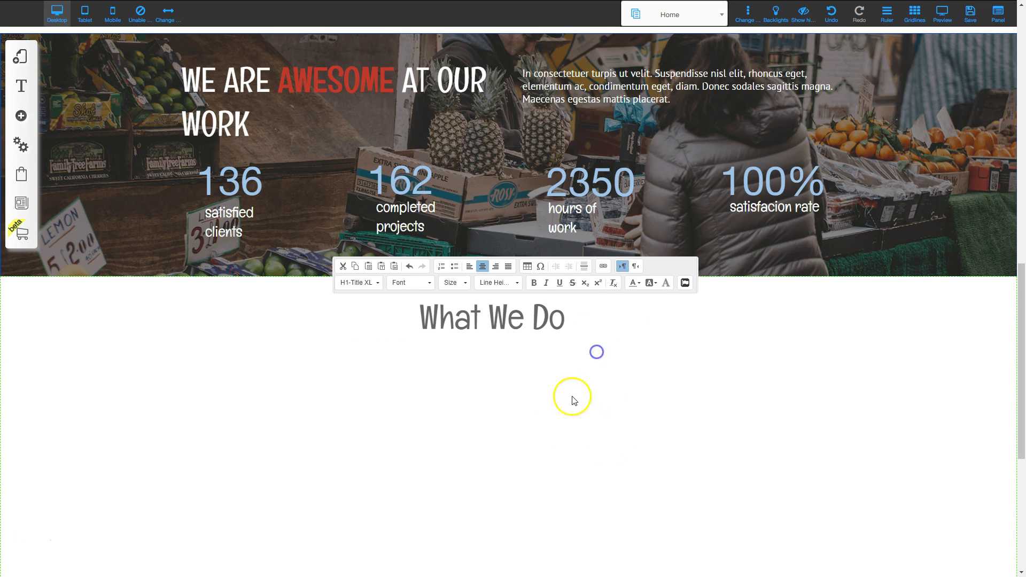
mouse_move(479, 317)
mouse_down()
mouse_move(465, 318)
mouse_move(491, 321)
mouse_up()
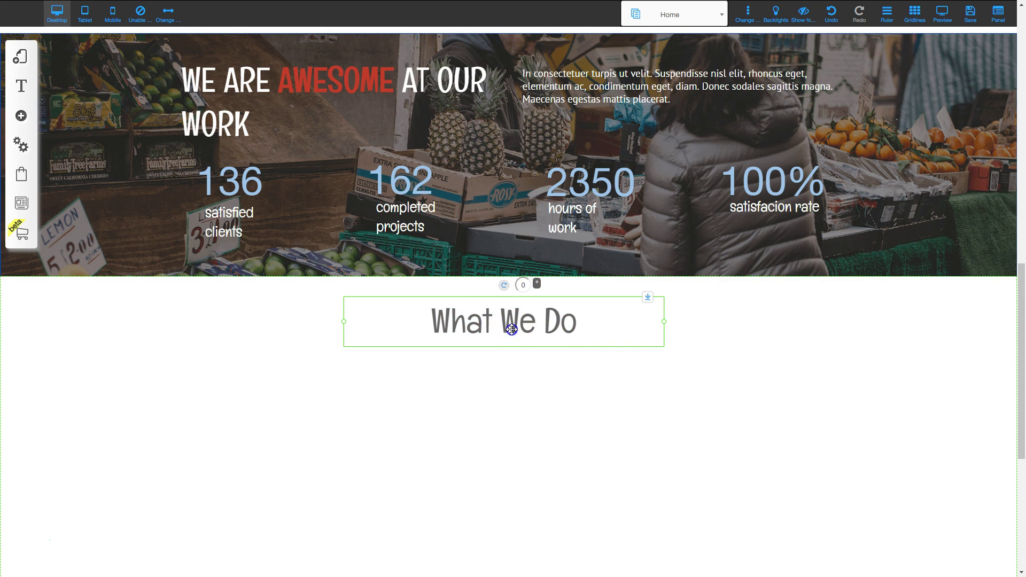
double_click(511, 329)
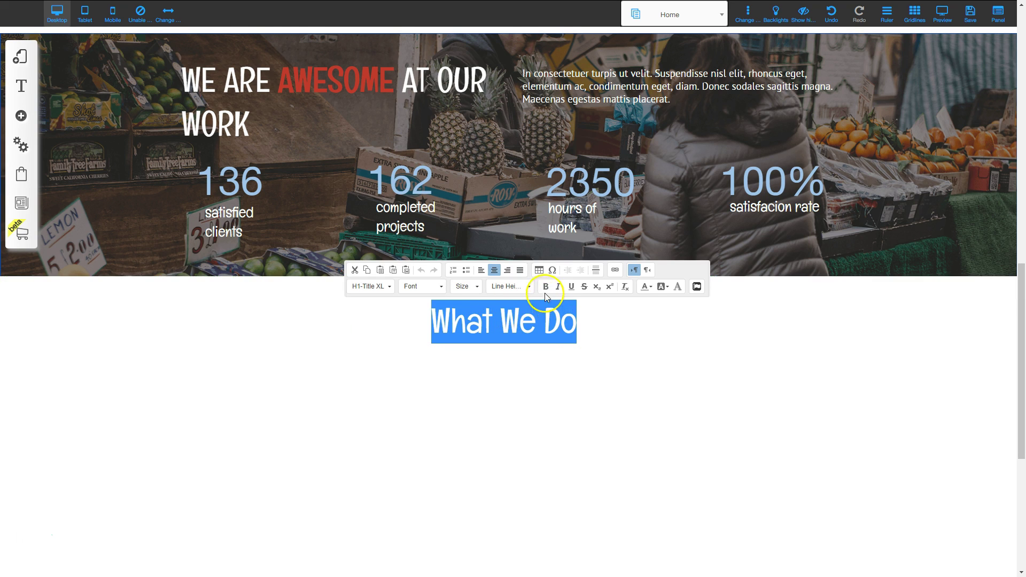
click(585, 381)
click(562, 409)
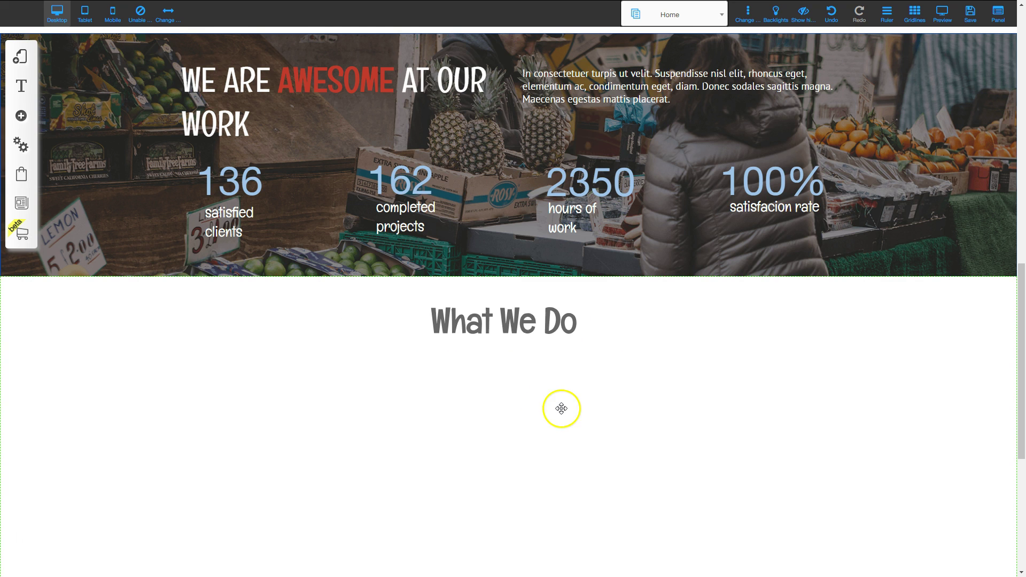
drag(523, 316, 529, 316)
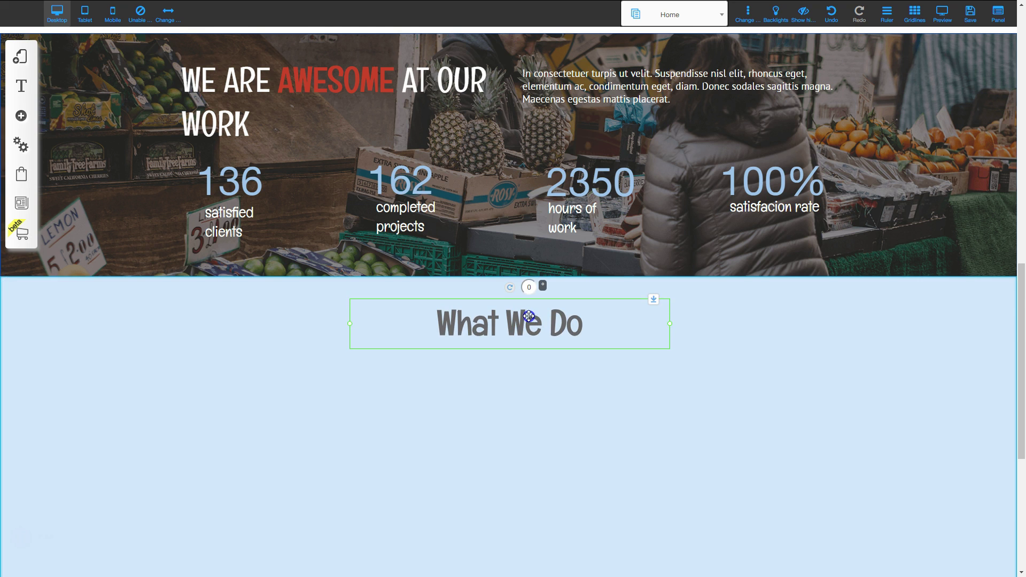
click(541, 378)
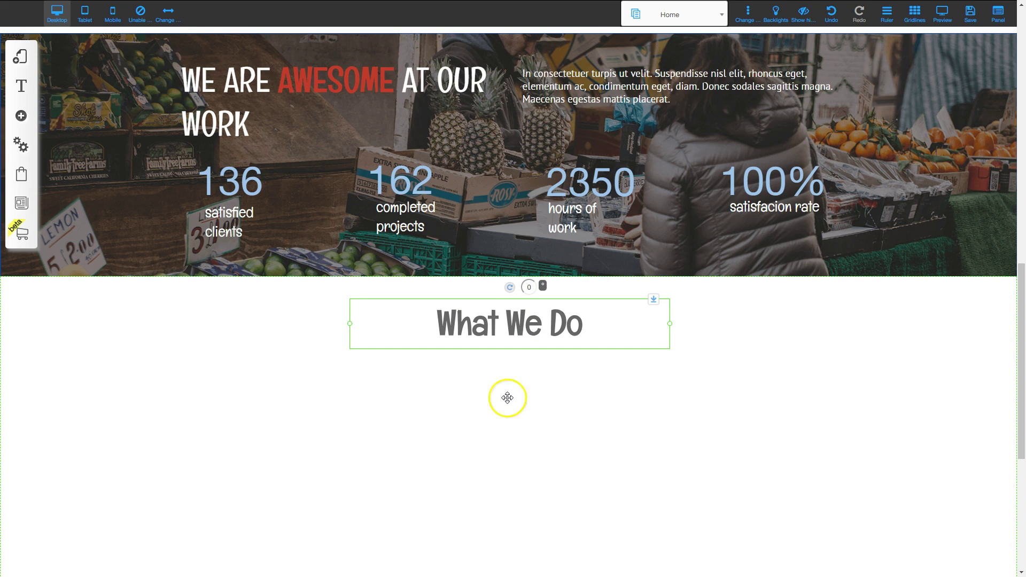
click(23, 116)
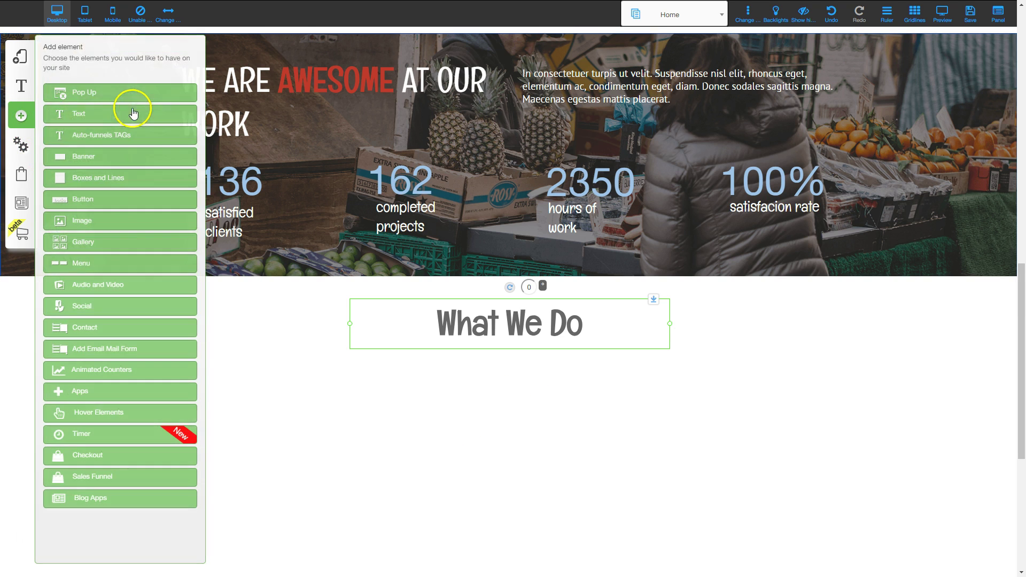
click(85, 181)
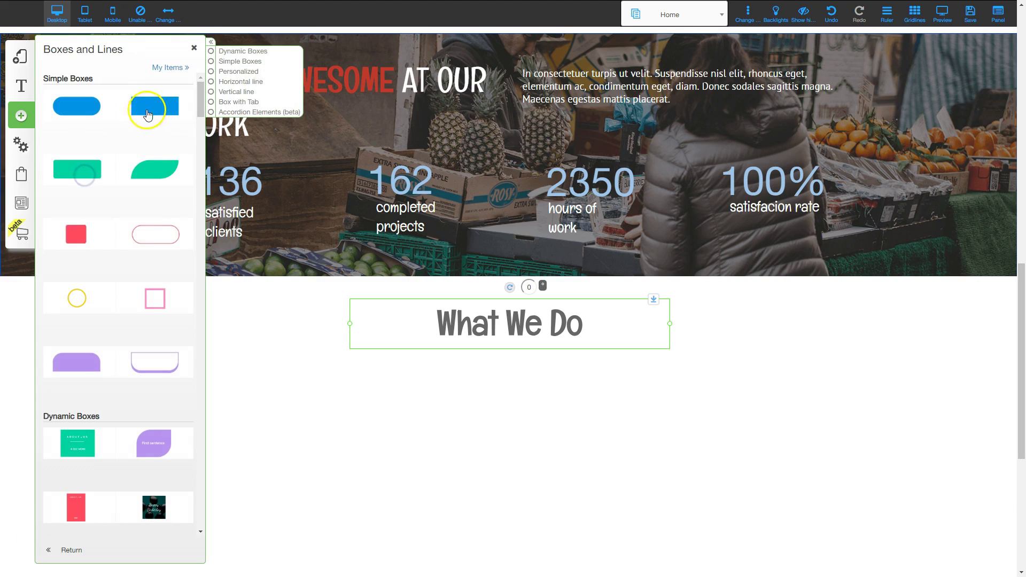
Add a plain blue box and place it below the What We Do heading.
click(147, 106)
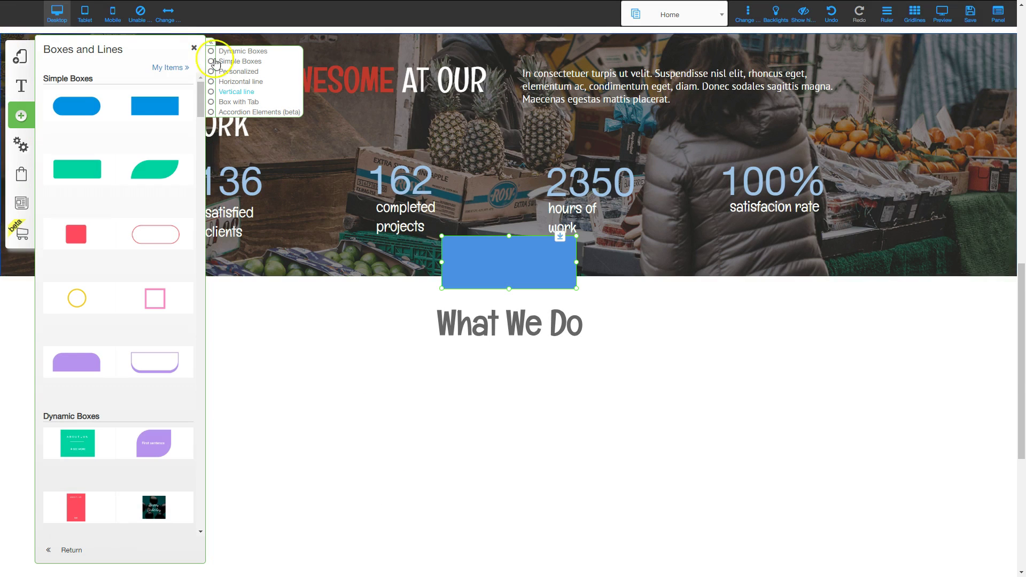
click(194, 48)
drag(549, 262, 541, 446)
With gridlines shown, stretch the blue box to the full content width and make it taller.
drag(434, 420, 185, 348)
click(910, 17)
click(917, 15)
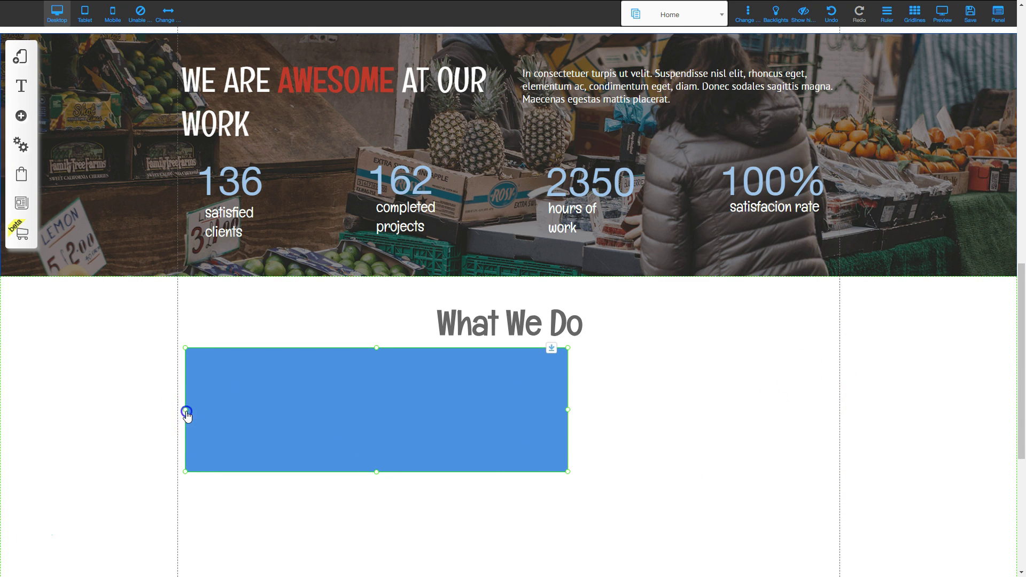
drag(186, 413, 177, 412)
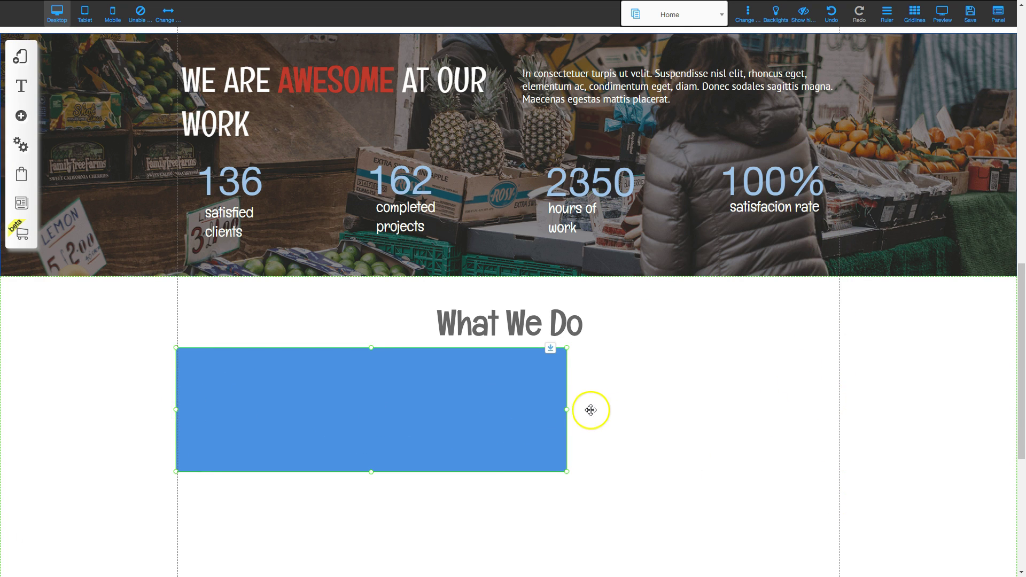
drag(565, 411, 841, 411)
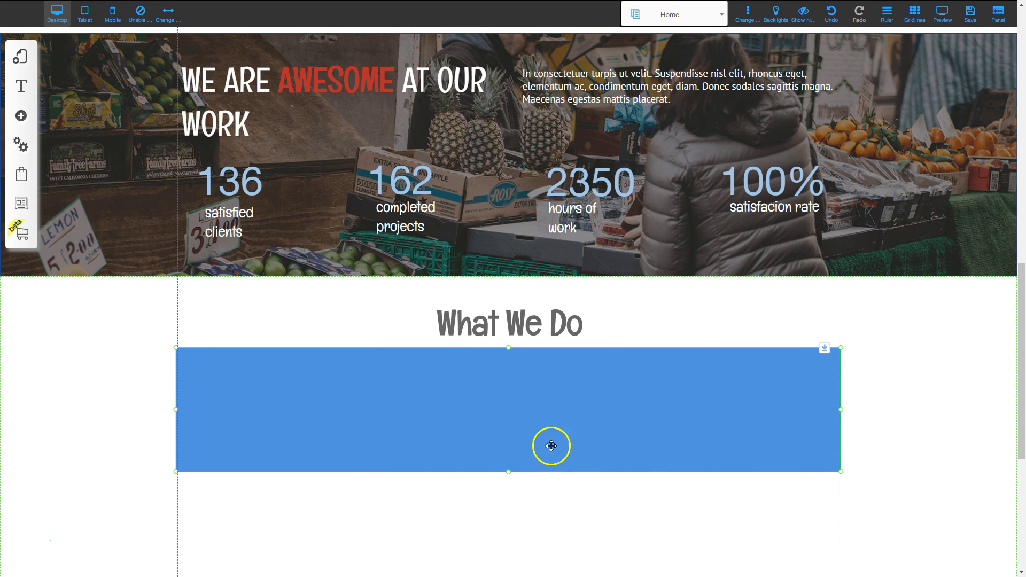
scroll(534, 393, down, 3)
drag(508, 317, 518, 472)
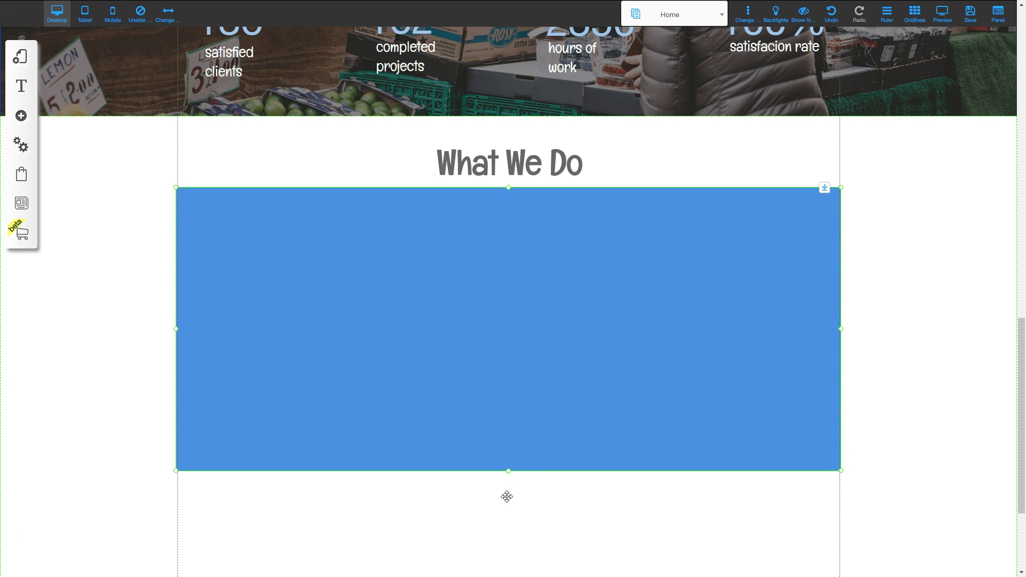
Delete the box's blue background colour in Appearance so it becomes transparent.
right_click(560, 288)
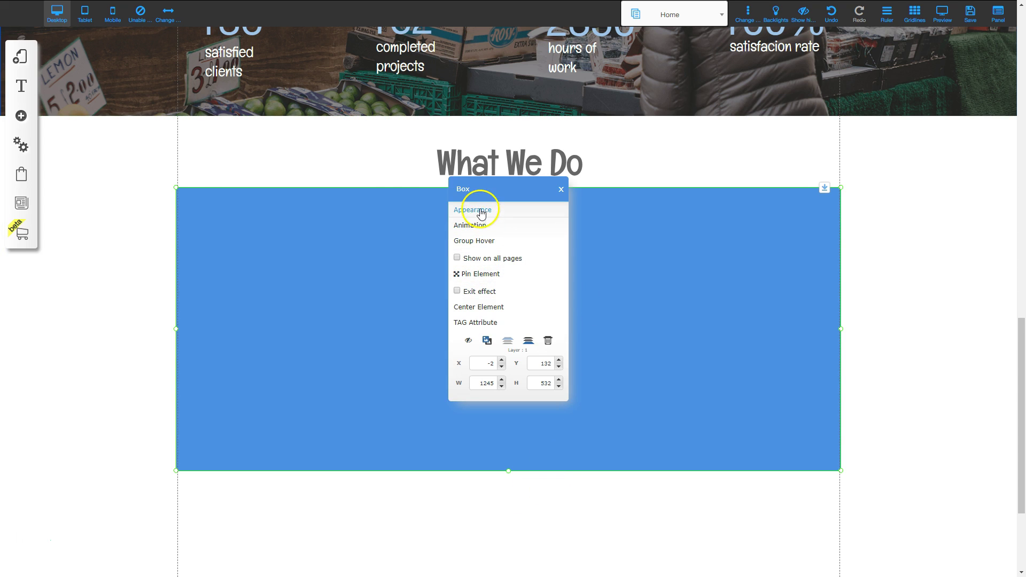
click(479, 209)
click(86, 176)
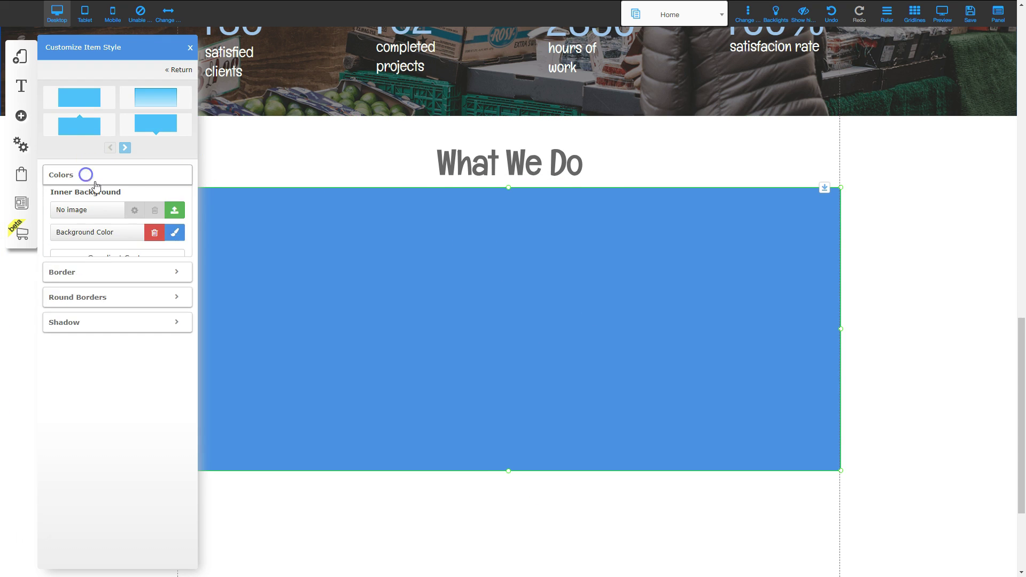
click(154, 236)
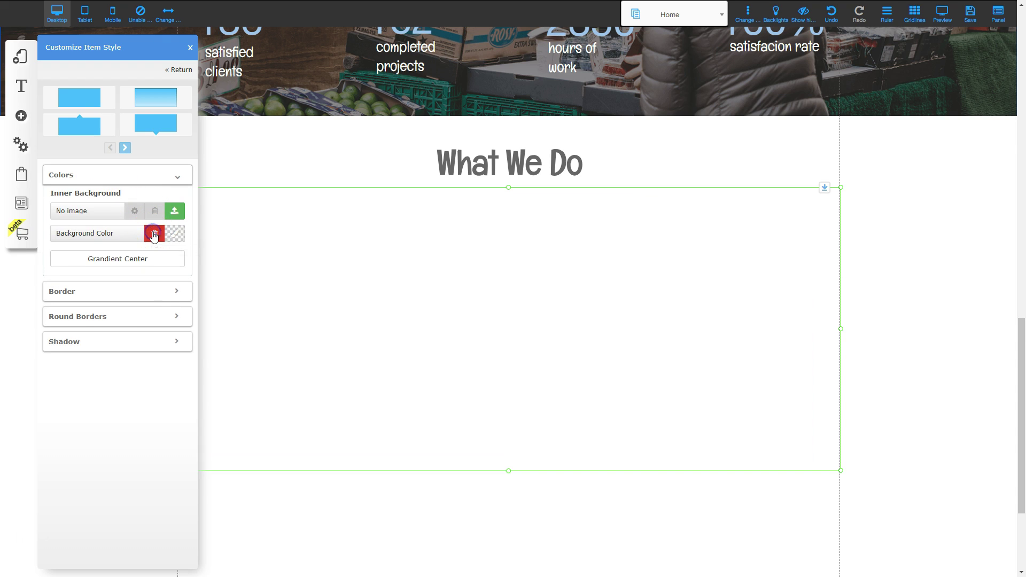
click(479, 297)
Reposition the transparent box slightly lower within the section.
drag(480, 297, 542, 271)
drag(480, 288, 482, 289)
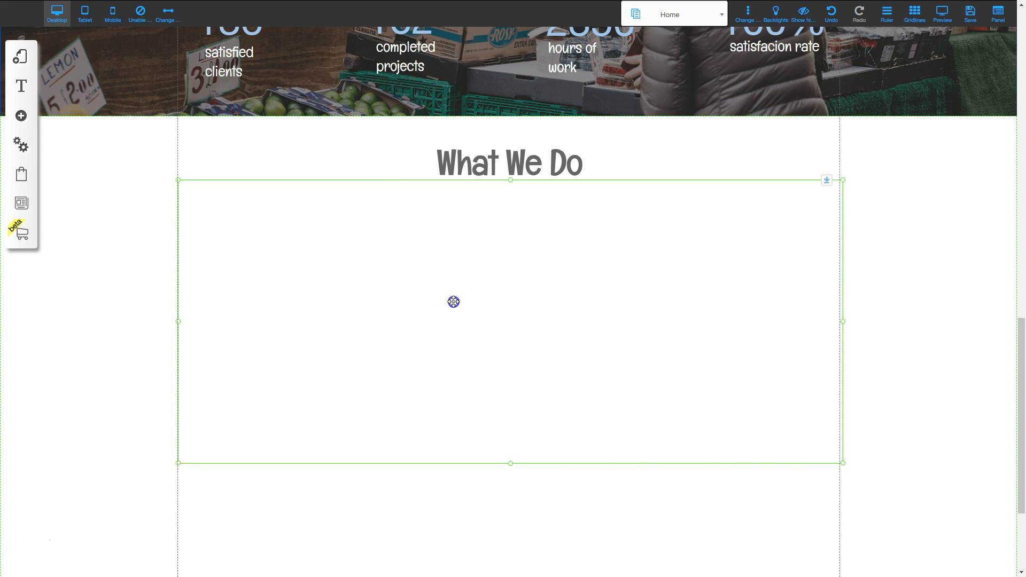
drag(454, 302, 454, 306)
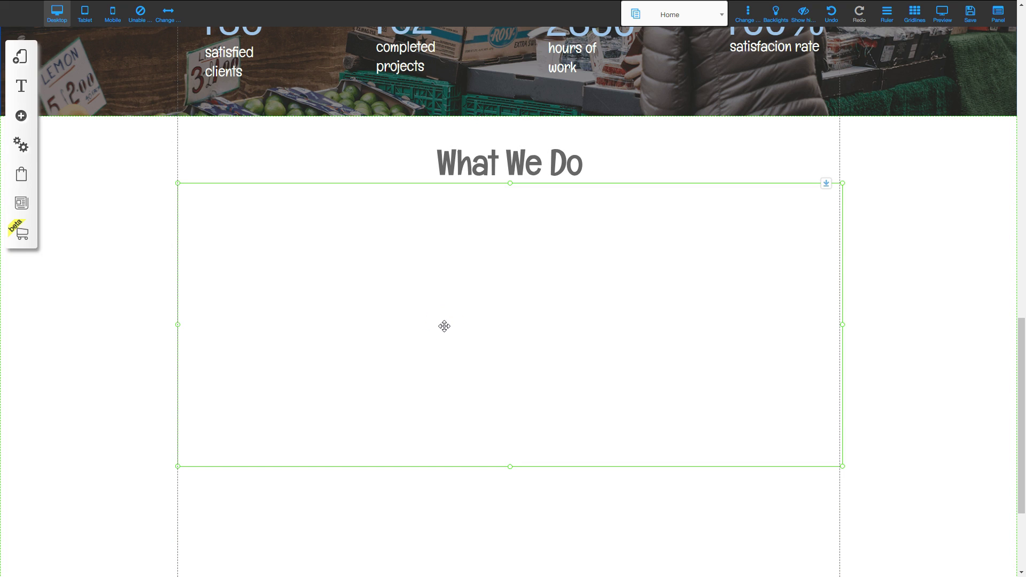
click(21, 115)
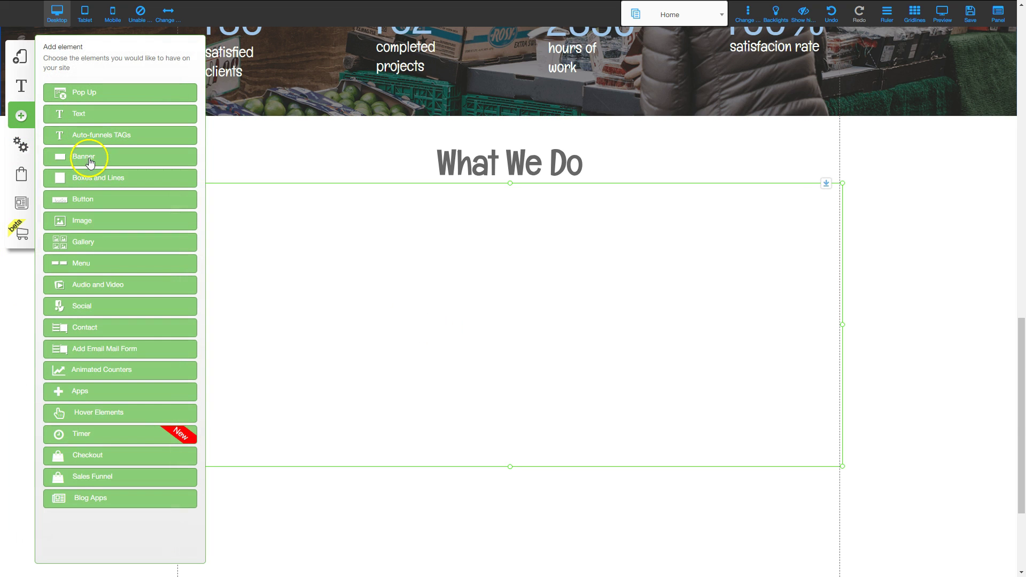
Add a second blue box at the section's top left and resize it into a tall rectangle.
click(90, 178)
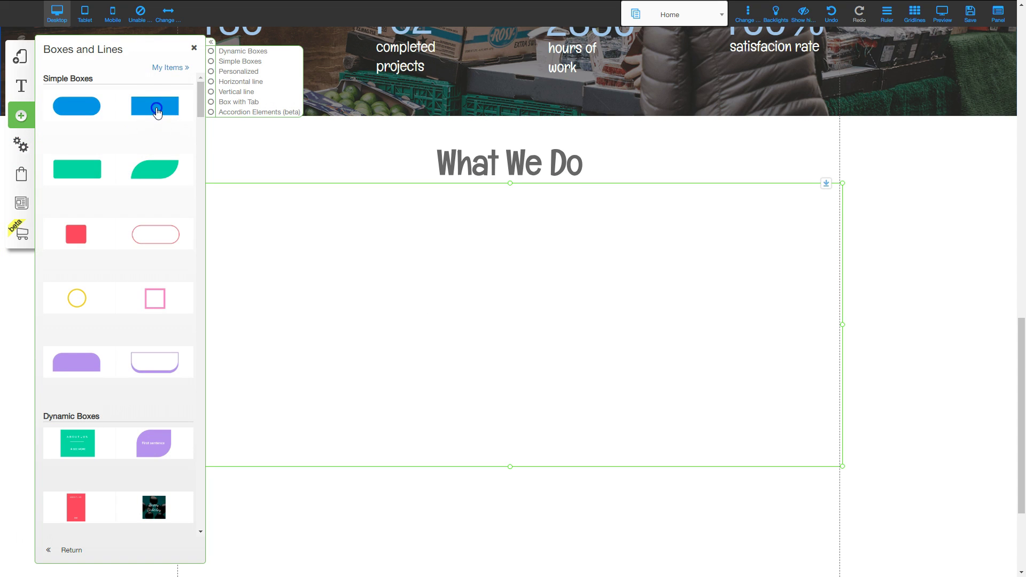
click(157, 109)
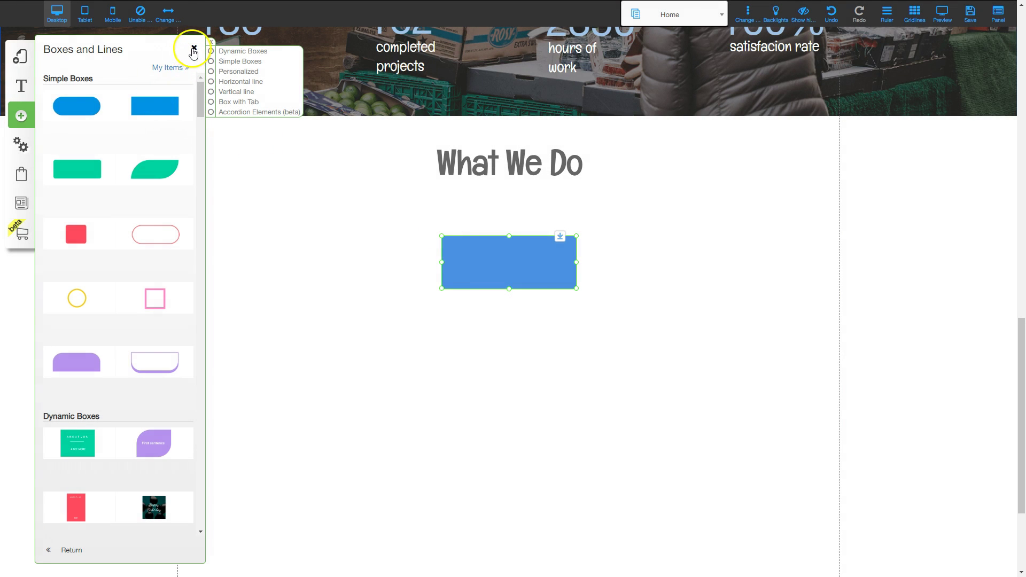
click(194, 52)
drag(495, 259, 244, 221)
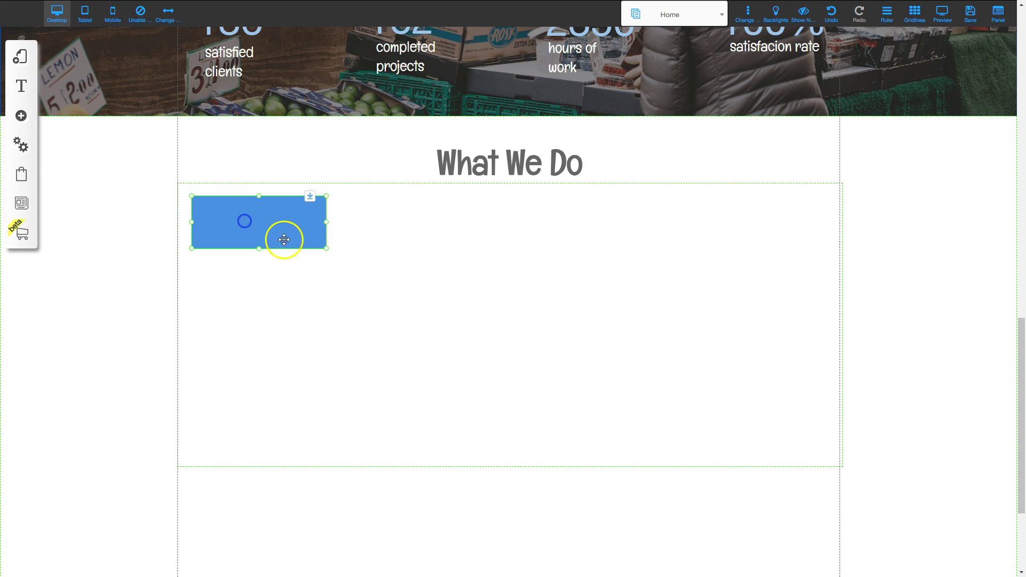
drag(325, 249, 407, 458)
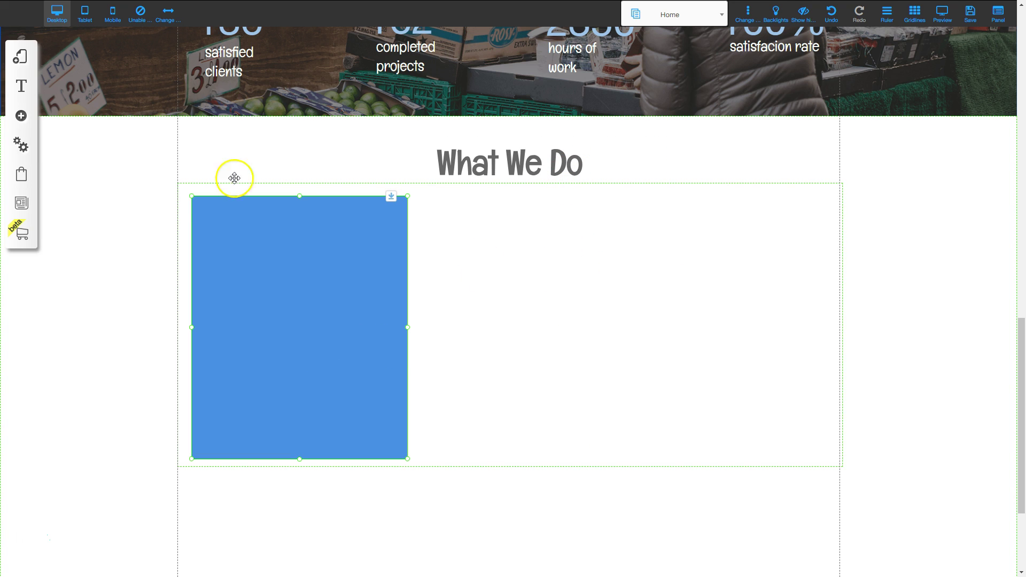
click(22, 118)
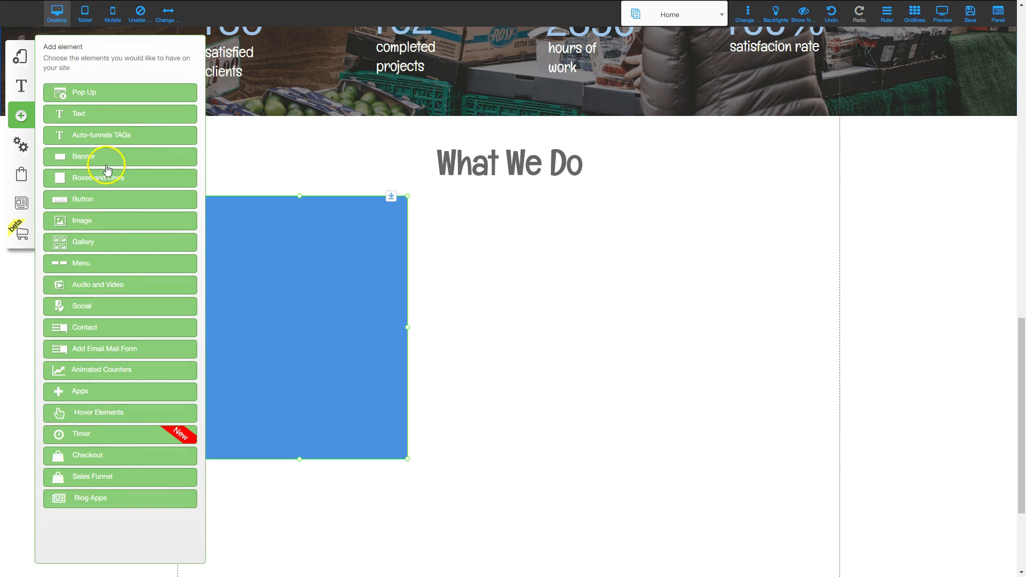
Add a sunset image, shrink it to about 260 px wide and place it at the blue box's top-left.
click(82, 220)
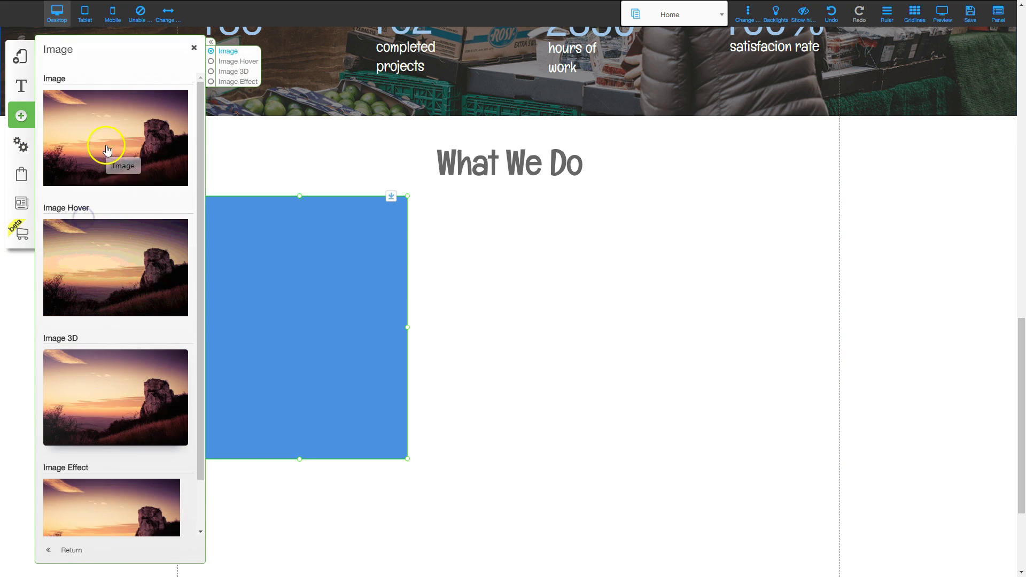
drag(113, 133, 508, 258)
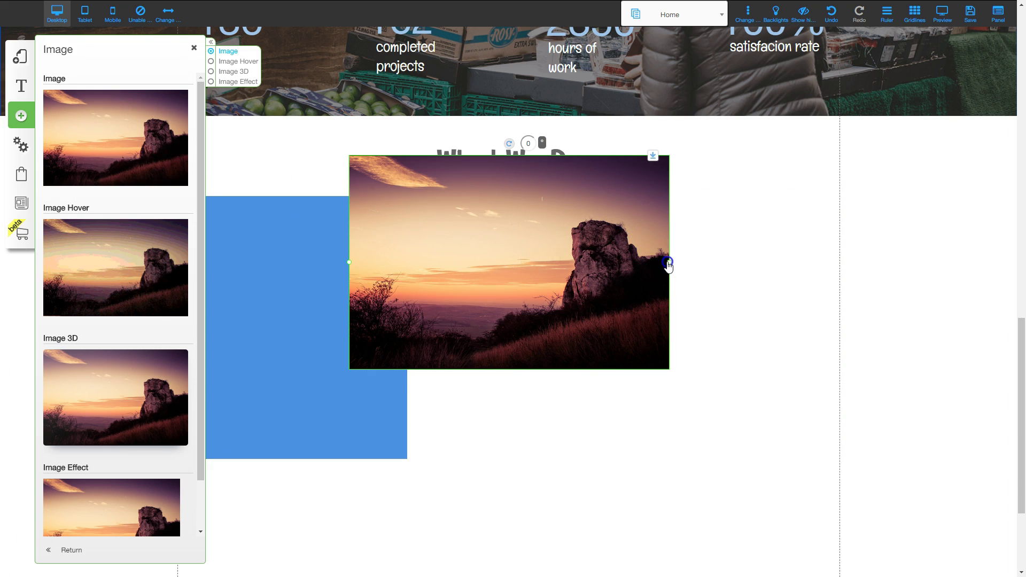
drag(669, 262, 488, 267)
drag(392, 227, 266, 263)
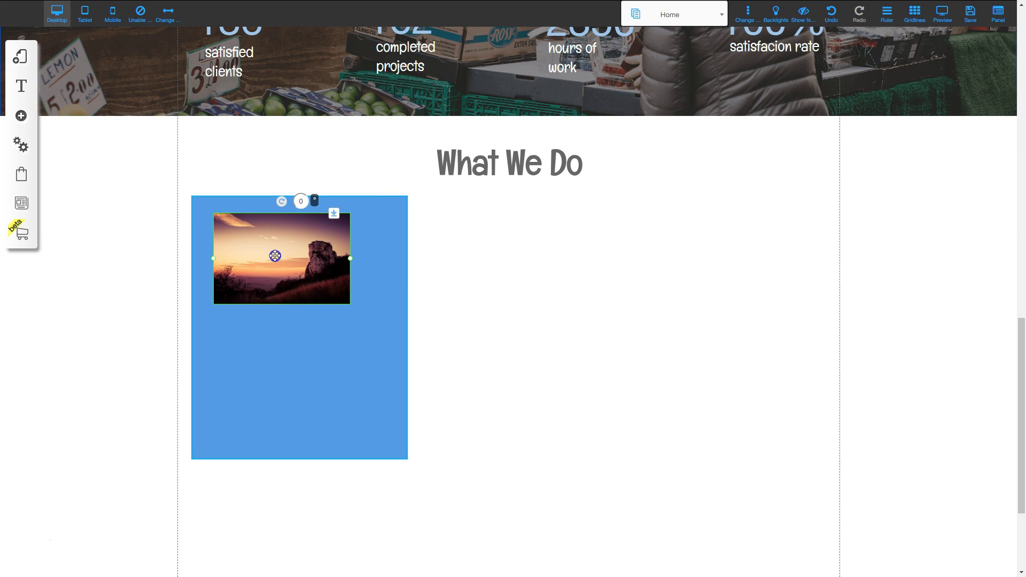
Enlarge the image to the box's width and narrow the blue box to match it.
click(353, 260)
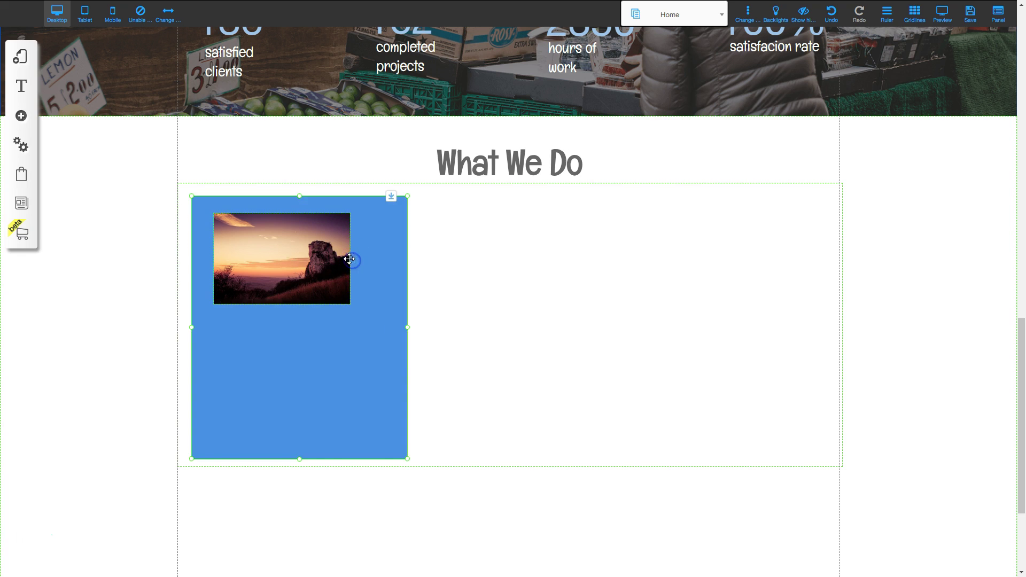
click(348, 258)
drag(352, 260, 322, 267)
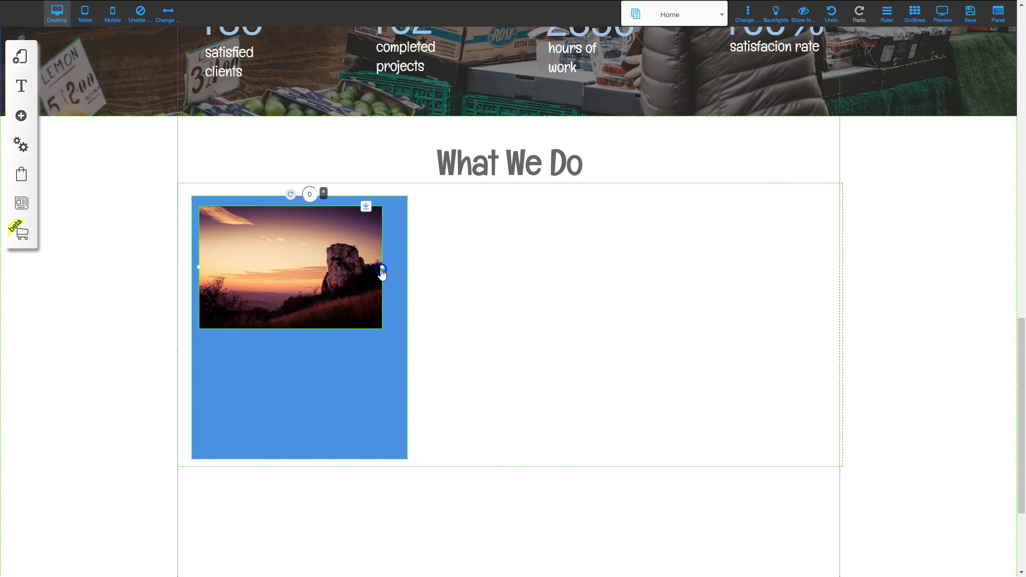
drag(386, 270, 390, 275)
click(364, 401)
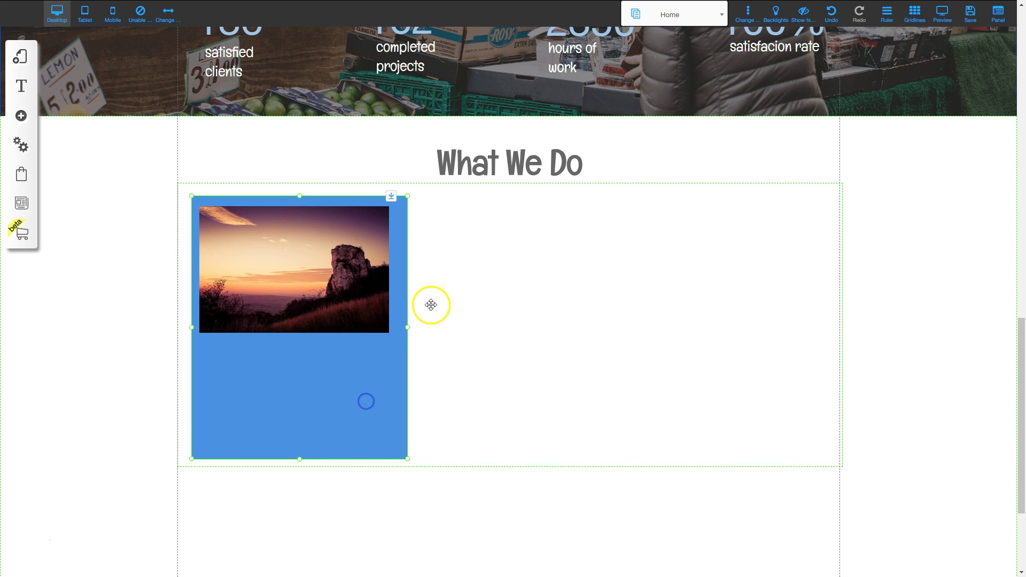
drag(407, 331, 399, 330)
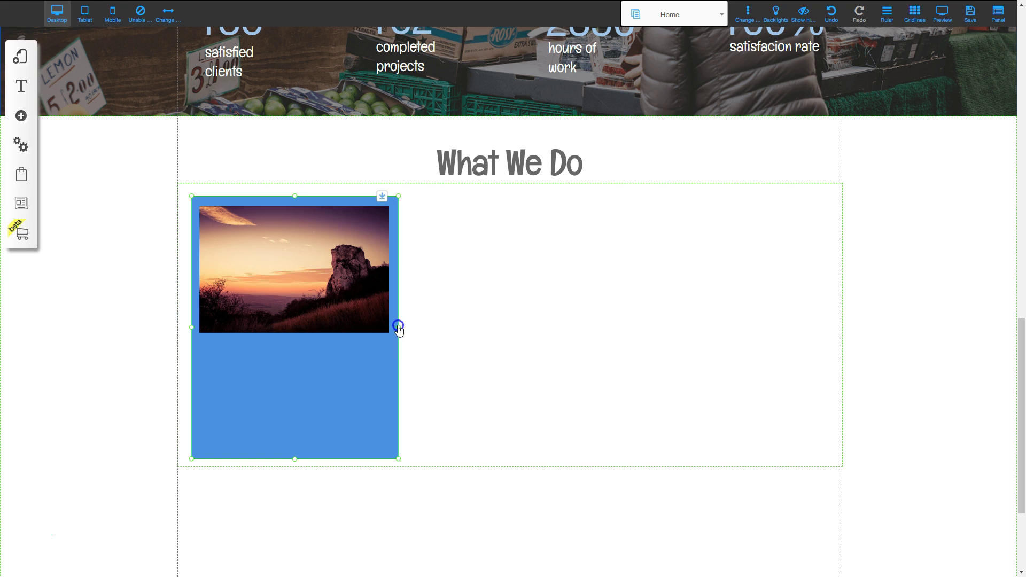
click(377, 369)
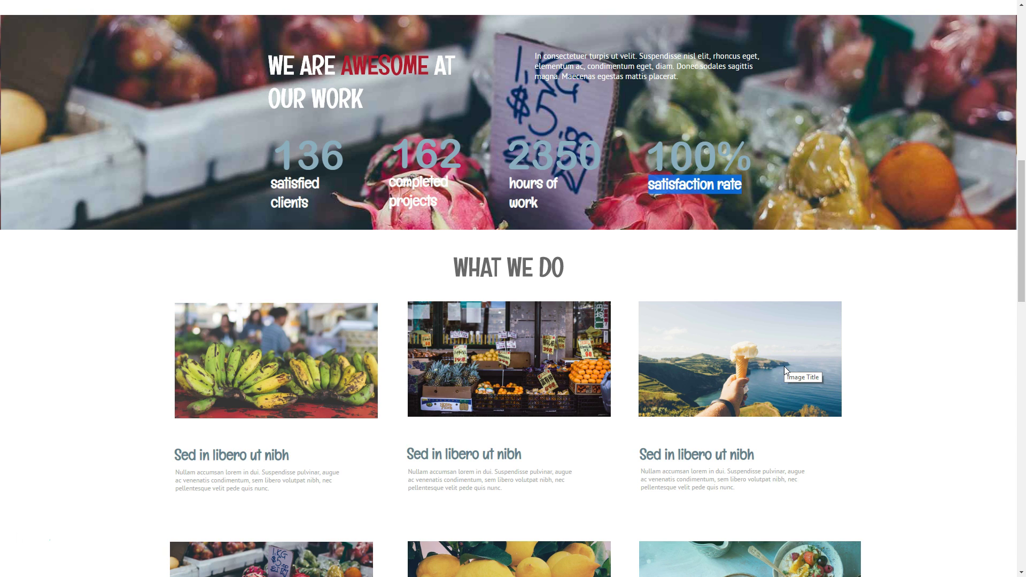
On the reference site, scroll to What We Do and select the 'Sed in libero ut nibh' card heading.
click(664, 183)
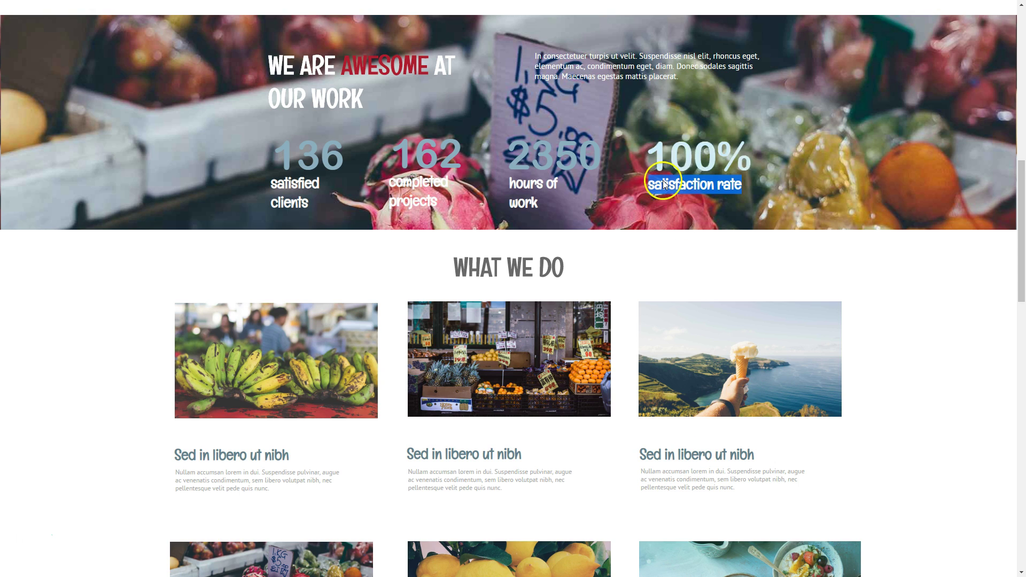
scroll(177, 367, down, 2)
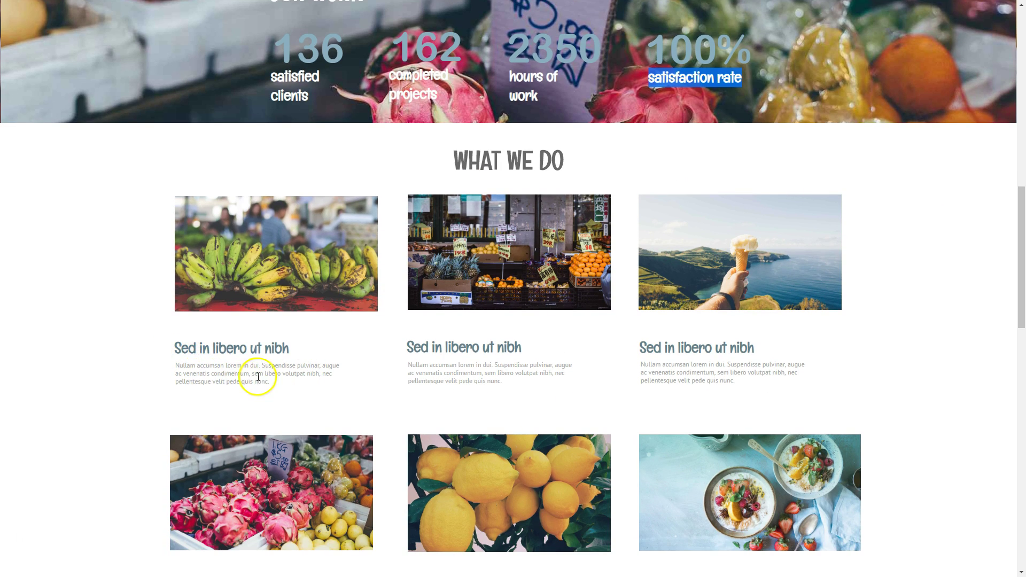
drag(176, 352, 278, 351)
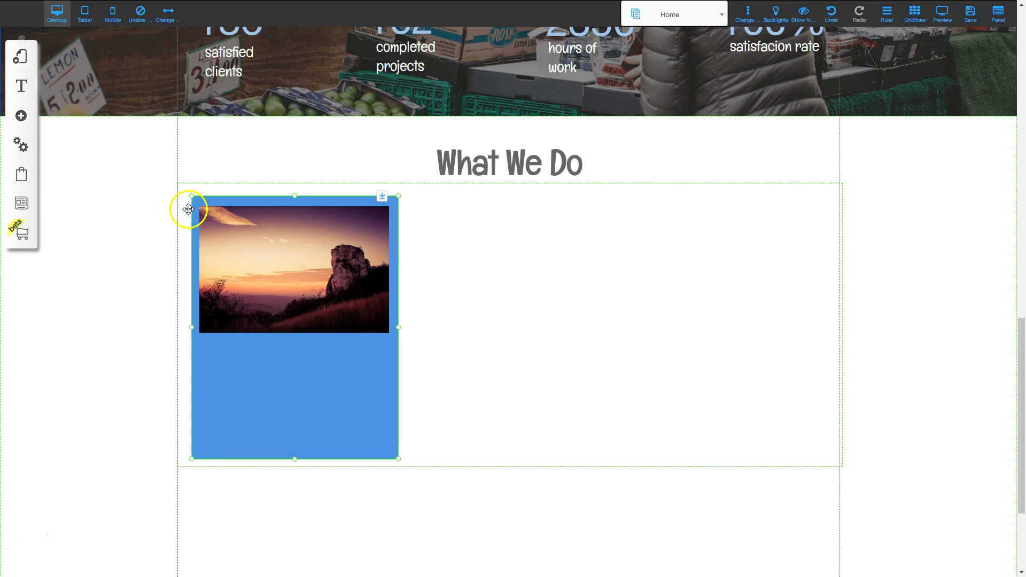
Add a text element and paste 'Sed in libero ut nibh' as its heading text.
click(21, 117)
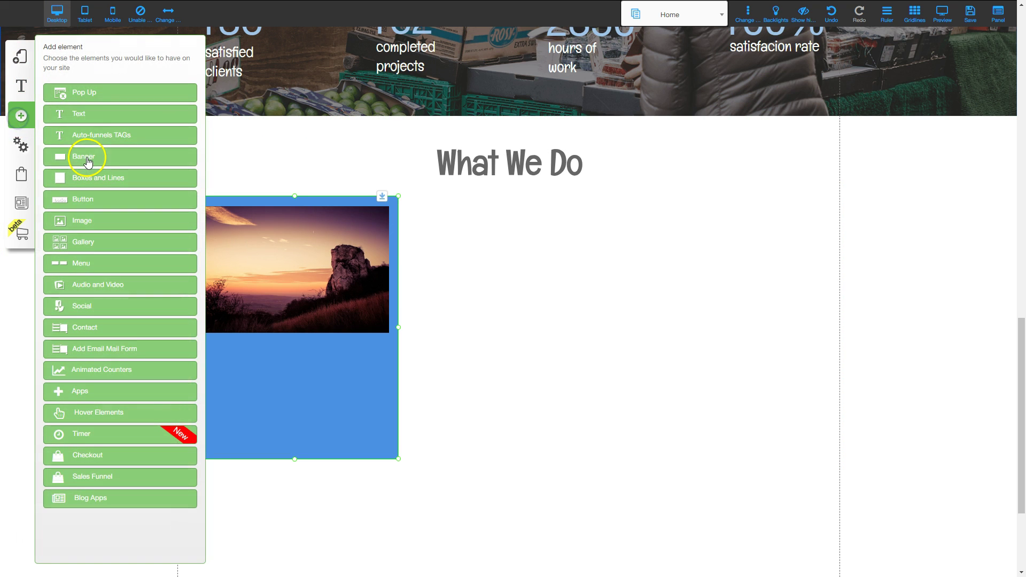
click(83, 114)
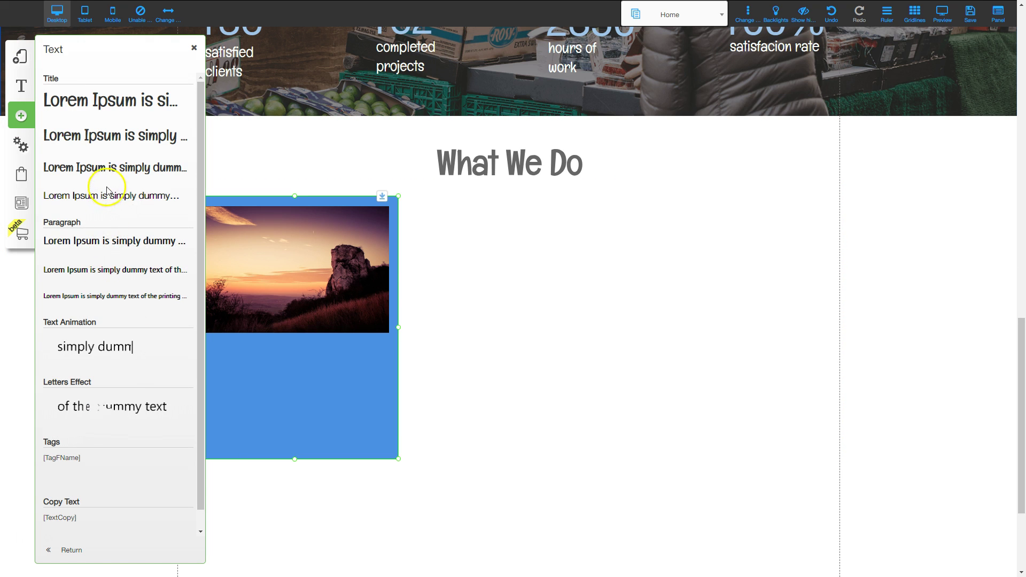
drag(103, 171, 291, 305)
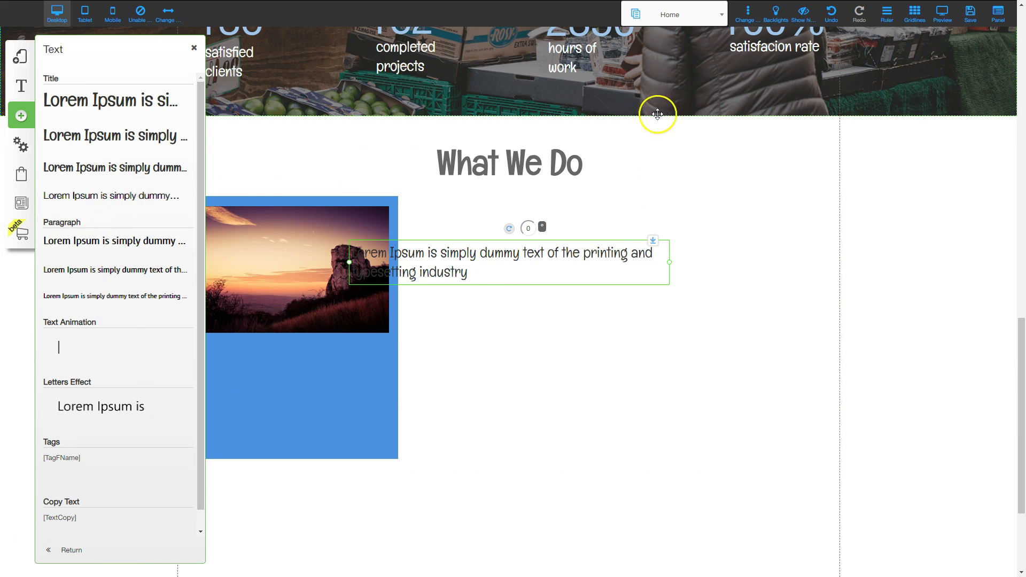
drag(458, 274, 487, 290)
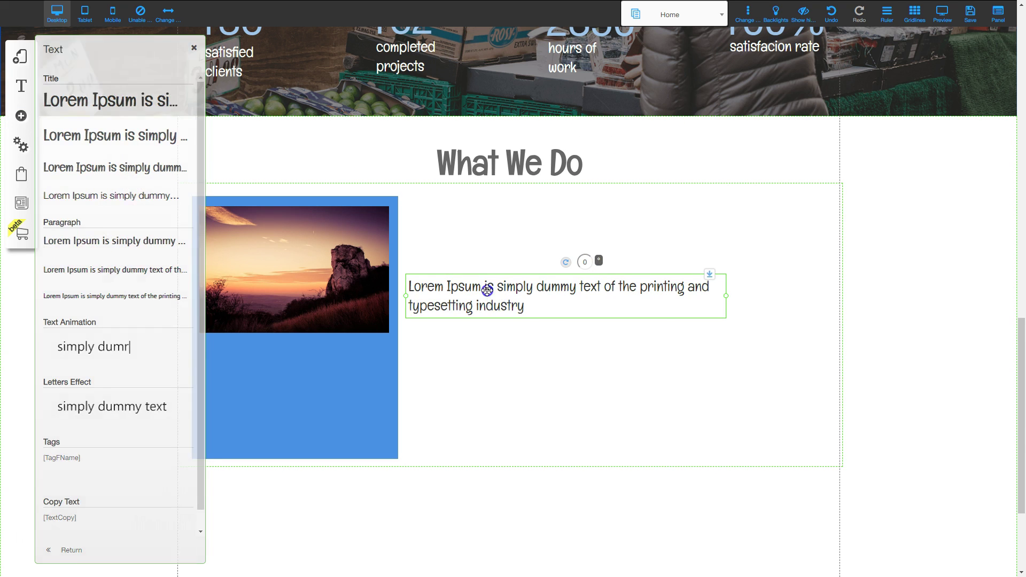
double_click(487, 291)
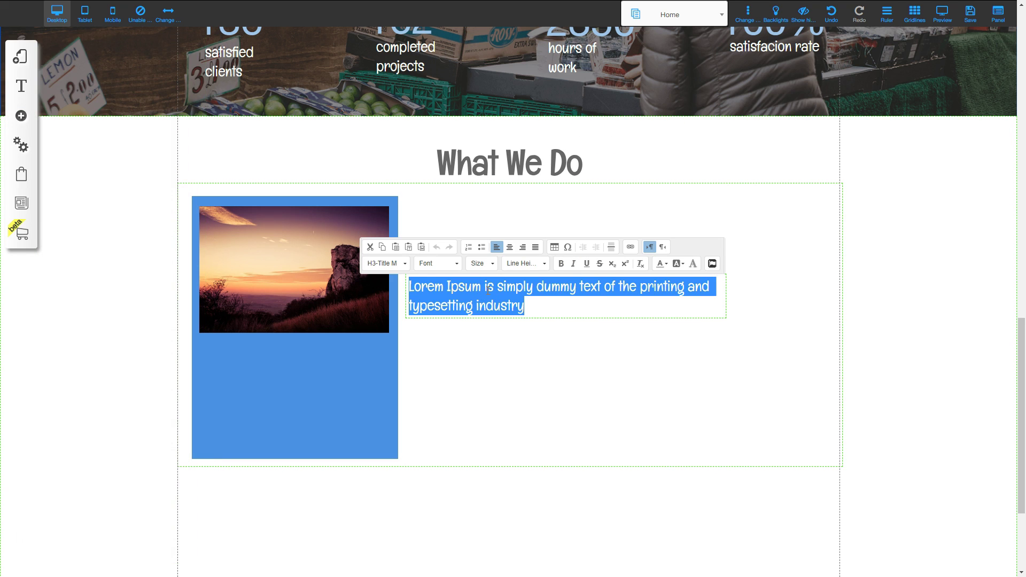
text(Sed in libero ut nibh)
click(545, 330)
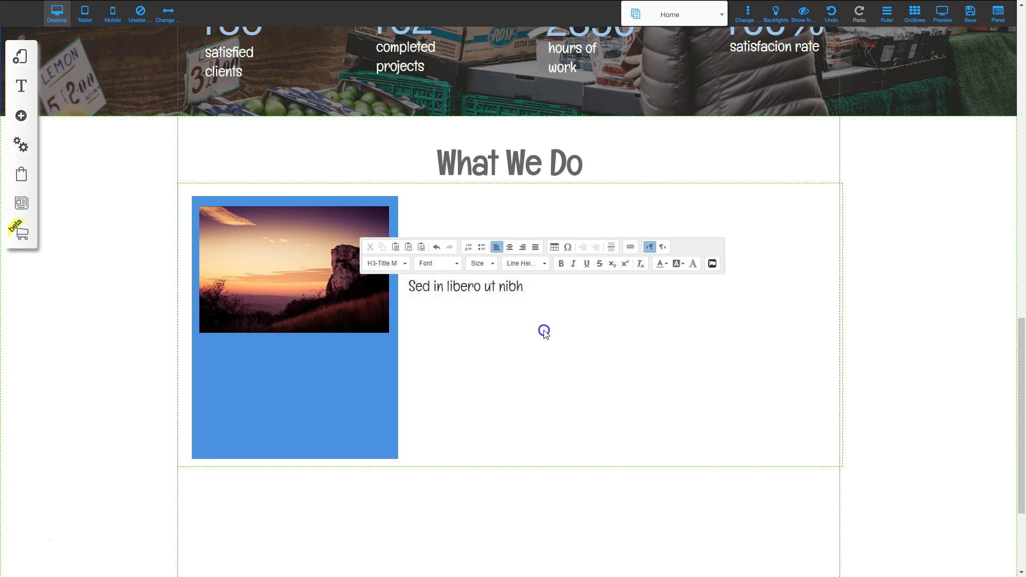
Place the heading under the photo in the blue card, duplicate it below, and select the reference paragraph.
mouse_move(521, 284)
mouse_down()
mouse_move(436, 344)
mouse_move(315, 350)
mouse_up()
mouse_move(497, 355)
mouse_down()
mouse_move(521, 358)
mouse_move(389, 357)
mouse_up()
click(362, 415)
click(294, 357)
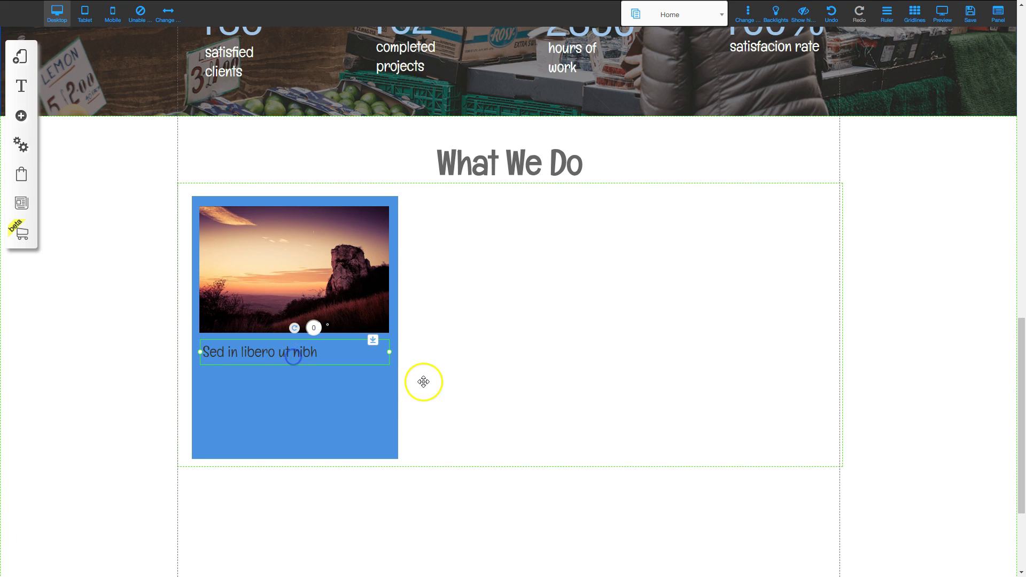
drag(308, 357, 287, 375)
double_click(273, 378)
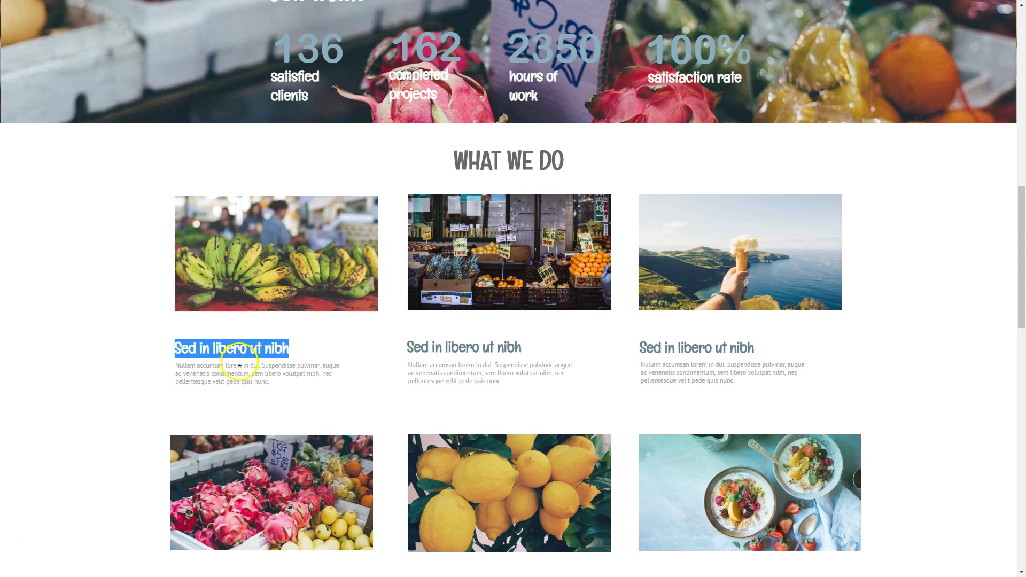
drag(176, 364, 278, 381)
key(ctrl+c)
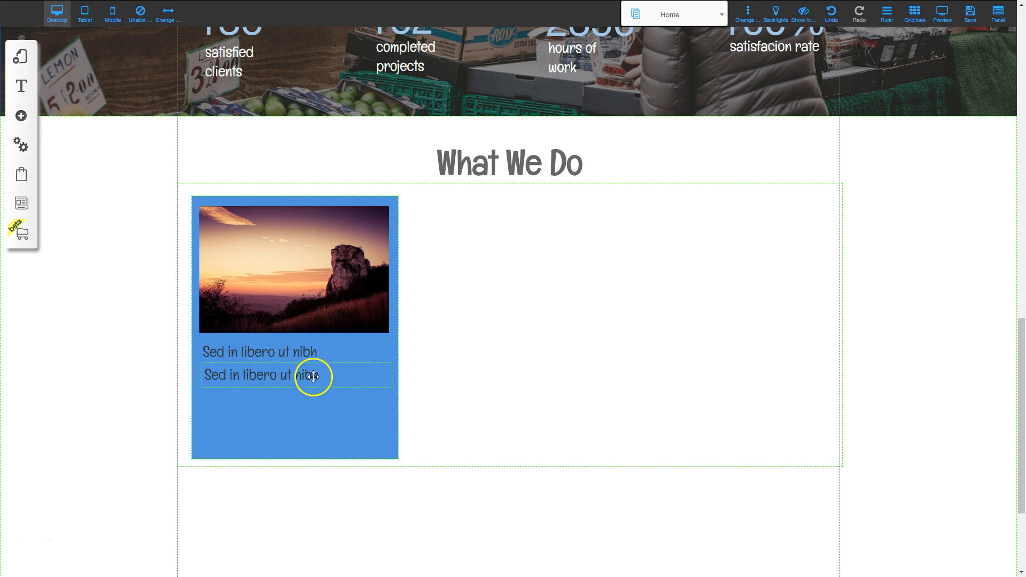
Replace the second heading with the 'Nullam accumsan lorem in dui…' paragraph styled H4-Title S.
double_click(308, 377)
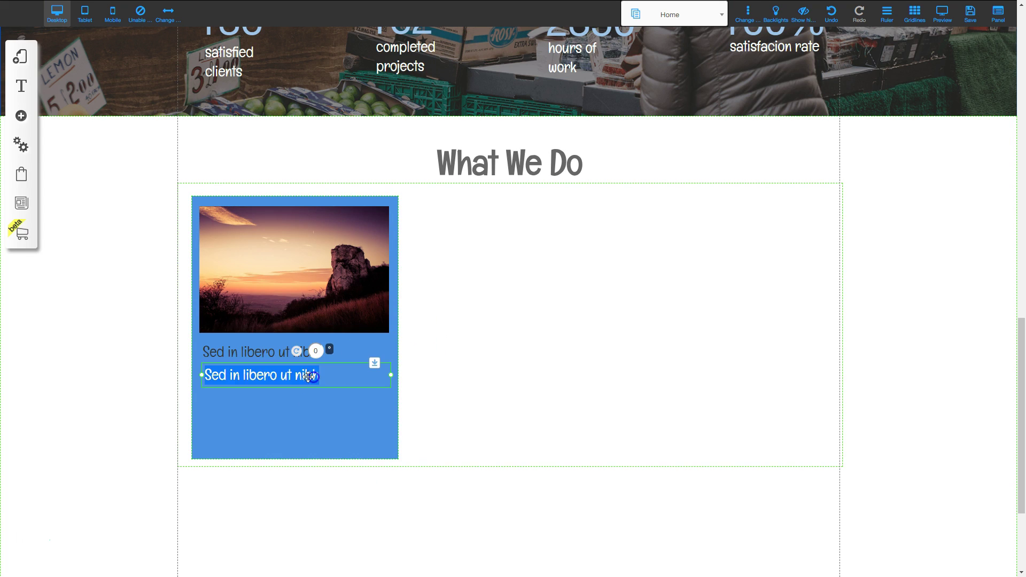
key(ctrl+v)
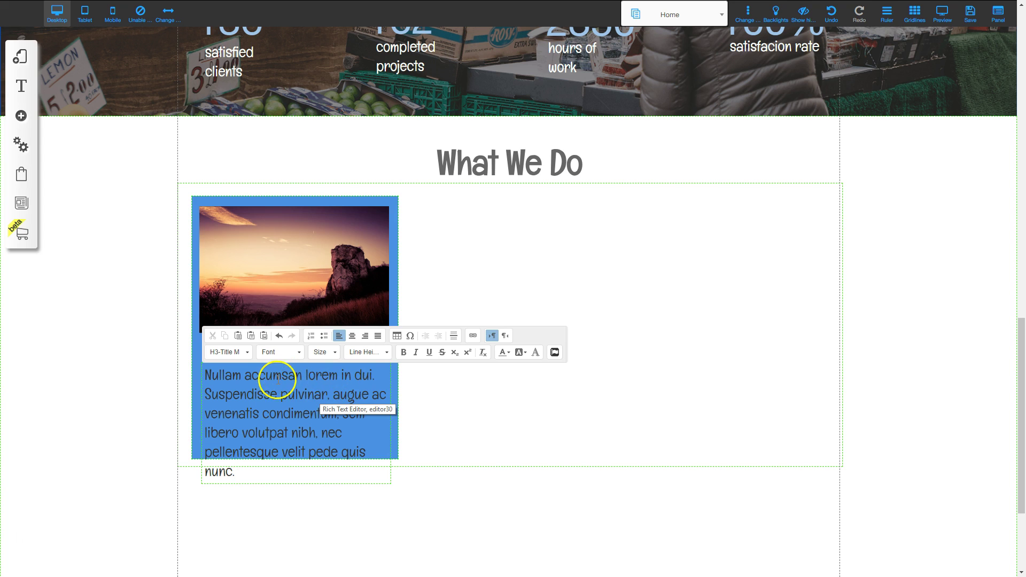
triple_click(277, 378)
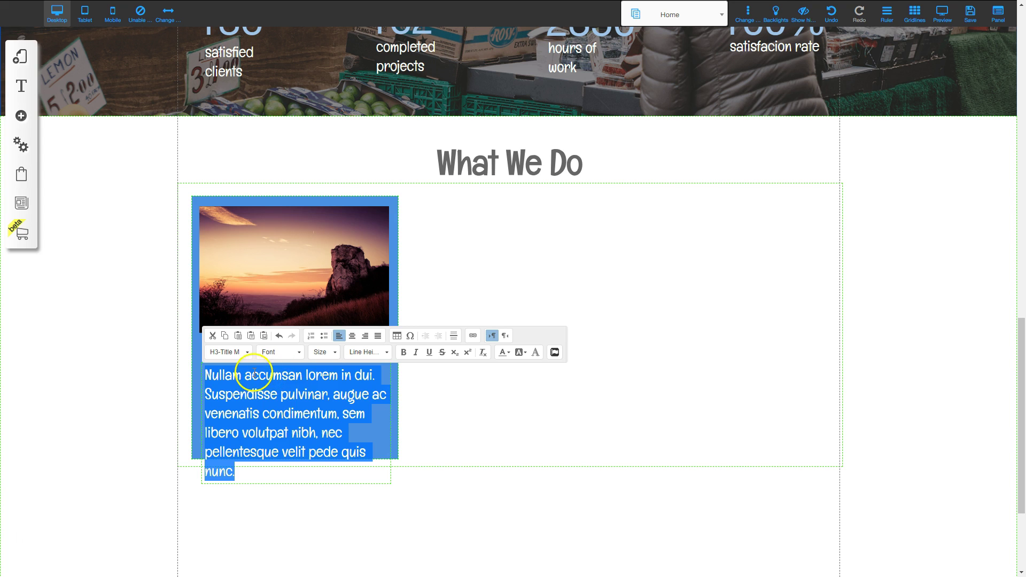
click(246, 352)
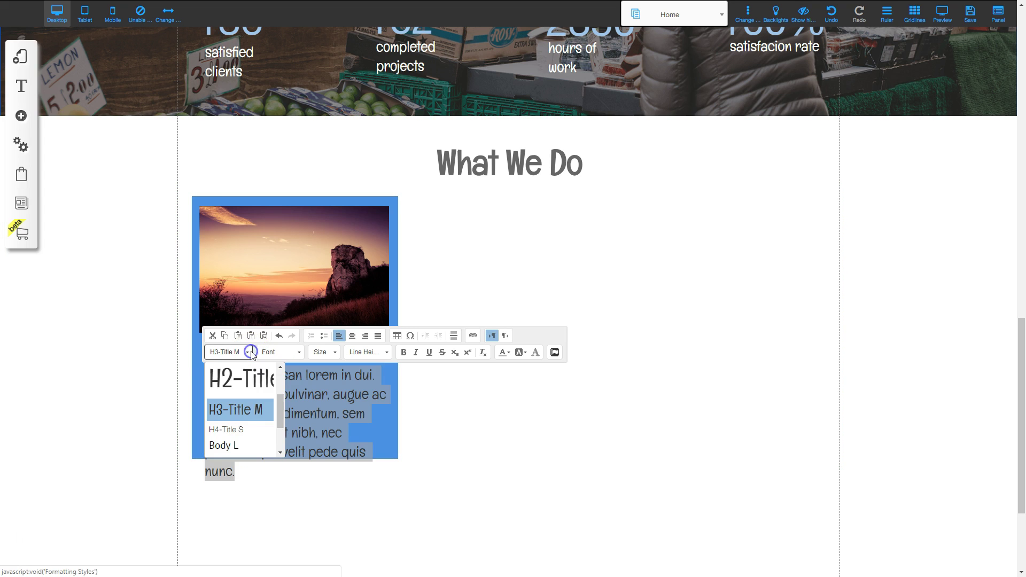
click(239, 431)
click(422, 426)
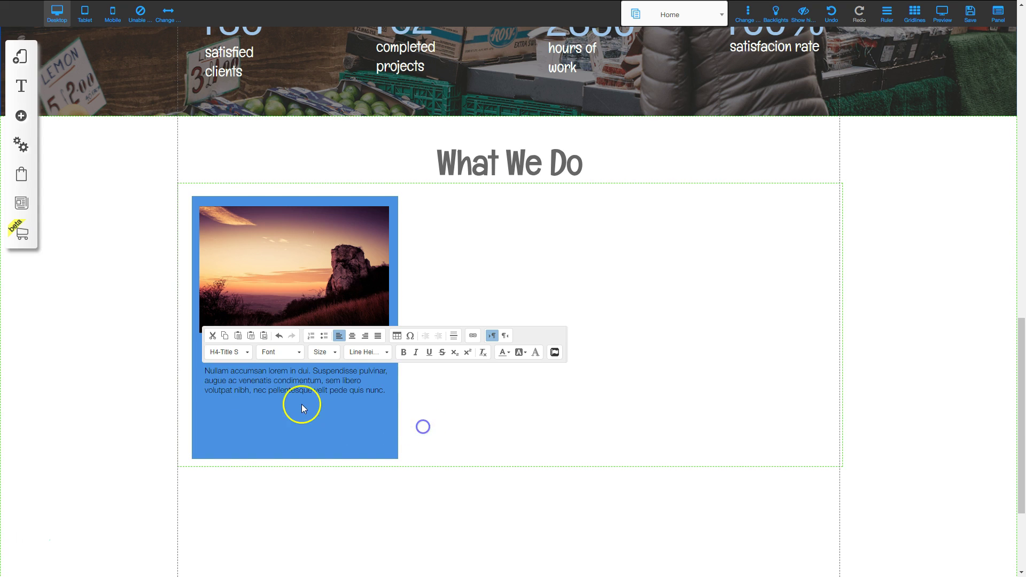
drag(281, 385, 281, 384)
Drag the blue card's bottom edge up to fit its content.
click(321, 417)
click(296, 456)
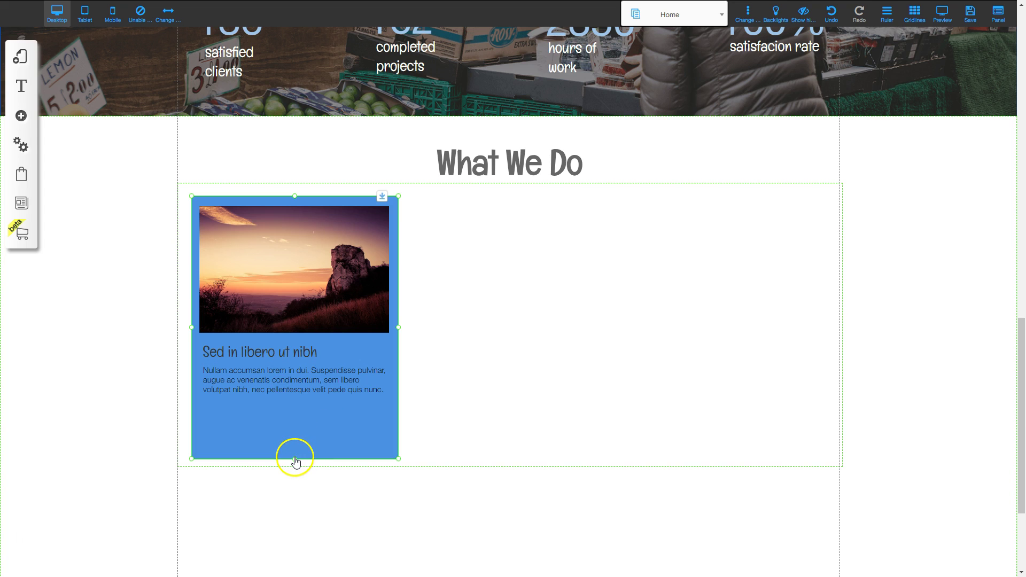
drag(296, 459, 298, 419)
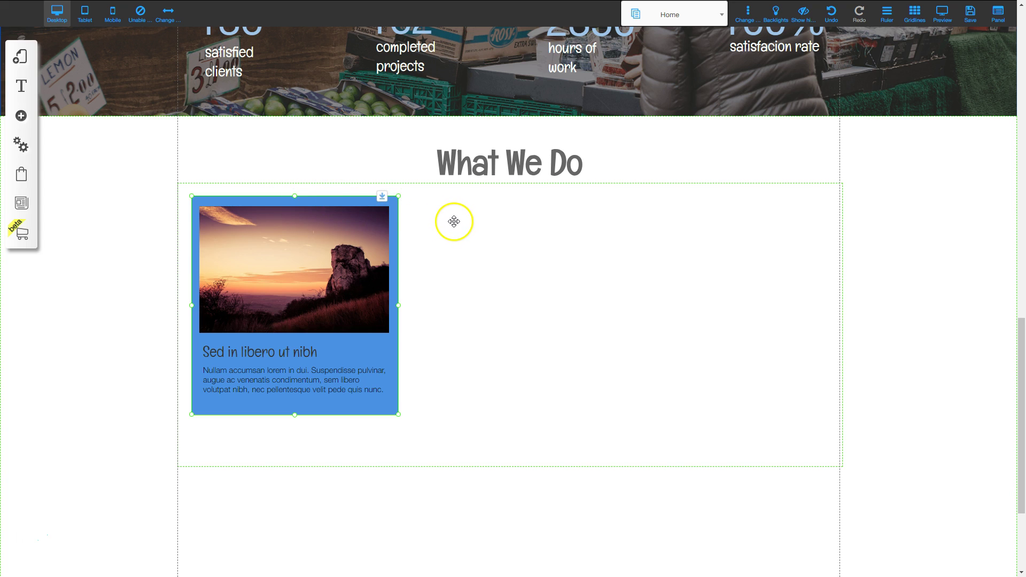
Duplicate the card twice, arrange the three cards in a row, and raise the row's bottom edge.
key(ctrl+d)
key(ctrl+d)
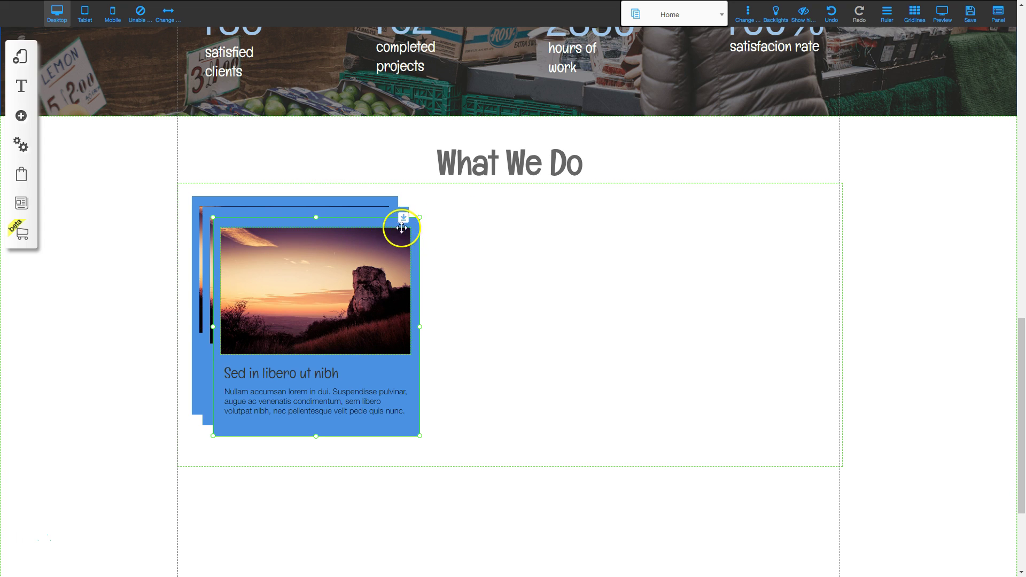
drag(327, 223, 749, 196)
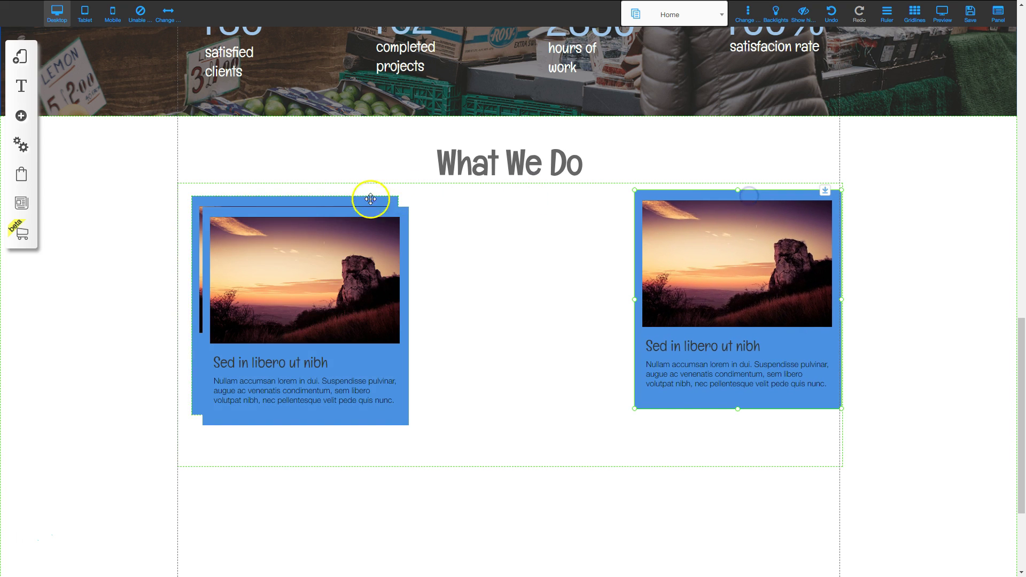
drag(319, 213, 531, 200)
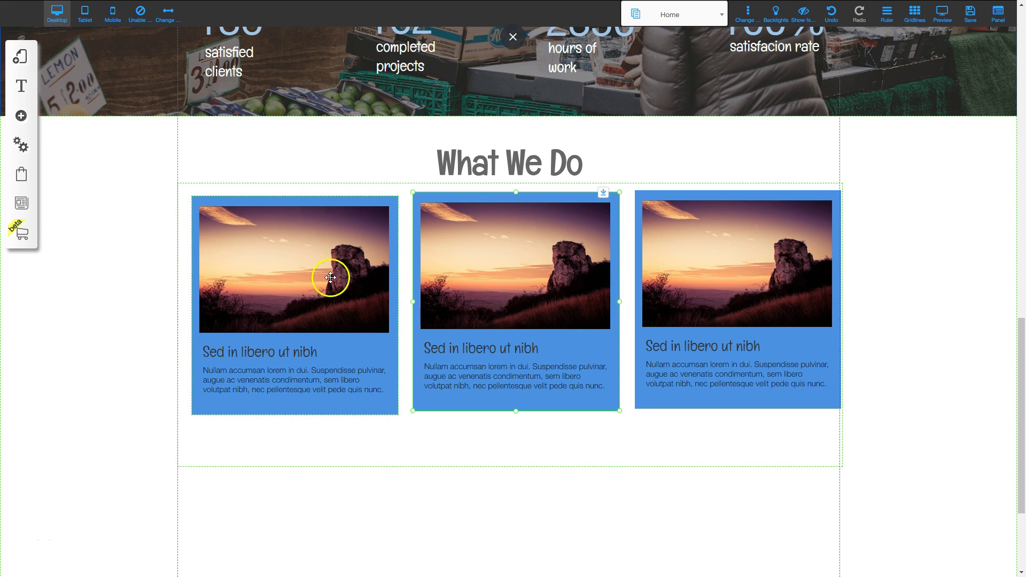
click(387, 428)
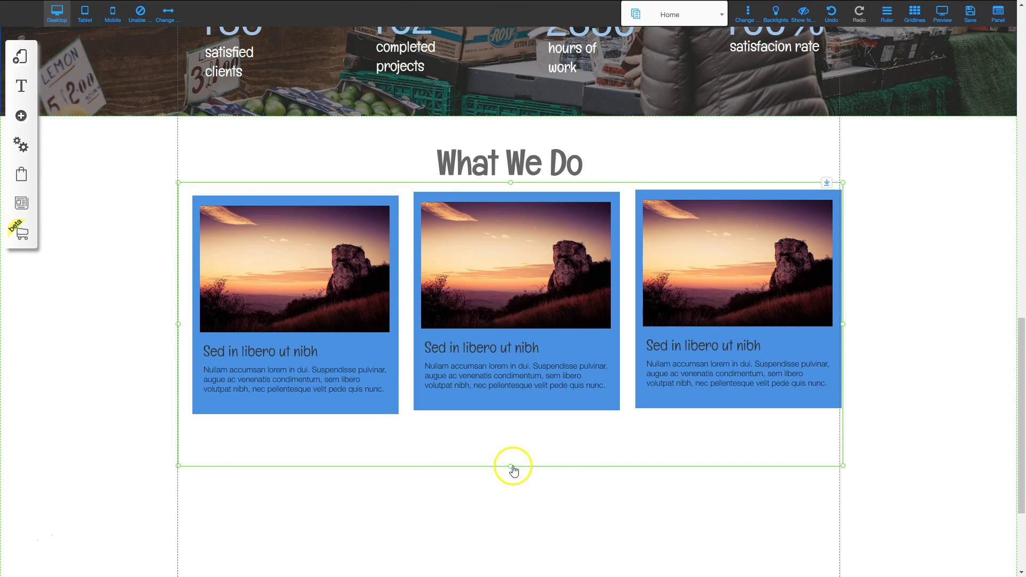
drag(511, 466, 514, 432)
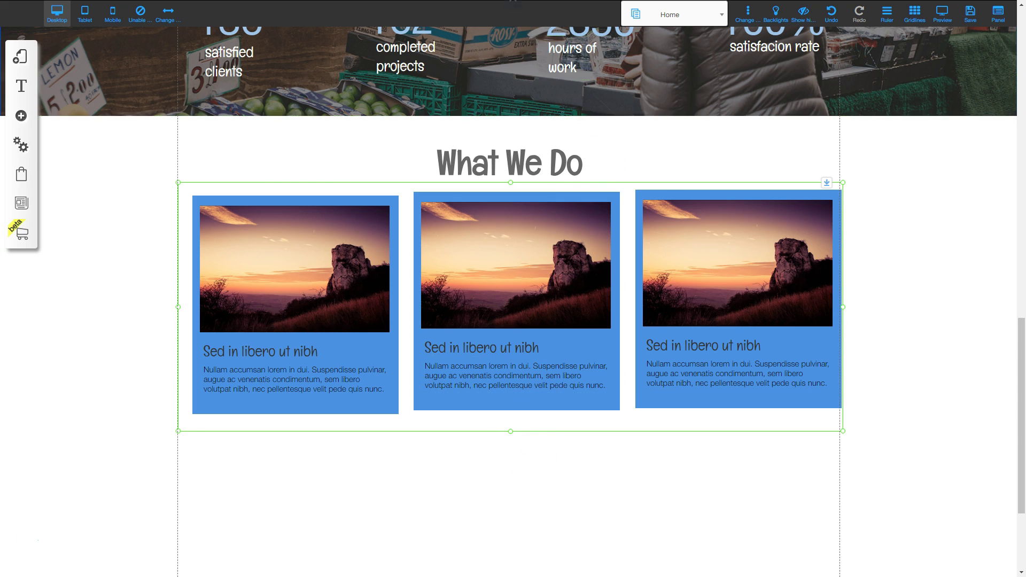
click(742, 210)
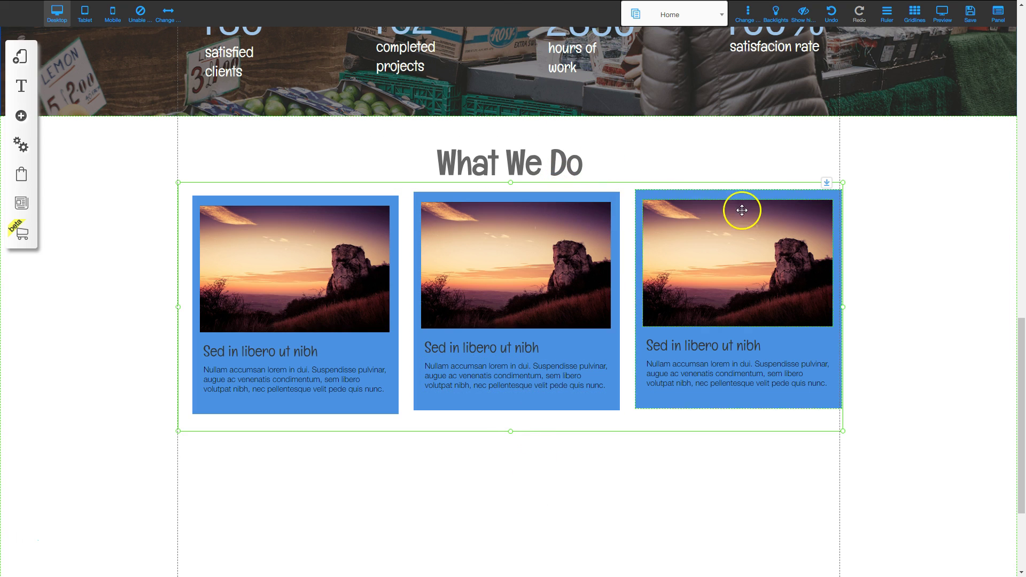
Turn on the Ruler, set a horizontal guide at the card tops, and snap the middle card to it.
click(886, 15)
click(1006, 177)
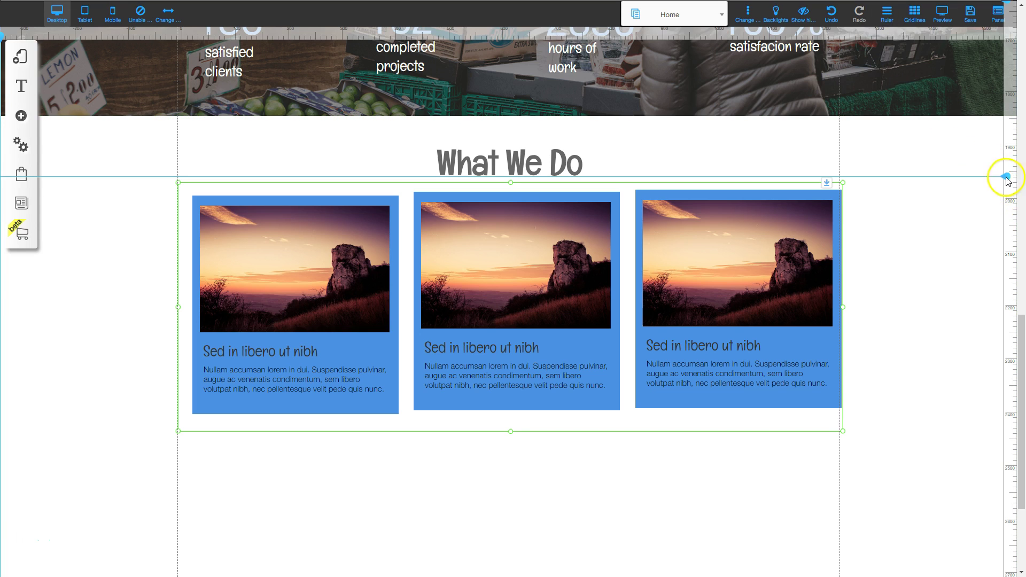
drag(1007, 176, 1008, 189)
click(554, 307)
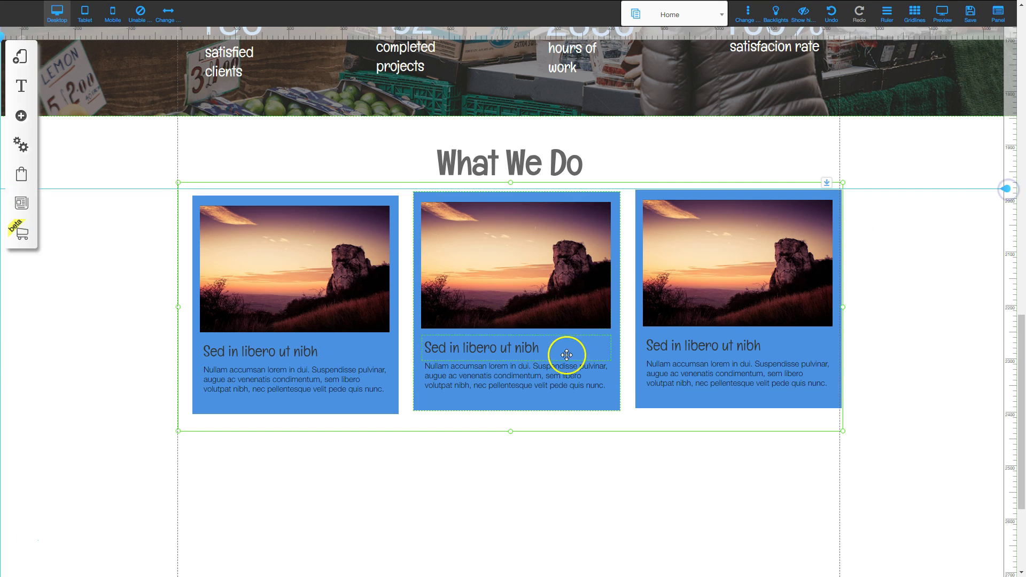
mouse_move(605, 399)
mouse_down()
mouse_move(604, 409)
mouse_move(594, 400)
mouse_up()
Space the cards evenly with the middle card centered, then shrink the row to fit.
drag(380, 412, 368, 408)
mouse_move(606, 400)
mouse_down()
mouse_move(602, 413)
mouse_move(600, 397)
mouse_up()
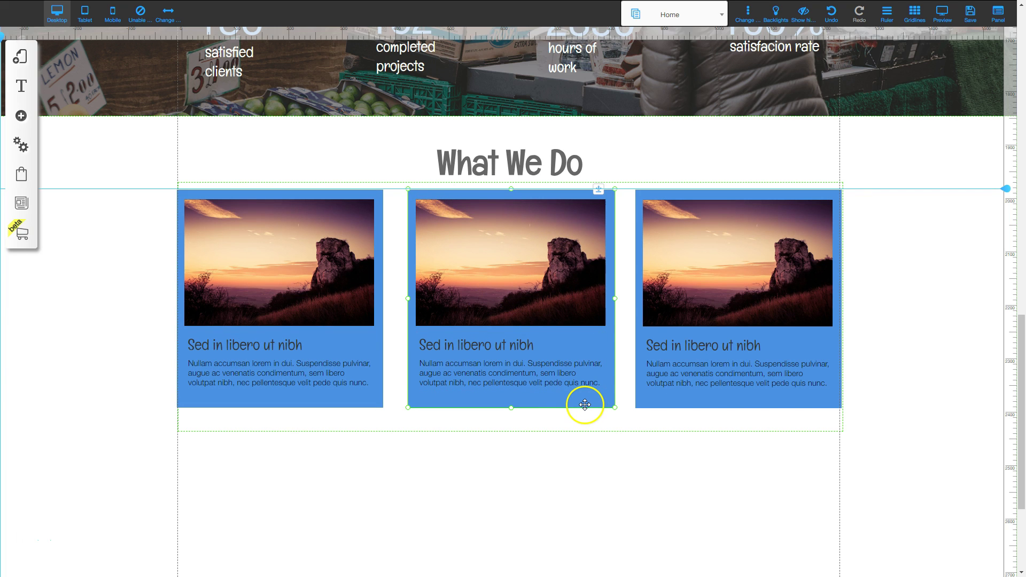
right_click(583, 402)
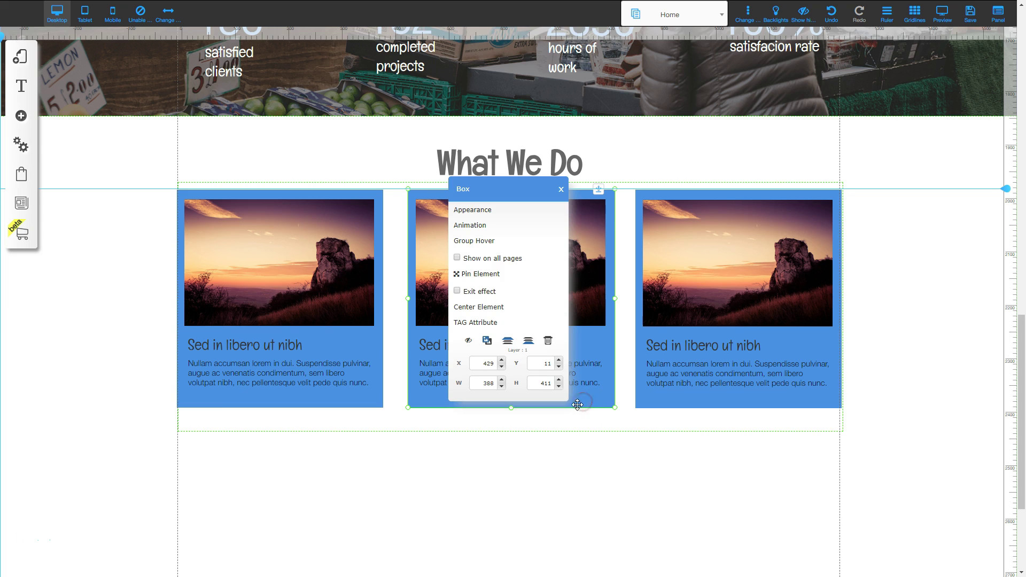
click(497, 307)
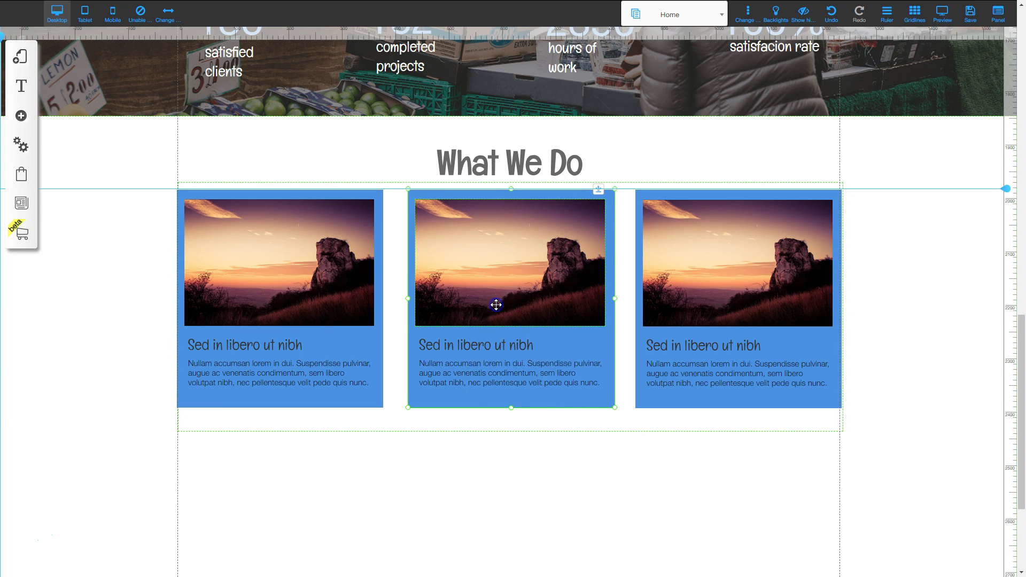
click(617, 532)
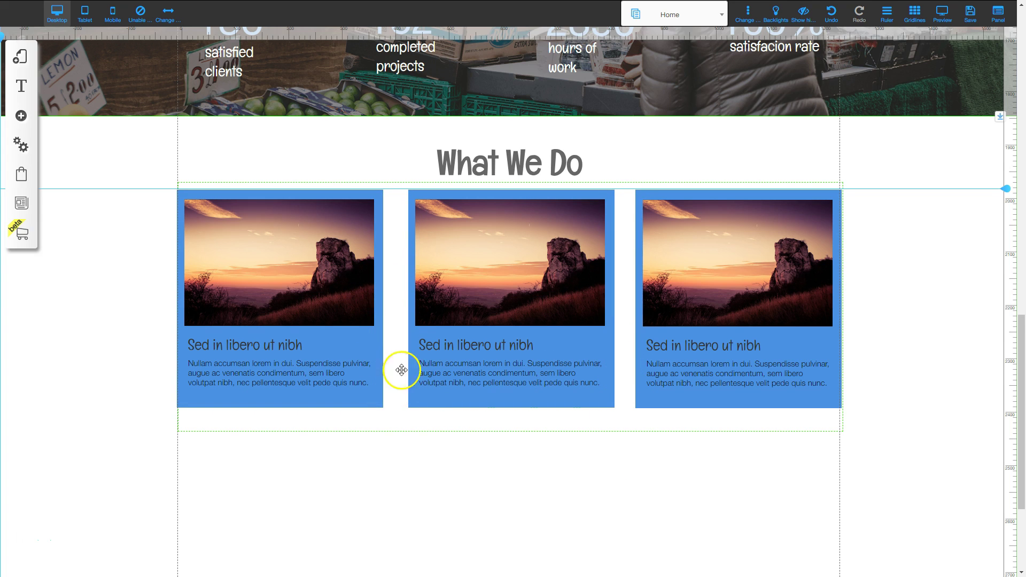
click(508, 488)
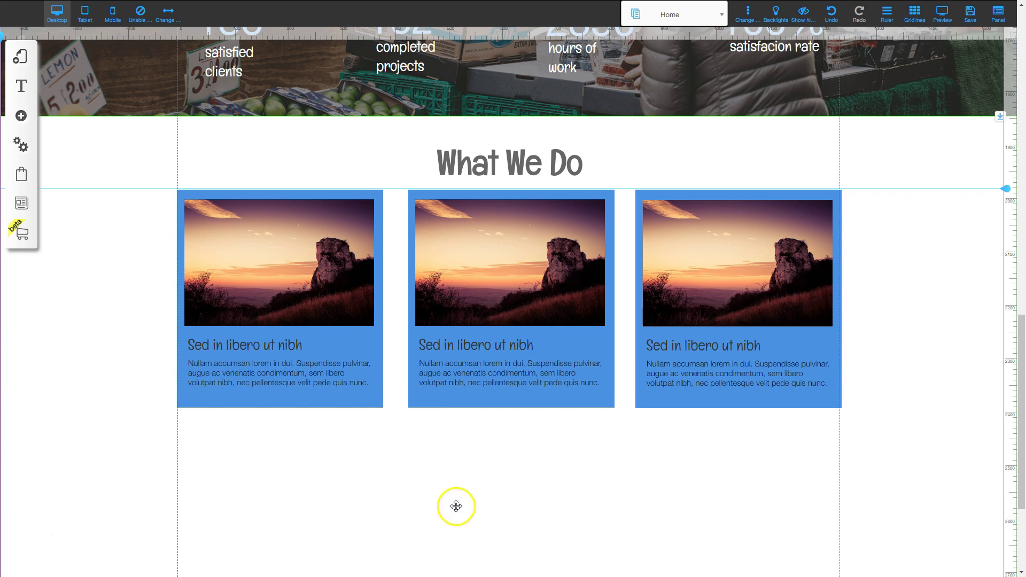
click(392, 333)
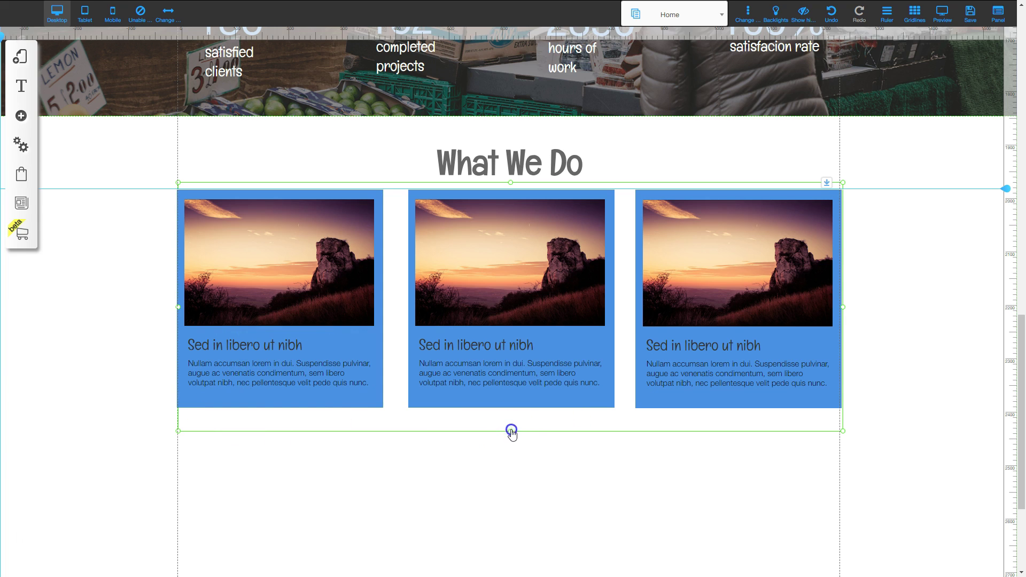
drag(511, 428, 513, 424)
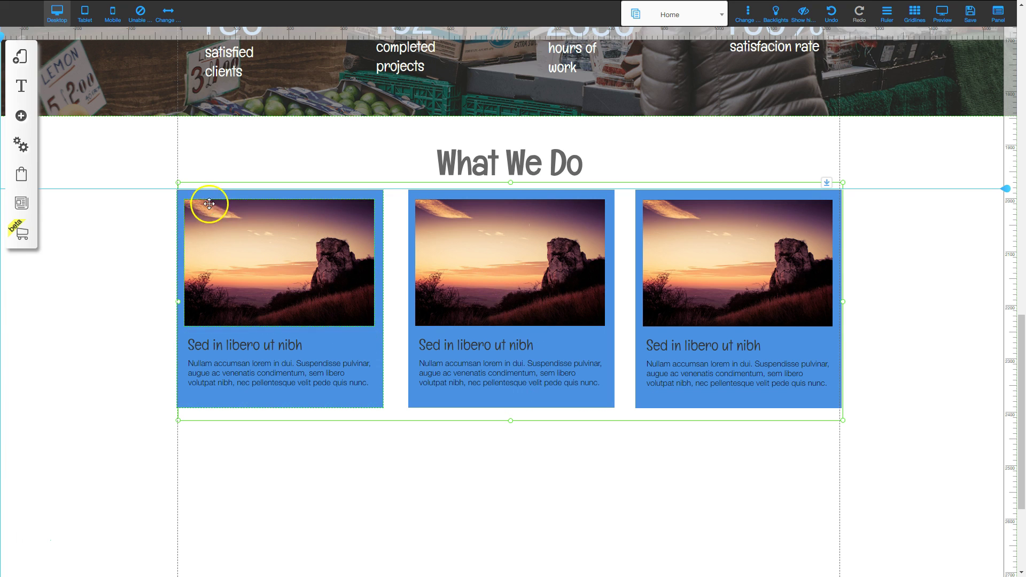
Delete the cards' blue Background Color under Appearance > Colors so they sit on white.
click(187, 193)
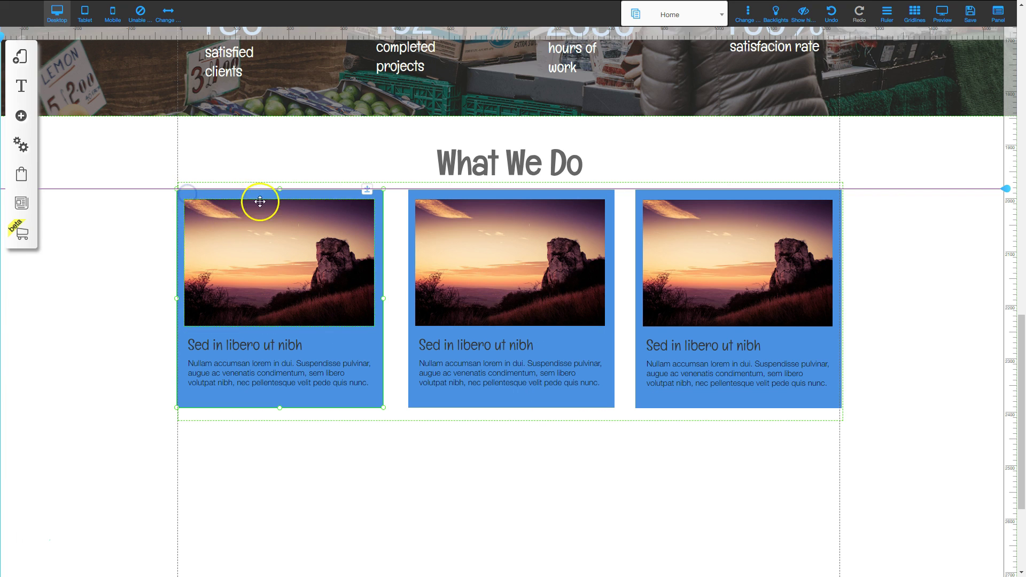
right_click(235, 195)
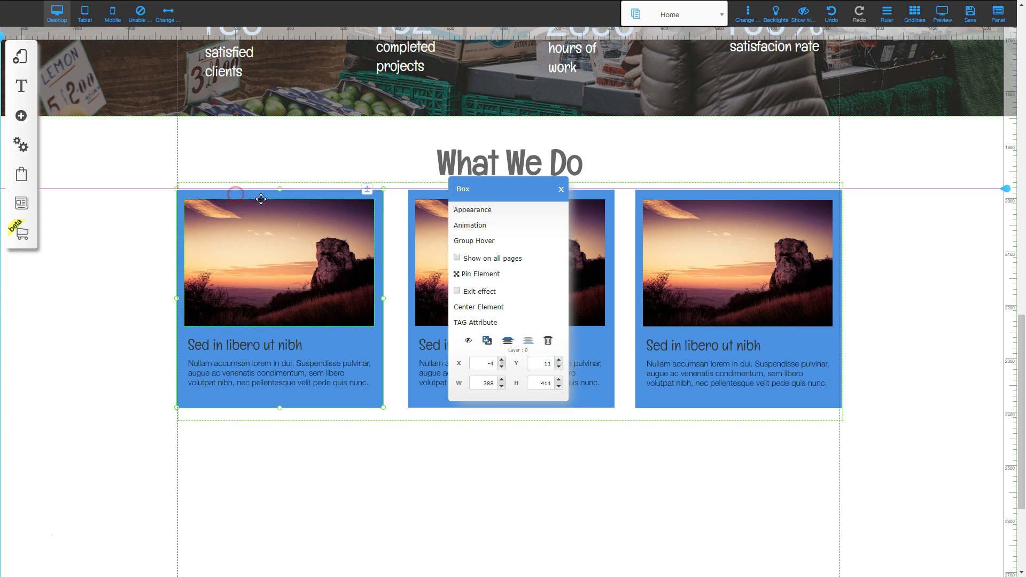
click(474, 211)
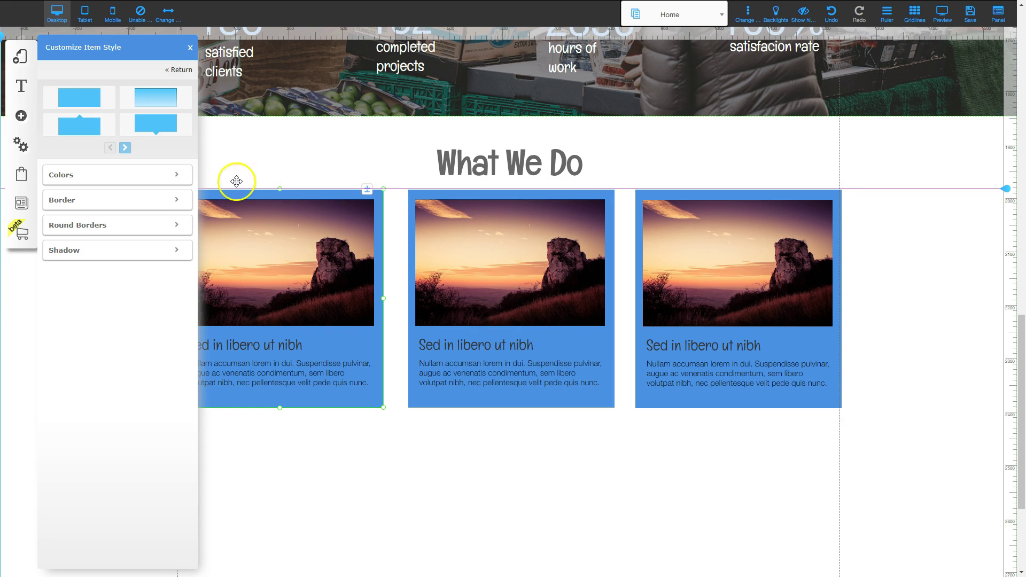
click(113, 173)
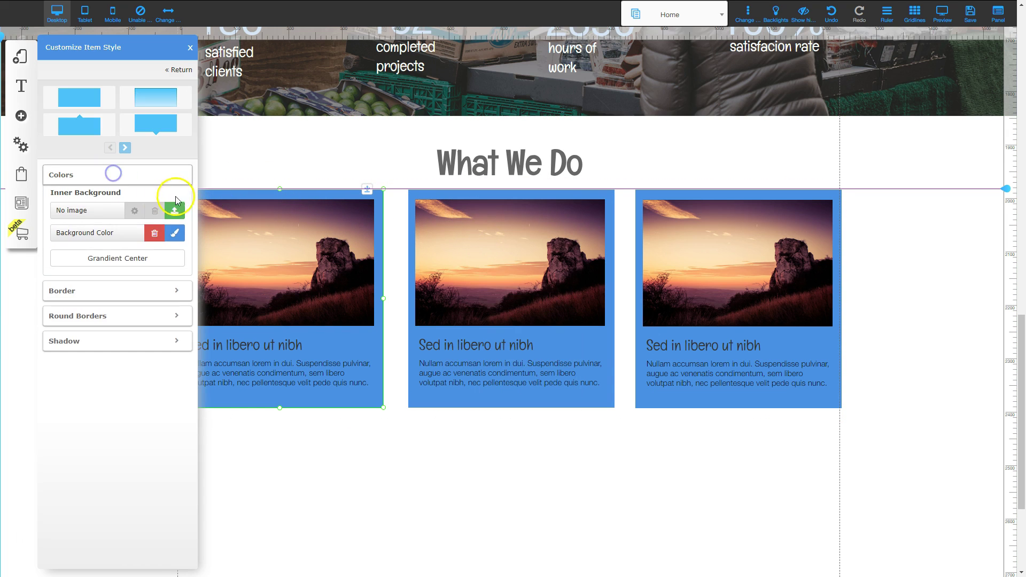
click(154, 235)
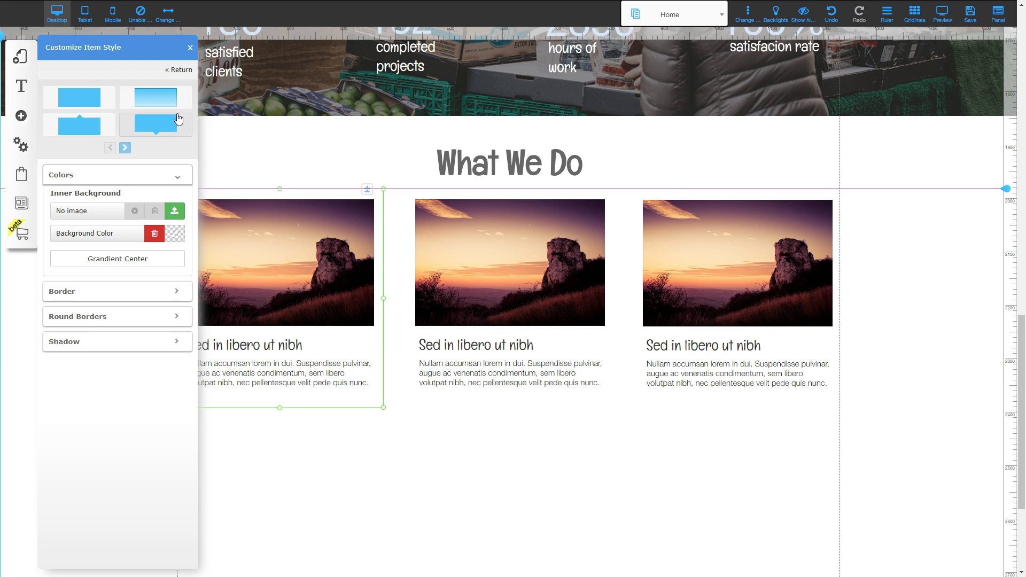
click(189, 47)
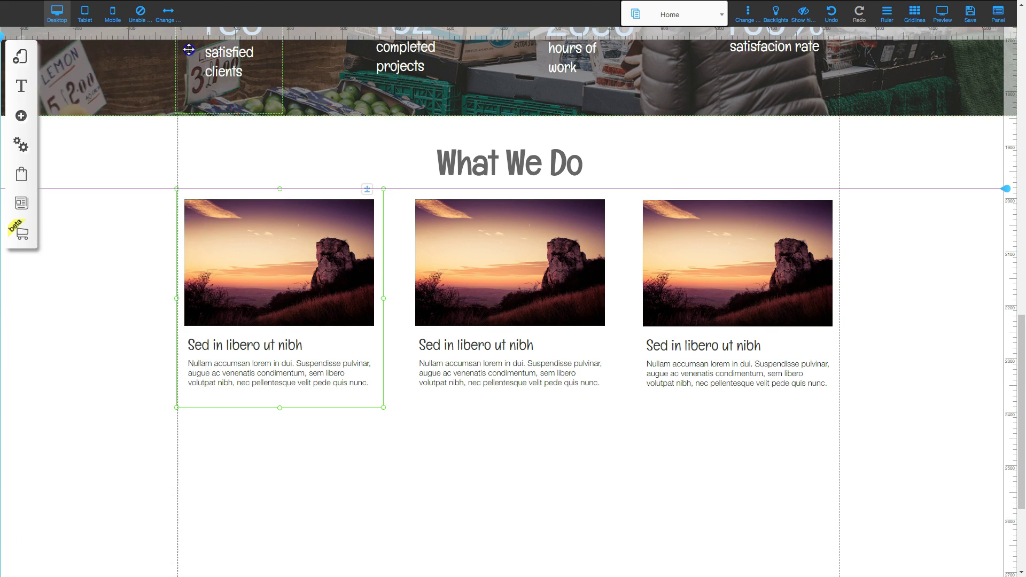
click(626, 240)
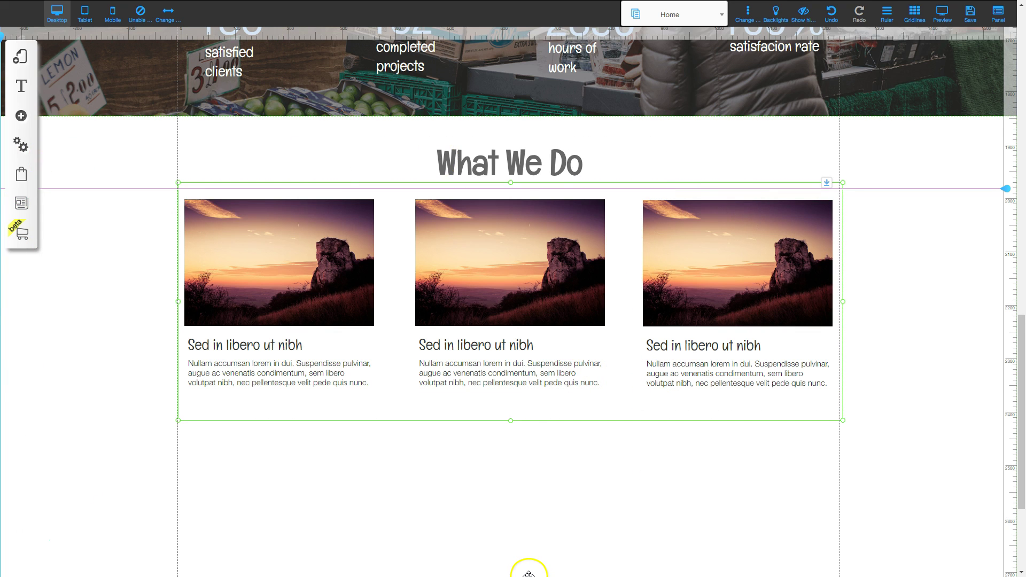
Paste a copy of the three-card row below the original and pull the section's bottom edge up.
key(ctrl+v)
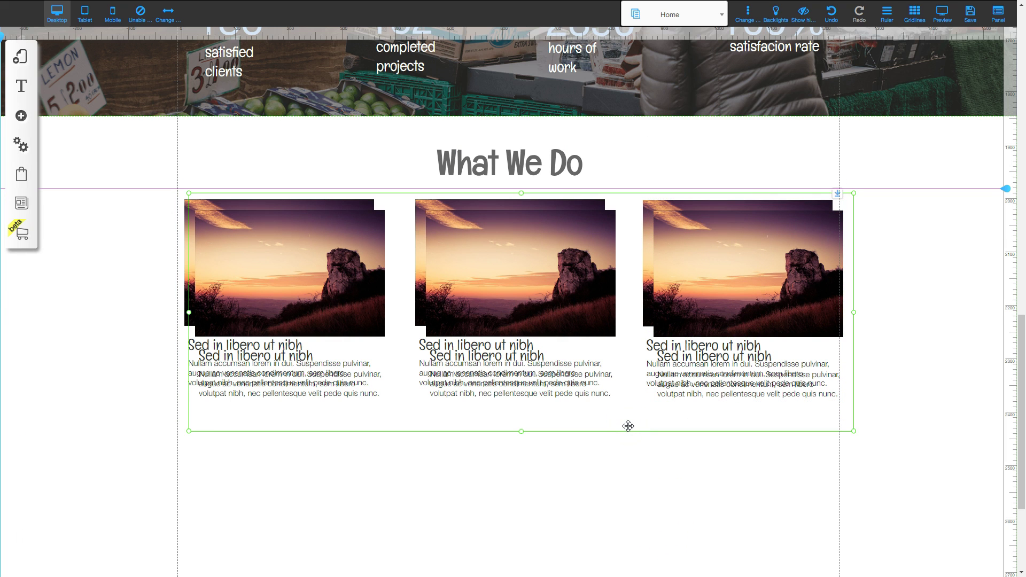
drag(628, 426, 619, 575)
scroll(908, 332, down, 3)
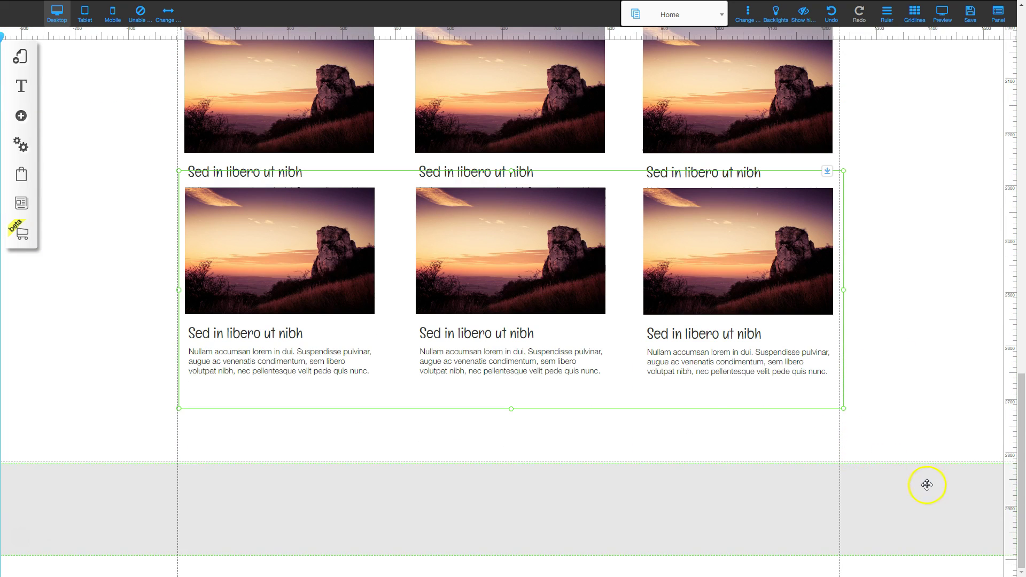
click(932, 571)
mouse_move(932, 571)
mouse_down()
mouse_move(942, 310)
mouse_move(933, 550)
mouse_up()
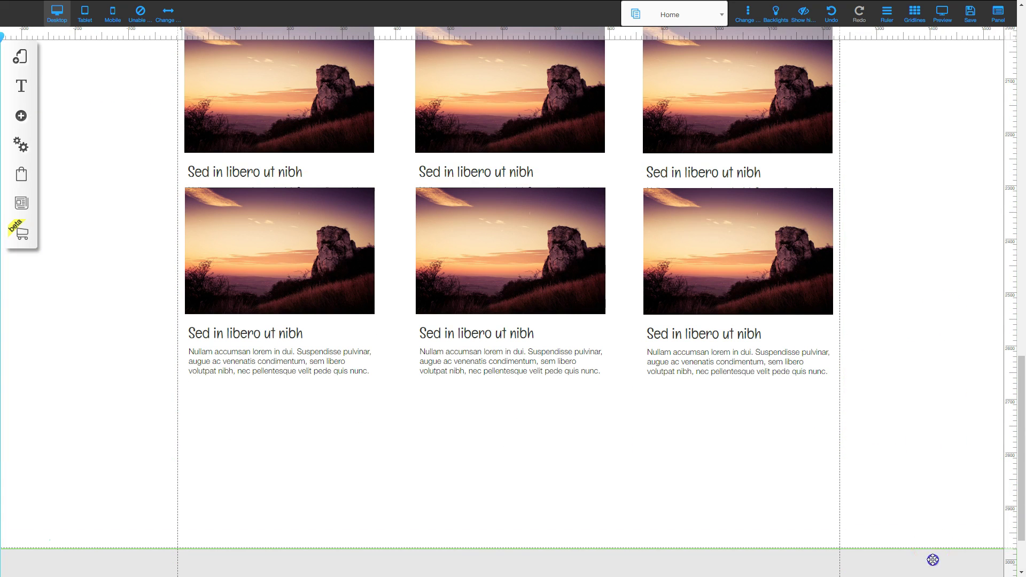
Move the second card row down to separate the rows and nudge the What We Do heading.
scroll(922, 326, down, 2)
click(915, 242)
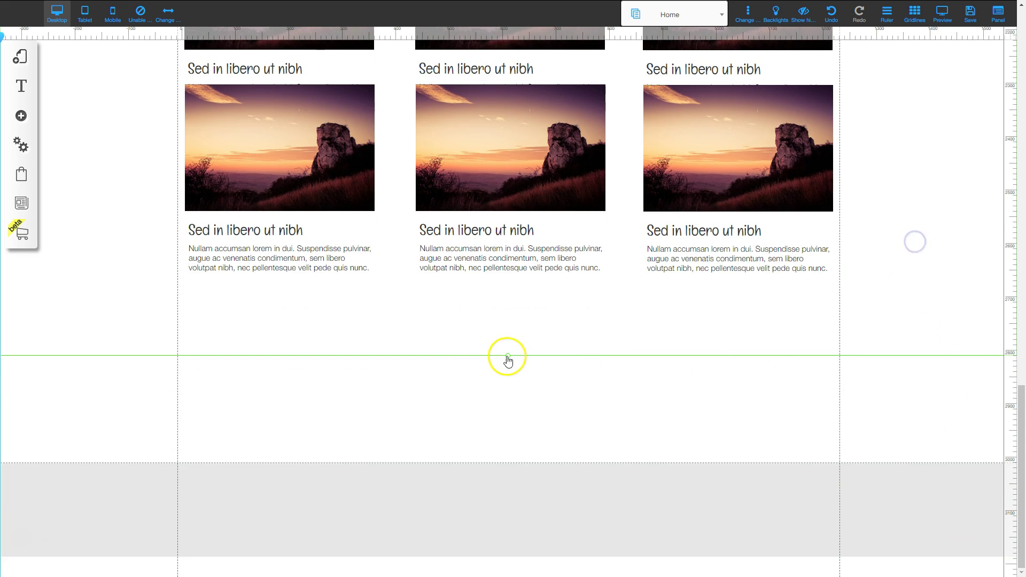
scroll(588, 364, up, 2)
click(614, 339)
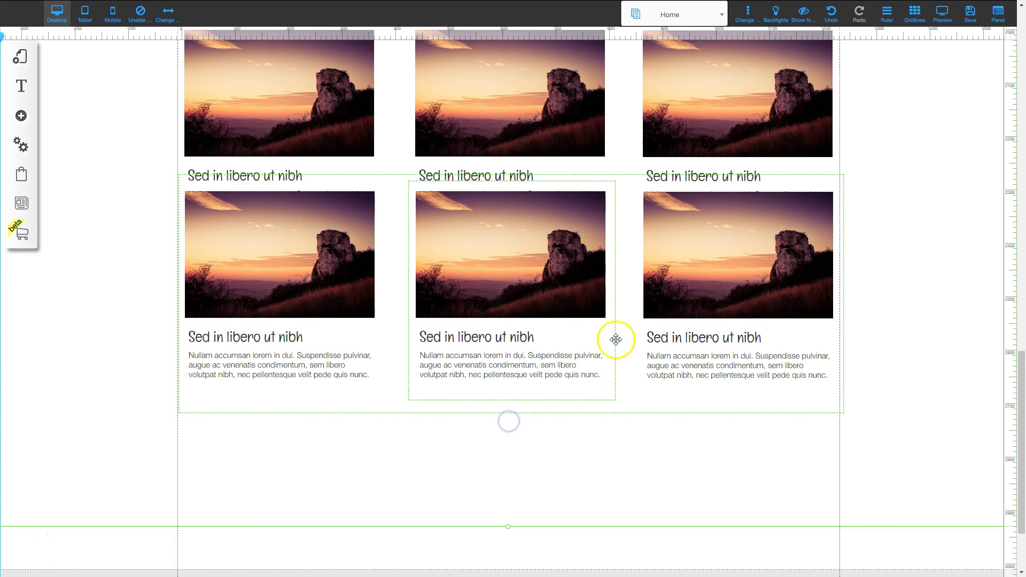
drag(614, 333, 630, 463)
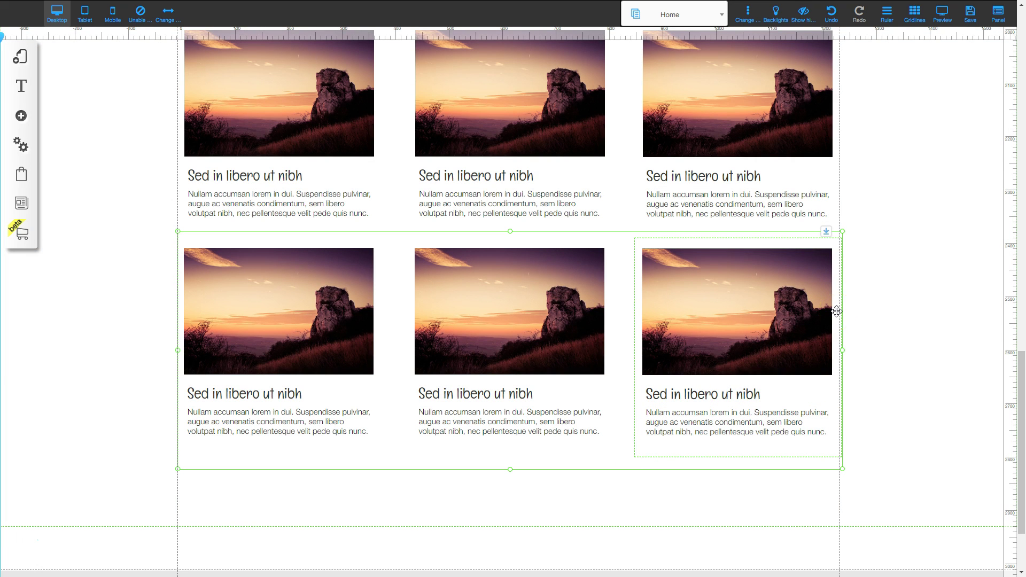
scroll(855, 176, up, 3)
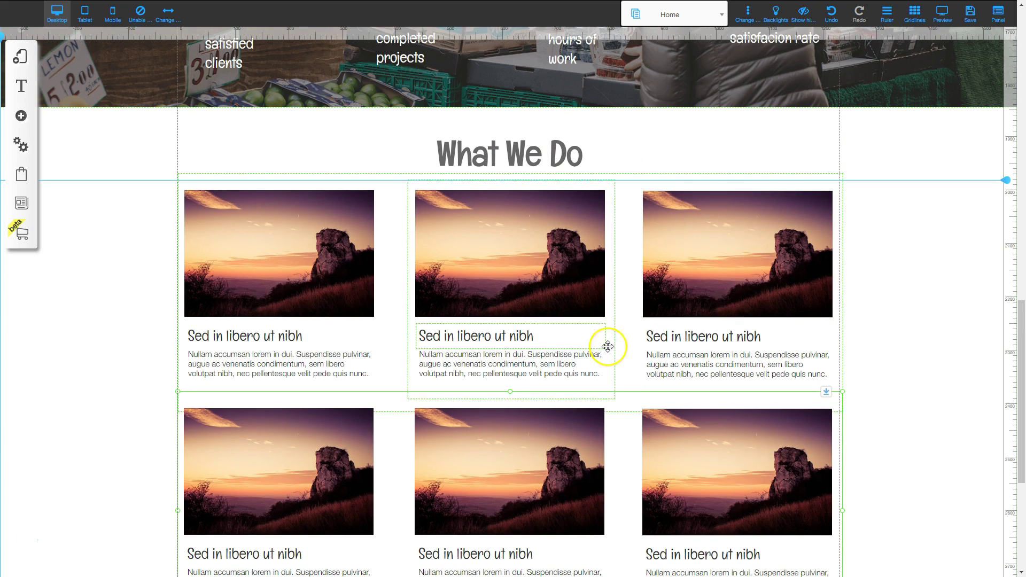
click(499, 155)
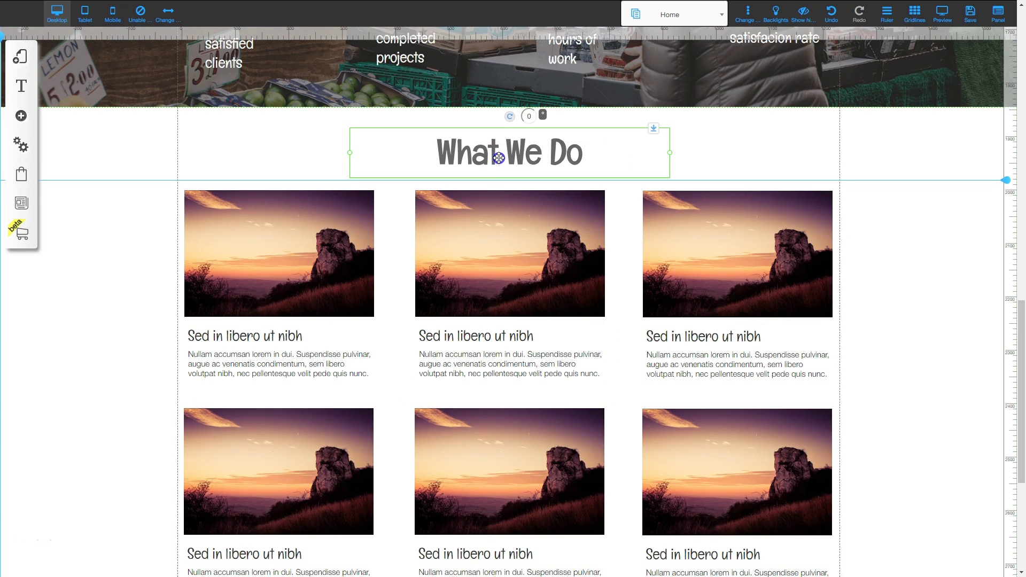
drag(499, 155, 499, 154)
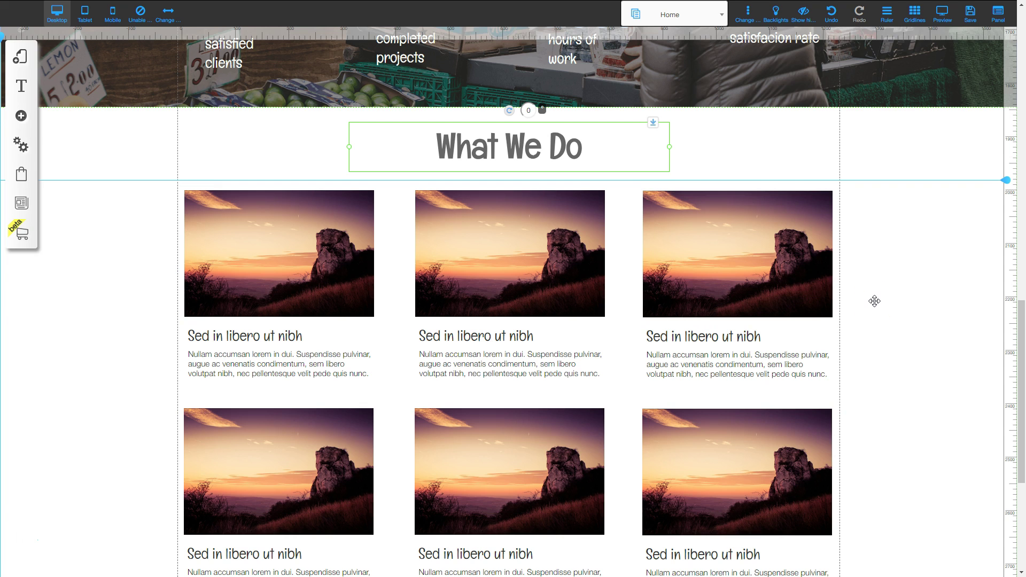
scroll(396, 367, down, 2)
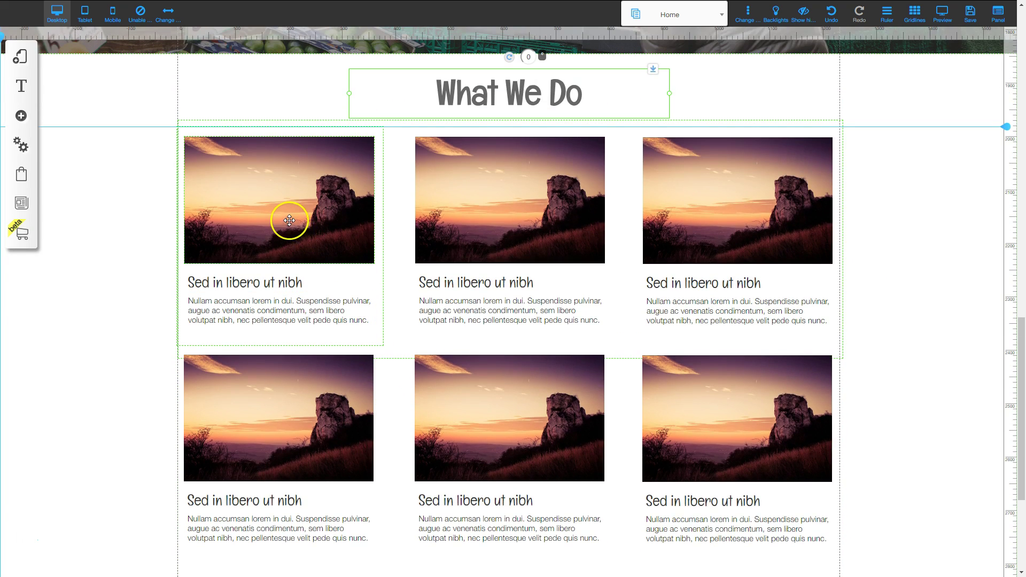
Swap the top-row images for the oranges-and-pineapple, grapefruit-and-pomegranate and strawberries photos.
click(289, 220)
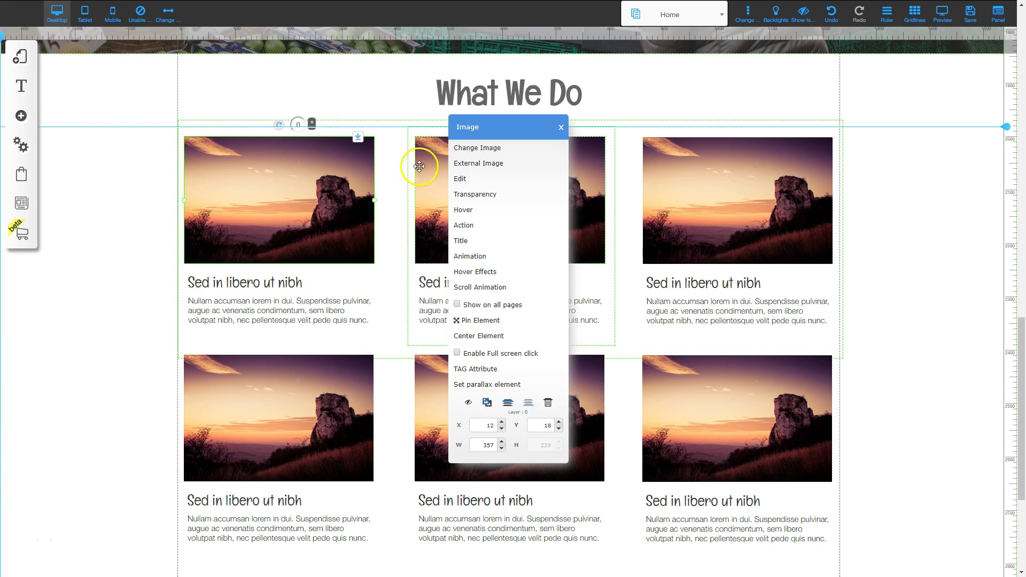
click(472, 147)
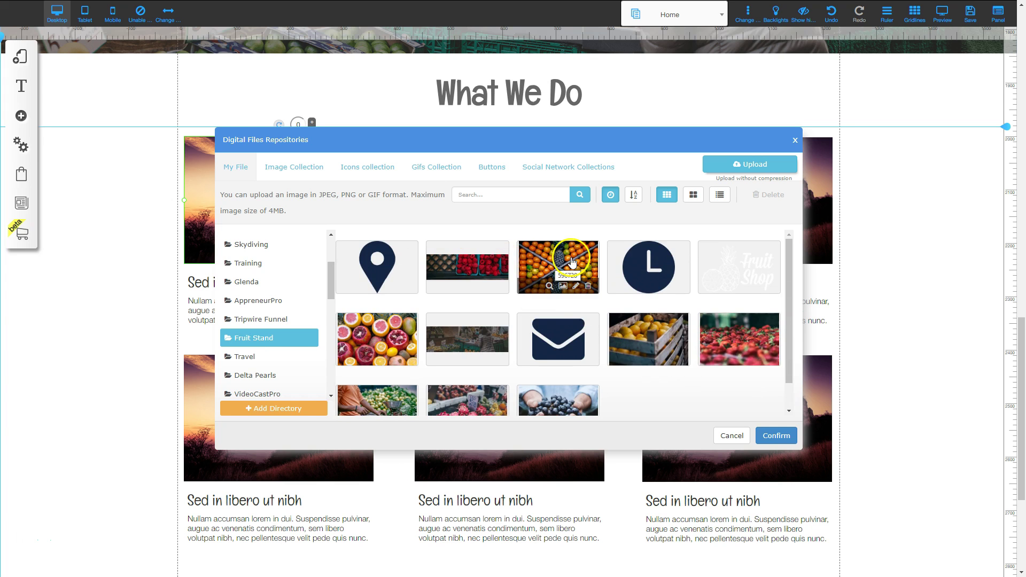
click(571, 262)
click(777, 437)
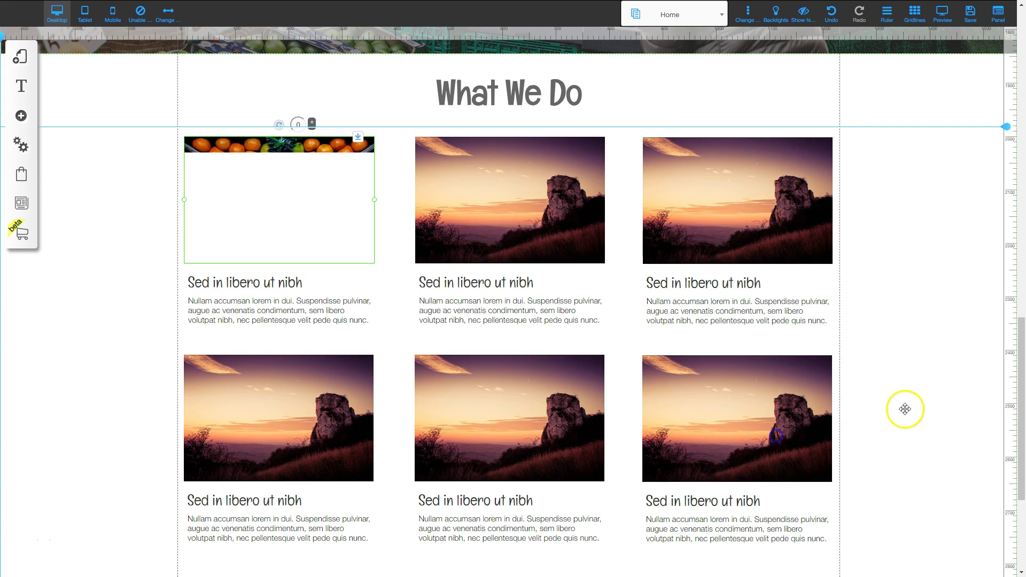
click(520, 206)
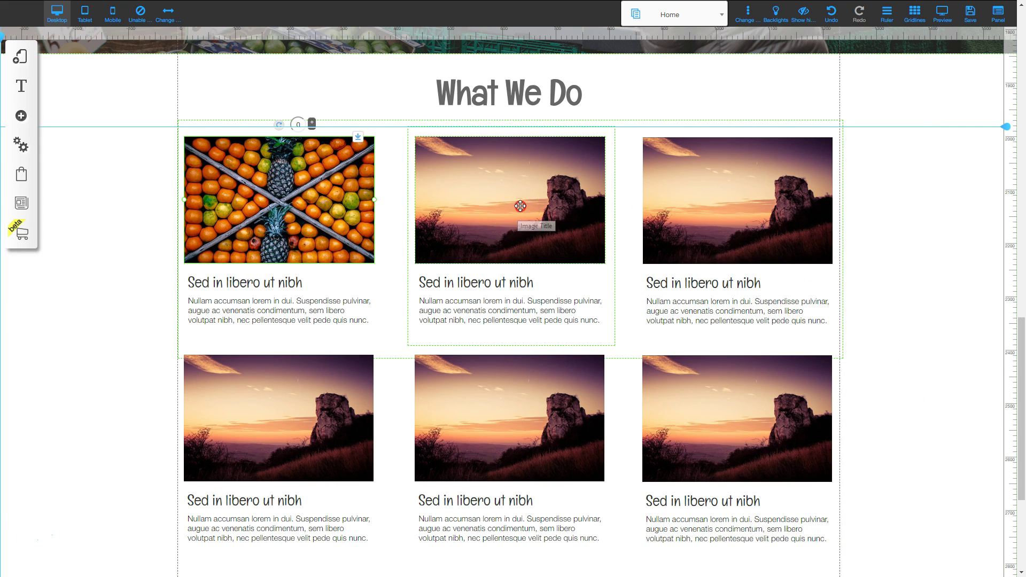
click(487, 152)
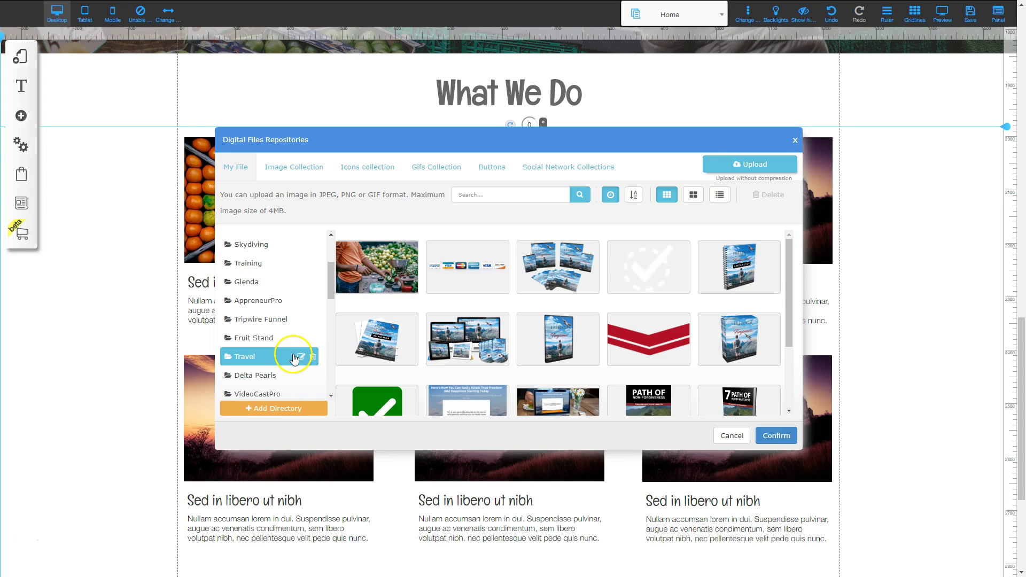
click(271, 338)
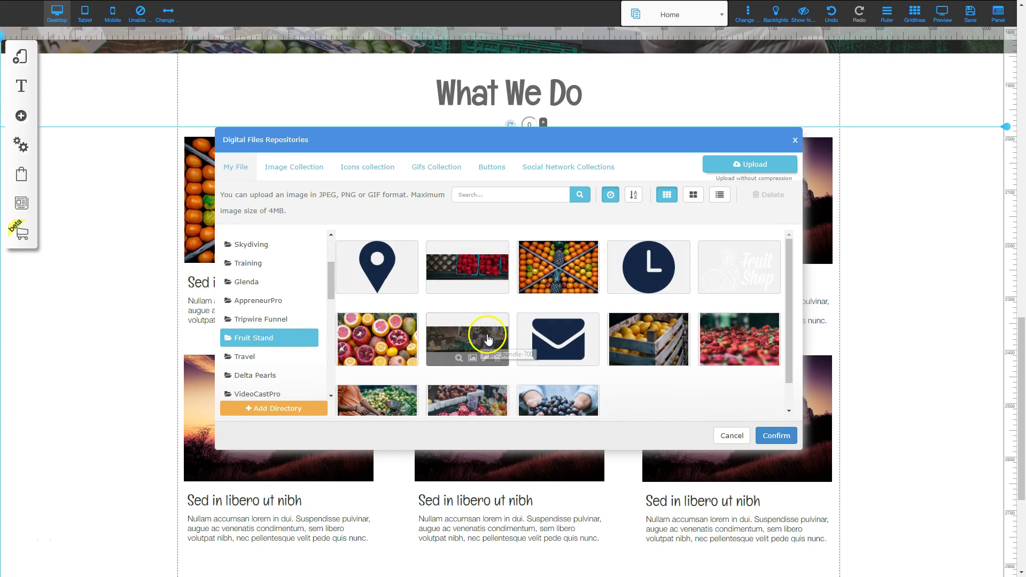
click(376, 337)
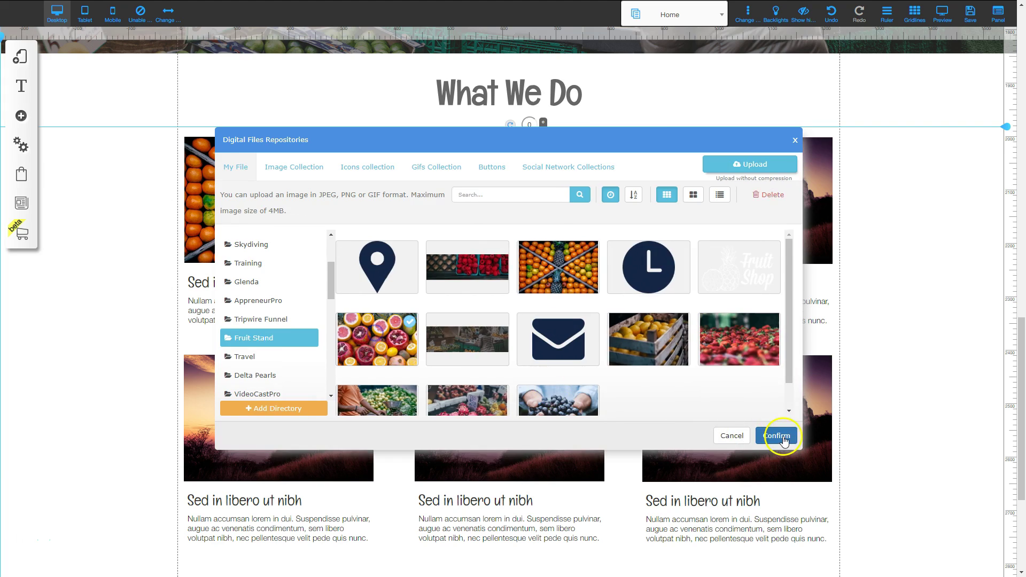
click(783, 436)
click(740, 178)
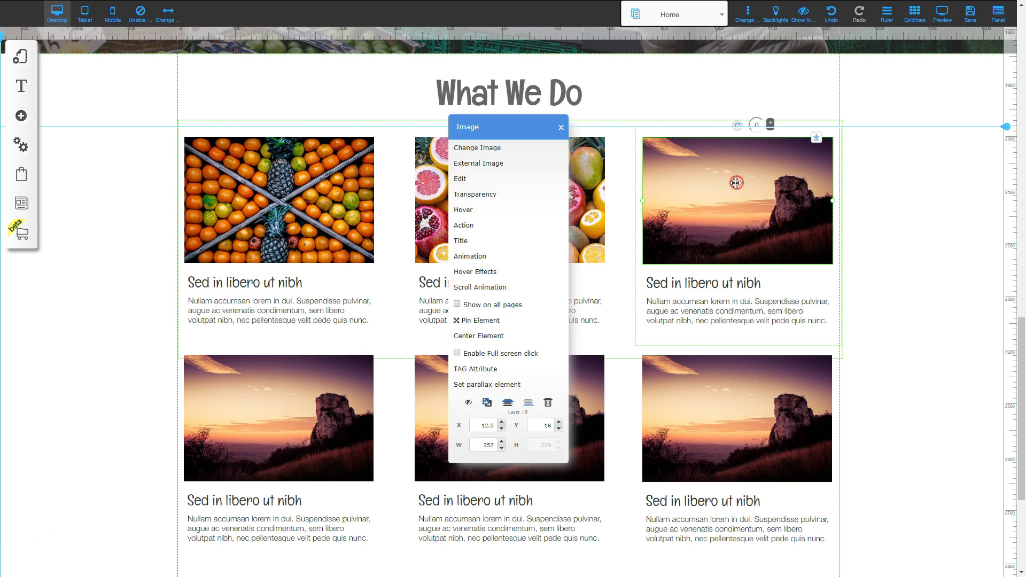
click(487, 151)
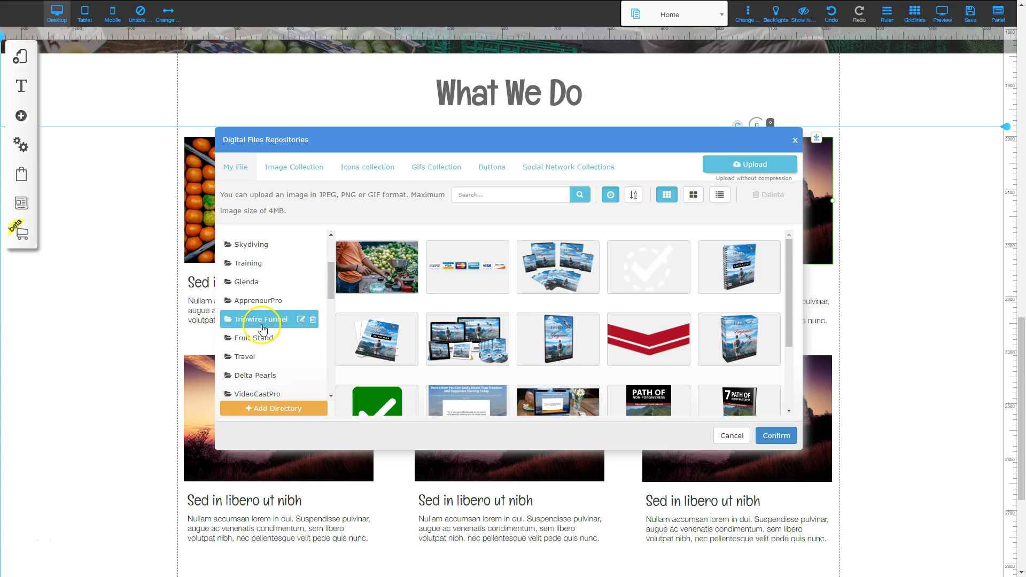
click(257, 338)
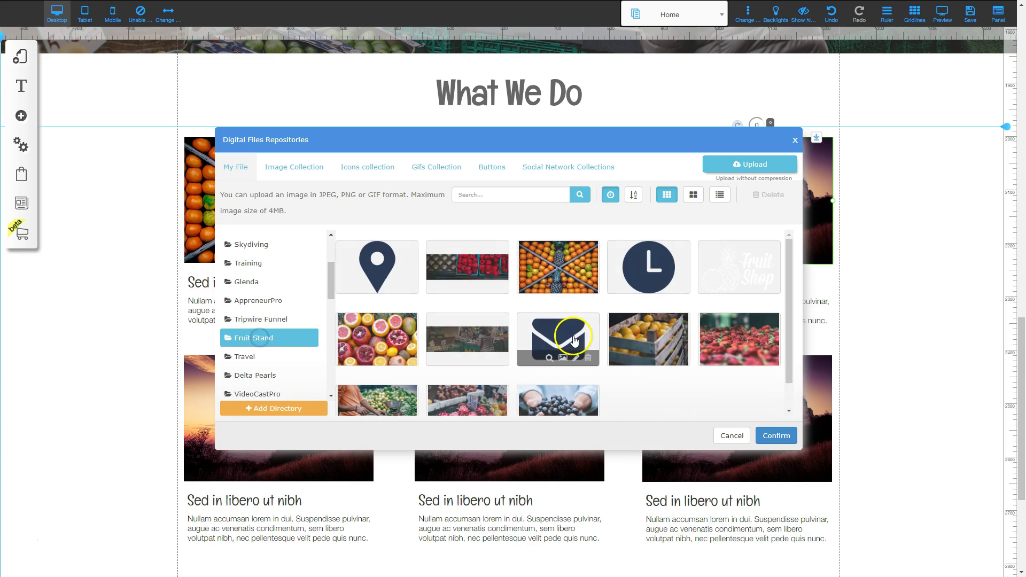
click(734, 337)
click(776, 435)
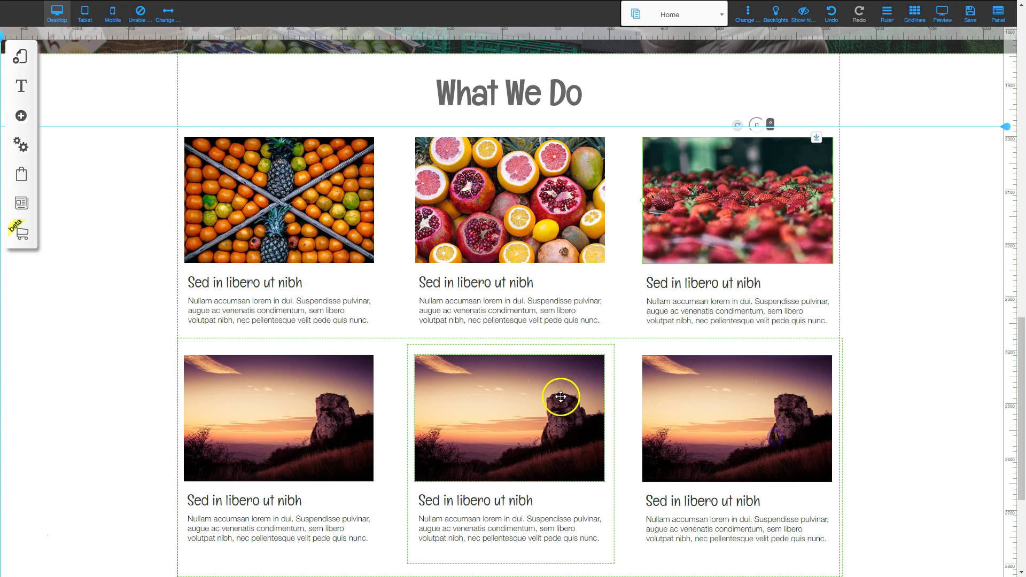
Swap the bottom-row images for the dragon fruit market stall, market vendor and handful of grapes photos from Fruit Stand.
click(317, 412)
click(484, 147)
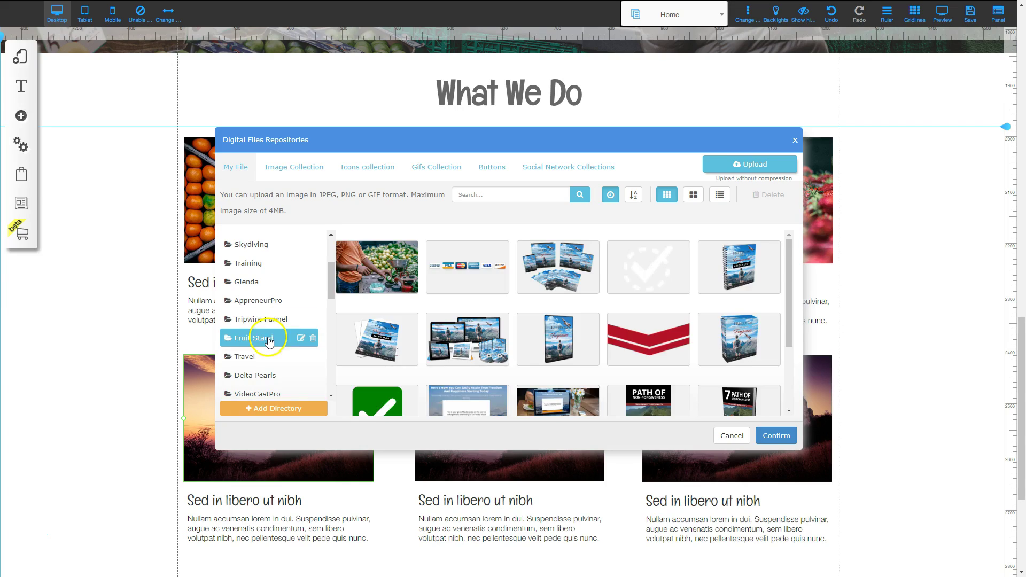
click(259, 337)
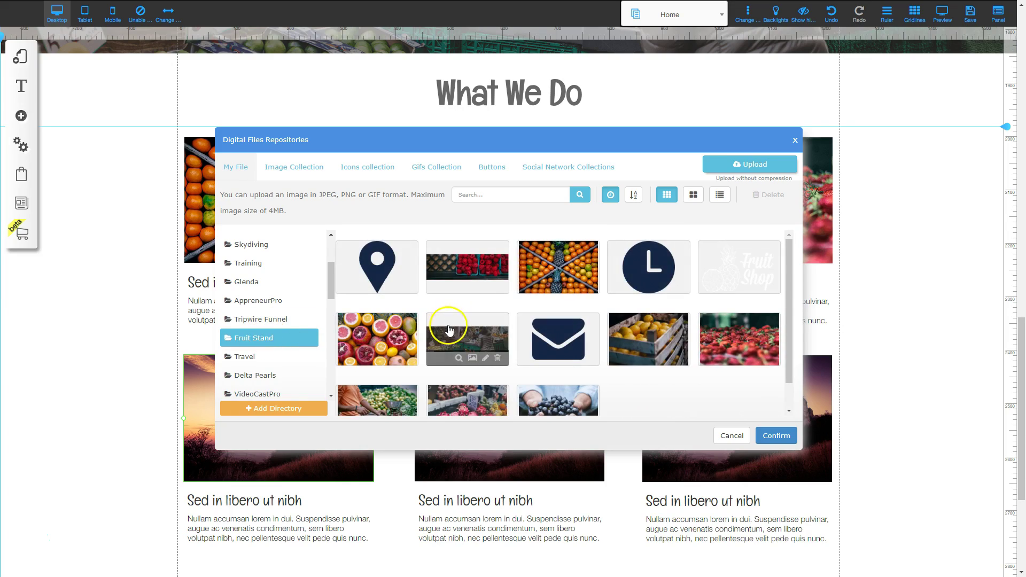
scroll(434, 368, down, 1)
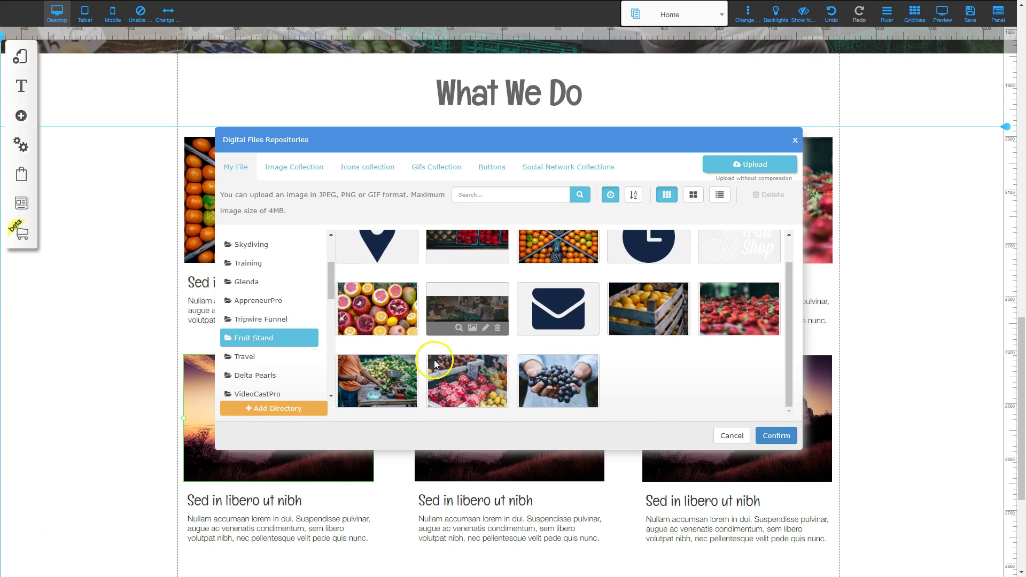
click(482, 377)
click(776, 436)
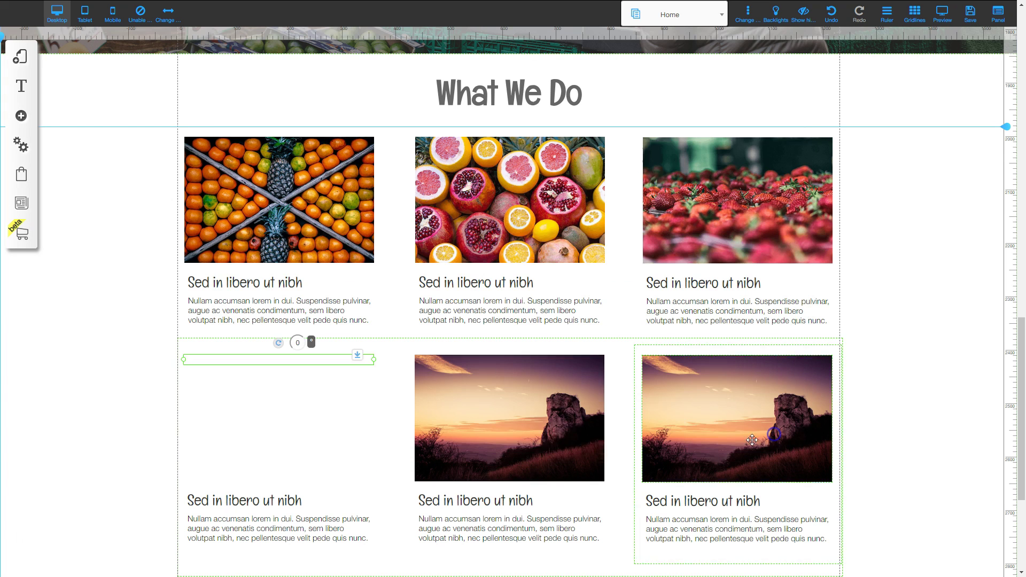
right_click(528, 417)
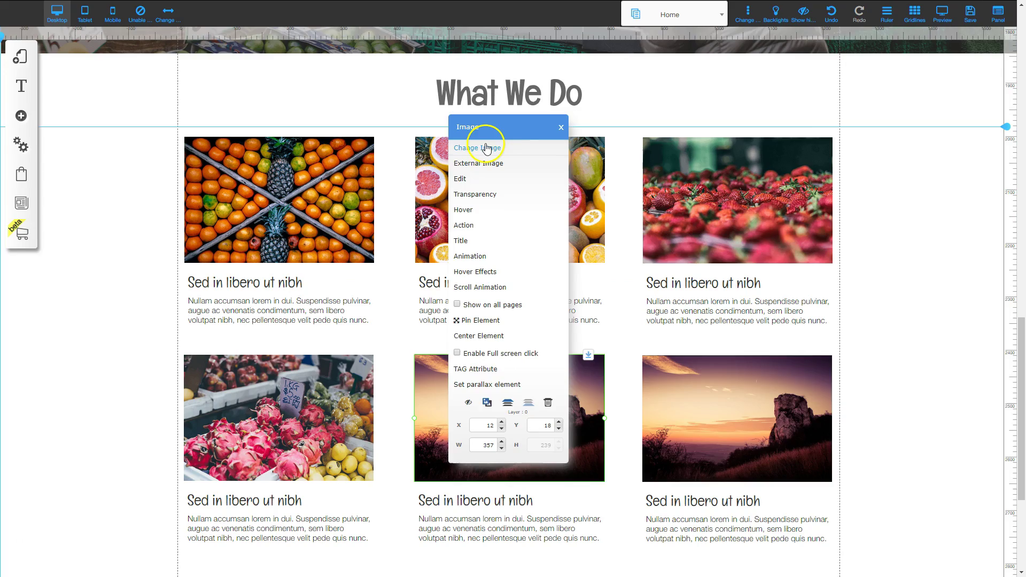
click(483, 141)
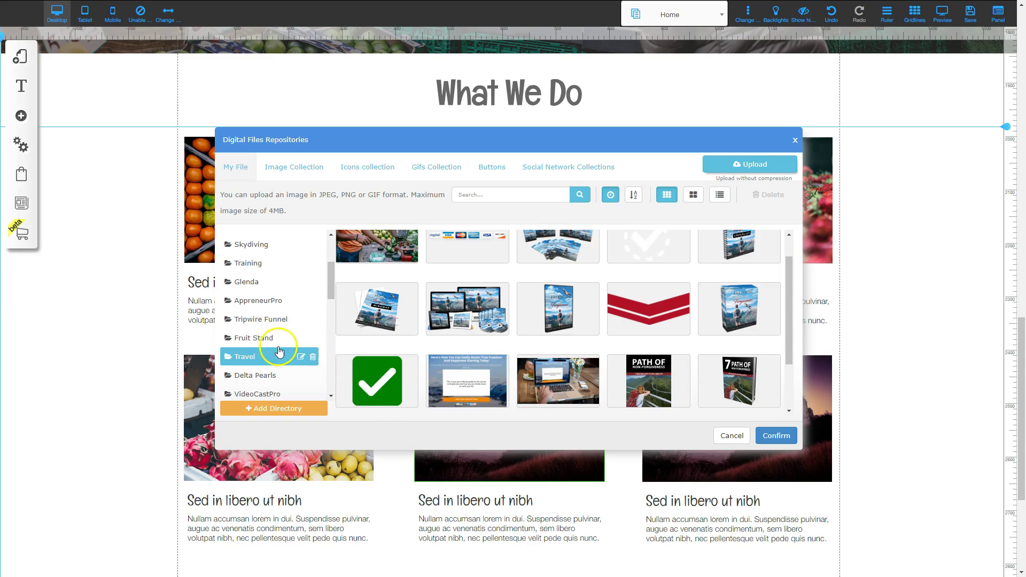
click(262, 337)
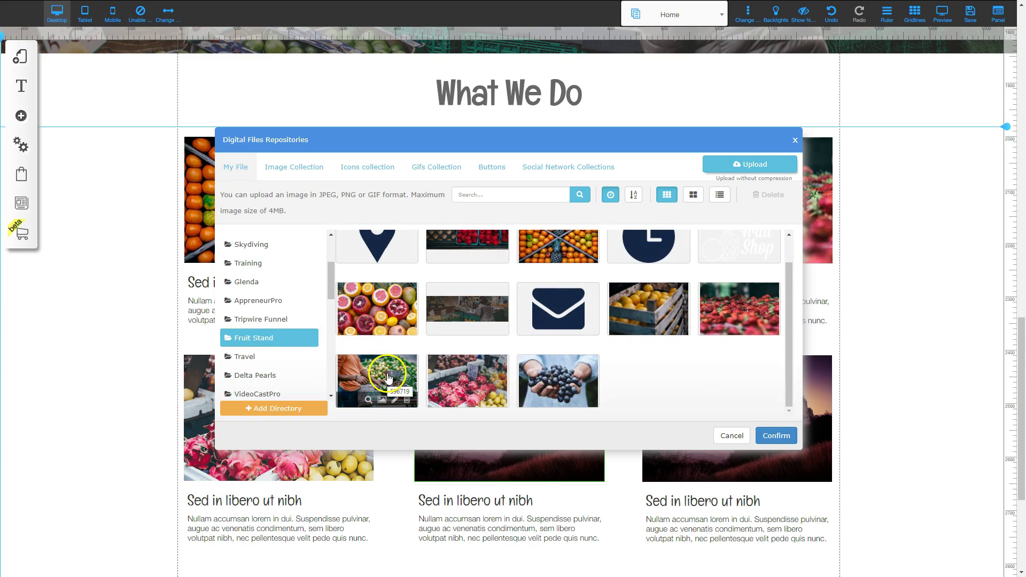
click(391, 377)
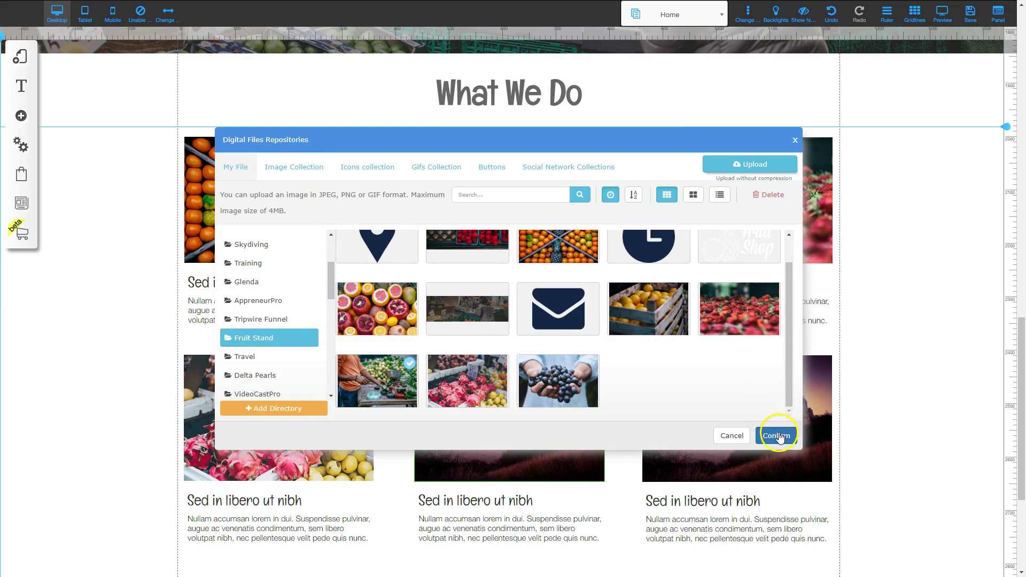
click(776, 436)
right_click(731, 422)
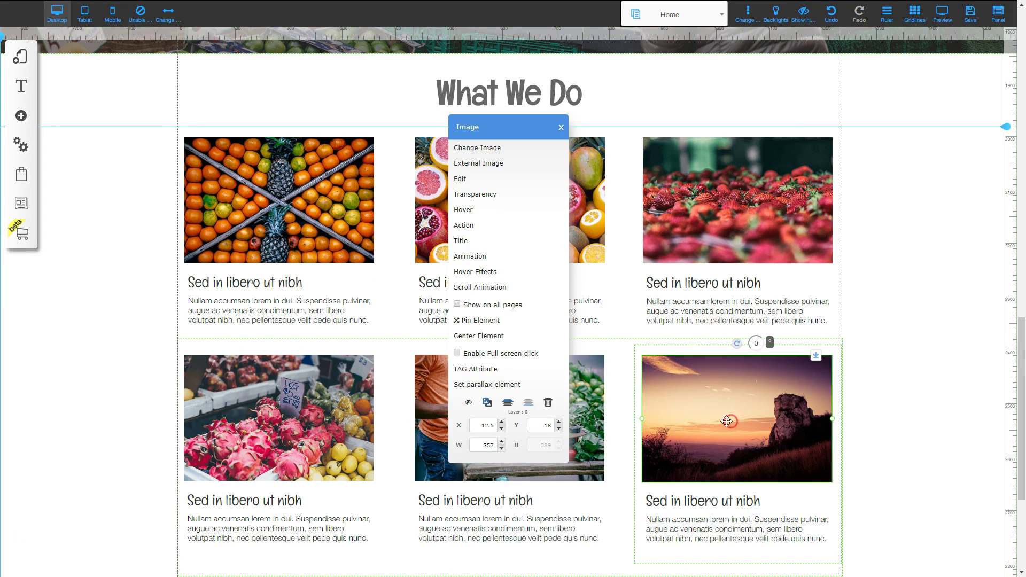
click(471, 148)
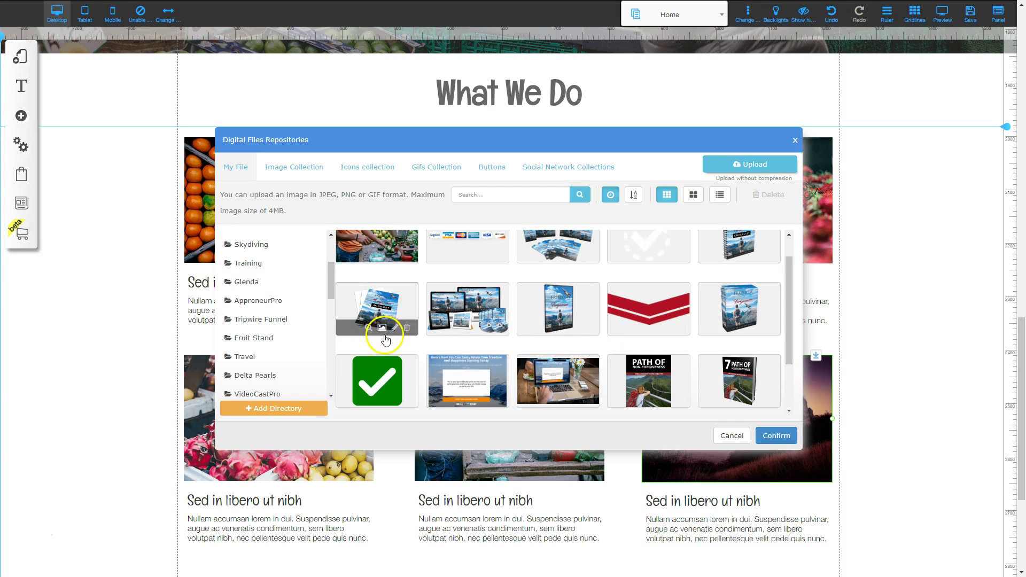
click(262, 338)
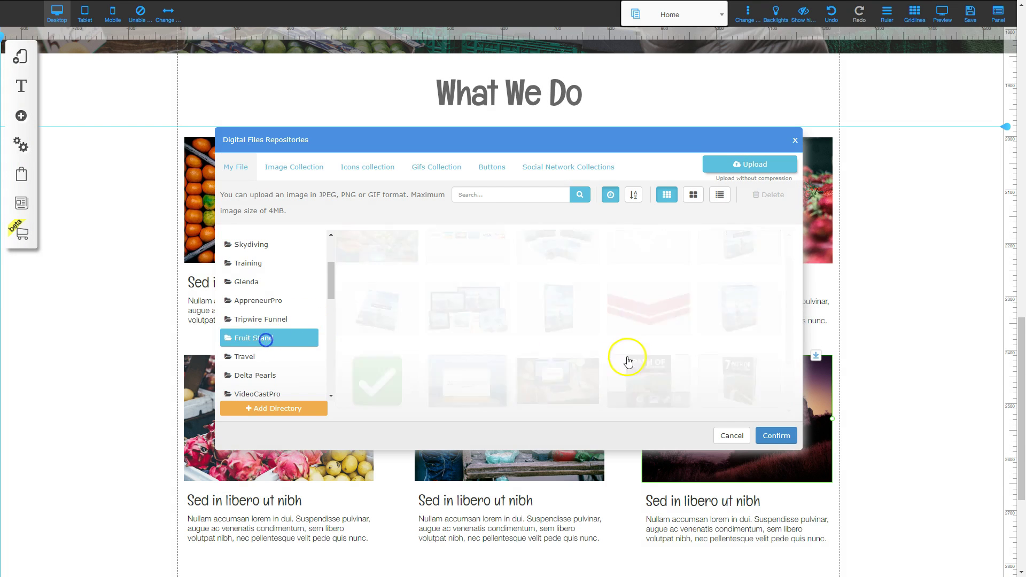
click(567, 381)
click(780, 436)
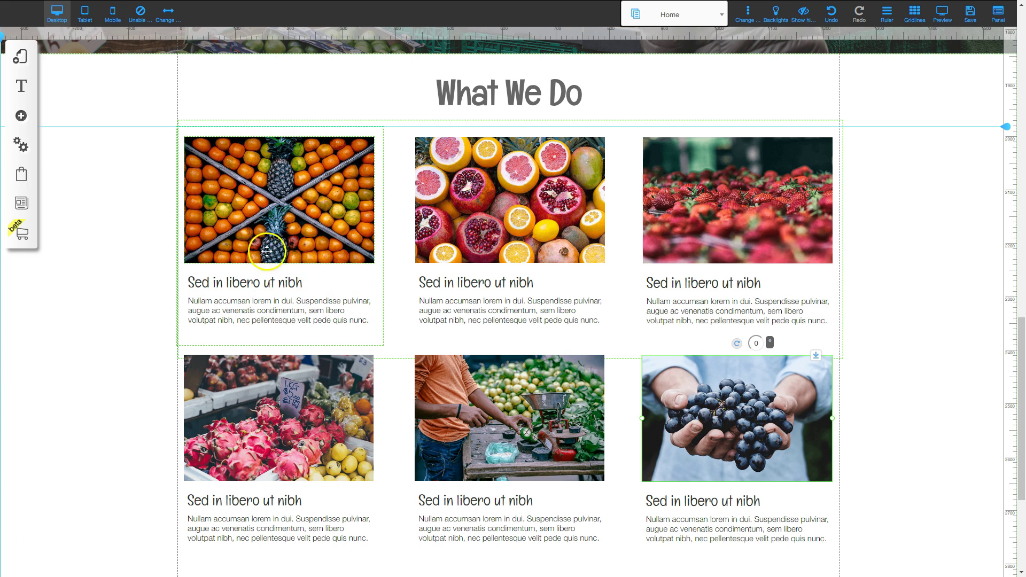
Justify the description paragraphs of the three top-row cards.
double_click(282, 310)
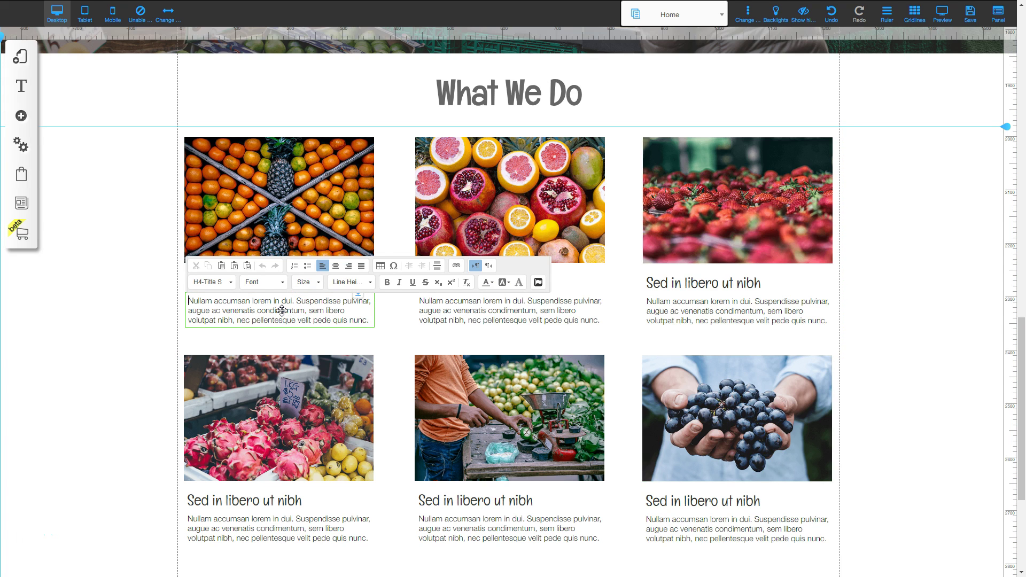
triple_click(282, 310)
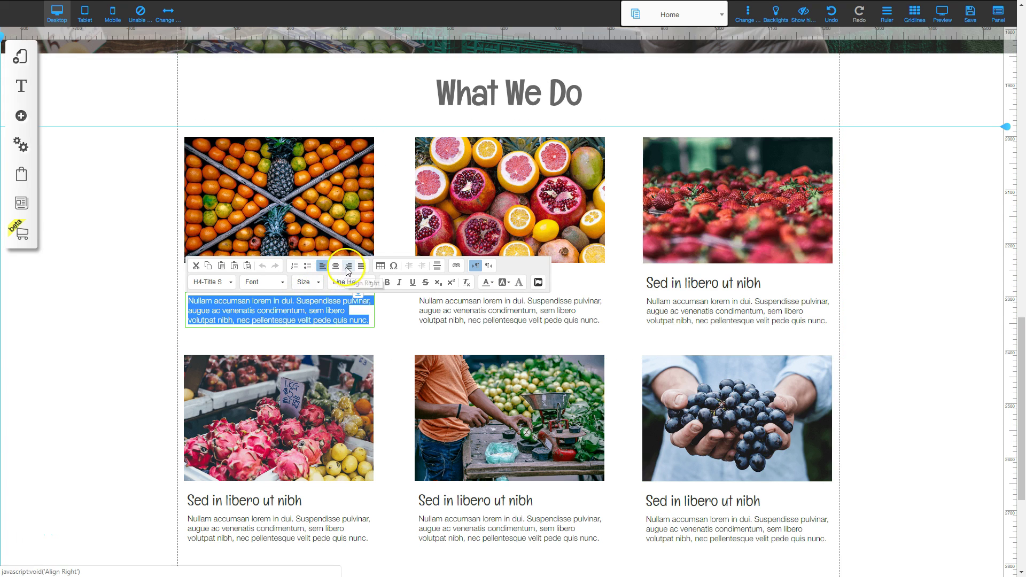
click(362, 267)
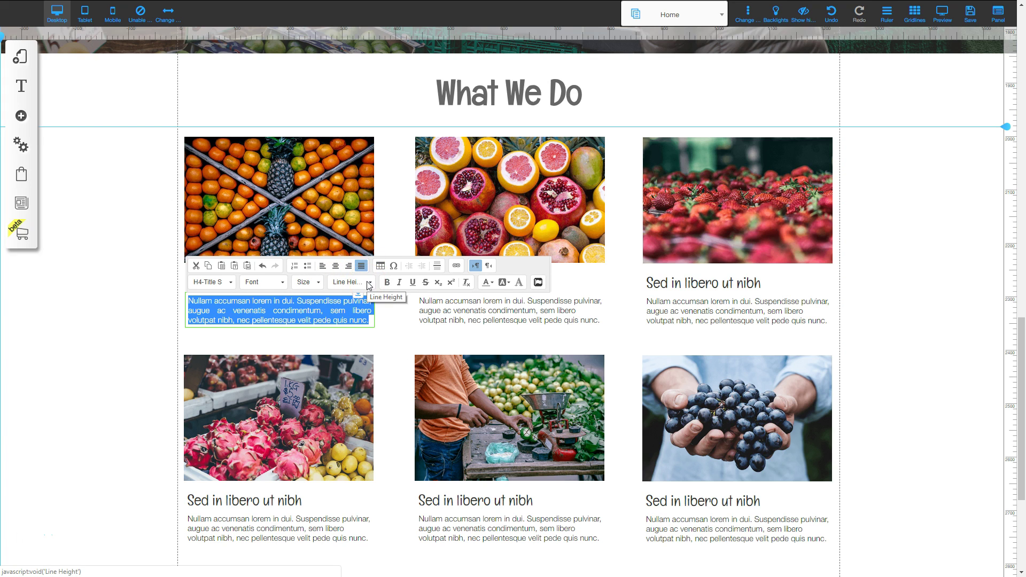
click(916, 332)
click(520, 271)
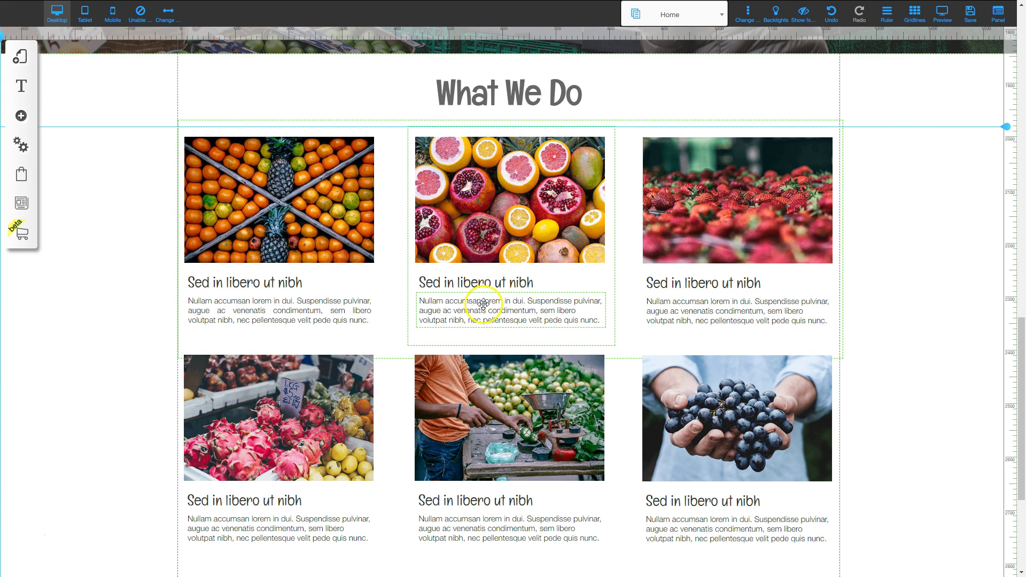
click(456, 304)
double_click(446, 308)
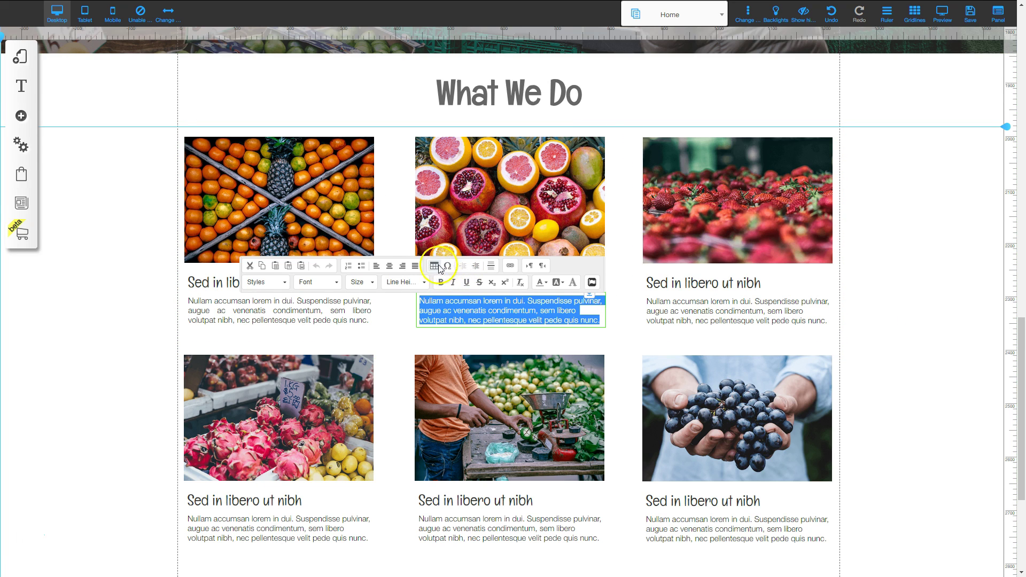
click(416, 266)
click(675, 306)
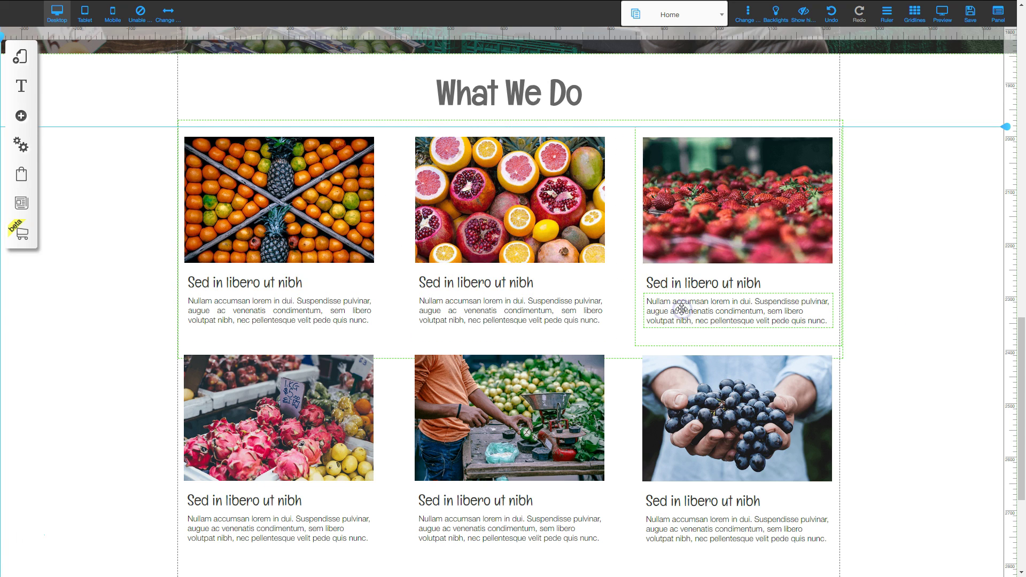
double_click(681, 308)
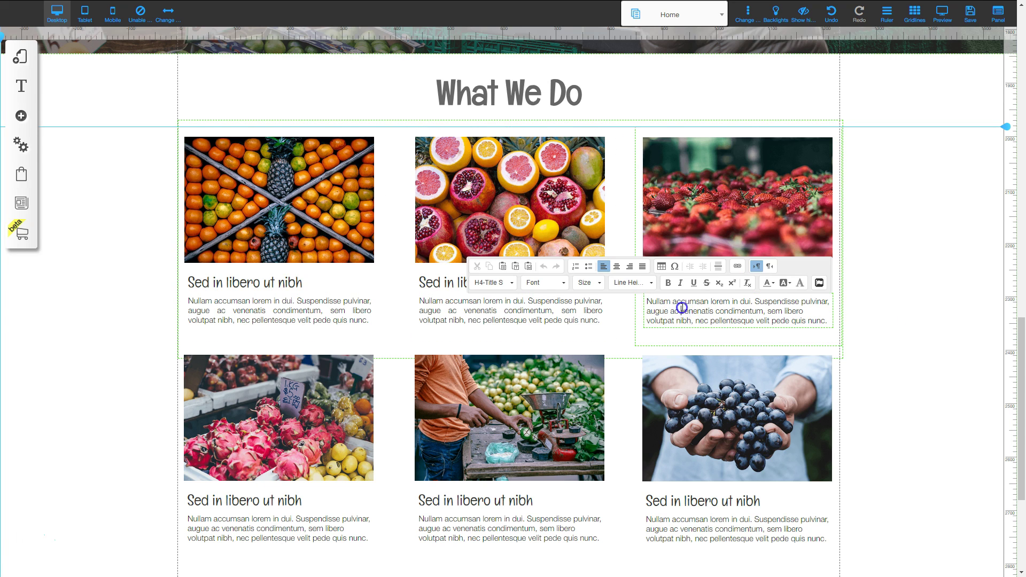
click(642, 266)
Justify the paragraphs of the dragon fruit, middle and grapes cards in the lower row.
scroll(526, 375, down, 2)
double_click(344, 418)
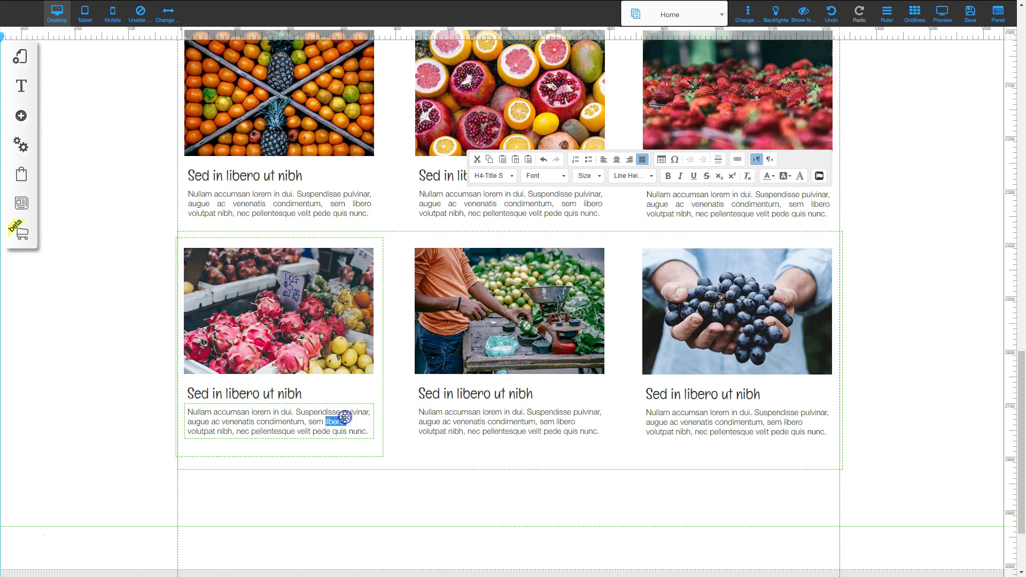
triple_click(345, 419)
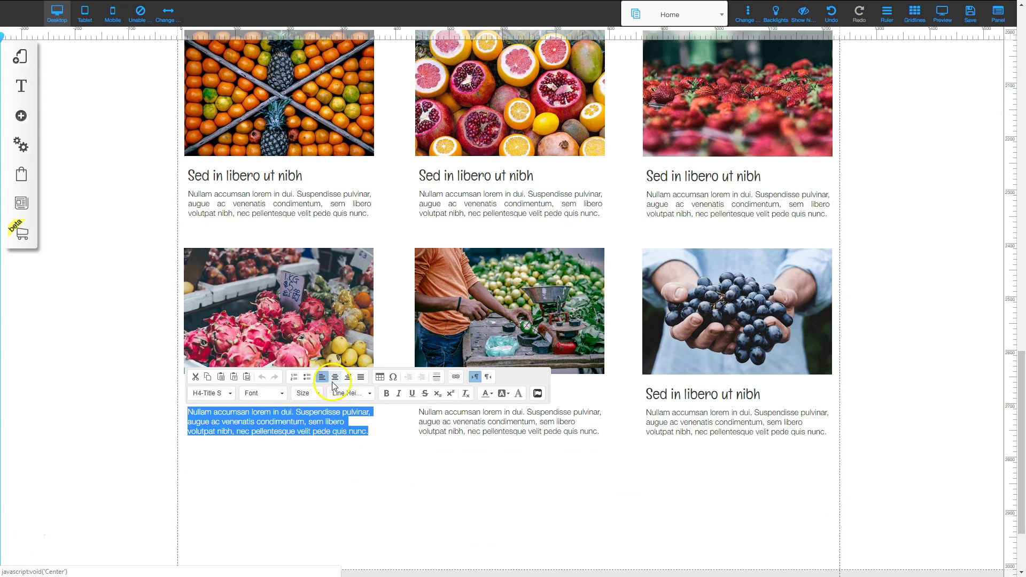
click(361, 377)
click(556, 418)
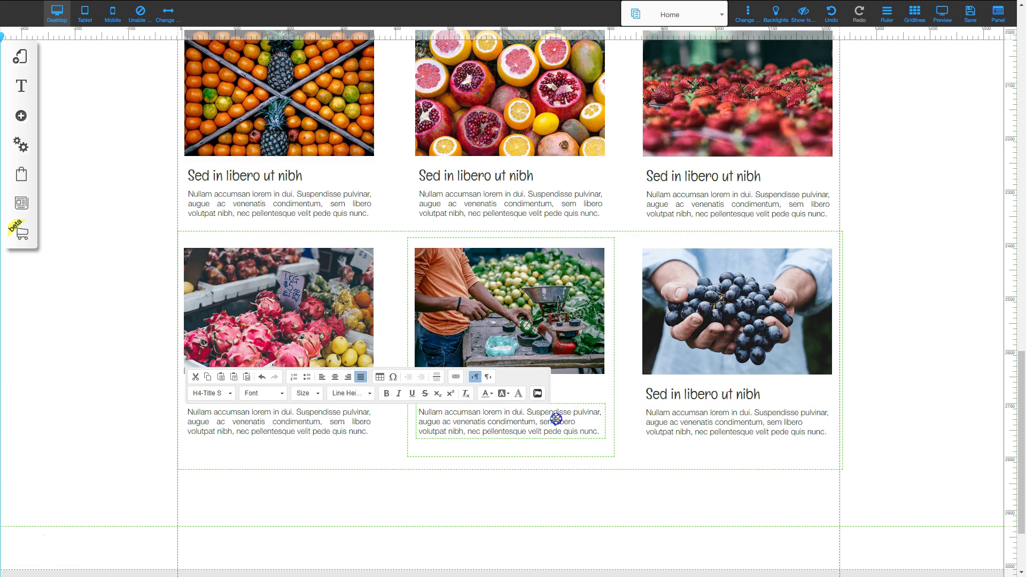
triple_click(556, 419)
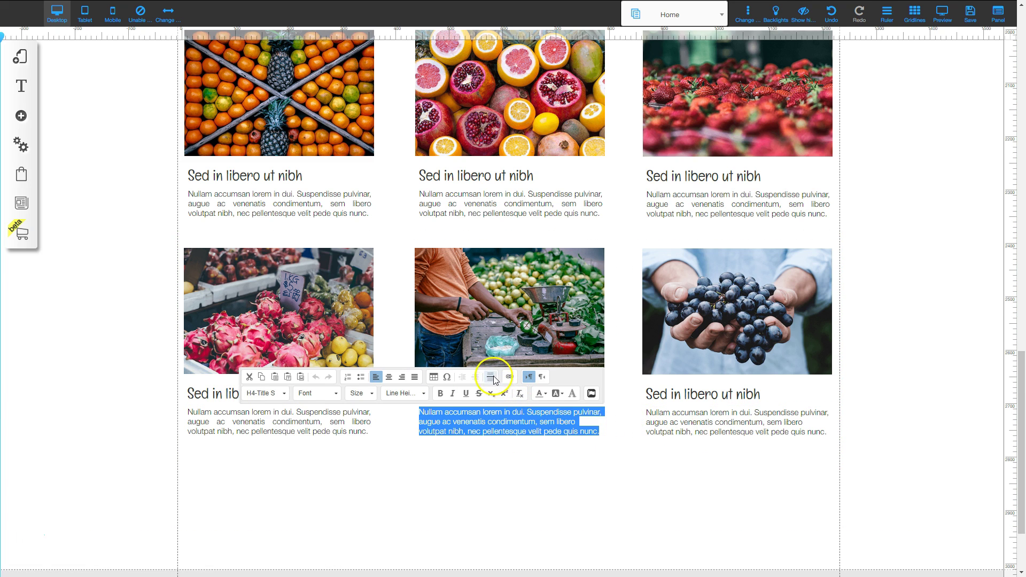
click(415, 377)
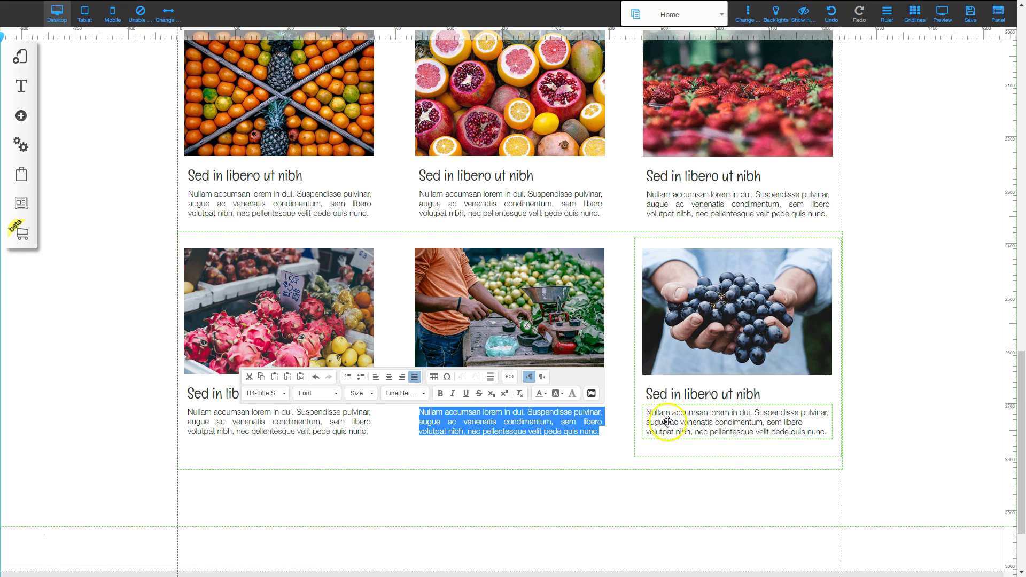
click(690, 421)
triple_click(691, 422)
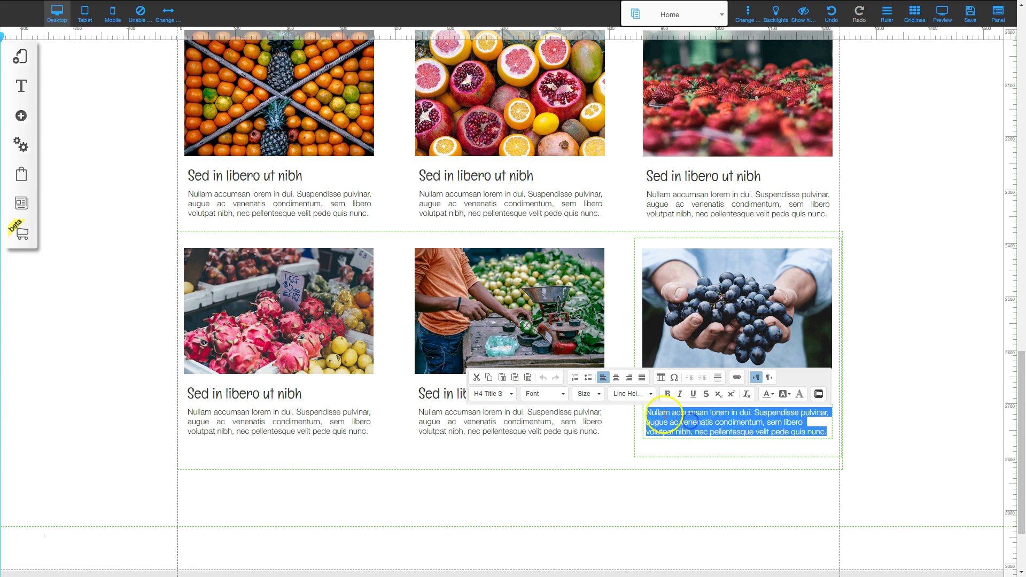
click(640, 379)
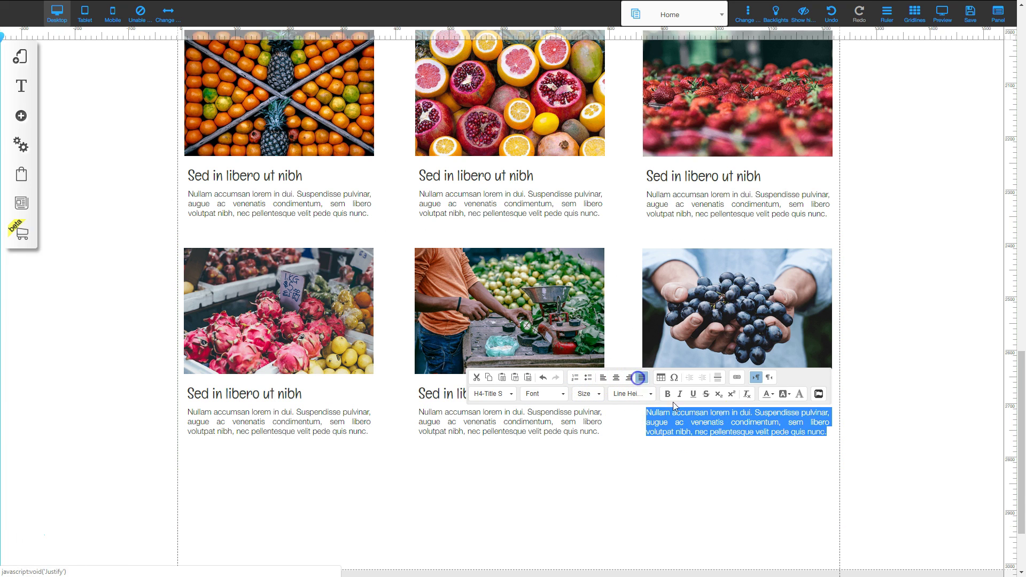
click(897, 397)
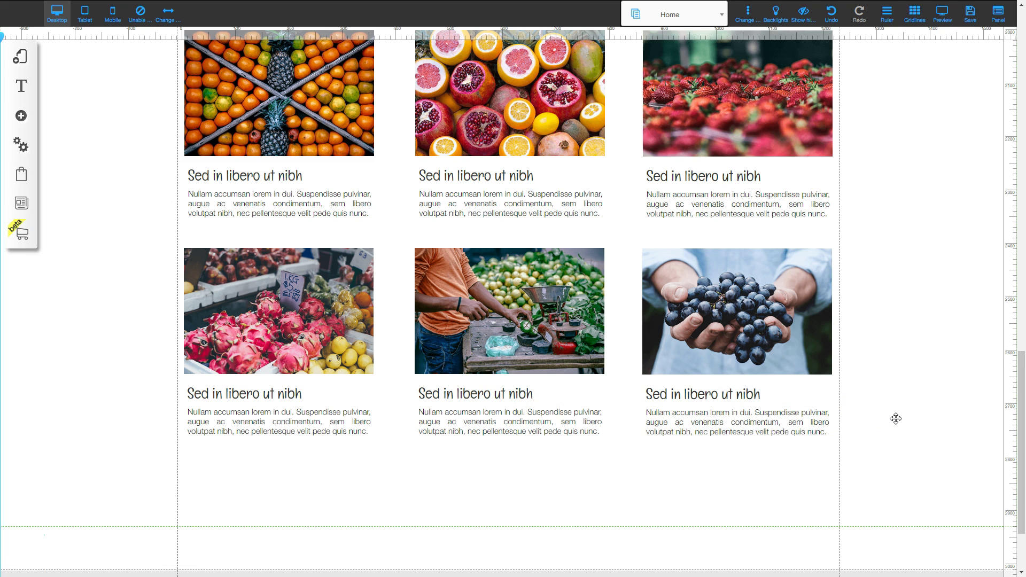
scroll(877, 257, up, 2)
Drag the What We Do section's bottom boundary up to just below the card grid.
click(301, 131)
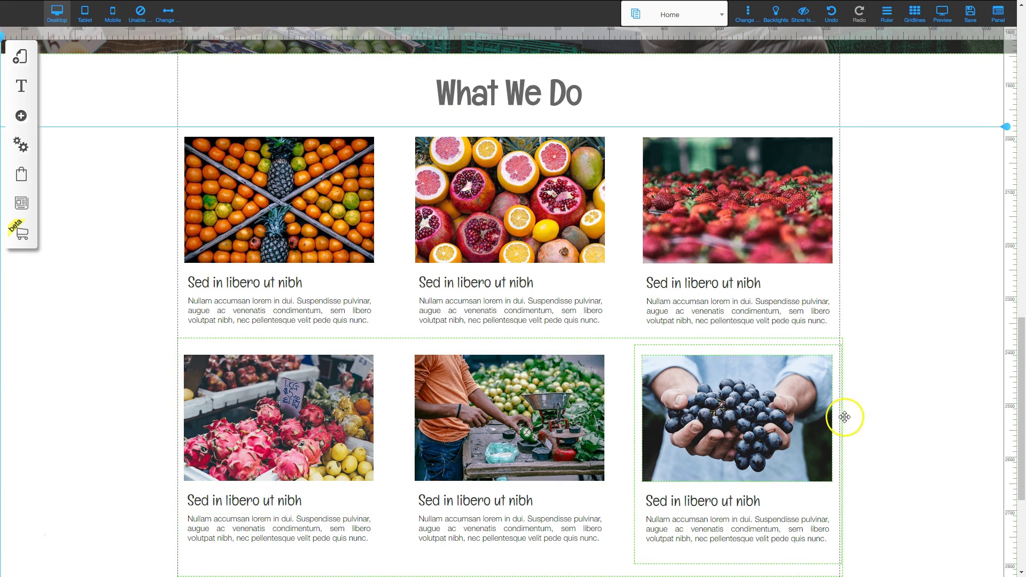
scroll(834, 392, down, 2)
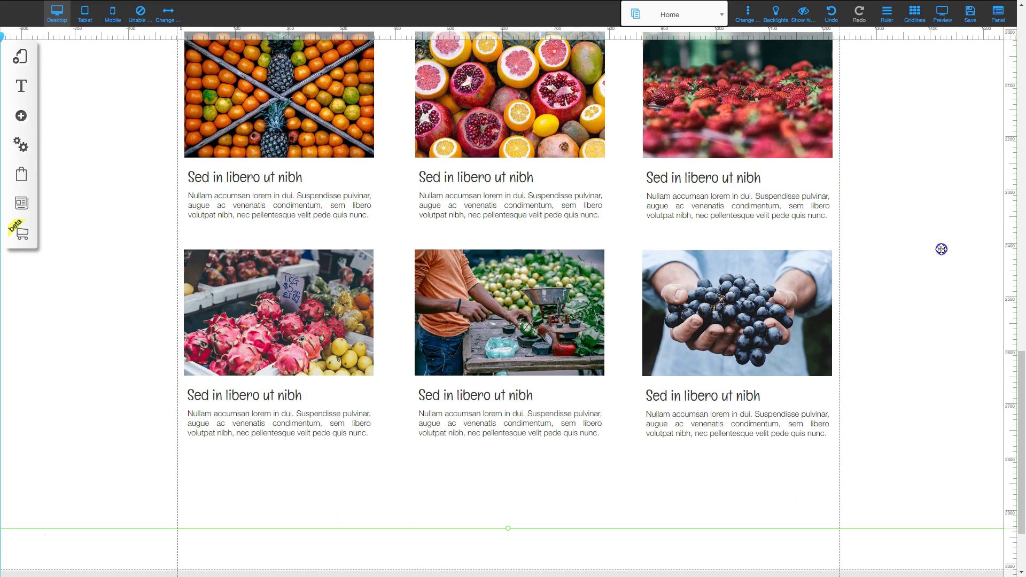
scroll(917, 357, down, 2)
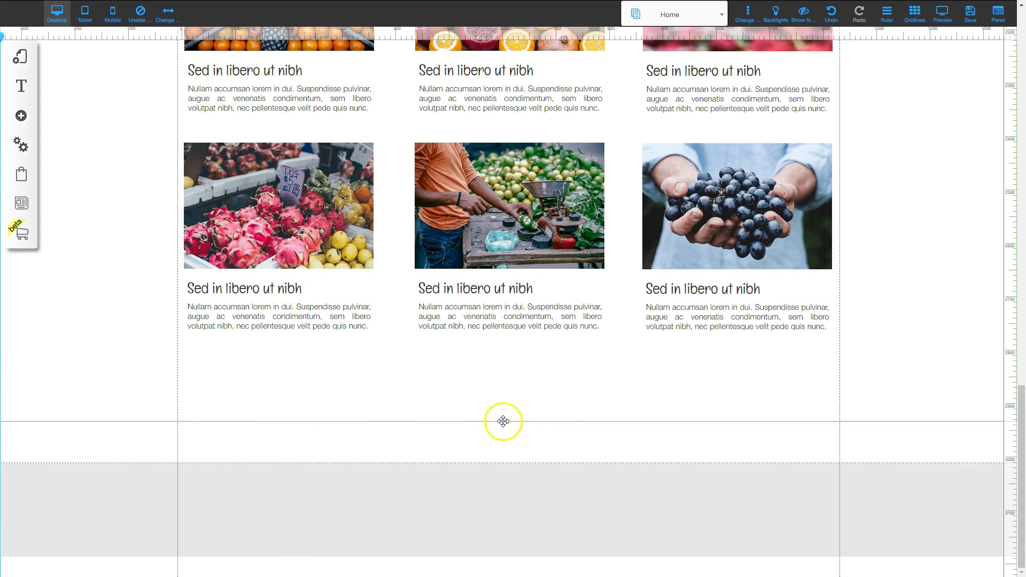
drag(508, 423, 509, 356)
scroll(508, 356, up, 5)
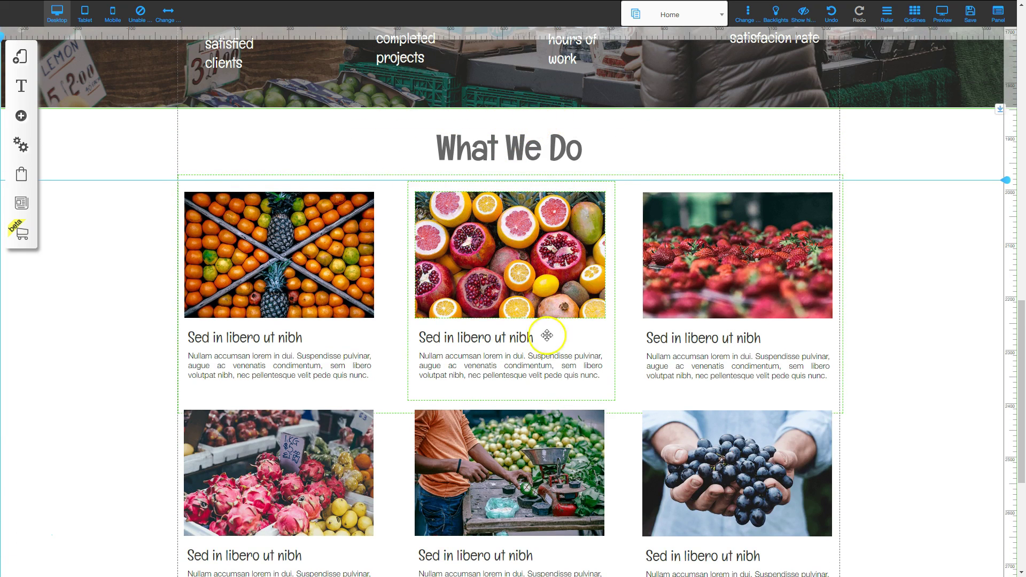
scroll(543, 403, down, 4)
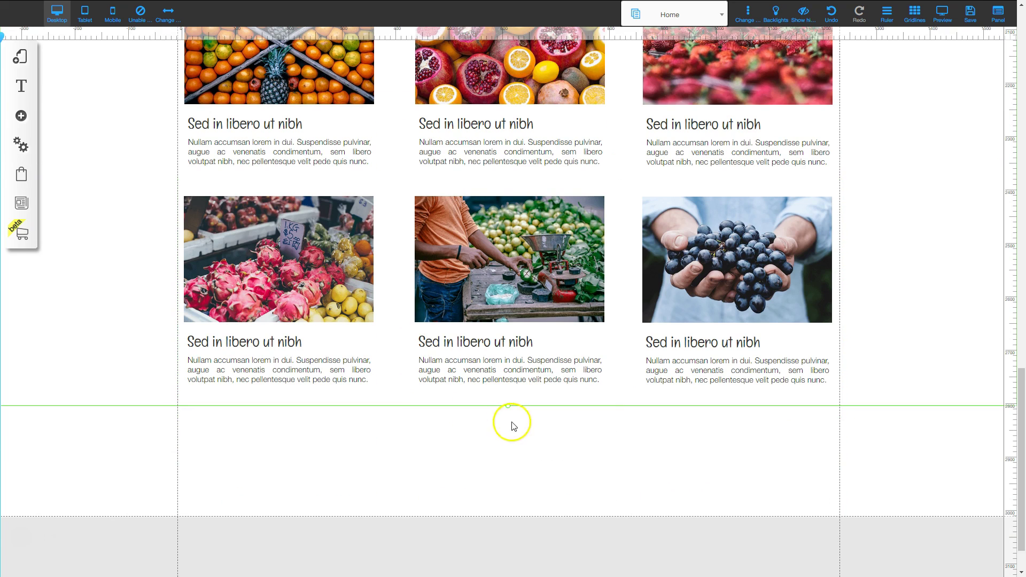
drag(508, 410, 508, 419)
click(640, 455)
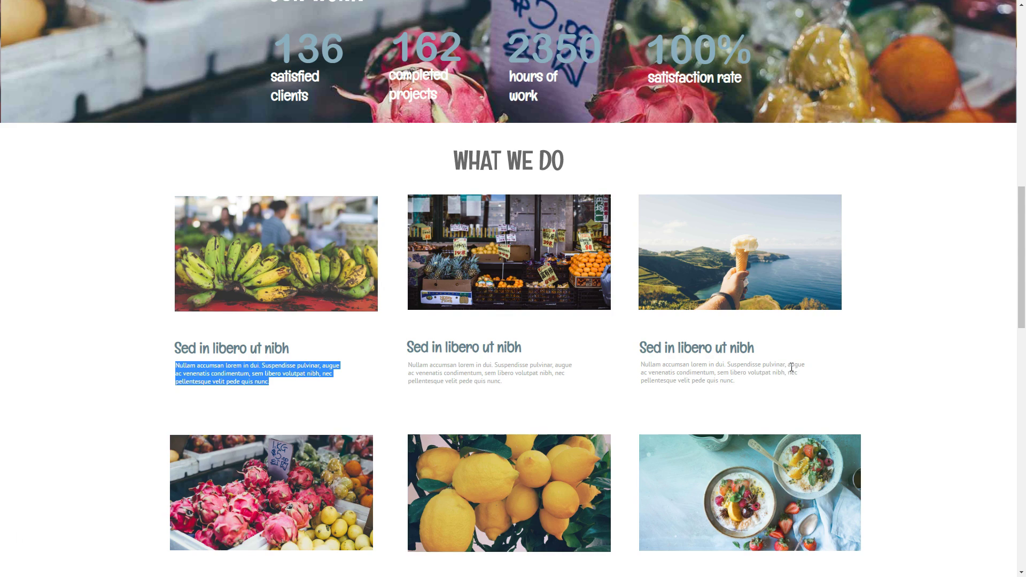
scroll(916, 282, down, 8)
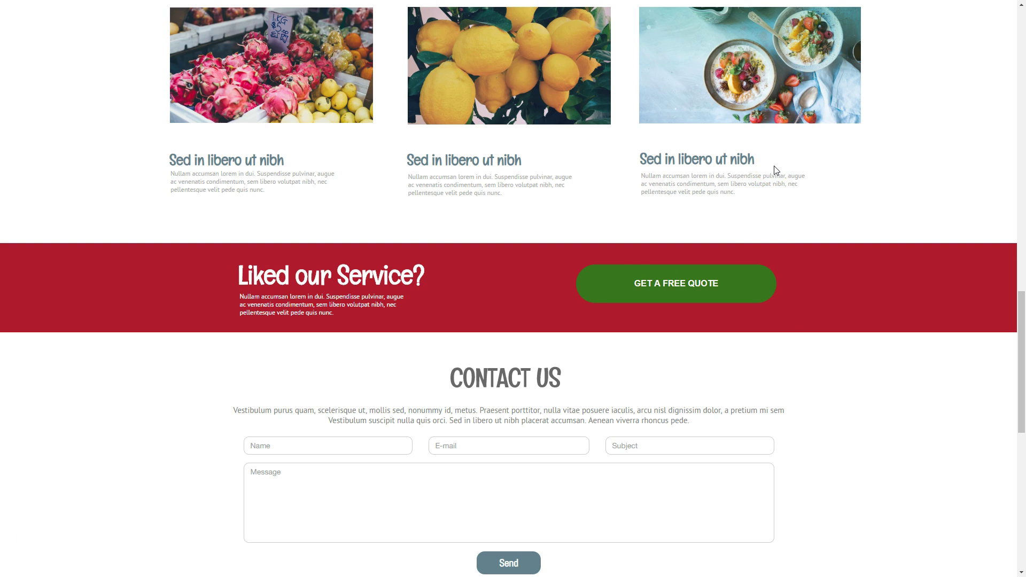
drag(238, 282, 422, 273)
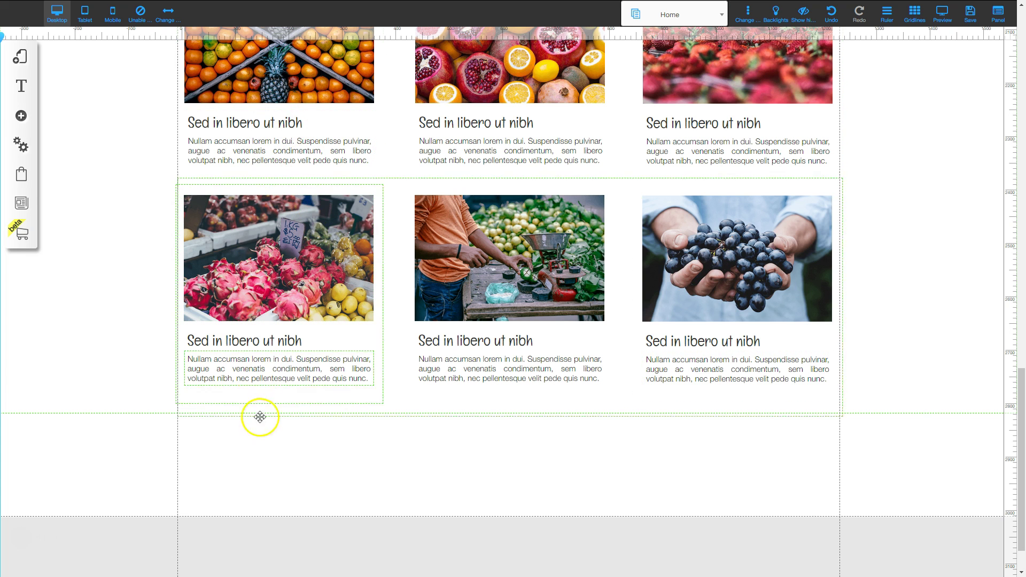
Insert the dark-blue Classic banner from the Banner elements.
click(21, 116)
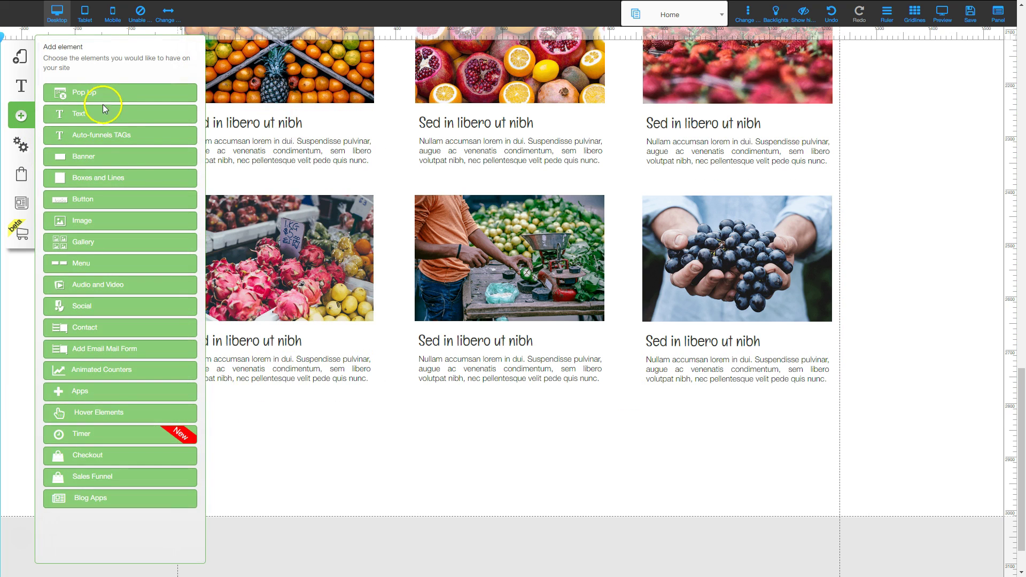
click(93, 155)
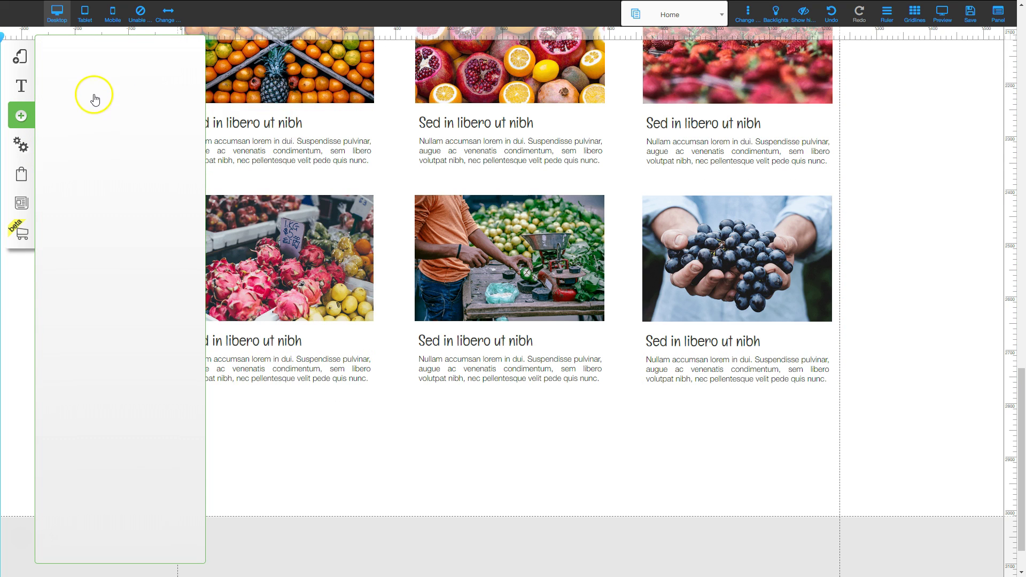
click(80, 109)
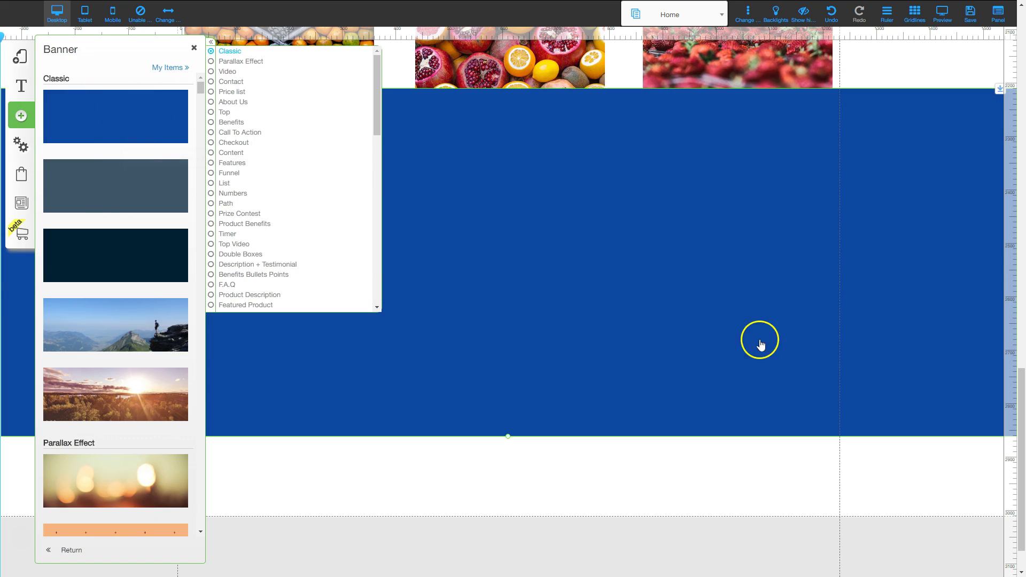
click(194, 49)
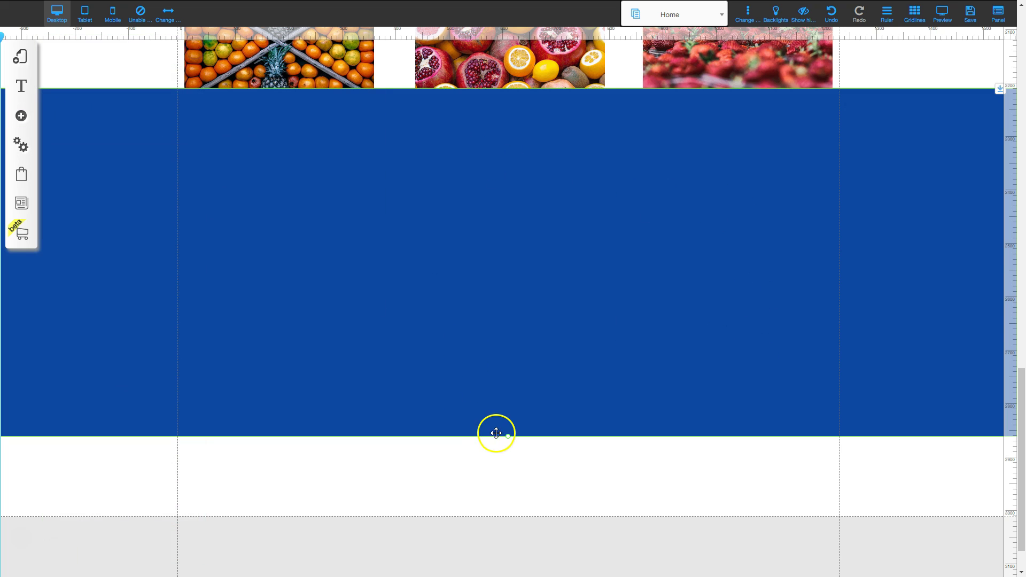
Shrink the banner to a short strip just below the fruit cards, then make it slightly taller.
drag(507, 437, 525, 173)
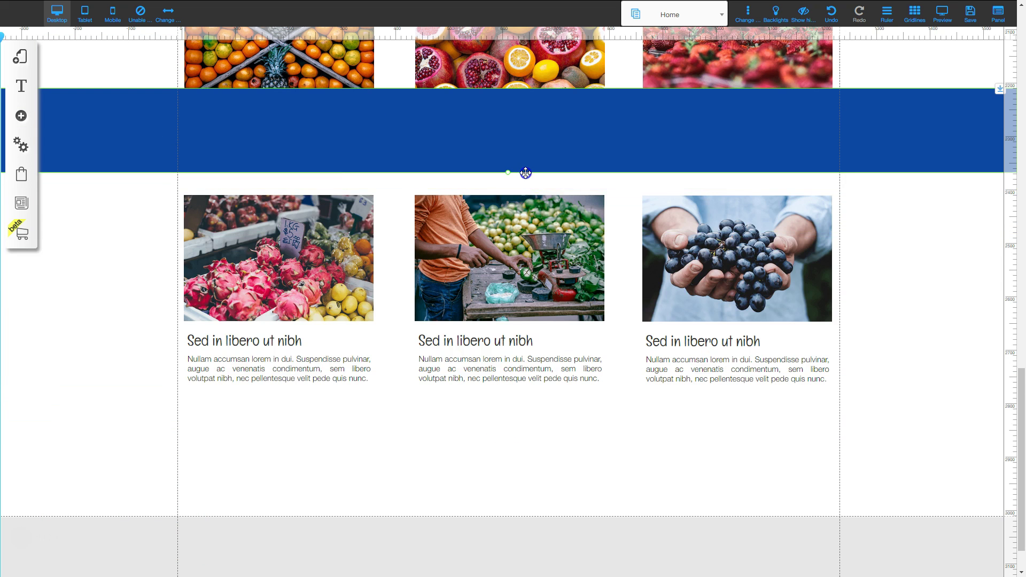
drag(551, 129, 830, 563)
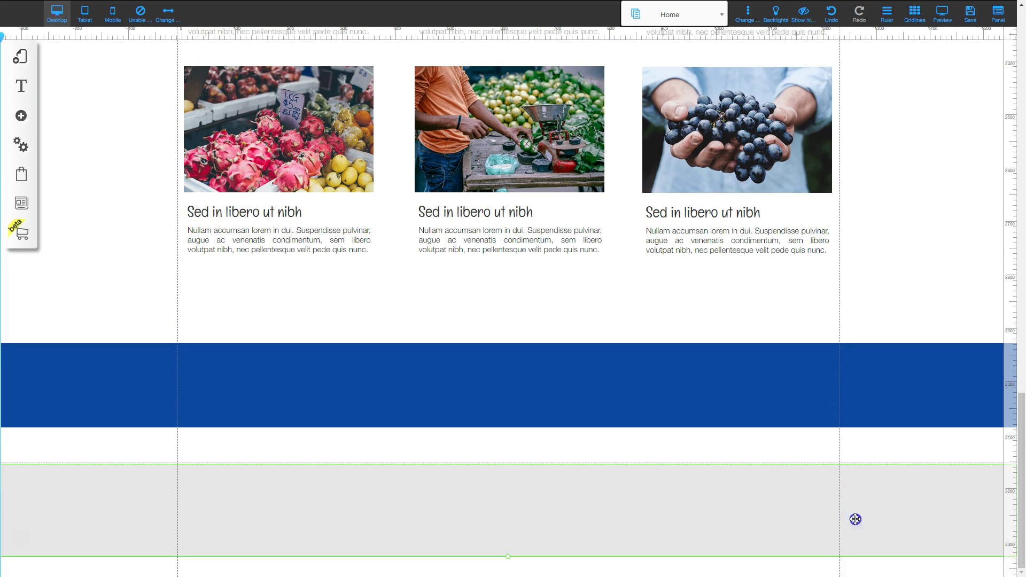
click(795, 365)
drag(998, 342, 985, 153)
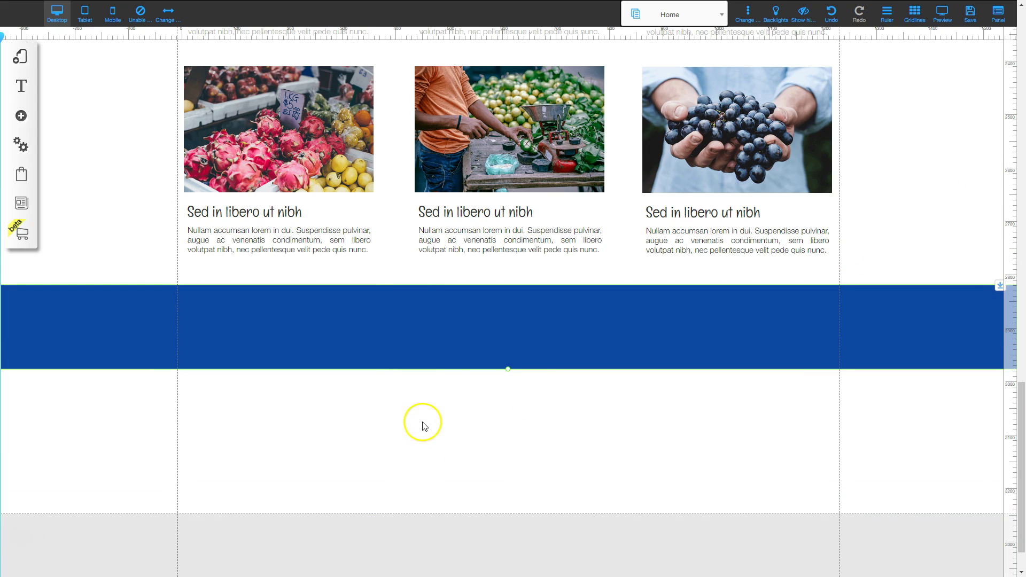
drag(508, 370, 506, 398)
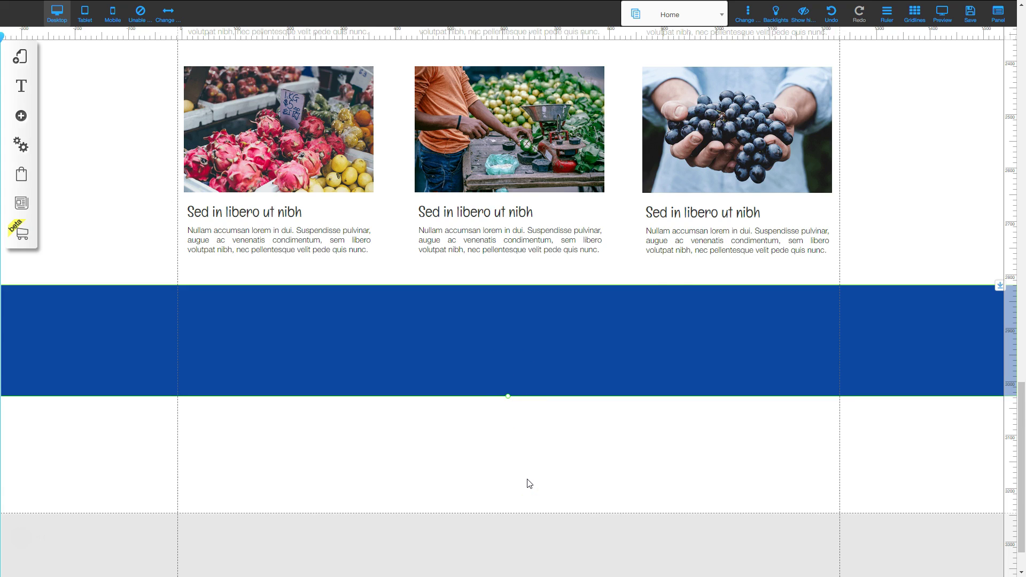
Apply the Header_custom_1 style to the header and open its colour settings.
scroll(841, 264, up, 10)
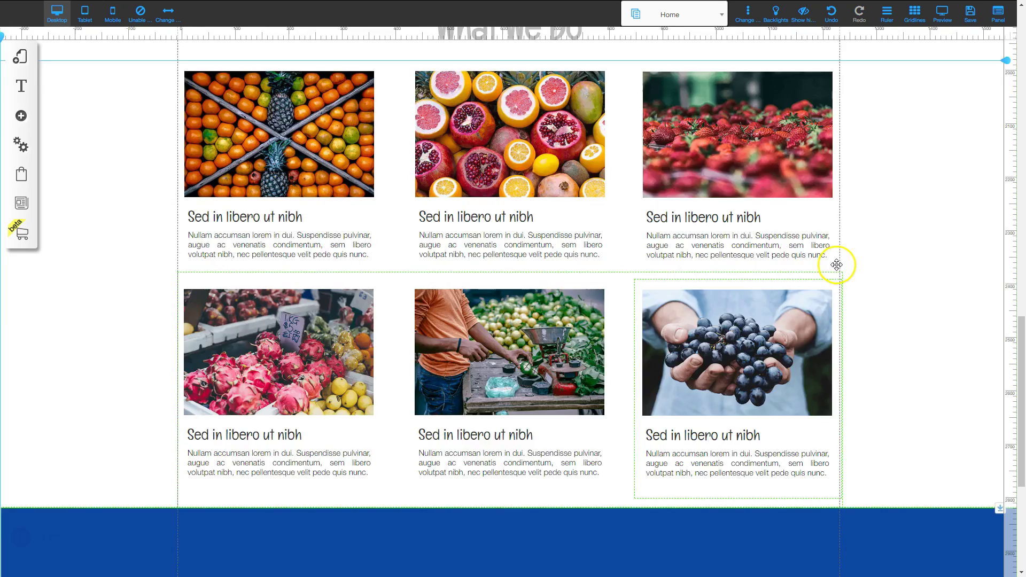
scroll(842, 267, up, 10)
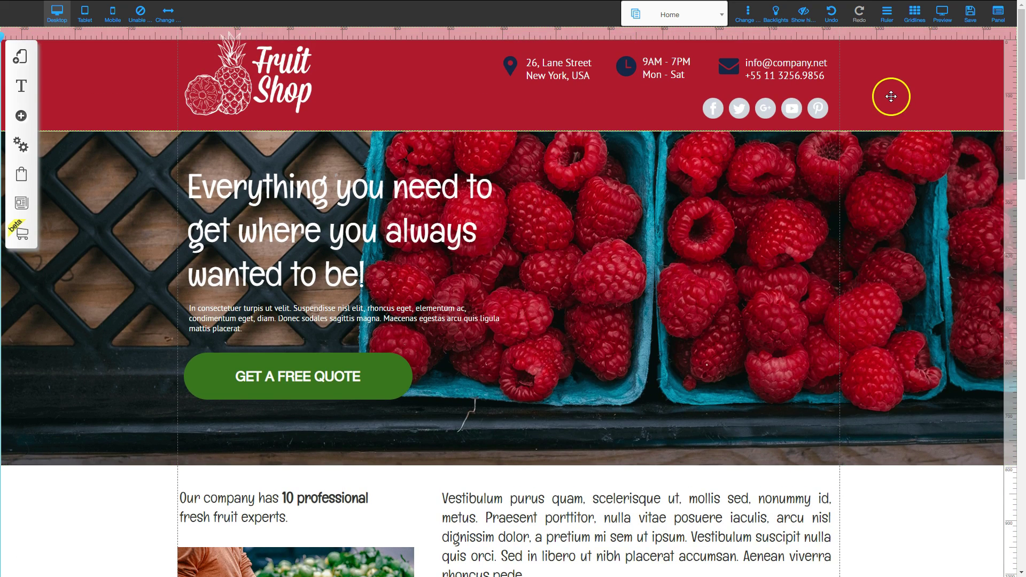
right_click(449, 226)
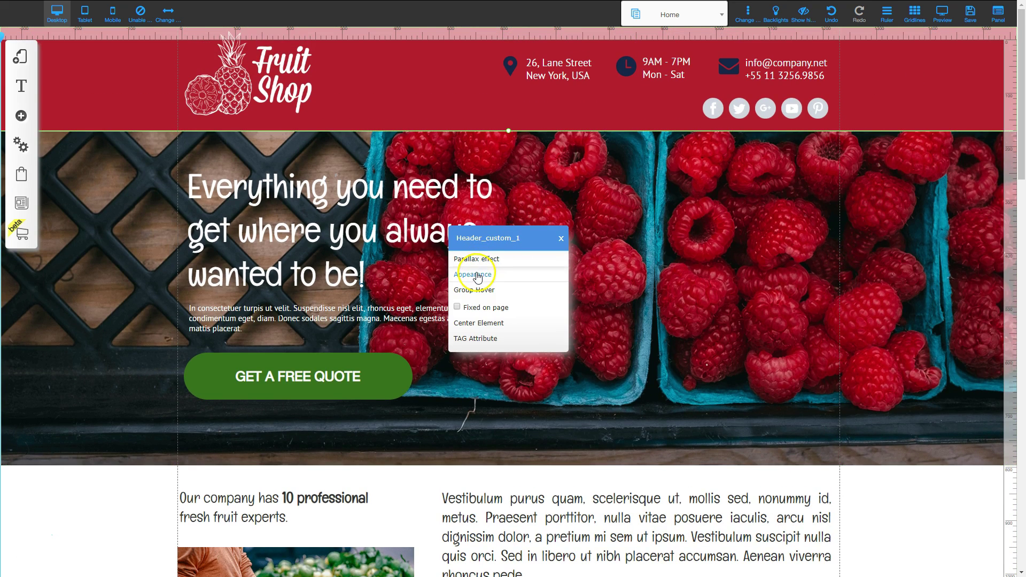
click(476, 269)
click(55, 114)
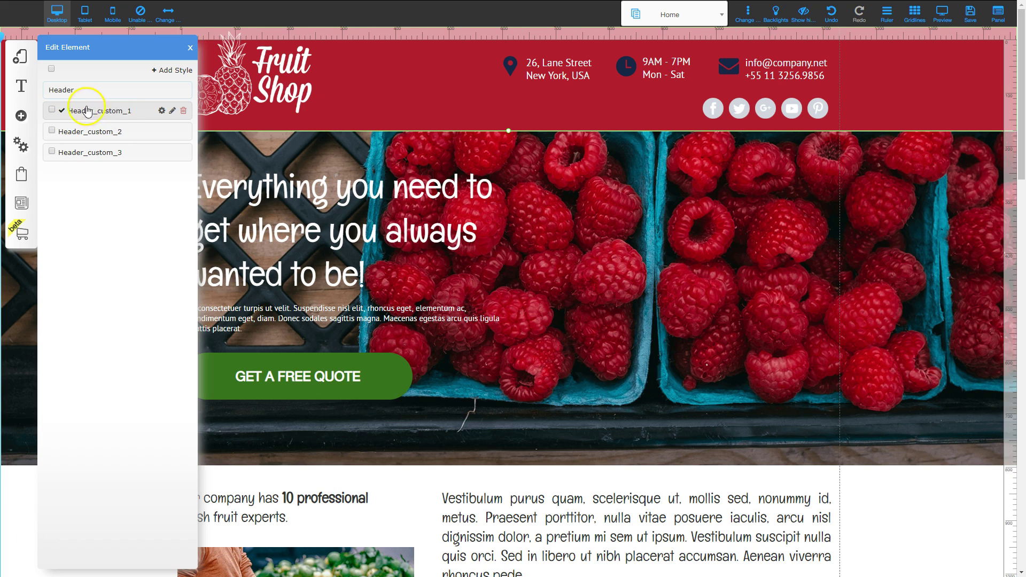
click(161, 111)
click(129, 197)
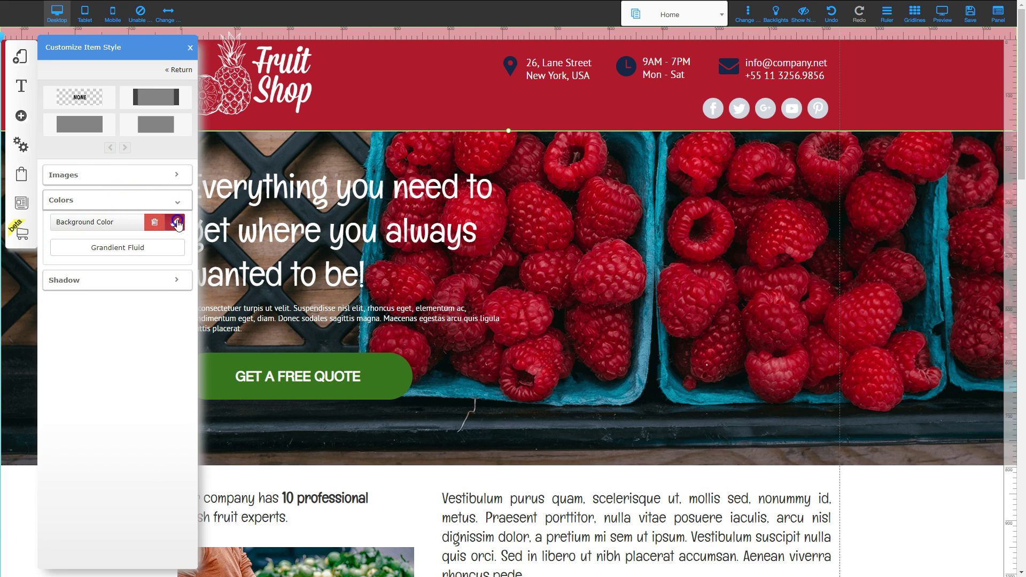
Save the header's crimson rgb(176, 26, 45) as a favourite colour and close the style panels.
click(177, 222)
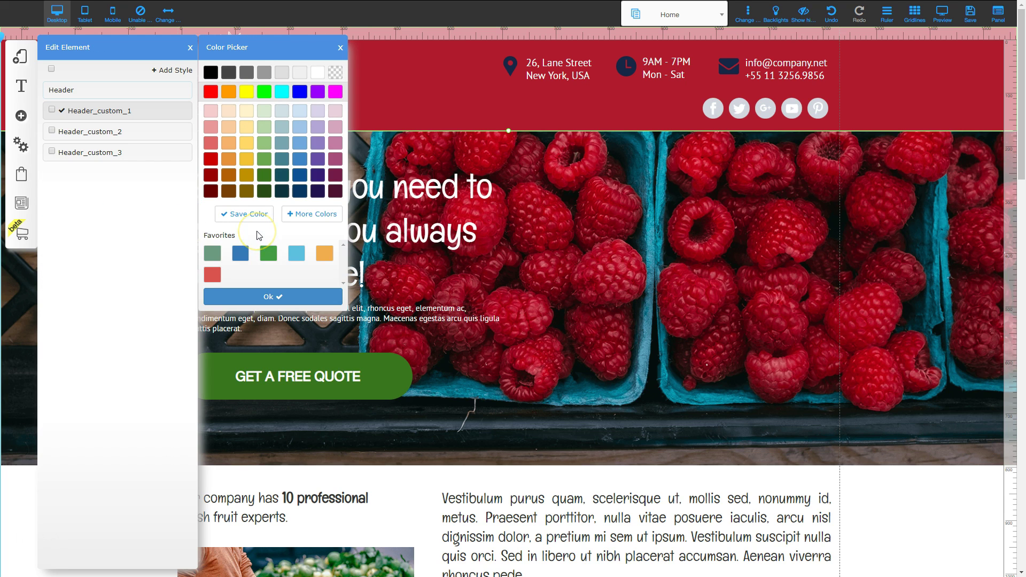
click(313, 215)
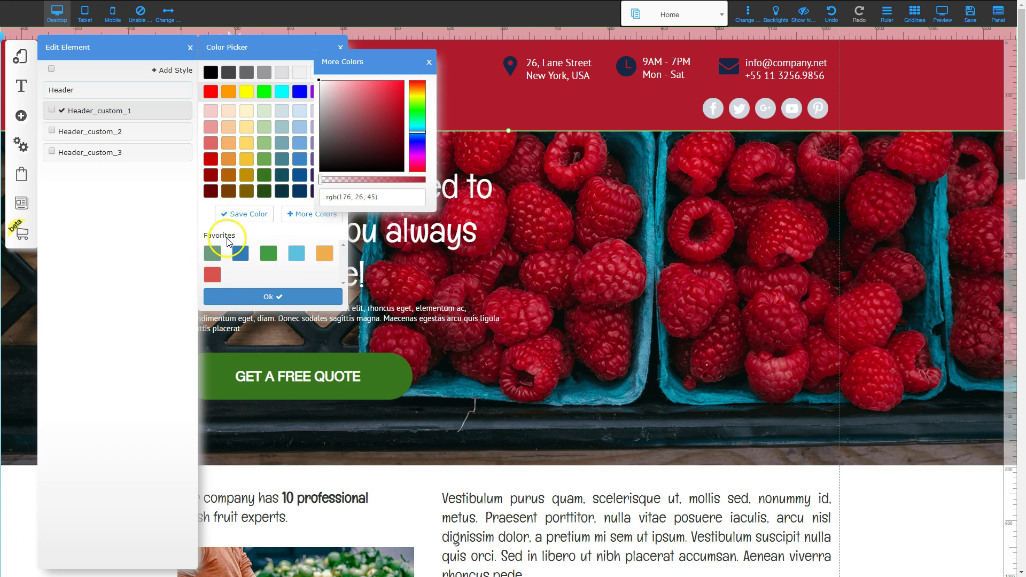
click(239, 215)
click(240, 215)
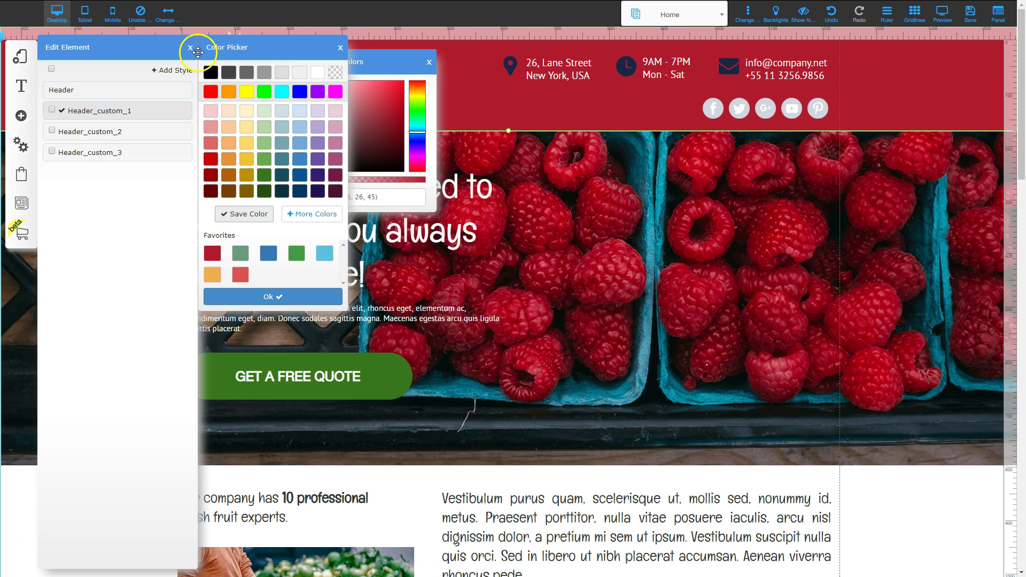
click(191, 49)
click(191, 48)
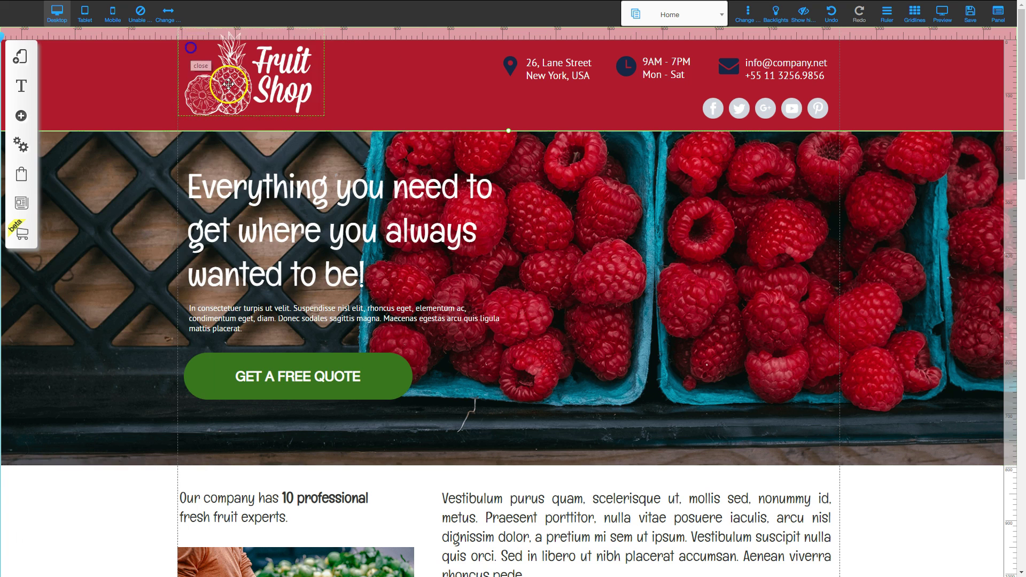
Change the banner strip's background from dark blue to the saved crimson favourite.
scroll(779, 377, down, 10)
scroll(779, 420, down, 15)
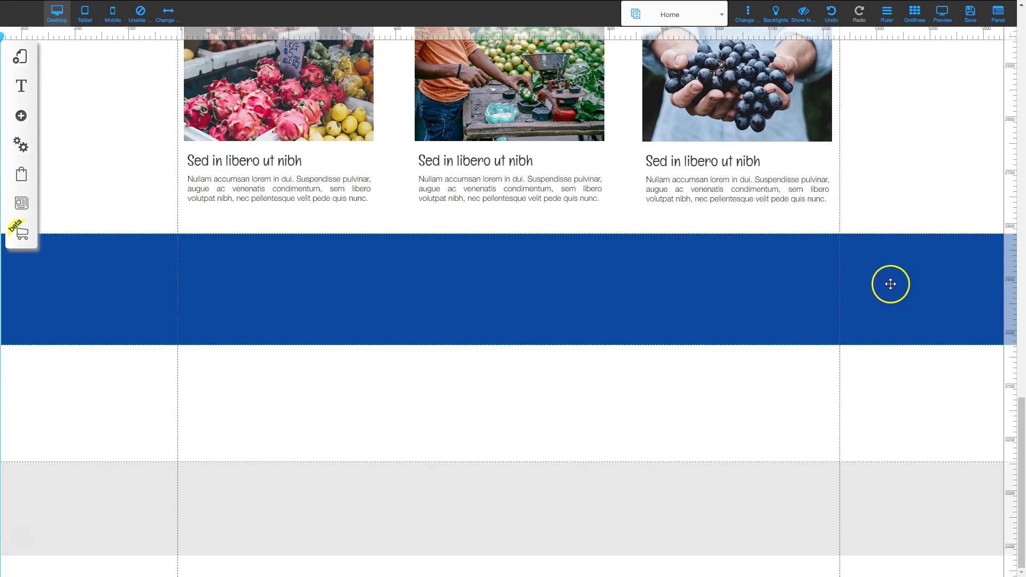
click(890, 284)
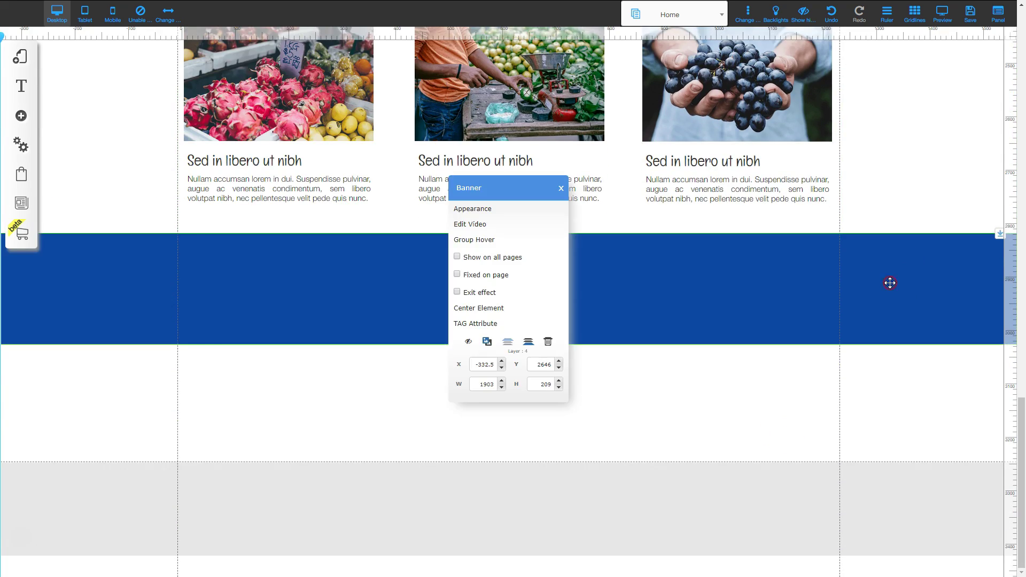
click(484, 203)
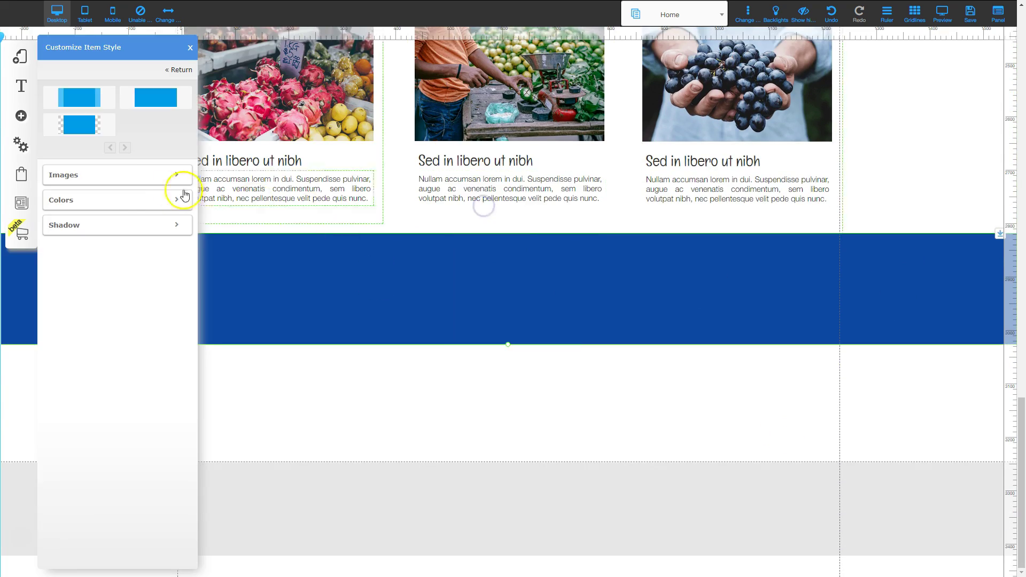
click(114, 200)
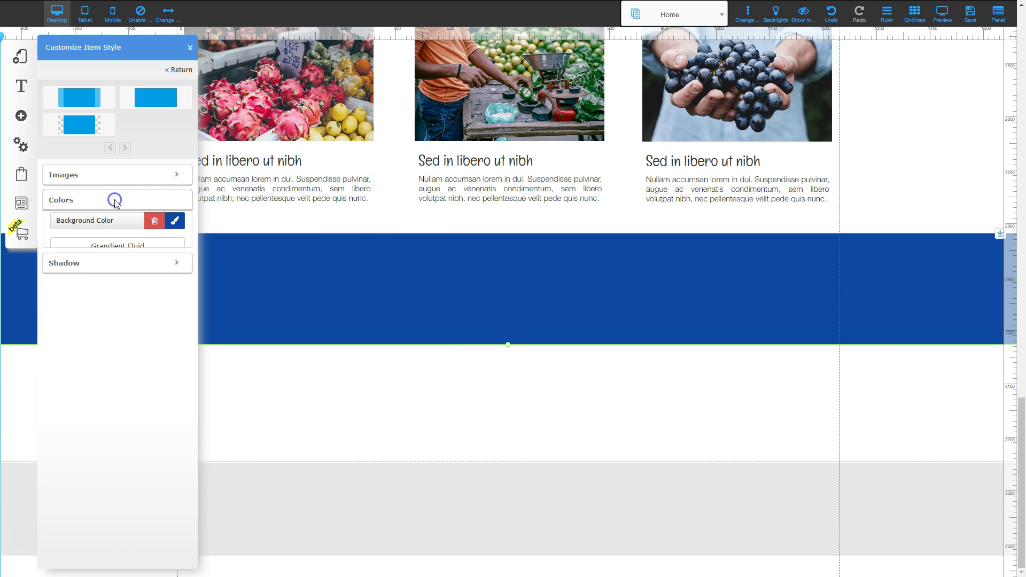
click(174, 226)
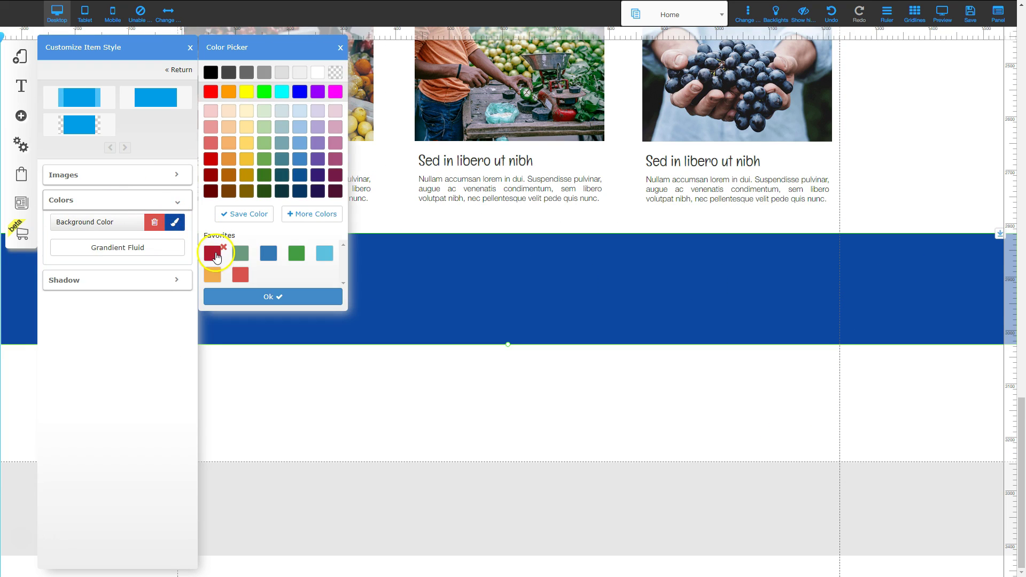
click(213, 254)
click(258, 297)
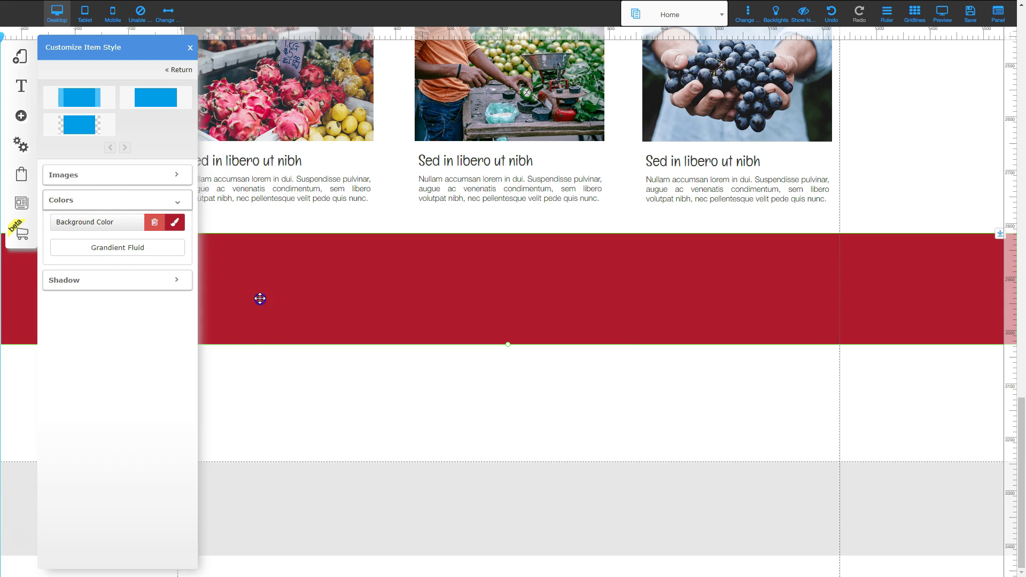
click(190, 53)
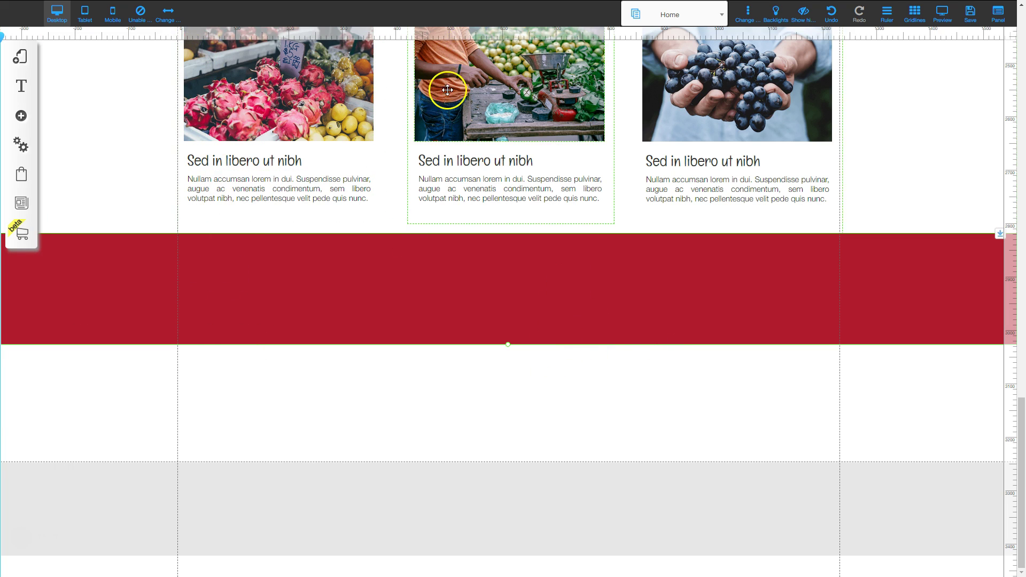
Move the What We Do heading down into the red band and narrow its box.
scroll(458, 255, up, 7)
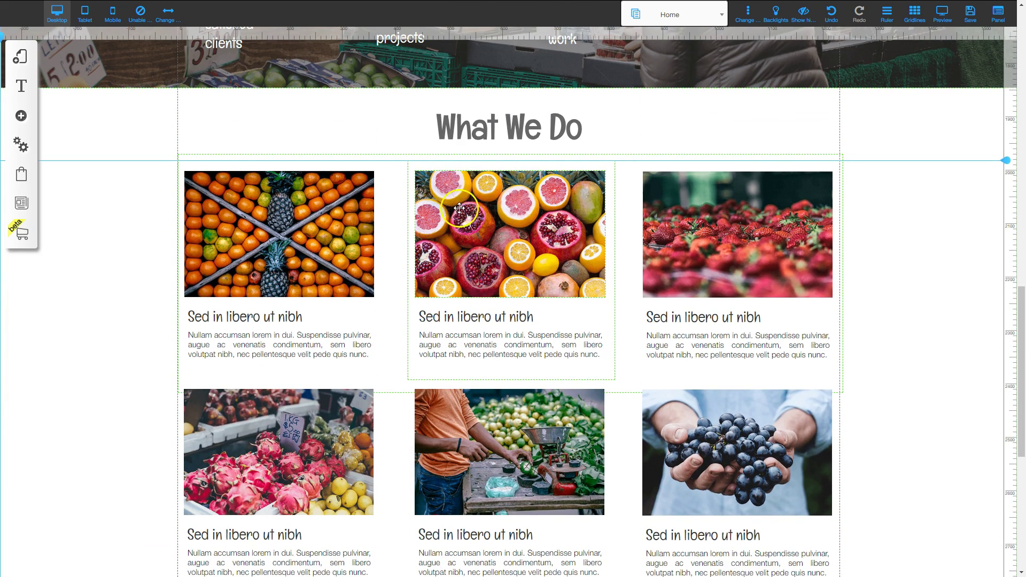
click(503, 131)
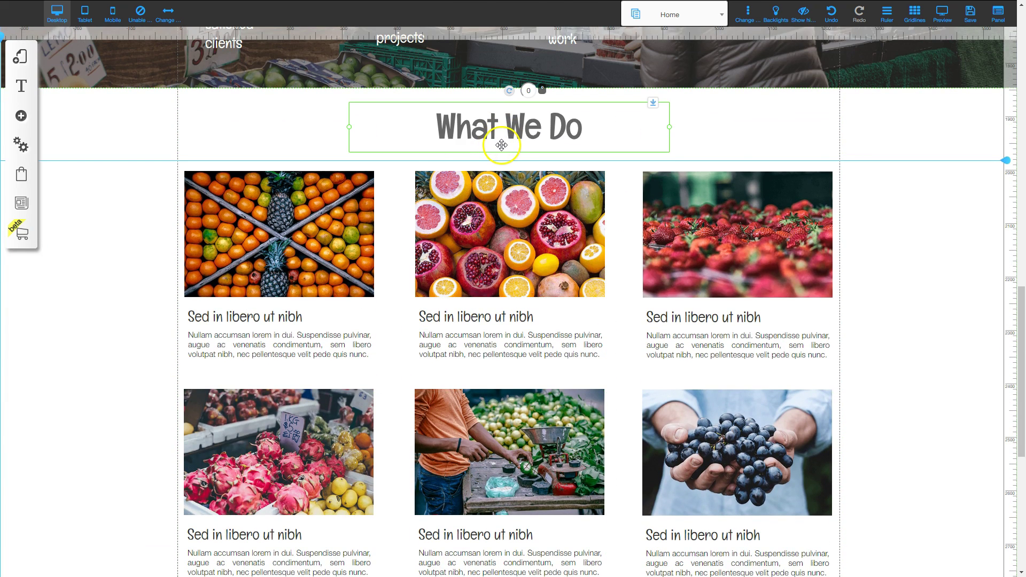
drag(508, 147, 288, 435)
scroll(494, 456, down, 4)
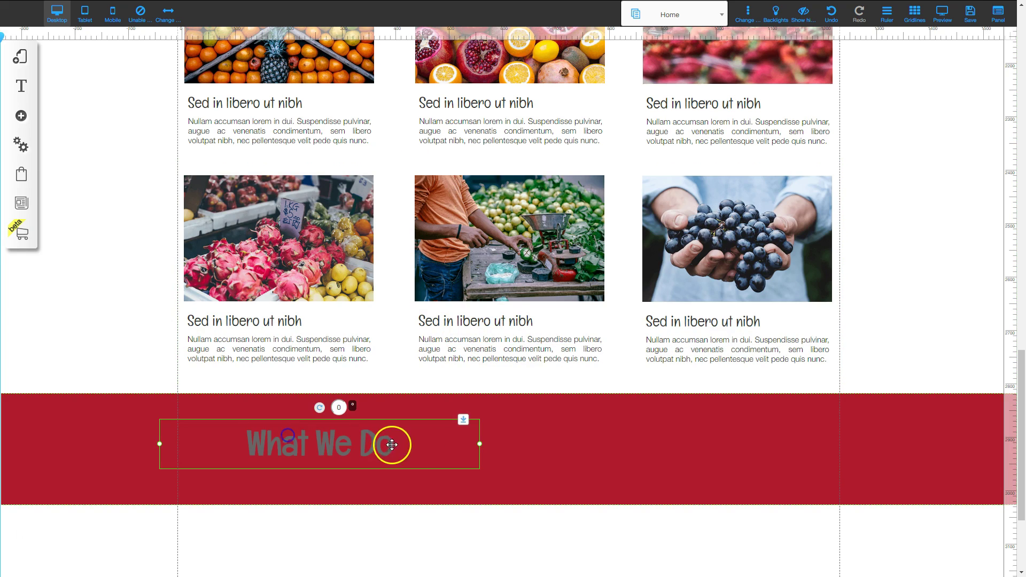
drag(479, 446, 384, 447)
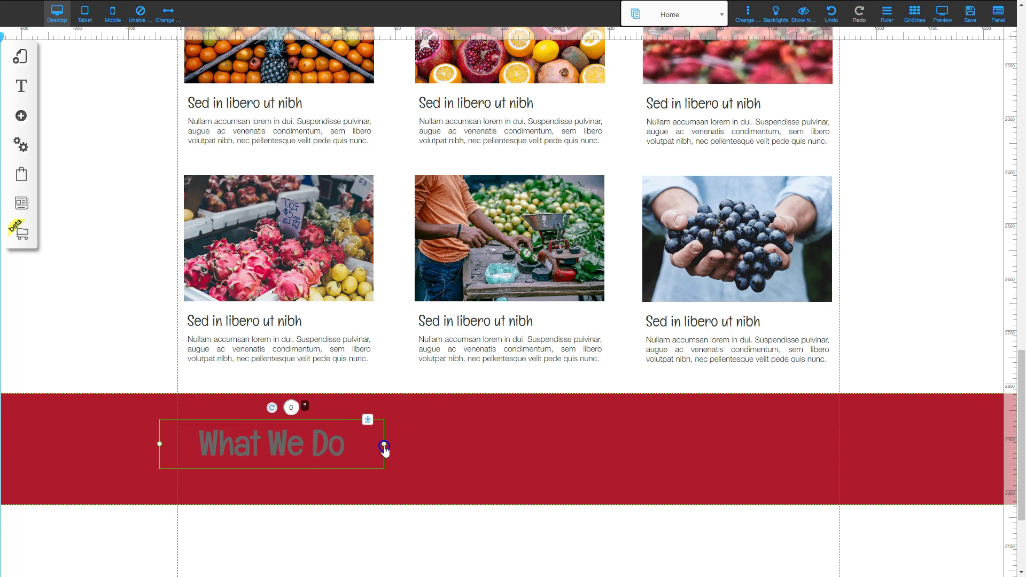
mouse_move(294, 444)
mouse_down()
mouse_move(315, 430)
mouse_move(302, 431)
mouse_up()
Replace the heading text with 'Liked our Service?' and widen it to fit one line.
double_click(300, 432)
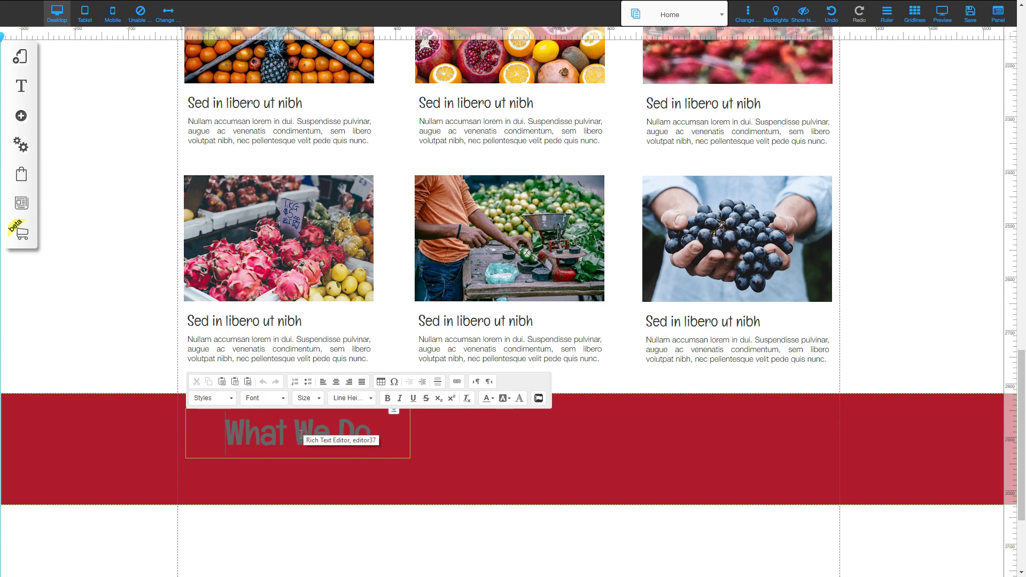
triple_click(297, 434)
text(Liked our Service?)
click(378, 447)
click(412, 447)
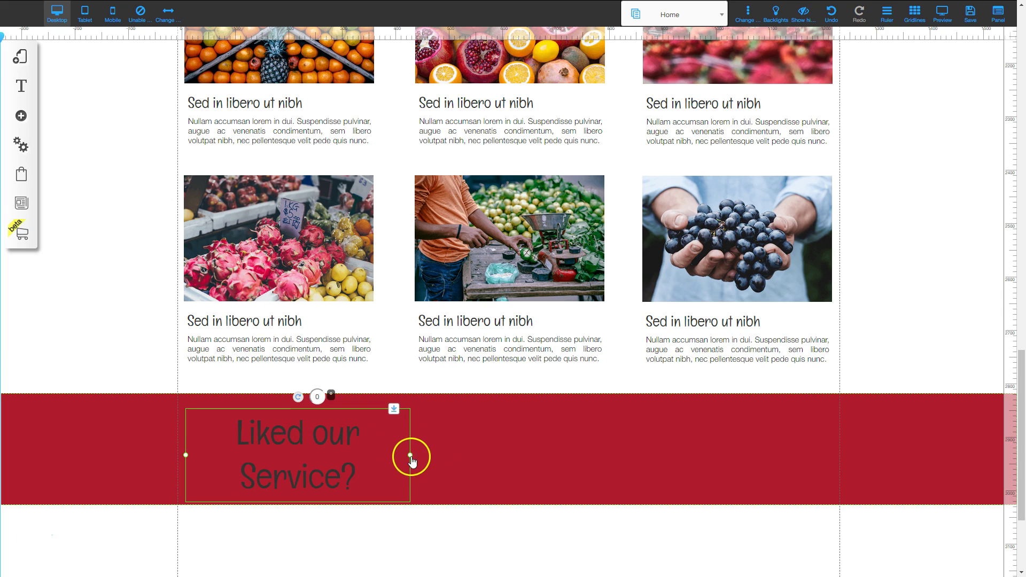
drag(410, 454, 515, 439)
drag(392, 438, 388, 438)
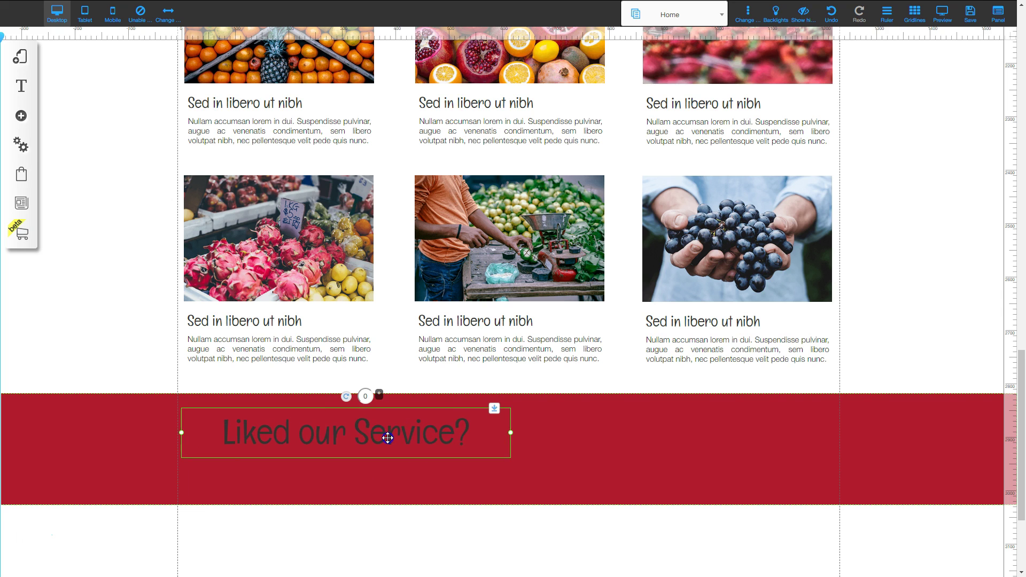
Left-align the heading and set its text colour to white.
double_click(289, 424)
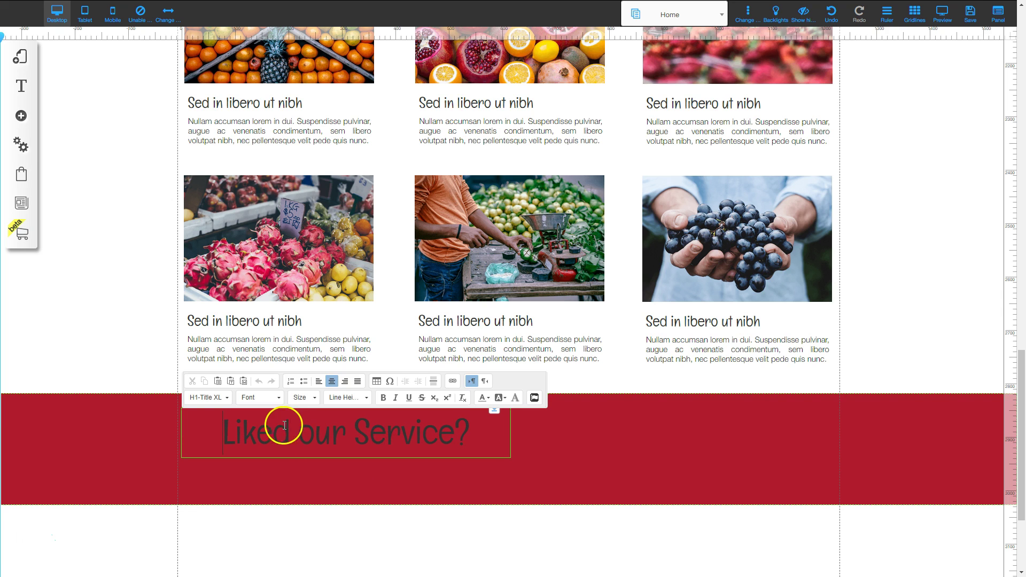
click(319, 381)
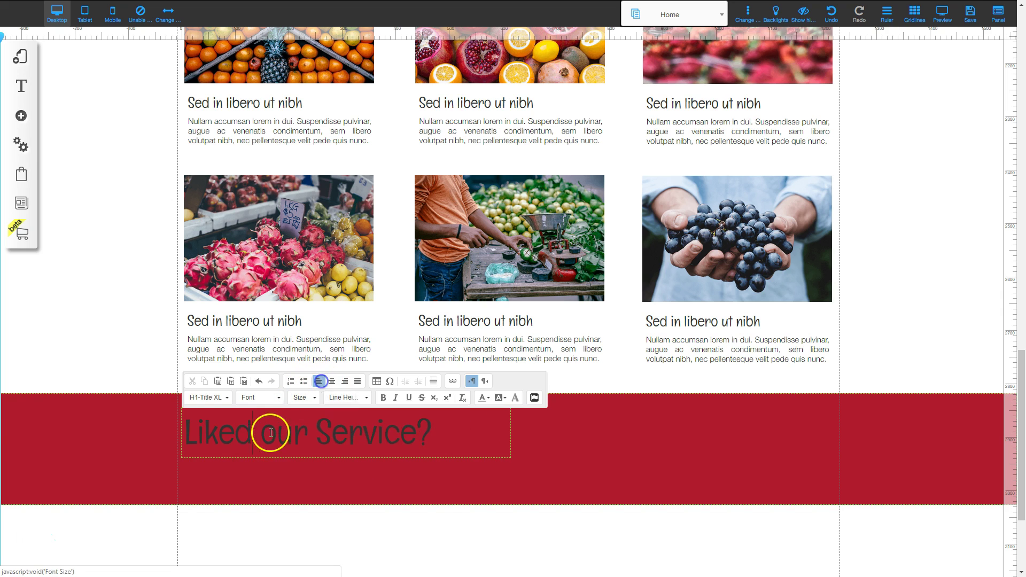
click(531, 449)
double_click(376, 432)
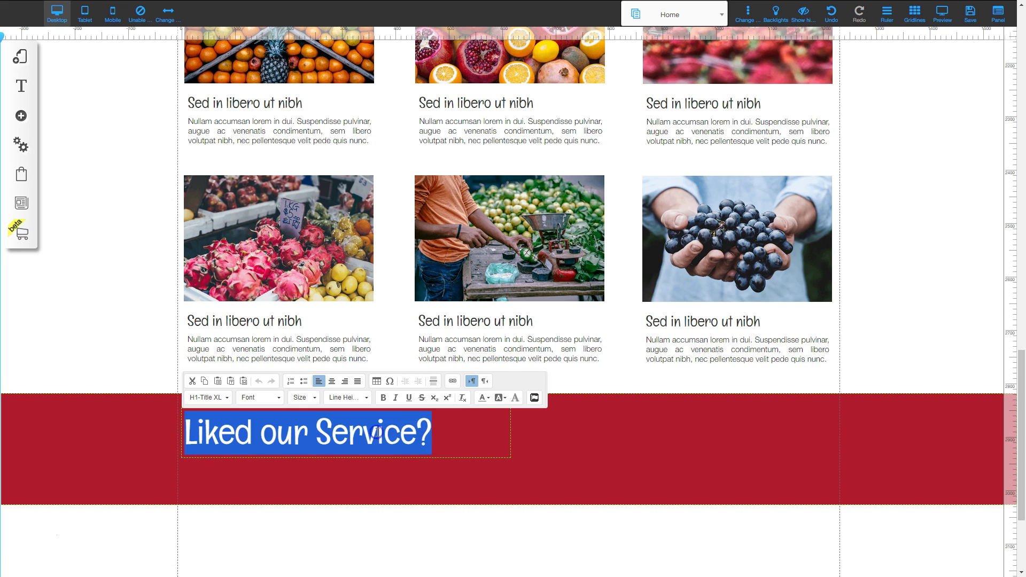
click(484, 398)
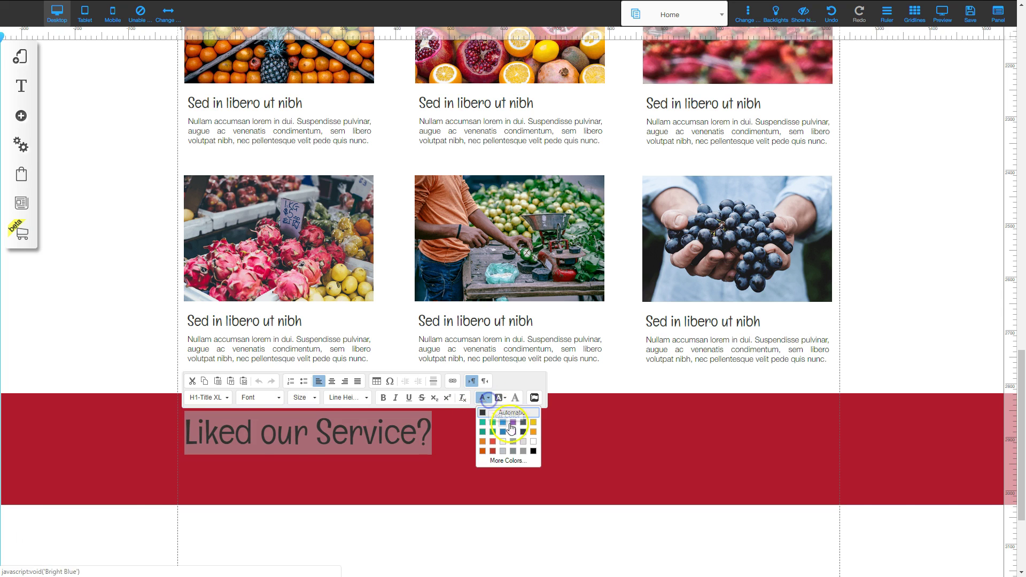
click(533, 444)
click(332, 435)
click(333, 453)
Make the red band taller and fine-tune the heading's position.
drag(333, 453, 356, 452)
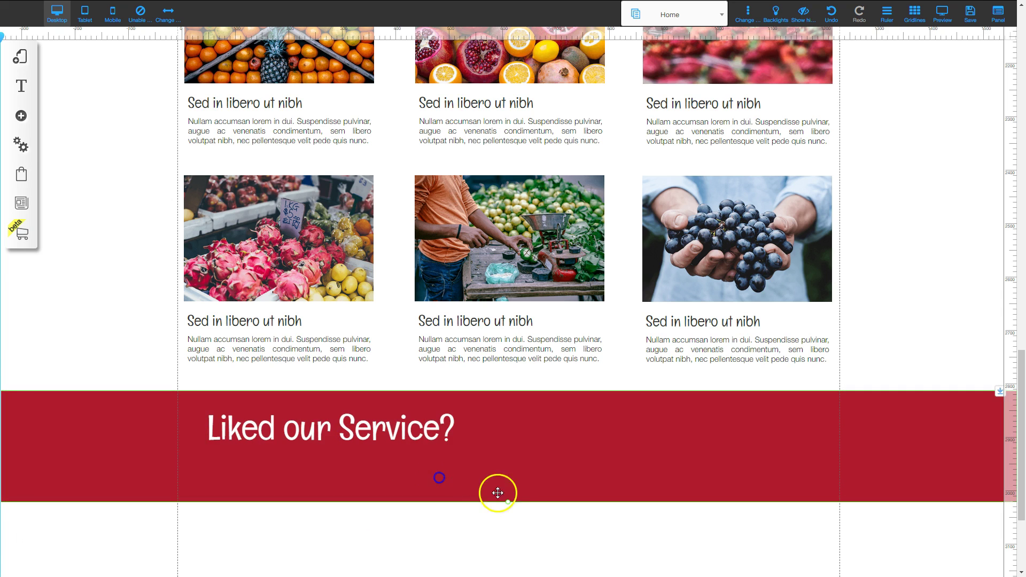
drag(508, 504, 509, 559)
drag(367, 435, 362, 437)
click(367, 490)
click(389, 481)
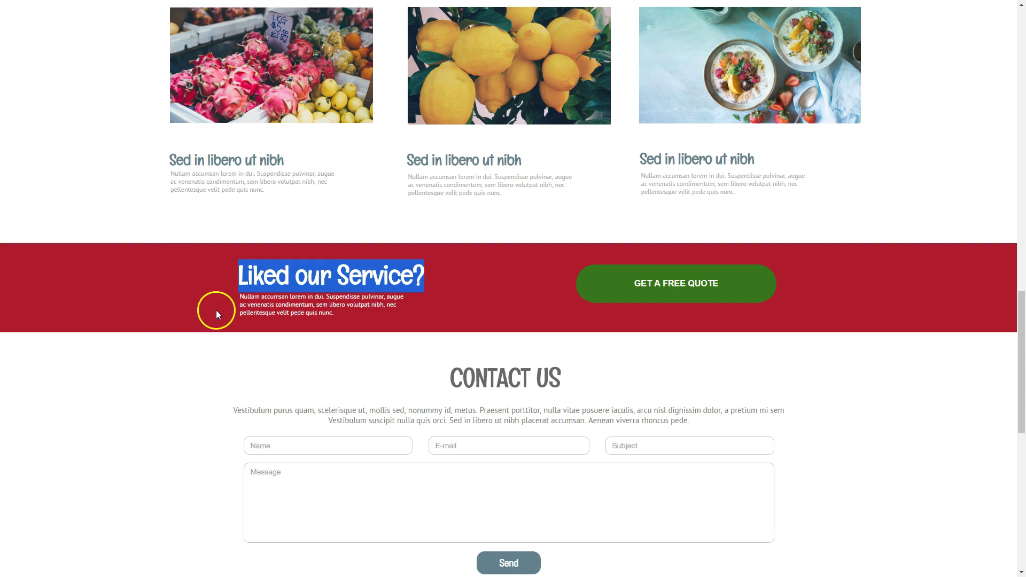
drag(241, 294, 344, 314)
key(ctrl+c)
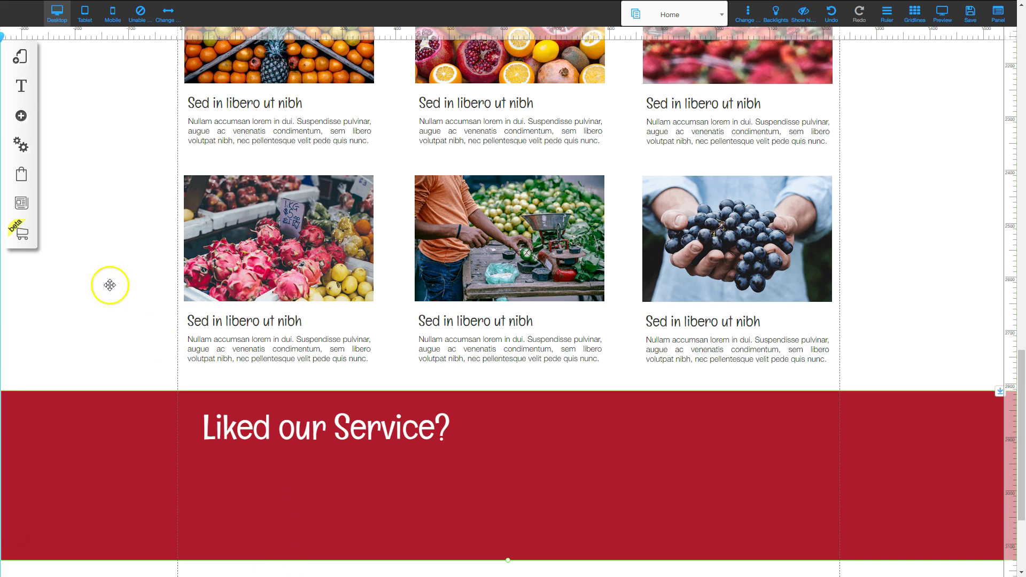
Add a paragraph text box to the red band and paste in the Nullam accumsan text.
click(20, 115)
click(89, 117)
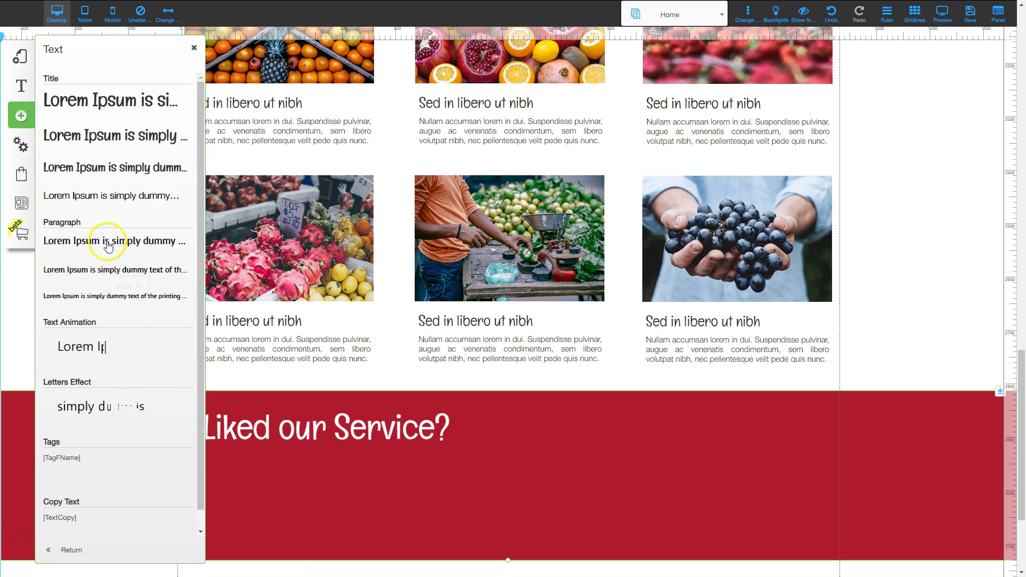
drag(107, 244, 489, 270)
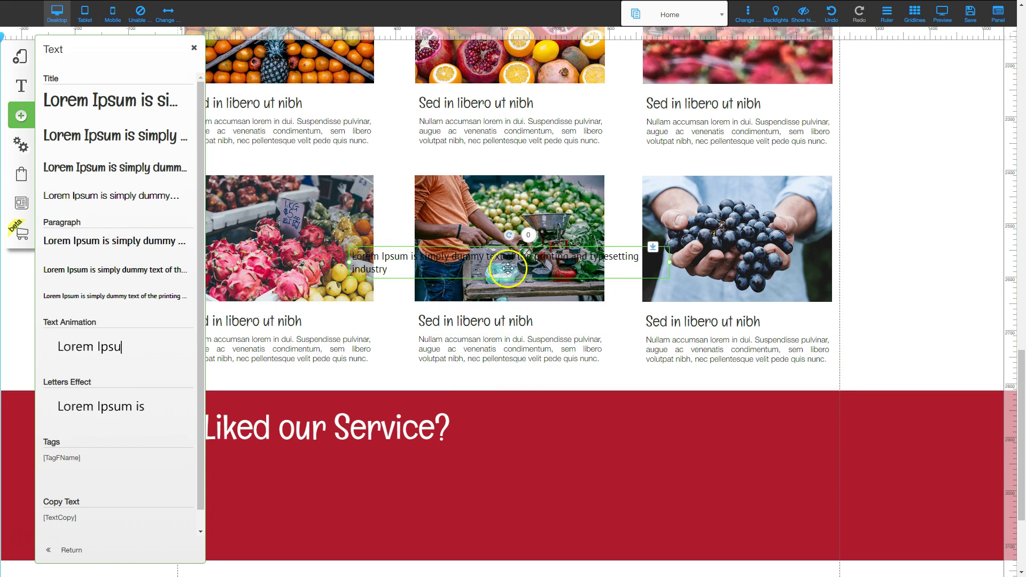
drag(516, 266, 507, 511)
click(192, 47)
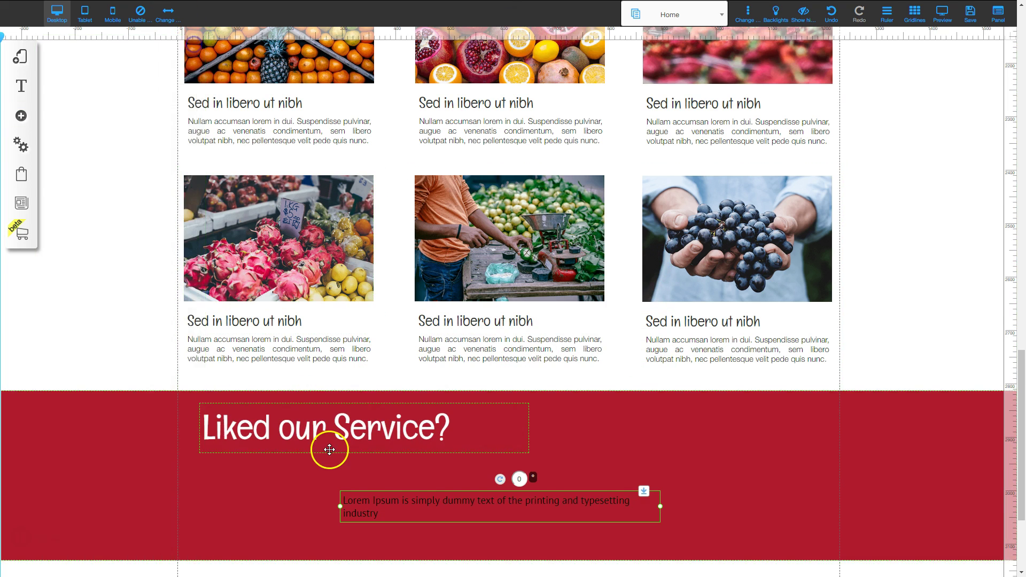
scroll(419, 428, down, 2)
click(410, 401)
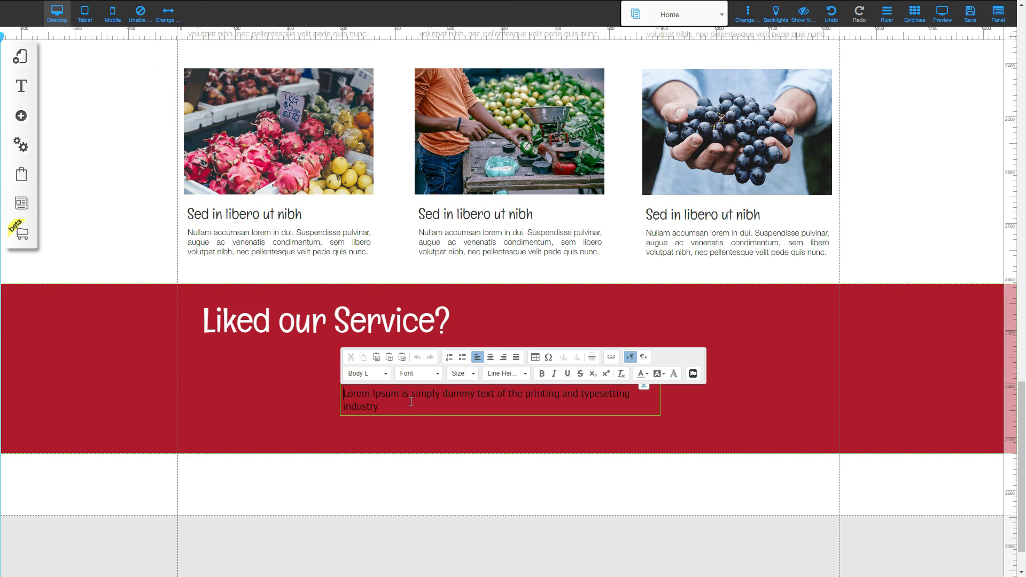
triple_click(410, 400)
key(ctrl+v)
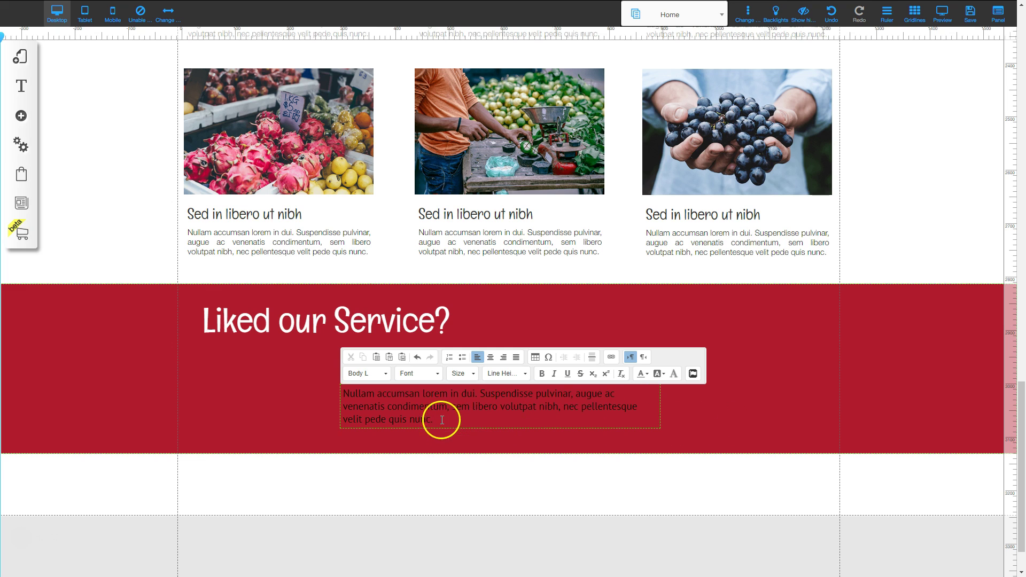
Make the paragraph white, place it under the heading, and shorten the band to fit.
triple_click(351, 391)
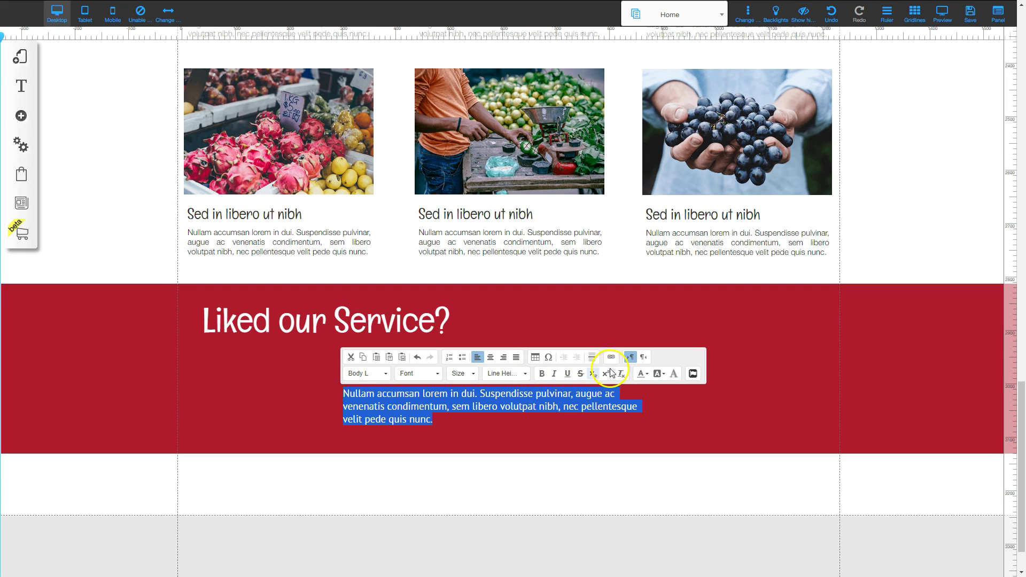
click(650, 377)
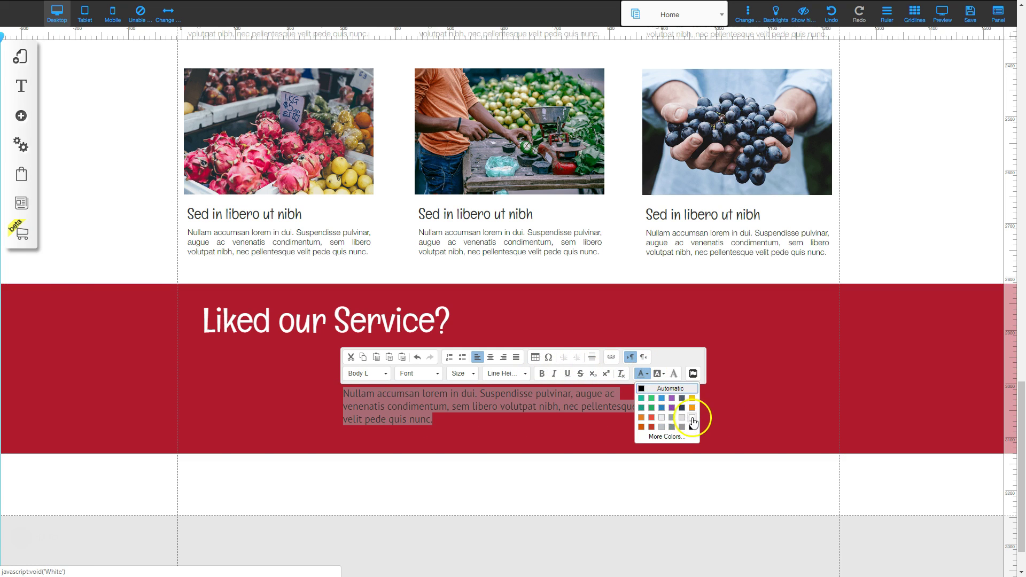
click(703, 415)
click(752, 409)
drag(423, 405, 285, 360)
click(425, 419)
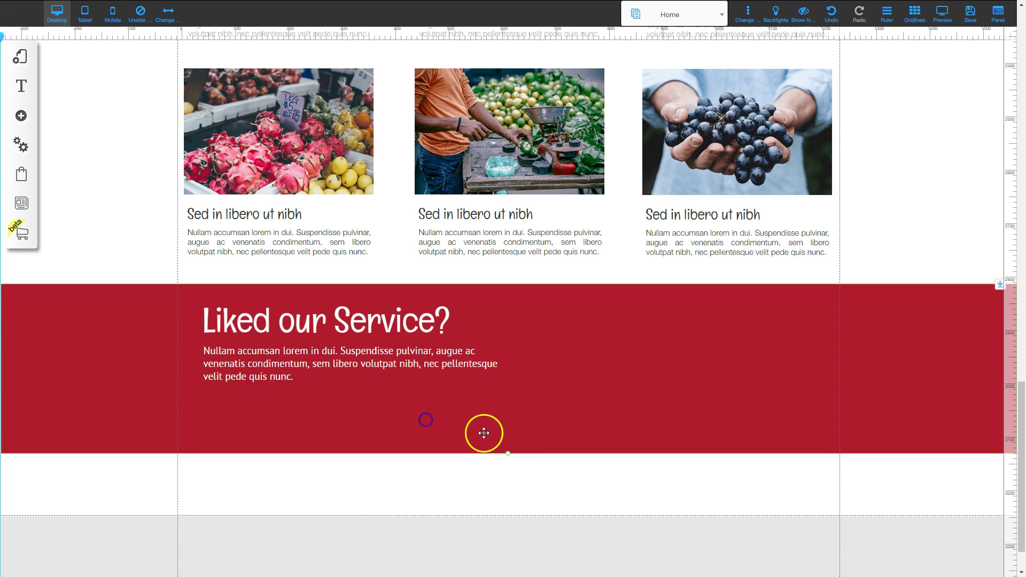
drag(508, 442, 508, 418)
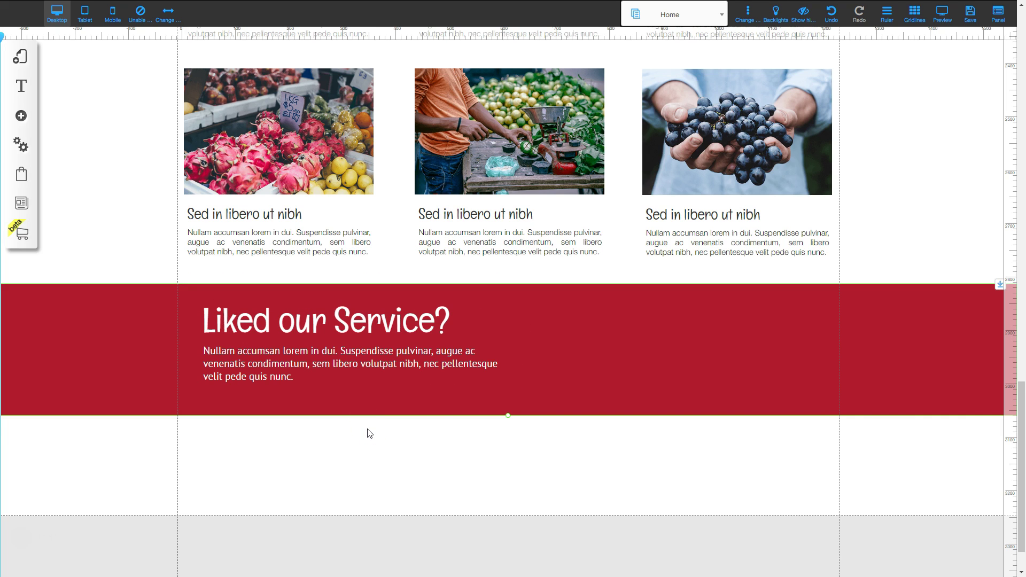
Copy the hero's GET A FREE QUOTE button into the right side of the red band.
scroll(459, 305, up, 15)
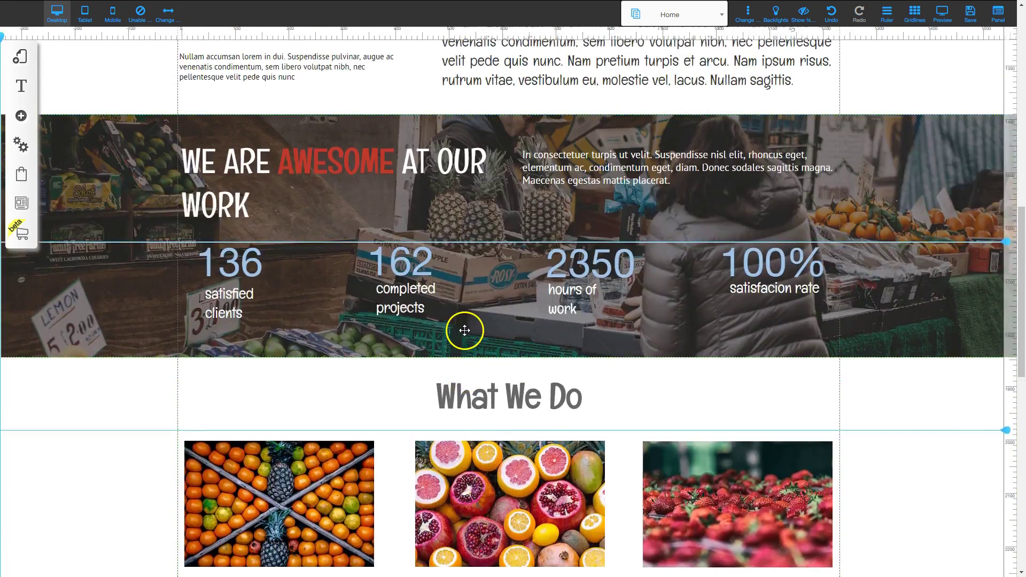
scroll(462, 326, up, 5)
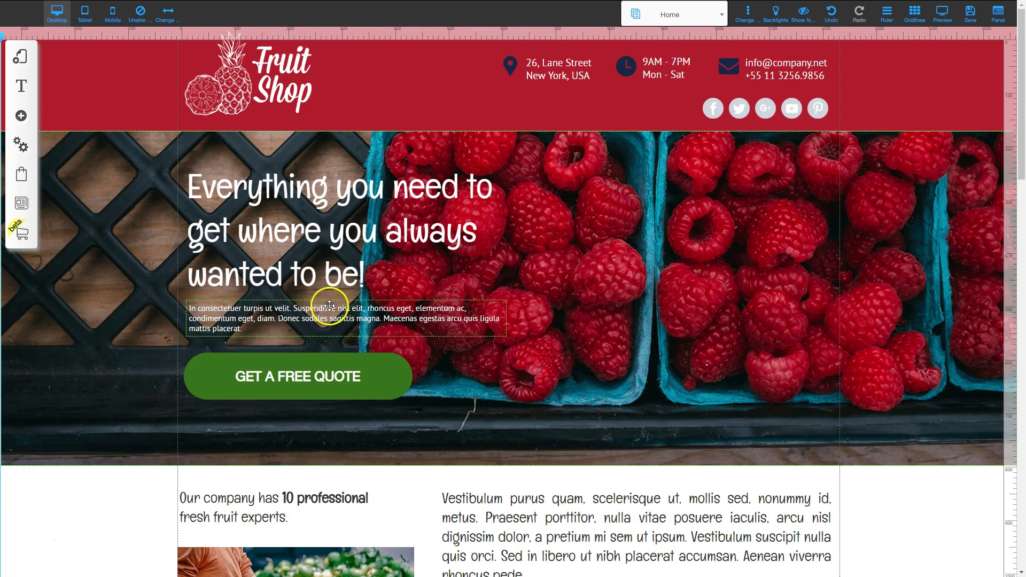
click(332, 379)
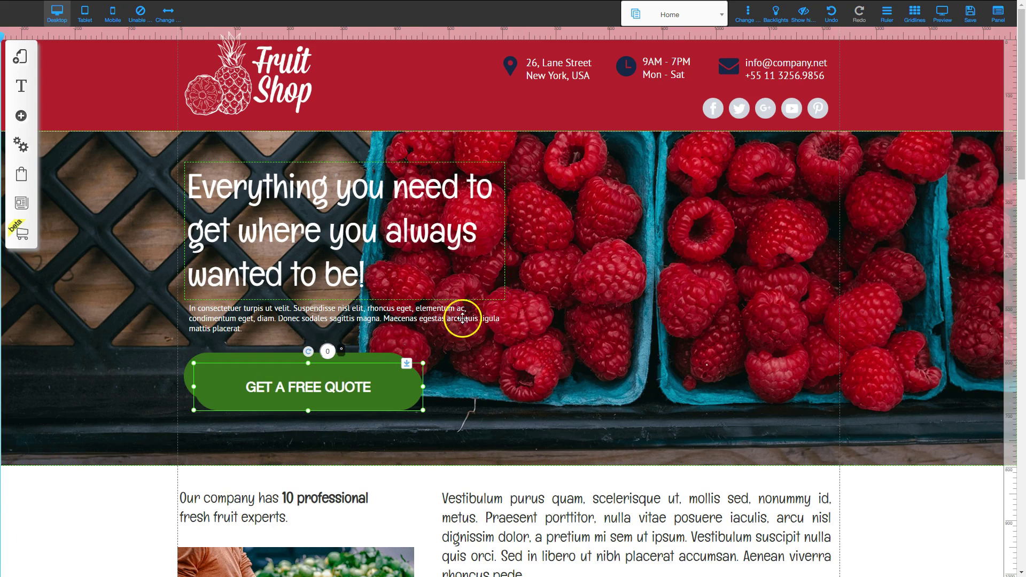
drag(403, 383, 727, 328)
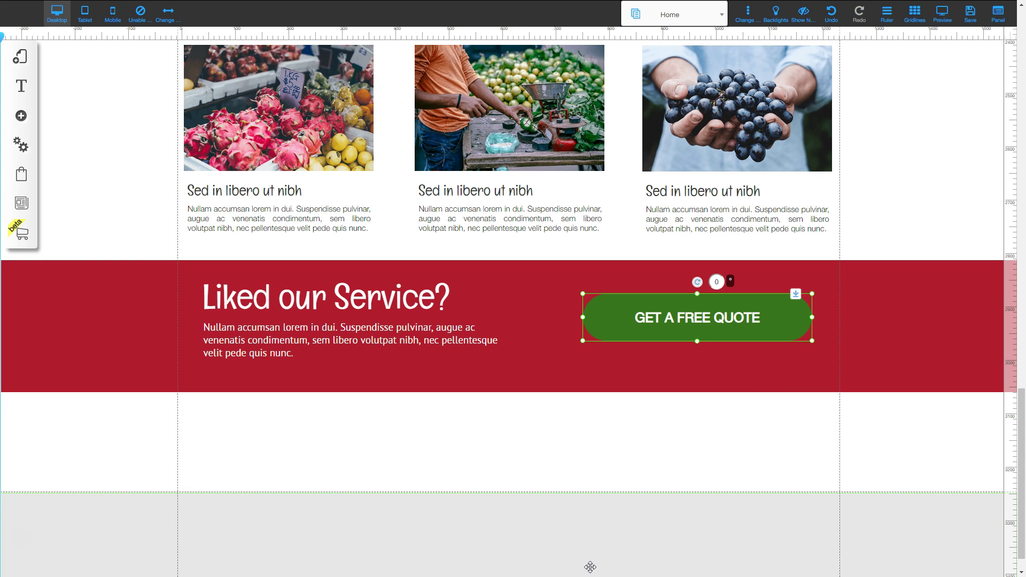
Save the Home page changes and dismiss the success alert.
click(970, 19)
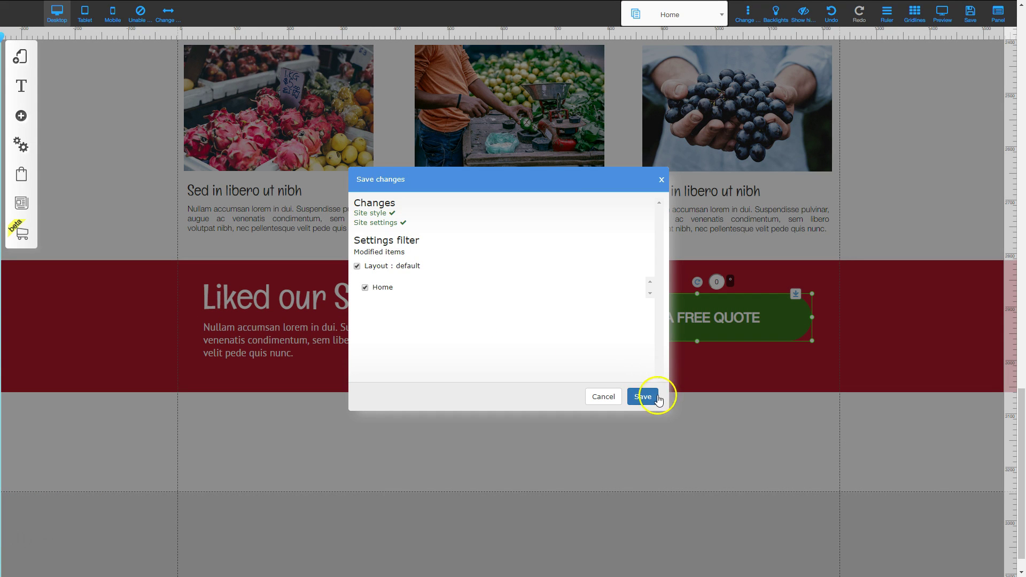
click(644, 396)
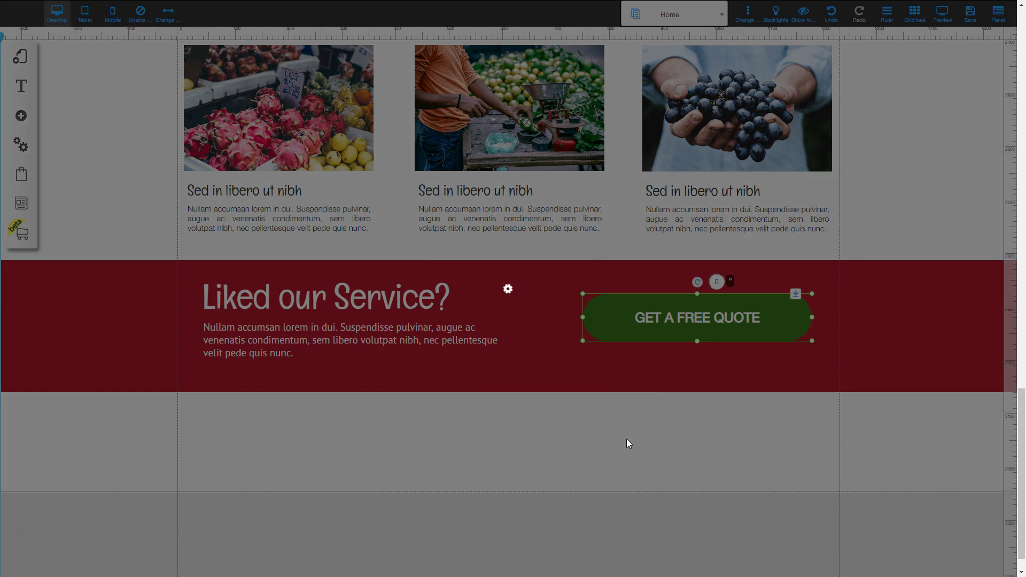
click(627, 431)
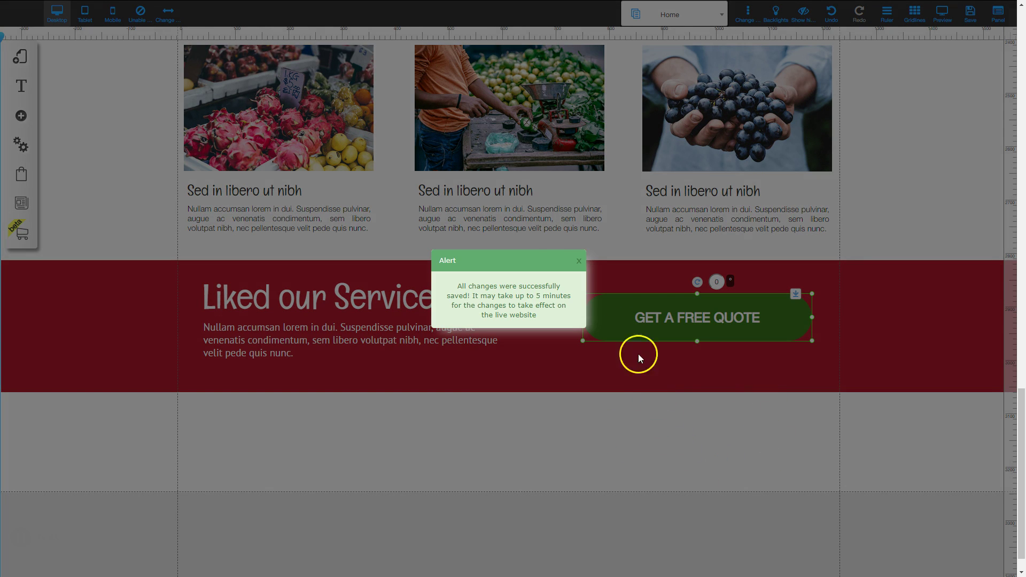
click(578, 262)
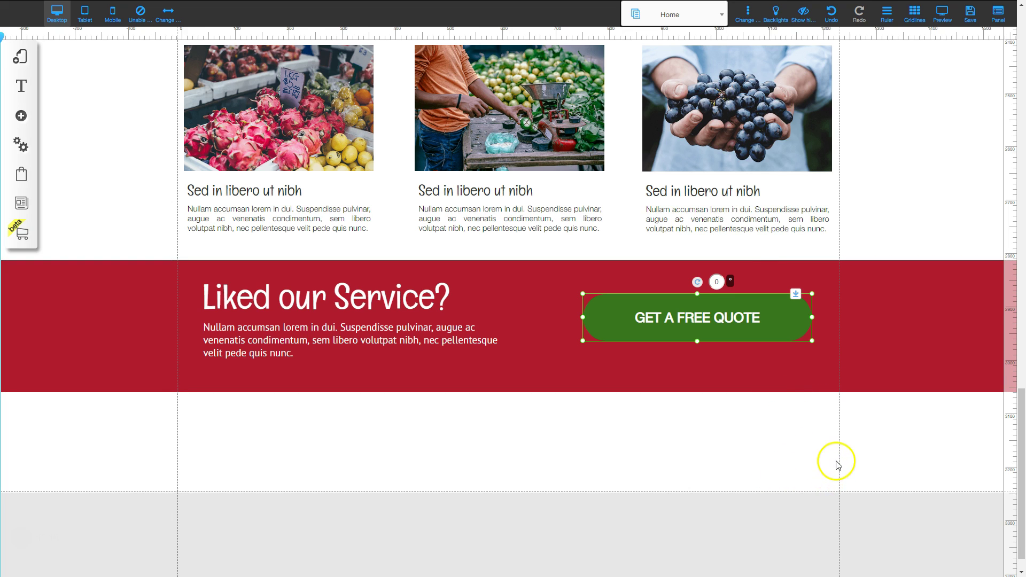
Enlarge the white section below the red band by dragging its edge down several times.
scroll(838, 465, down, 1)
drag(935, 488, 930, 566)
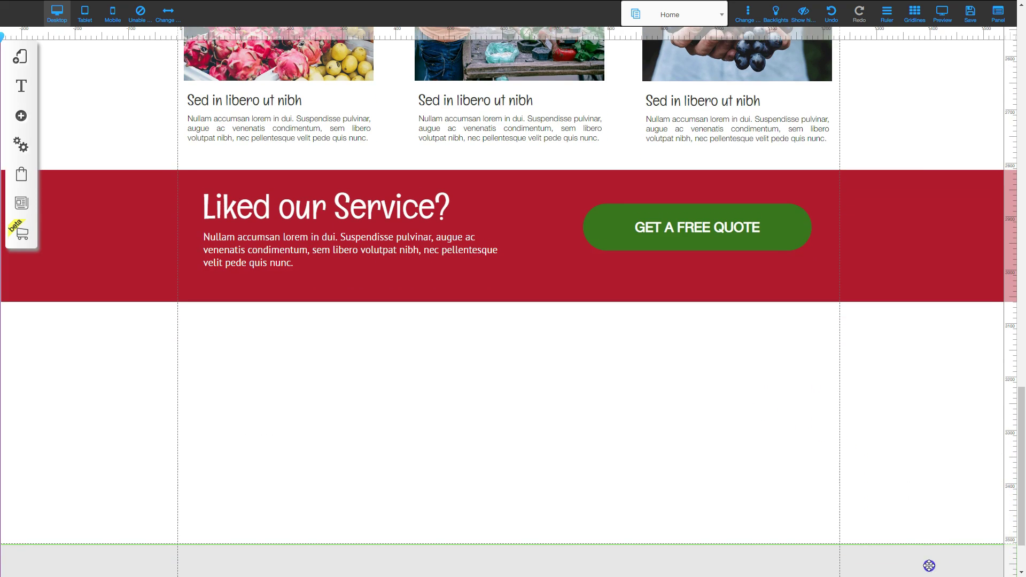
scroll(918, 497, down, 2)
drag(929, 492, 928, 559)
scroll(921, 476, down, 1)
drag(918, 486, 921, 561)
scroll(854, 447, up, 3)
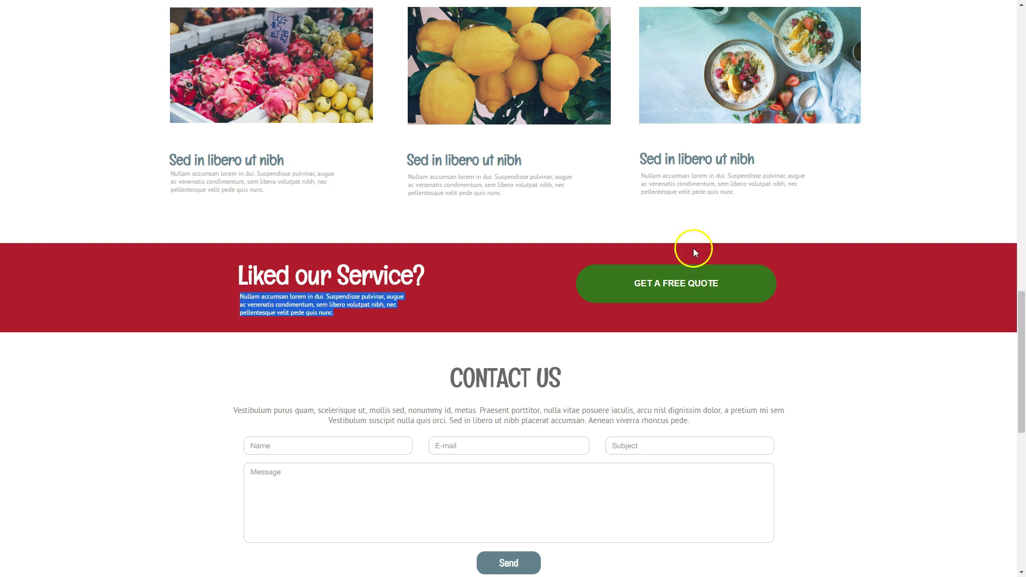
scroll(550, 420, down, 2)
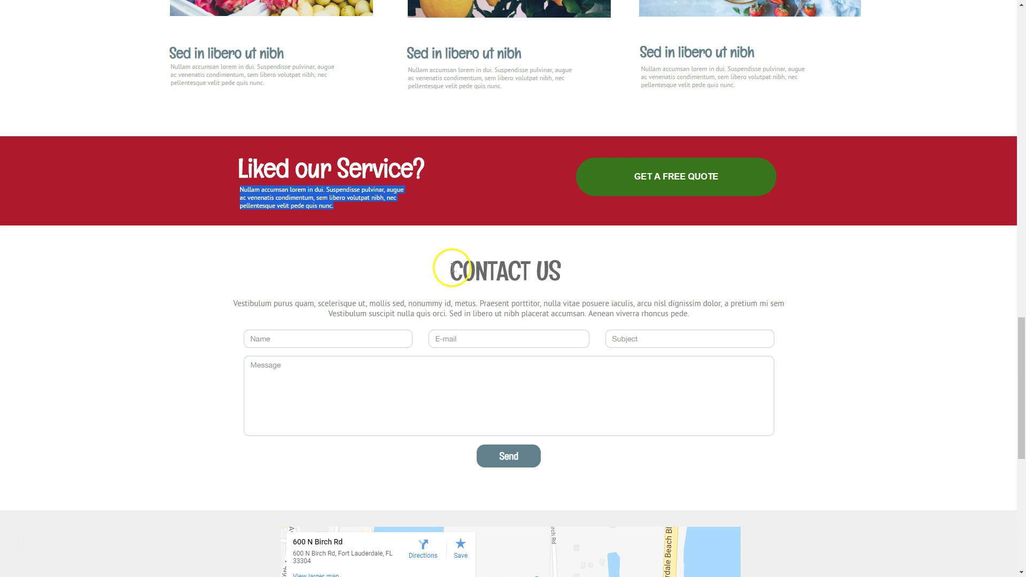
Review the reference page's CONTACT US heading and paragraph, then reselect the Liked our Service? heading.
drag(452, 268, 471, 269)
drag(235, 304, 690, 312)
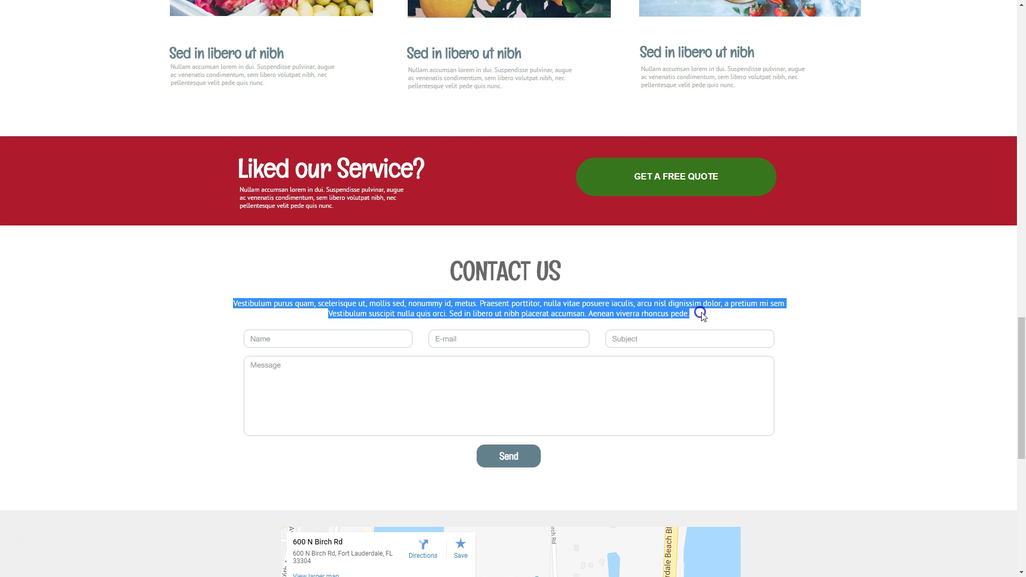
click(545, 317)
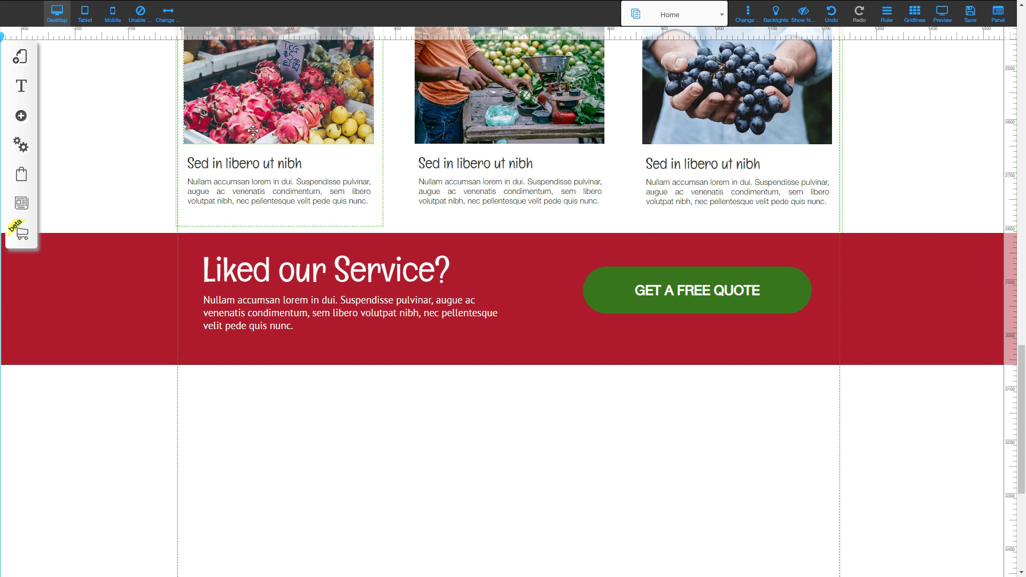
click(257, 75)
click(281, 146)
click(309, 269)
Duplicate the Liked our Service? heading and move the copy into the white area below.
click(335, 275)
right_click(335, 274)
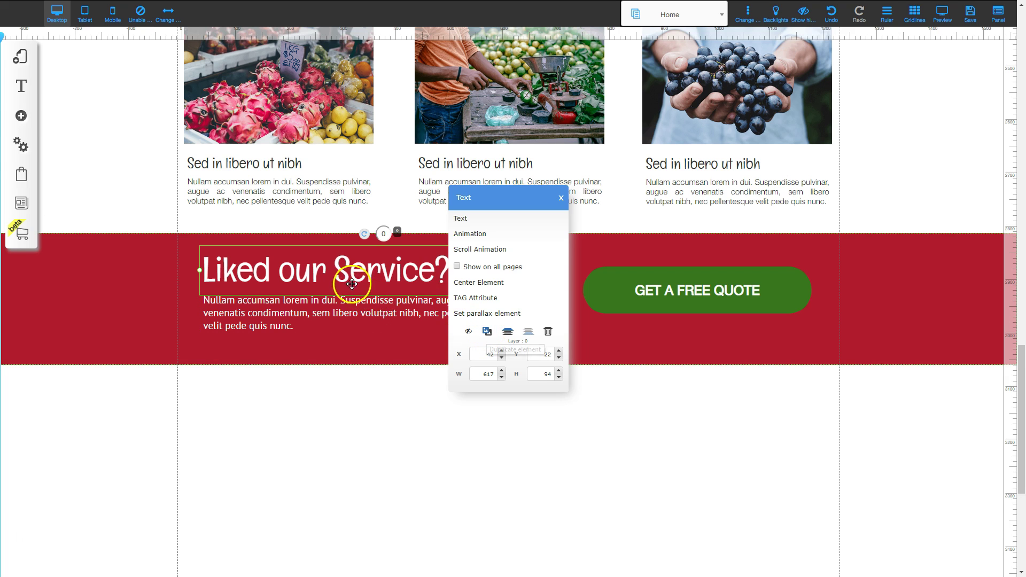
click(487, 332)
drag(487, 334, 516, 439)
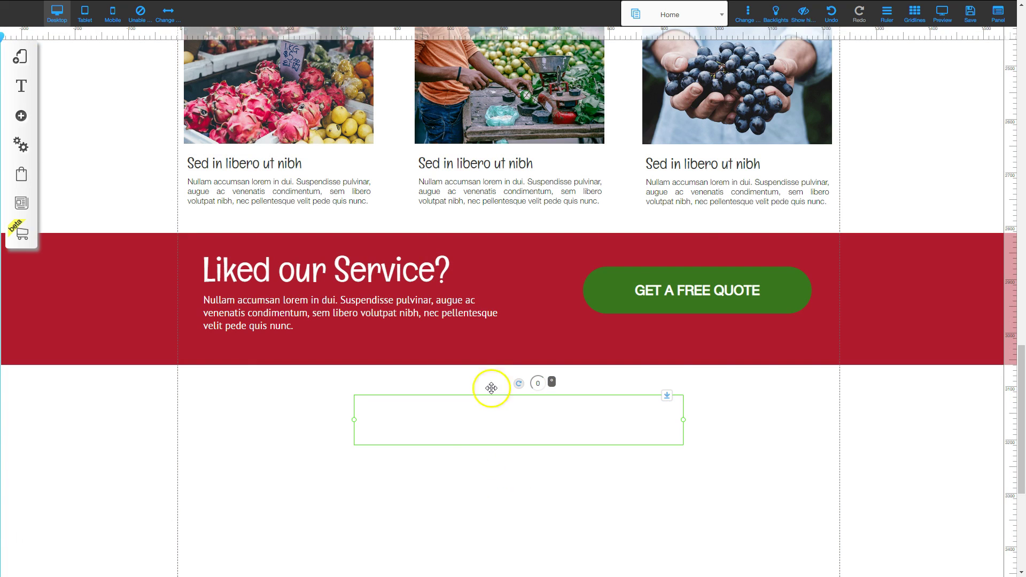
Recolour the copied heading grey #666666.
double_click(505, 420)
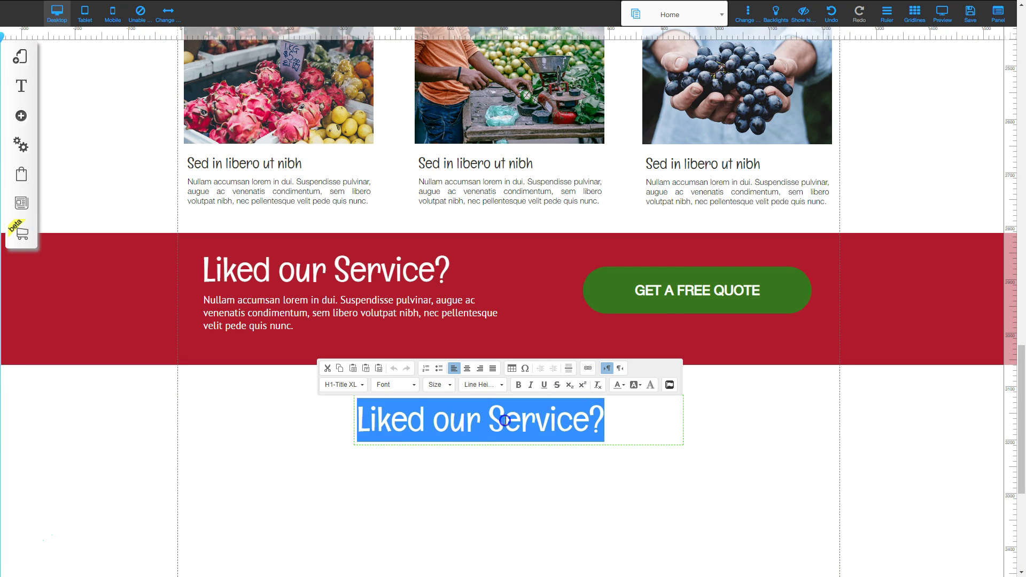
click(623, 386)
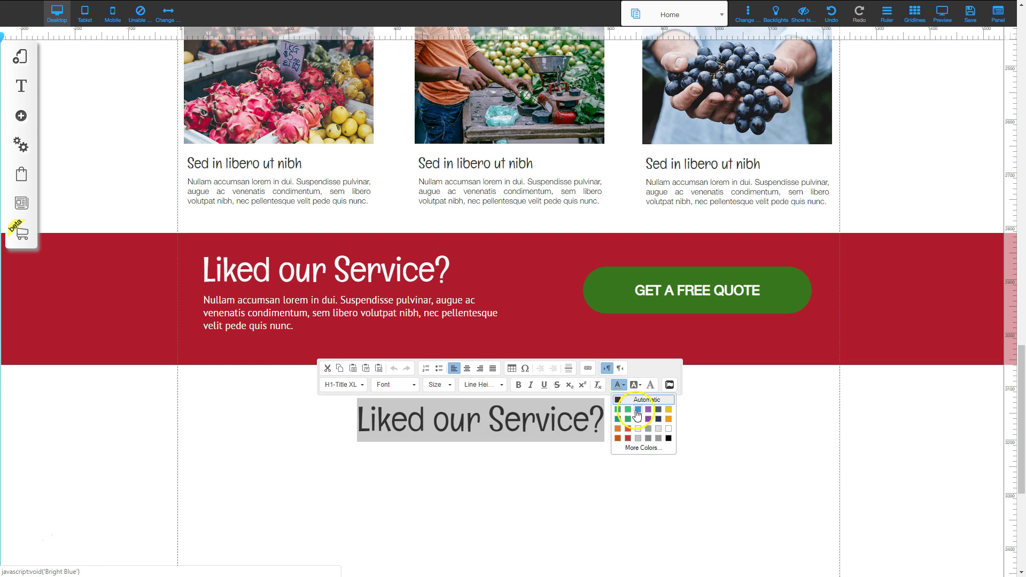
click(650, 439)
click(484, 426)
double_click(486, 426)
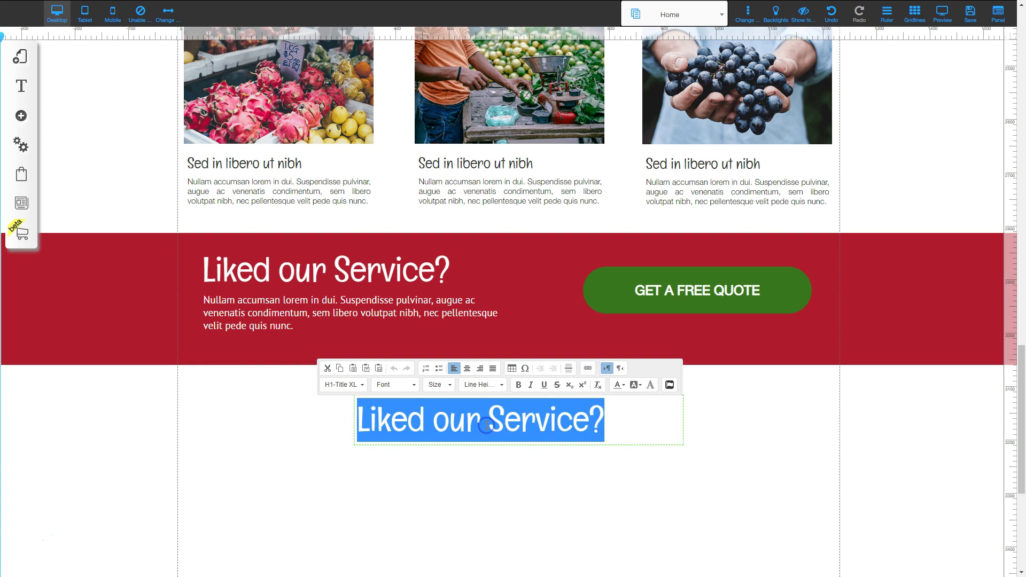
click(619, 386)
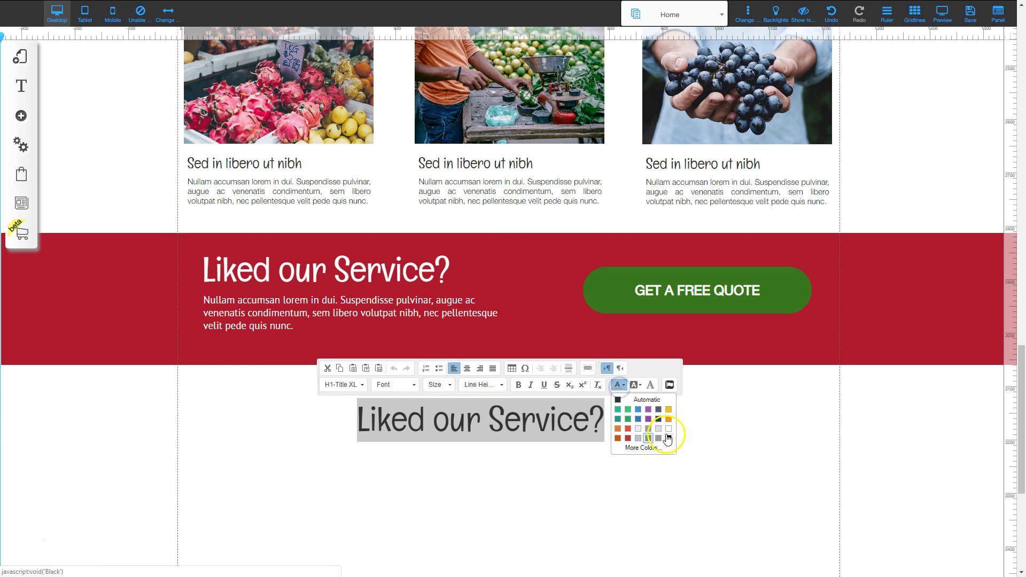
click(645, 448)
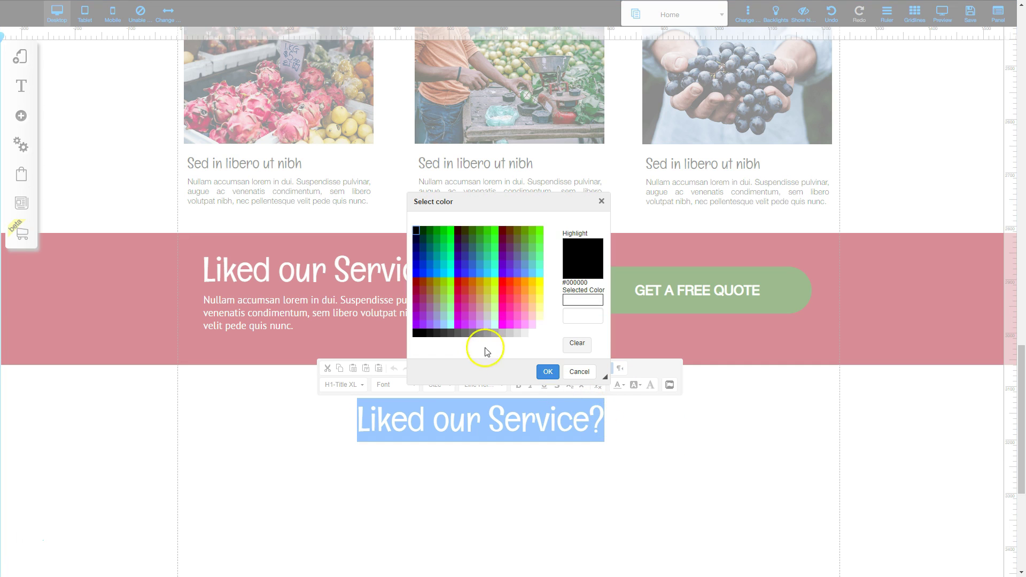
click(466, 336)
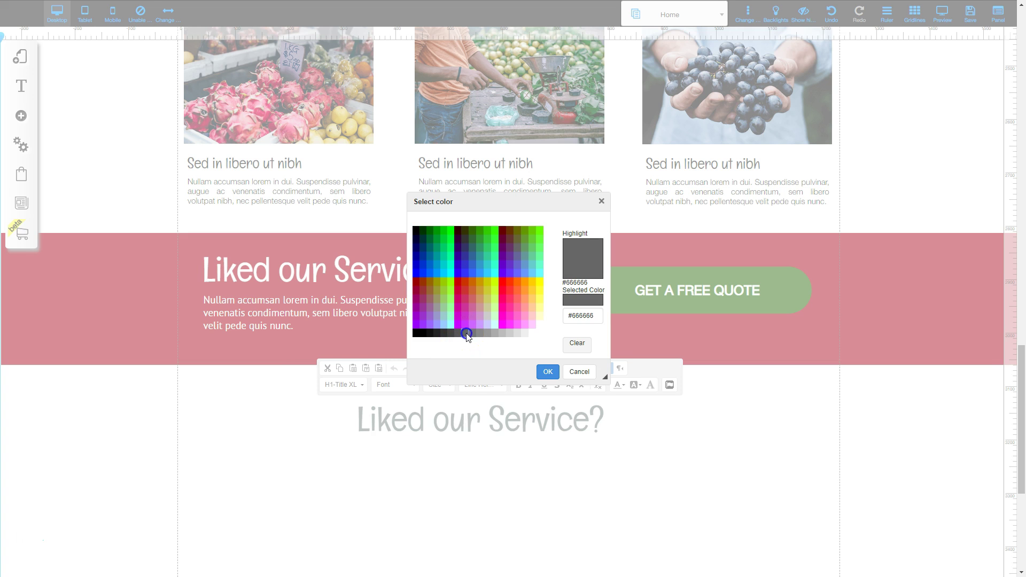
click(548, 371)
click(590, 497)
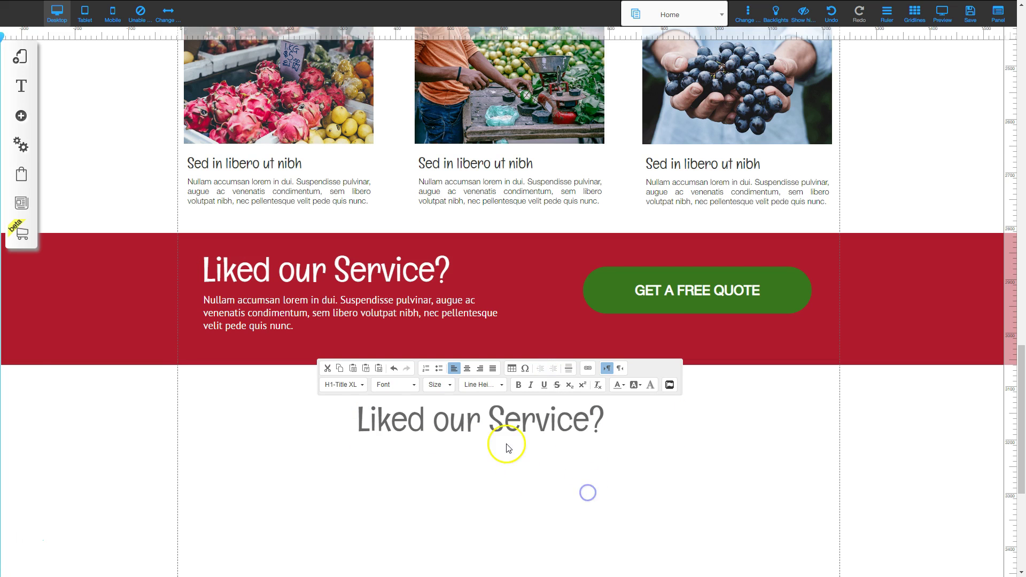
Make the heading bold and centre-align its text.
click(499, 426)
double_click(501, 425)
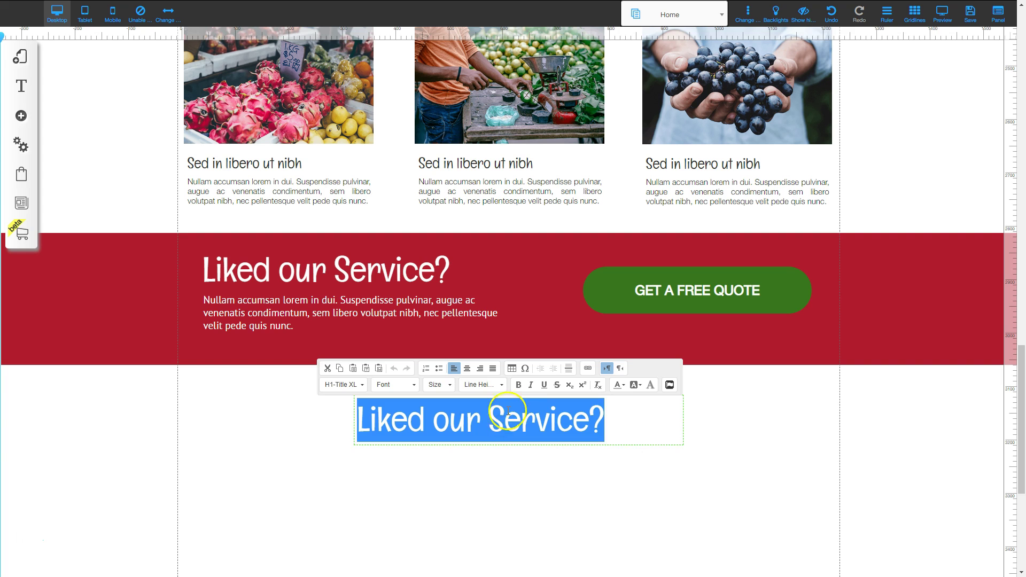
click(518, 385)
click(560, 506)
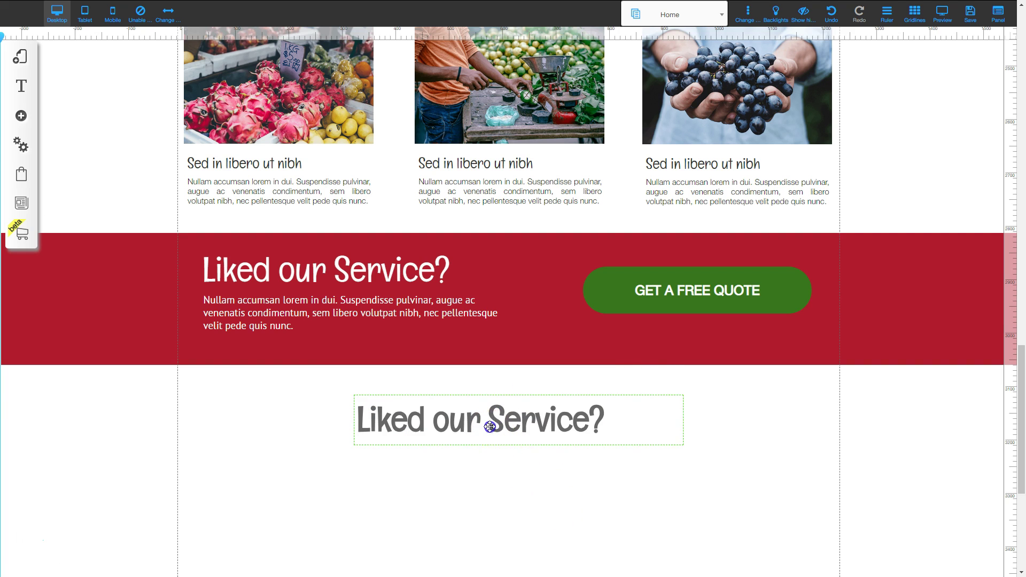
drag(488, 424, 496, 414)
double_click(496, 414)
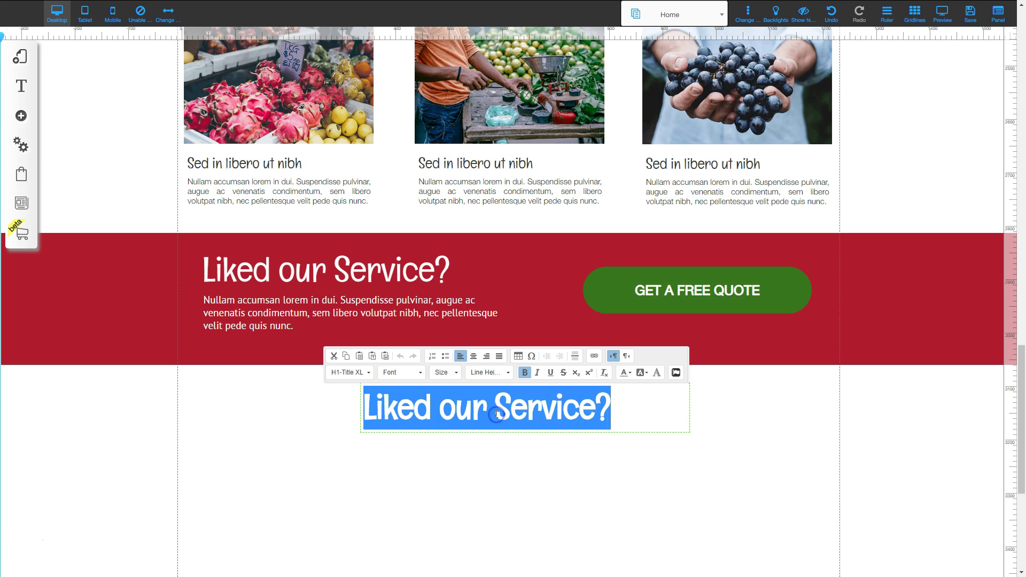
click(495, 412)
click(473, 356)
click(538, 478)
Change the heading text to 'Contact Us' and center the element on the page.
click(513, 408)
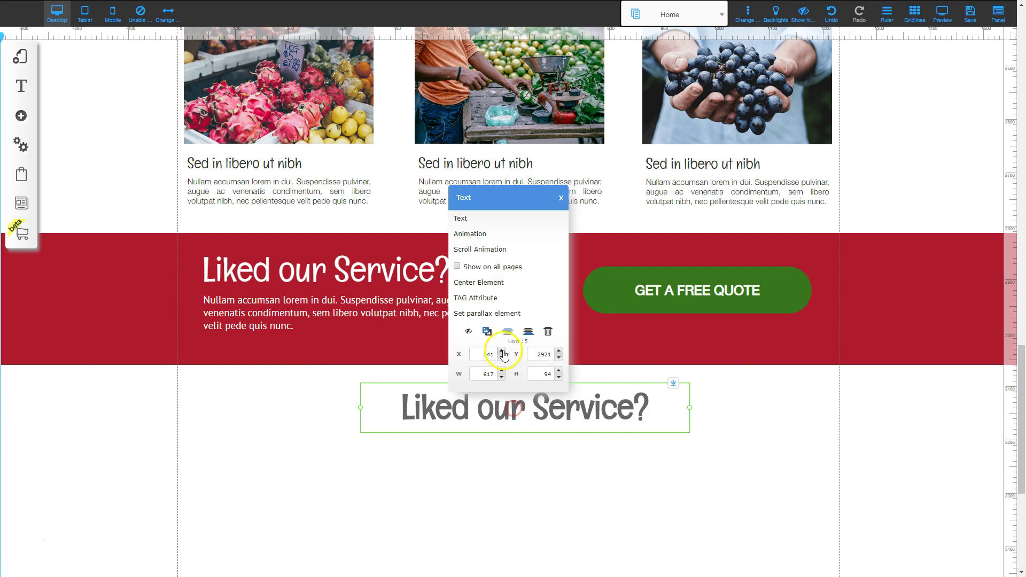
click(484, 282)
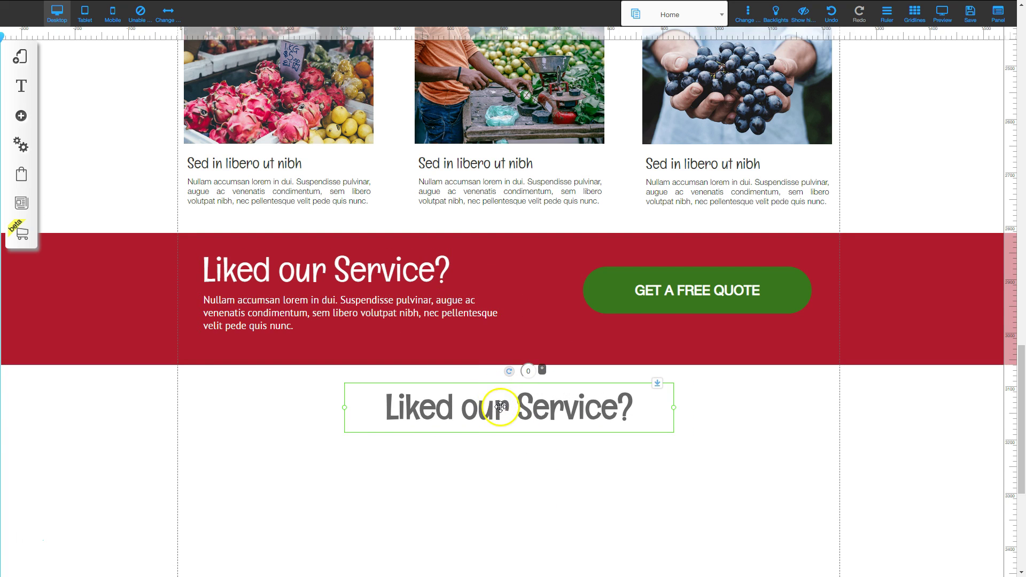
double_click(500, 407)
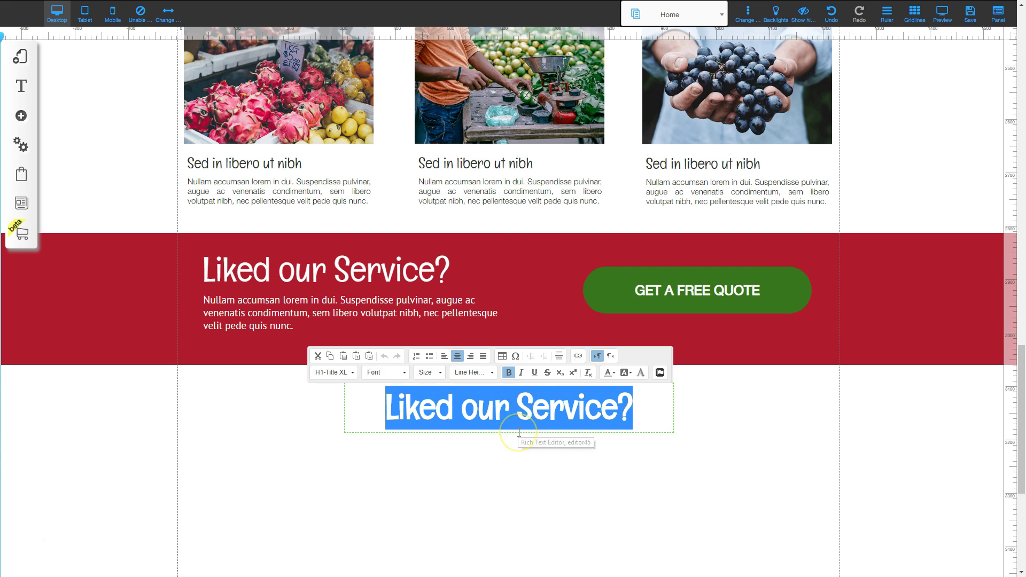
text(Contact Us)
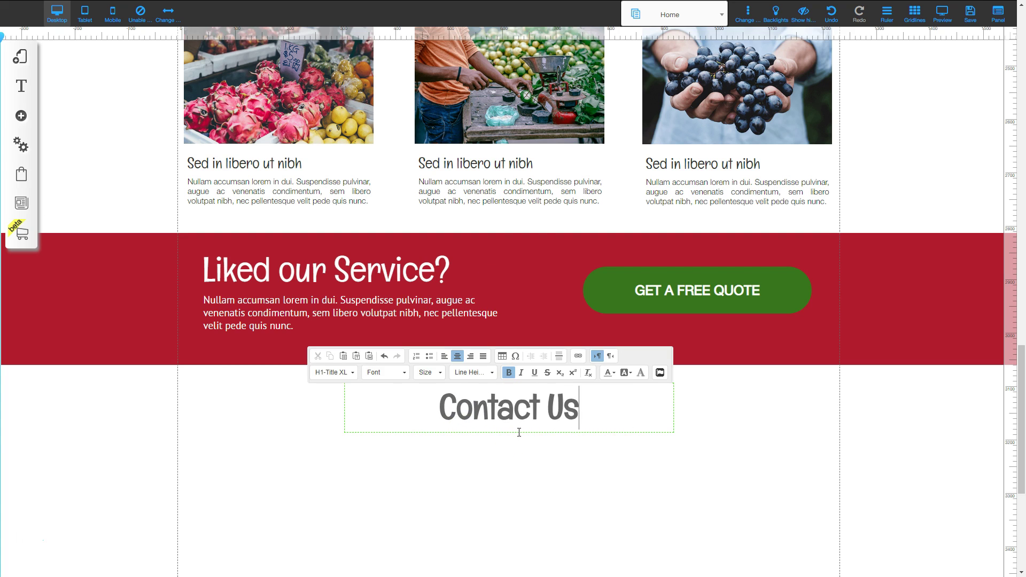
click(527, 426)
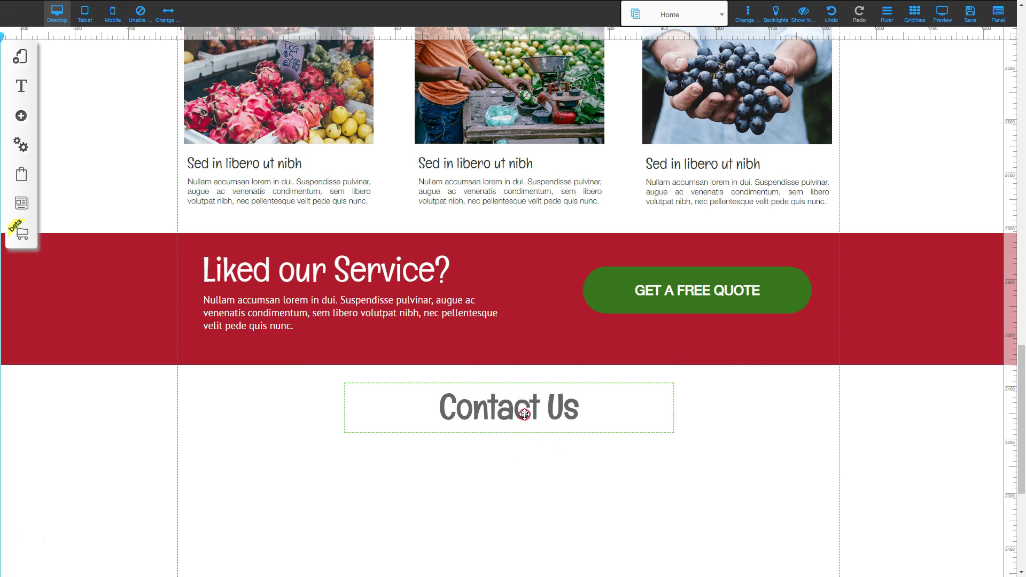
click(525, 413)
click(484, 281)
click(597, 517)
Duplicate the red banner's paragraph and move the copy below the Contact Us heading.
click(358, 312)
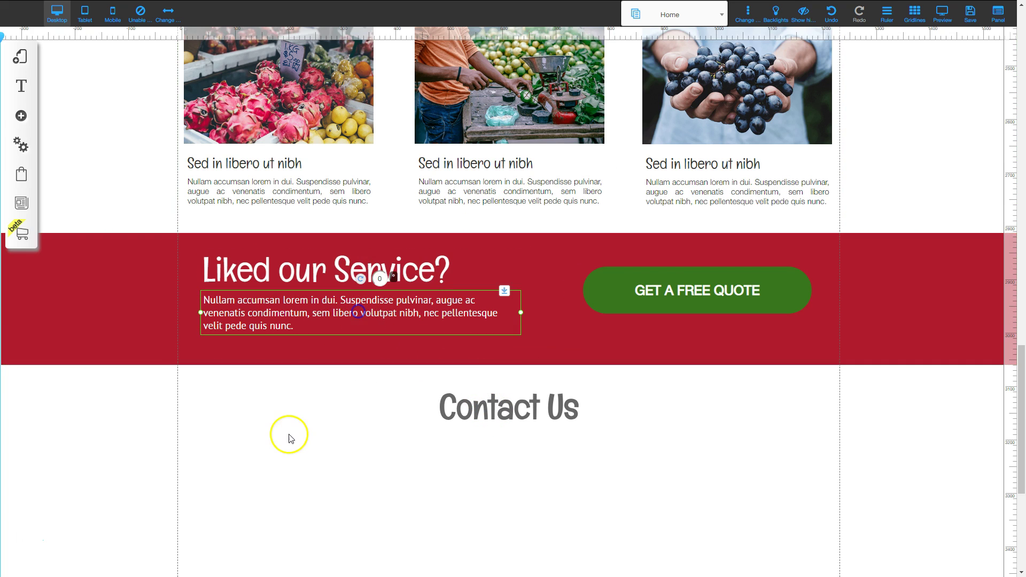
right_click(316, 313)
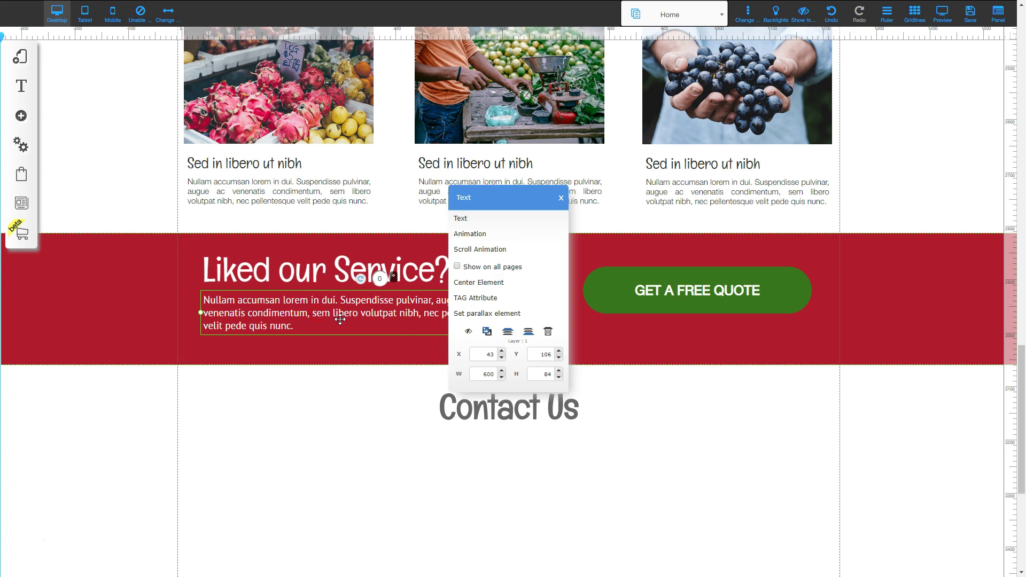
click(487, 332)
drag(379, 324, 504, 487)
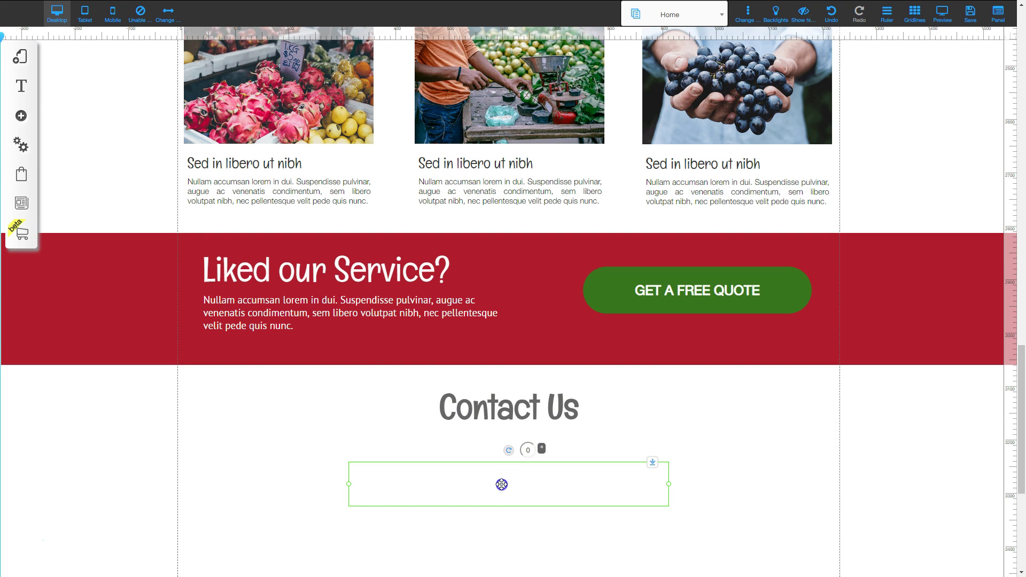
Set the copied paragraph's text colour to dark grey #555555.
double_click(501, 485)
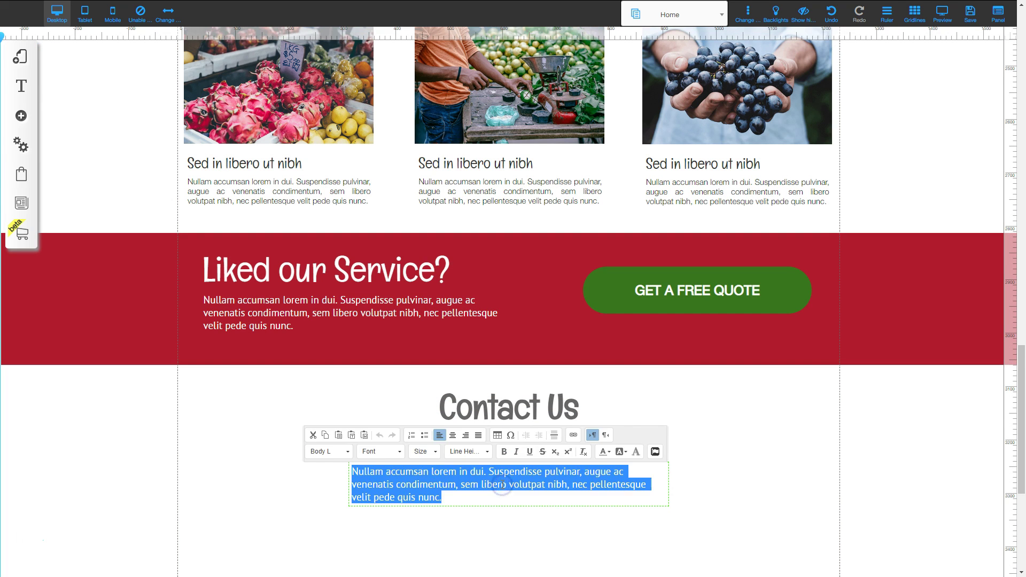
click(605, 452)
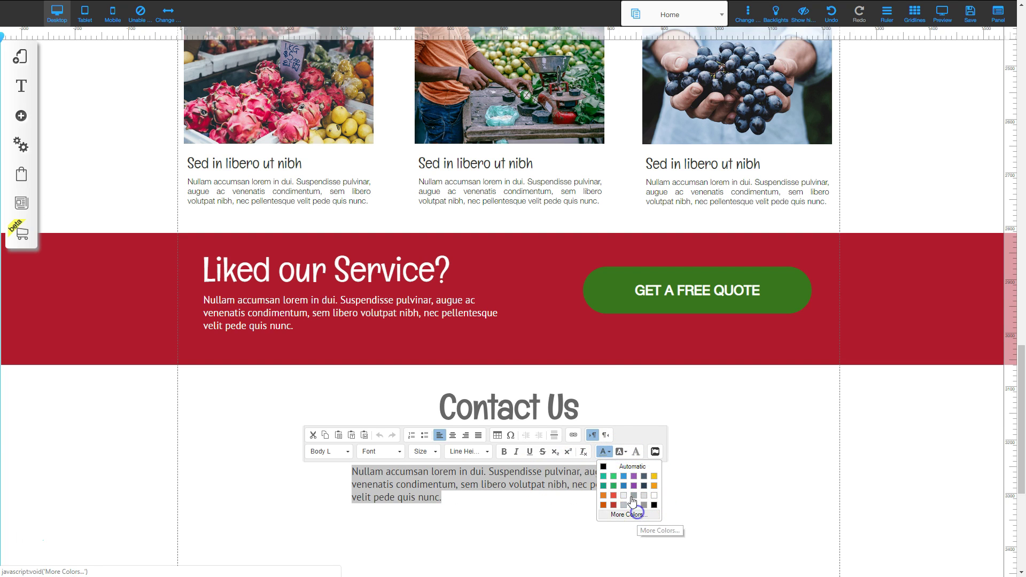
click(630, 515)
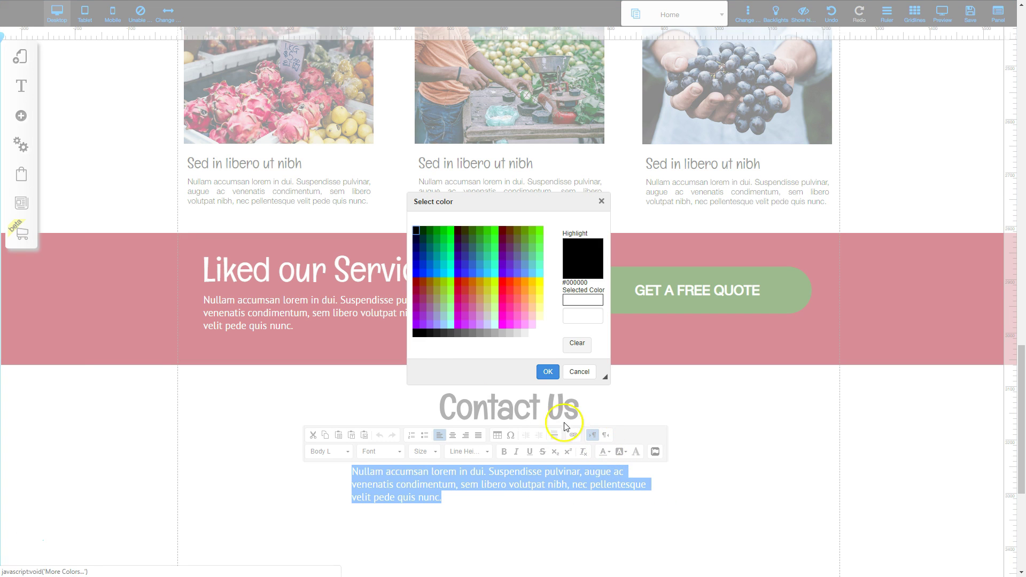
click(458, 333)
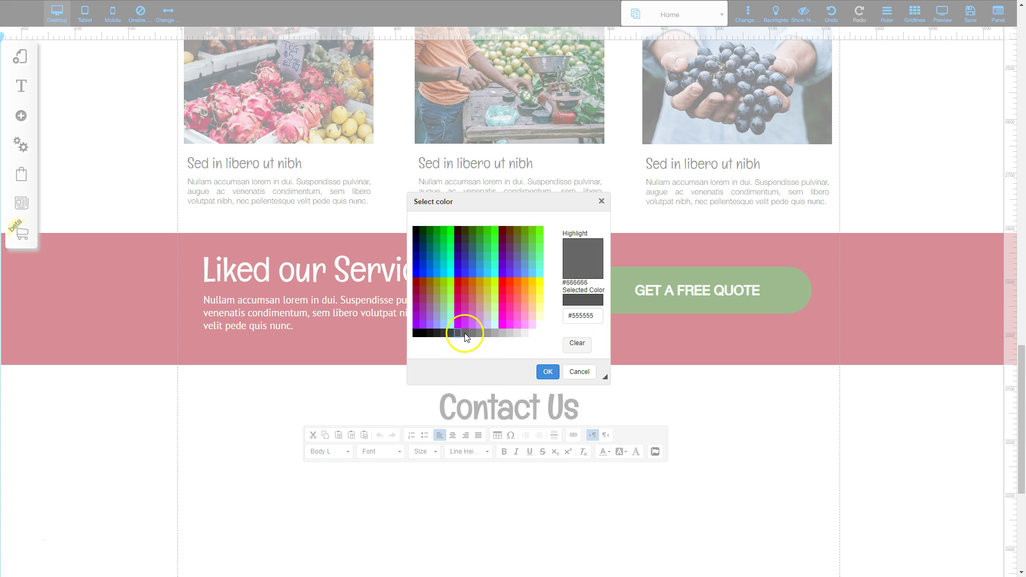
click(548, 372)
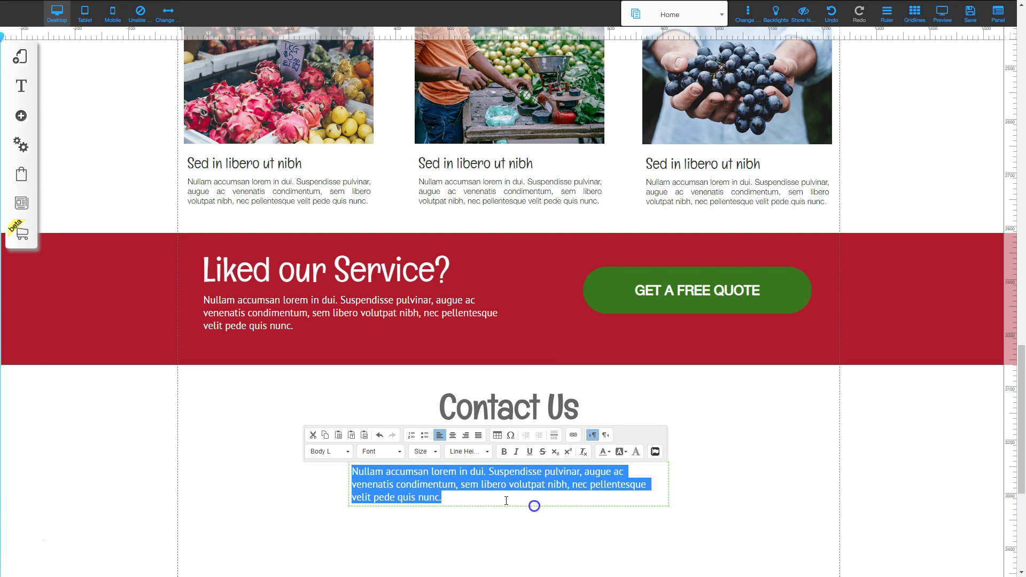
Widen the grey paragraph box to two lines and position it under the heading.
click(657, 476)
click(492, 489)
click(481, 490)
drag(348, 492, 274, 476)
drag(447, 469, 477, 456)
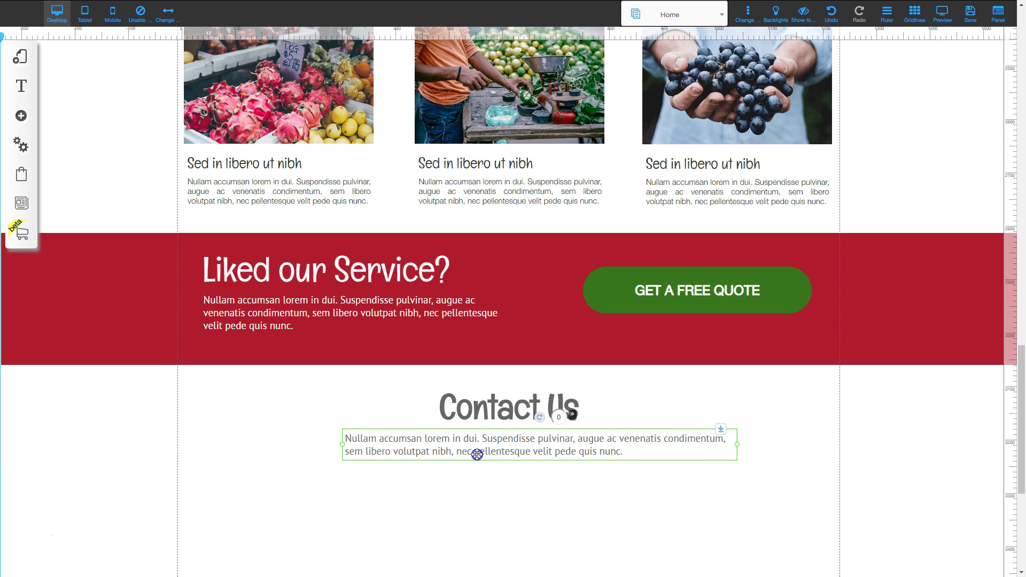
double_click(477, 454)
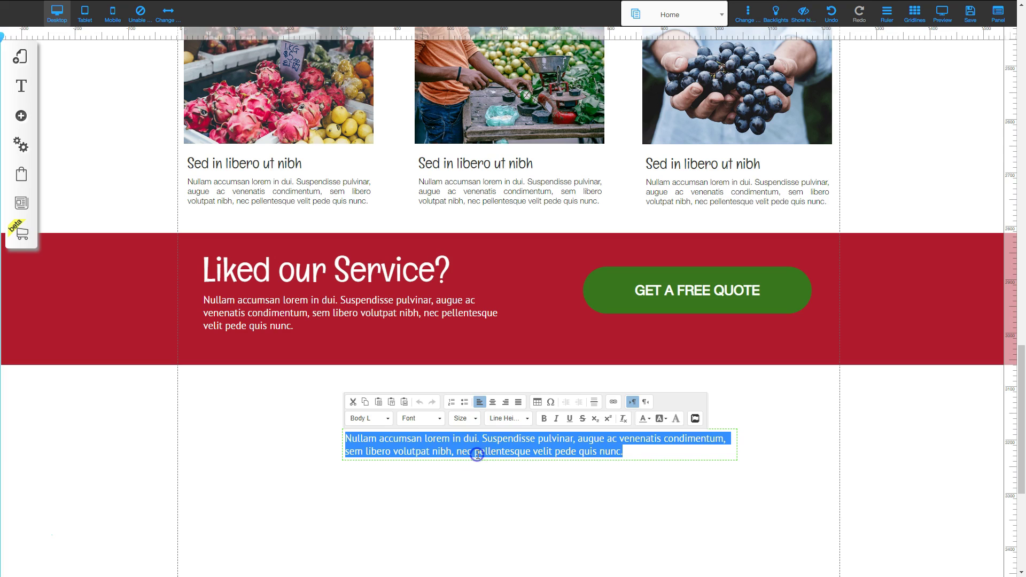
Center-align the paragraph and replace its text with the pasted Vestibulum text.
click(493, 402)
key(ctrl+v)
click(764, 474)
click(603, 450)
click(341, 459)
Widen the Vestibulum paragraph and remove the line break before 'Vestibulum suscipit'.
click(365, 444)
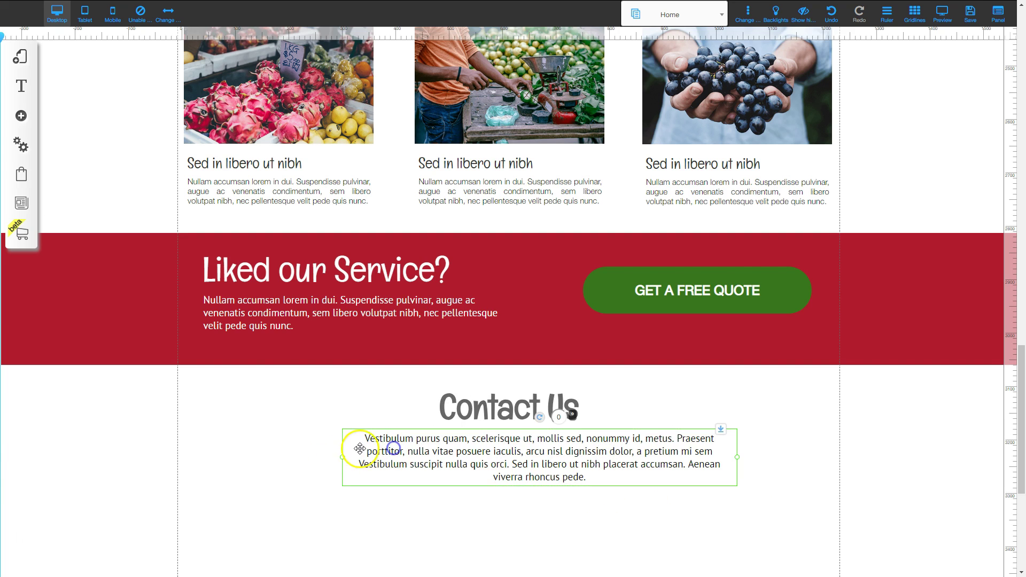
drag(331, 458, 236, 454)
drag(452, 453, 458, 453)
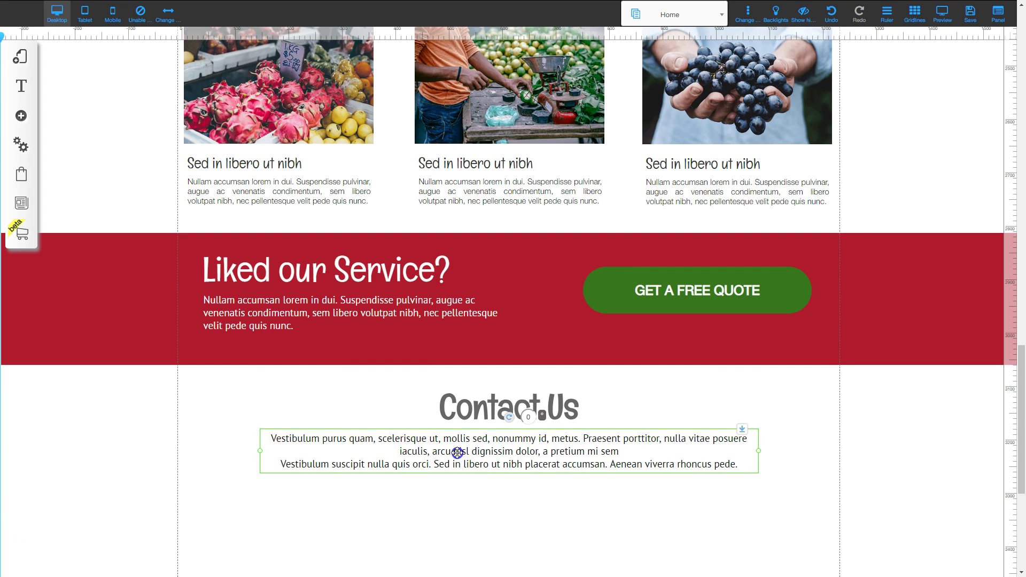
click(333, 459)
double_click(288, 469)
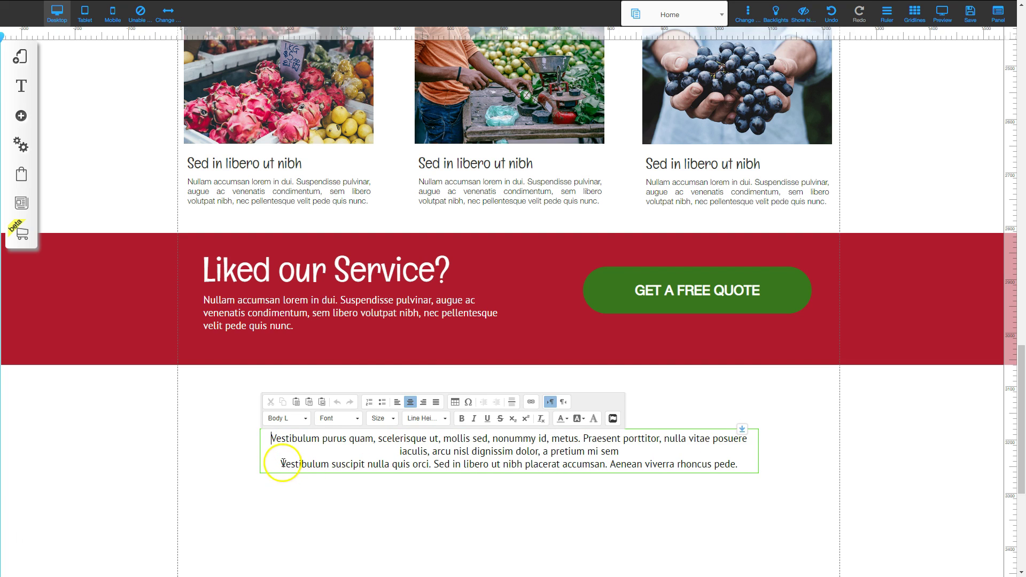
key(BackSpace)
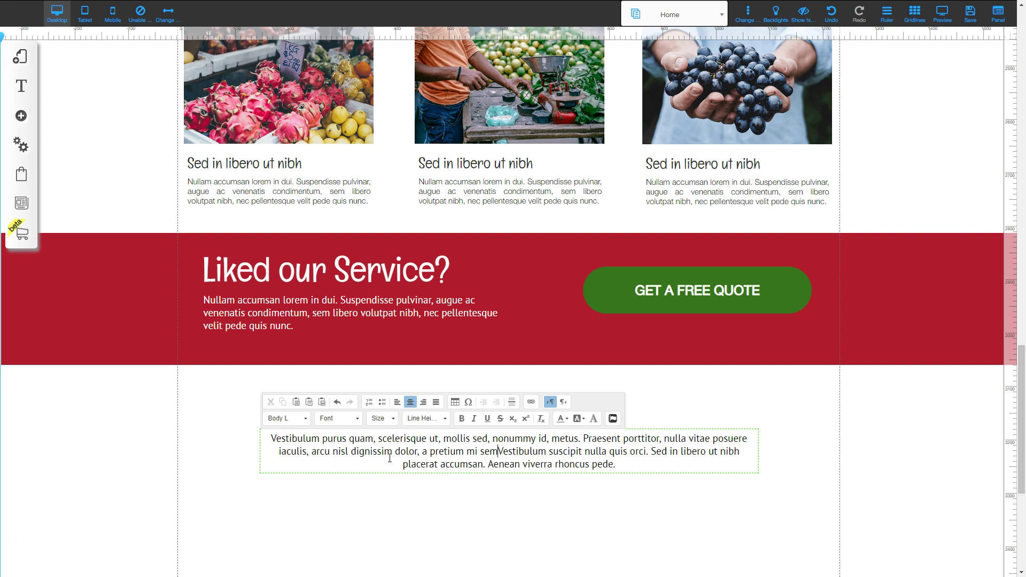
click(492, 500)
Center the paragraph on the page using Center Element.
click(531, 455)
drag(531, 456, 527, 452)
right_click(529, 452)
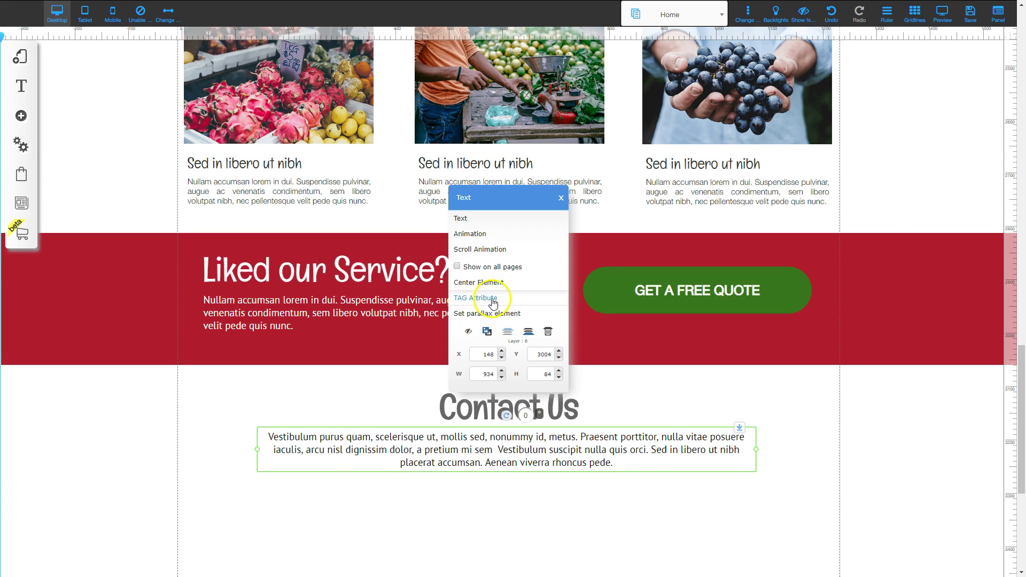
click(479, 282)
click(580, 517)
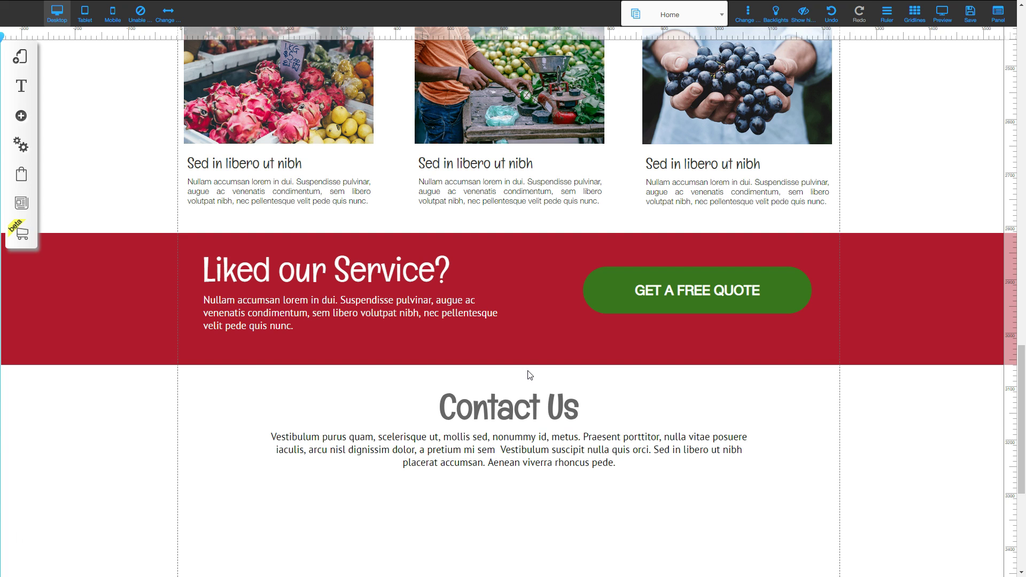
click(545, 401)
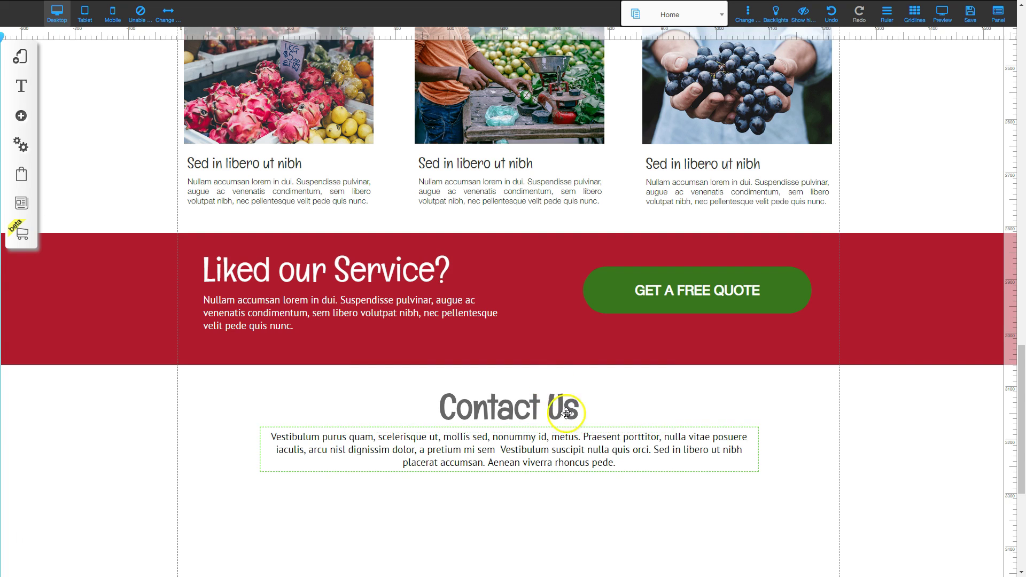
Insert the second Contact form design with name, email, subject, message and Send.
scroll(568, 413, down, 3)
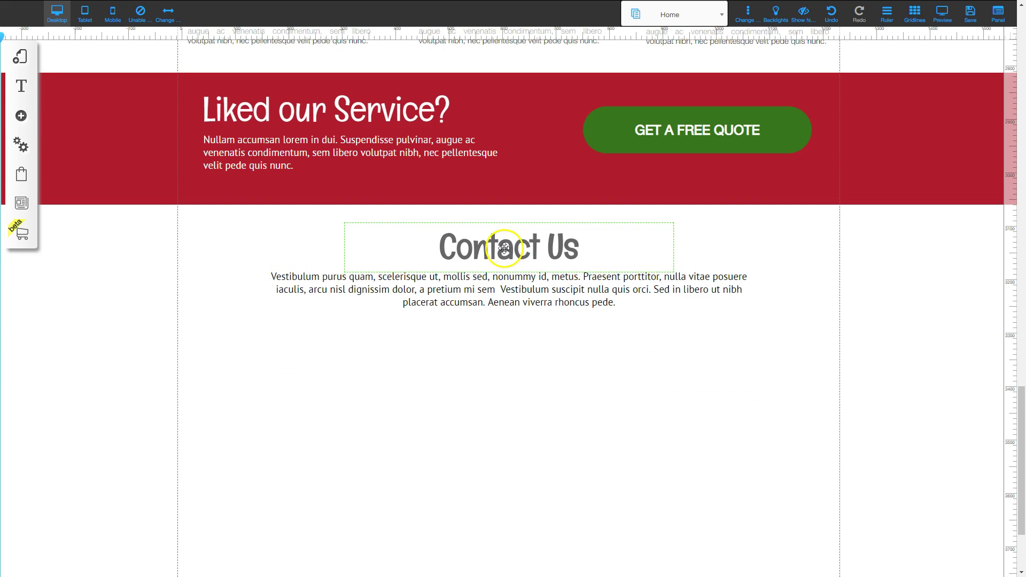
click(22, 119)
click(87, 373)
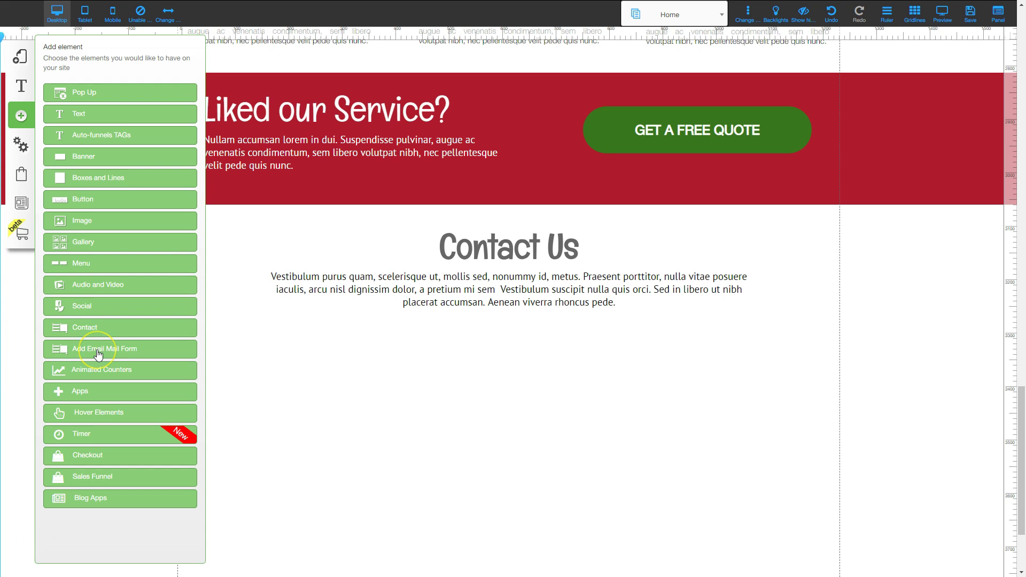
click(81, 336)
click(84, 329)
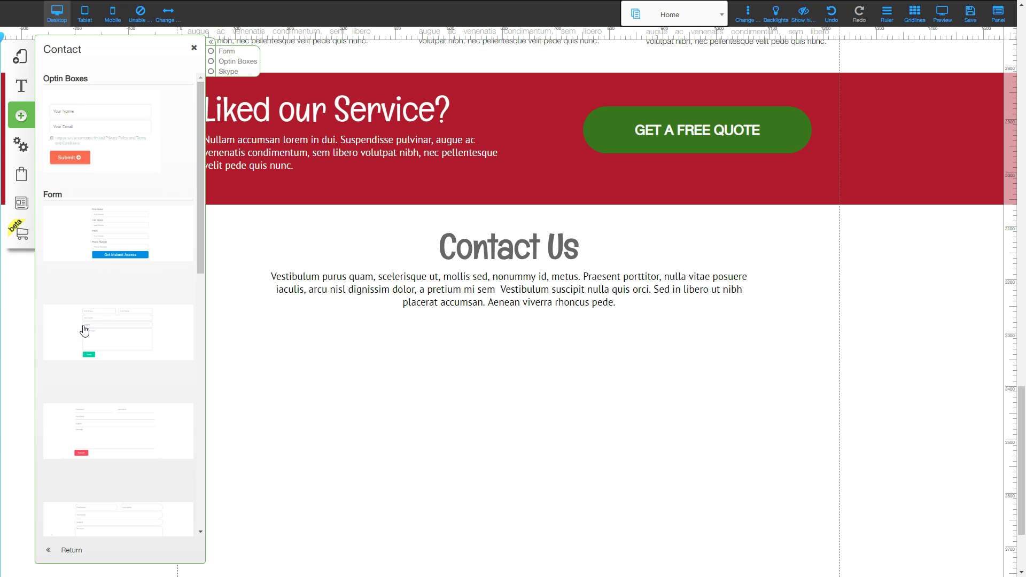
scroll(115, 437, down, 2)
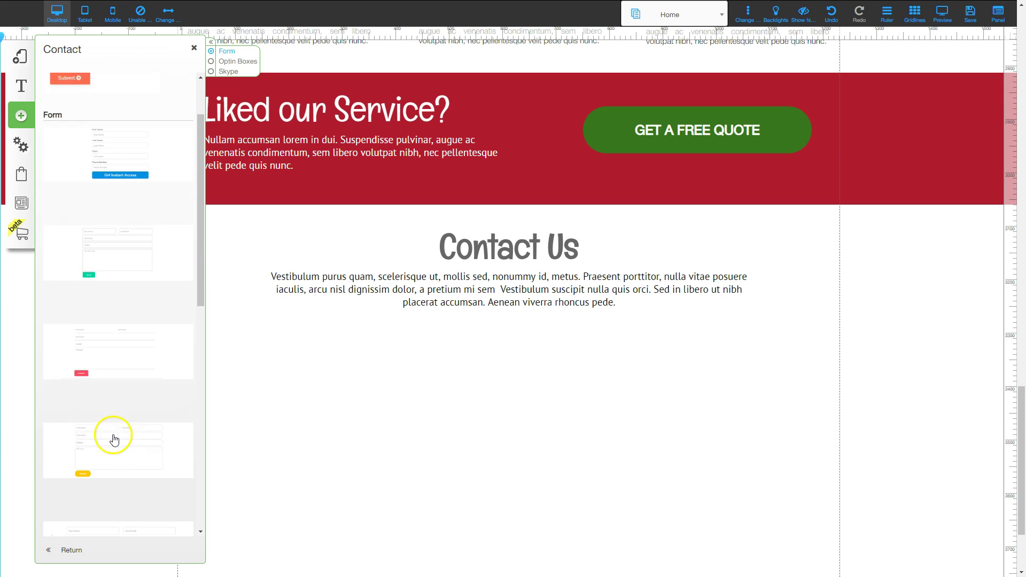
scroll(114, 439, down, 7)
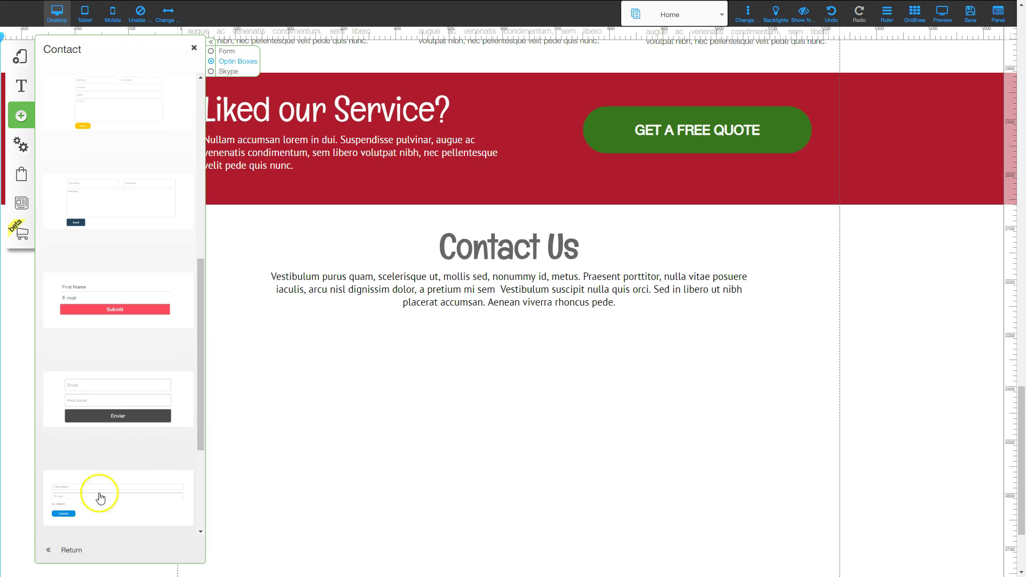
scroll(100, 499, down, 3)
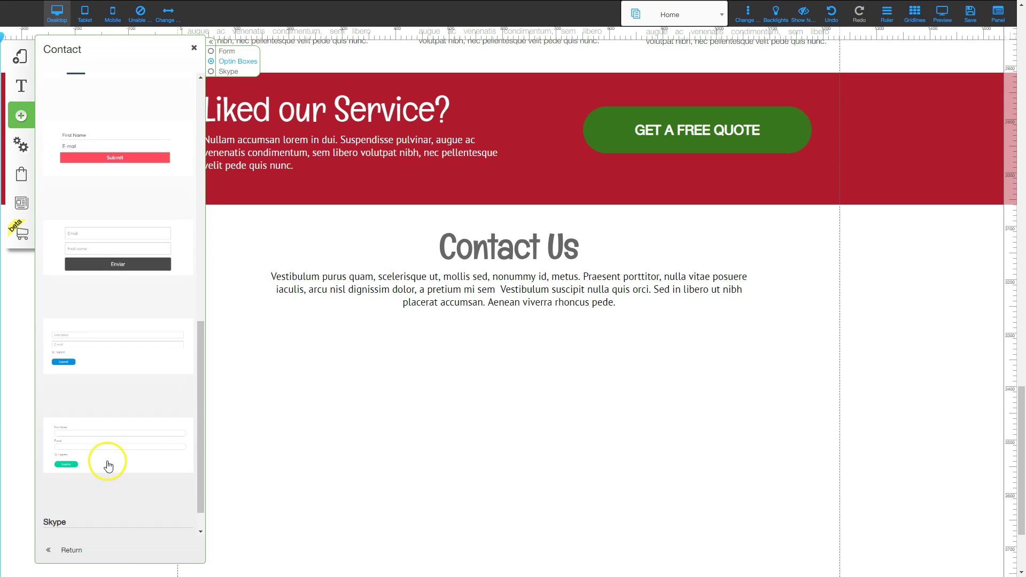
scroll(109, 466, up, 11)
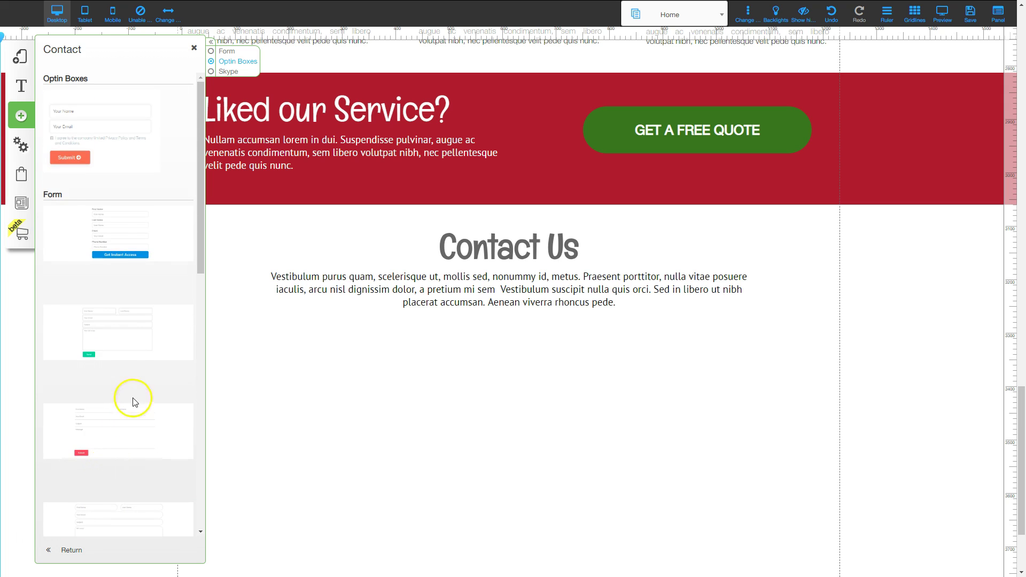
scroll(114, 356, down, 1)
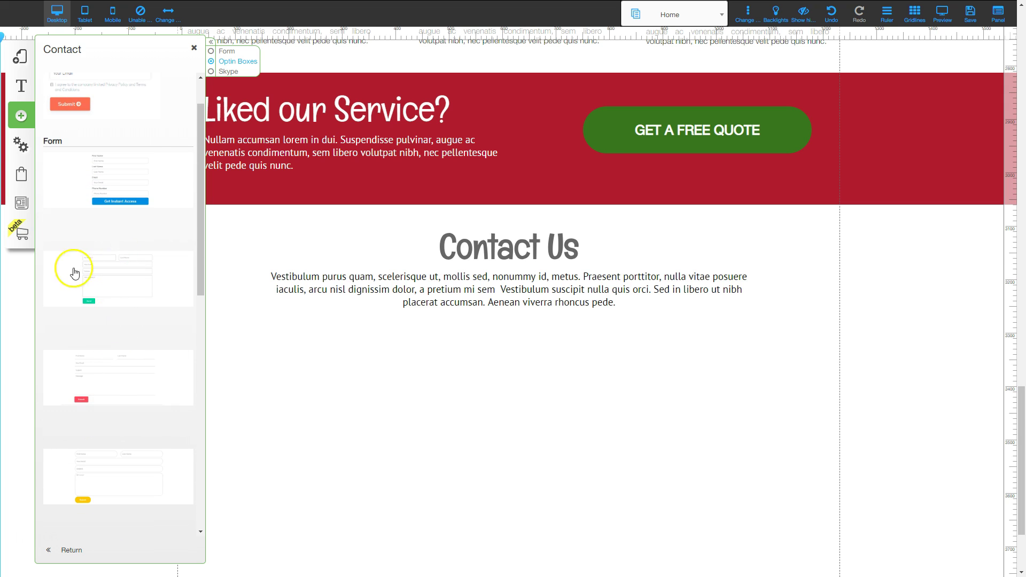
click(116, 274)
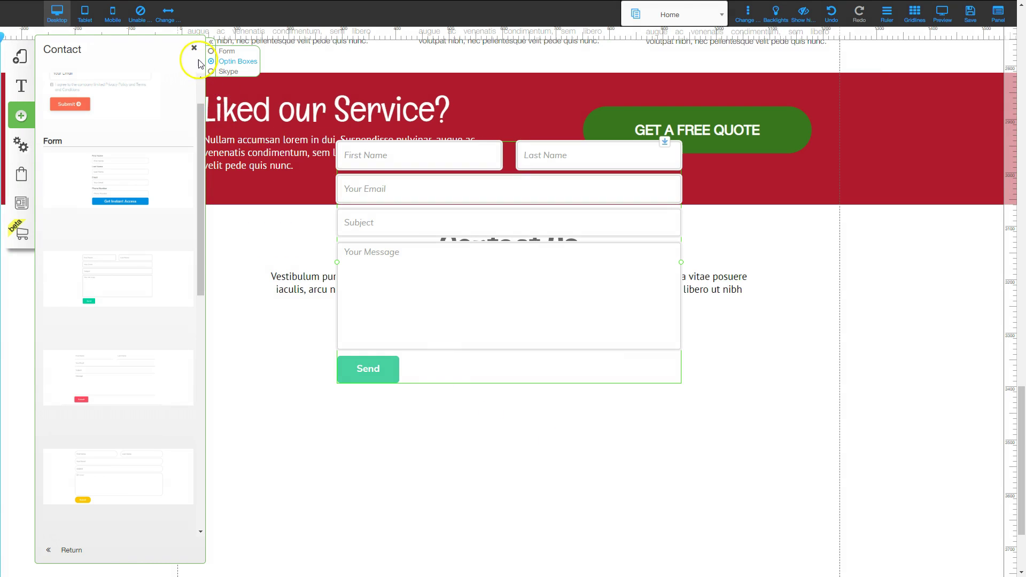
Place the contact form centered beneath the Contact Us paragraph.
click(197, 48)
drag(533, 251, 526, 428)
scroll(524, 427, down, 2)
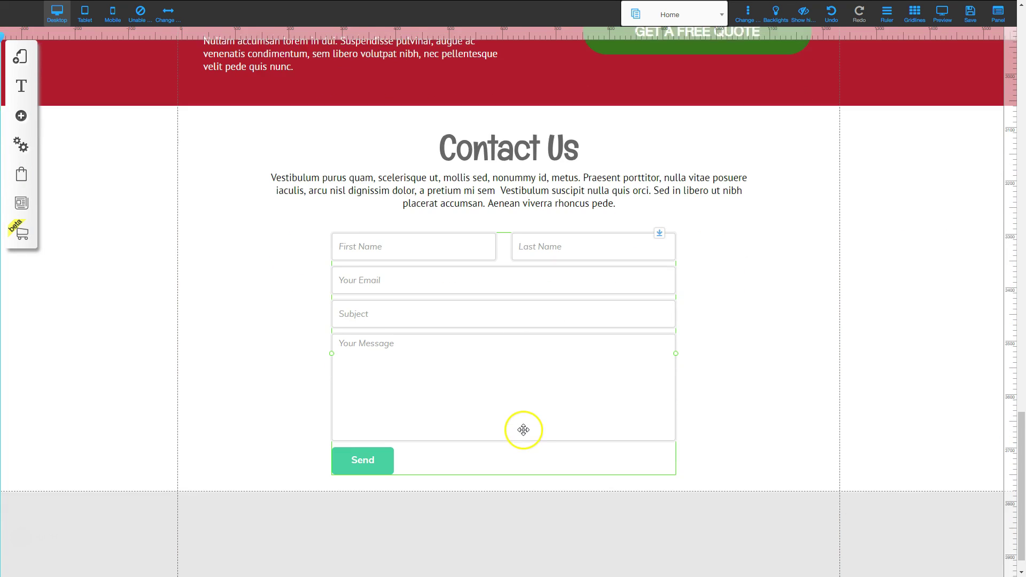
drag(497, 336, 507, 325)
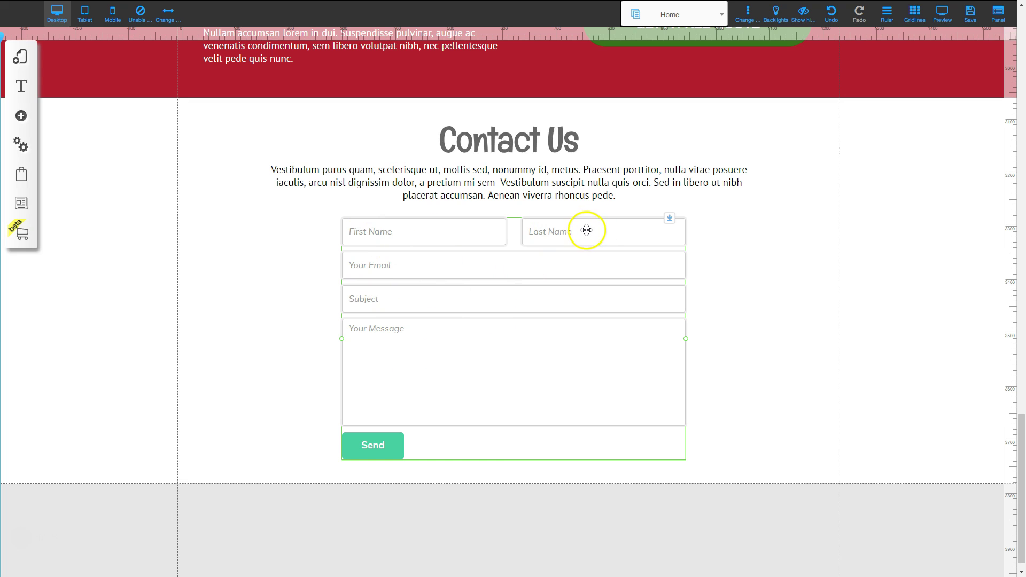
Open the contact form's Elements editor and delete the Last Name column.
right_click(489, 348)
click(478, 201)
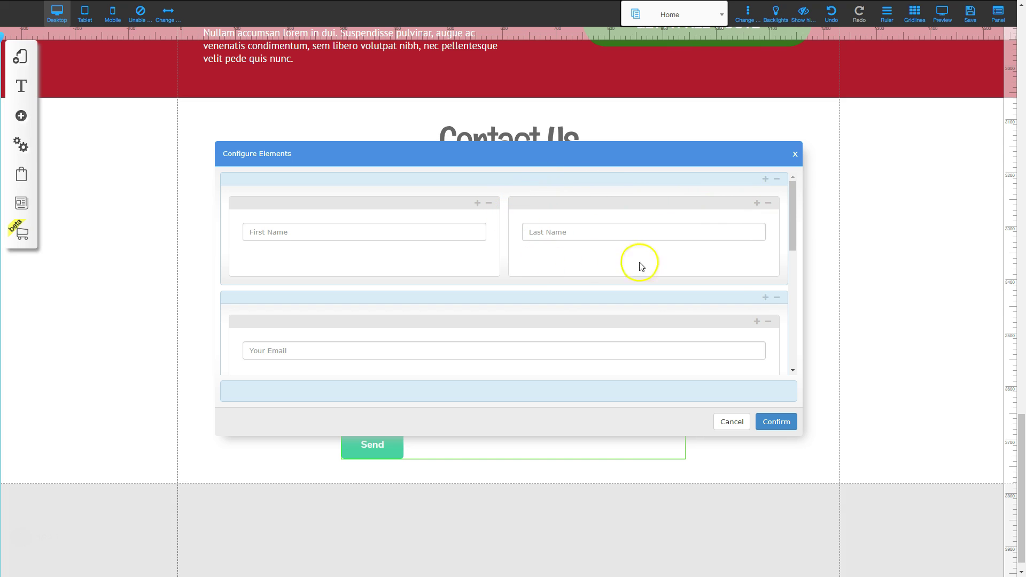
click(769, 205)
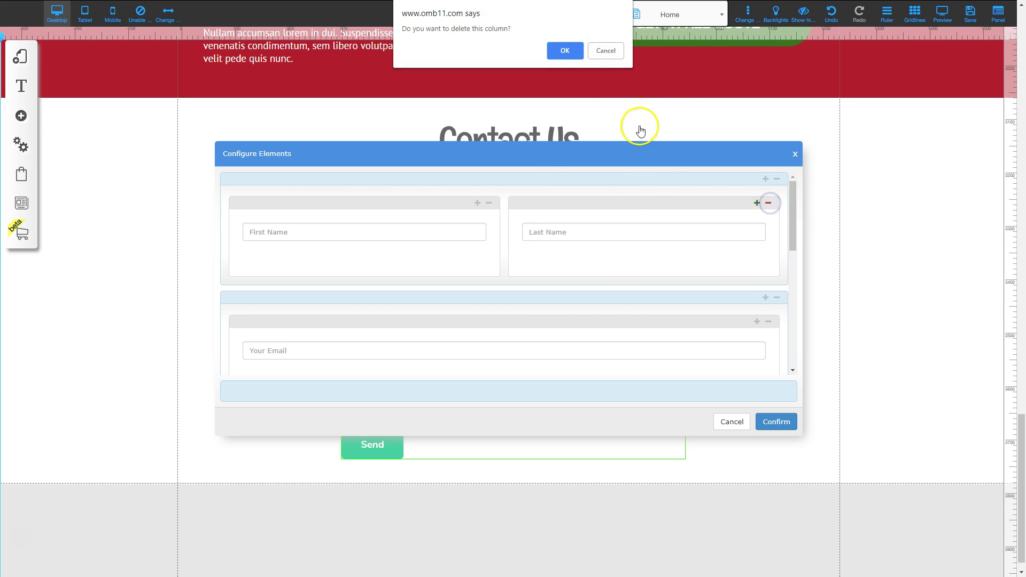
click(570, 50)
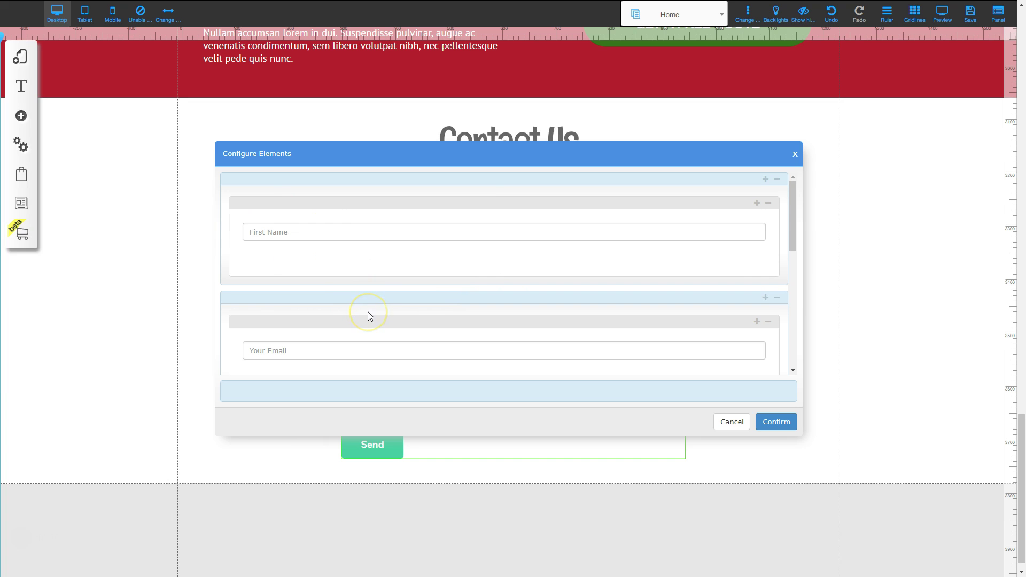
Move First Name and Subject into a single column, deleting the emptied columns.
drag(343, 231, 333, 366)
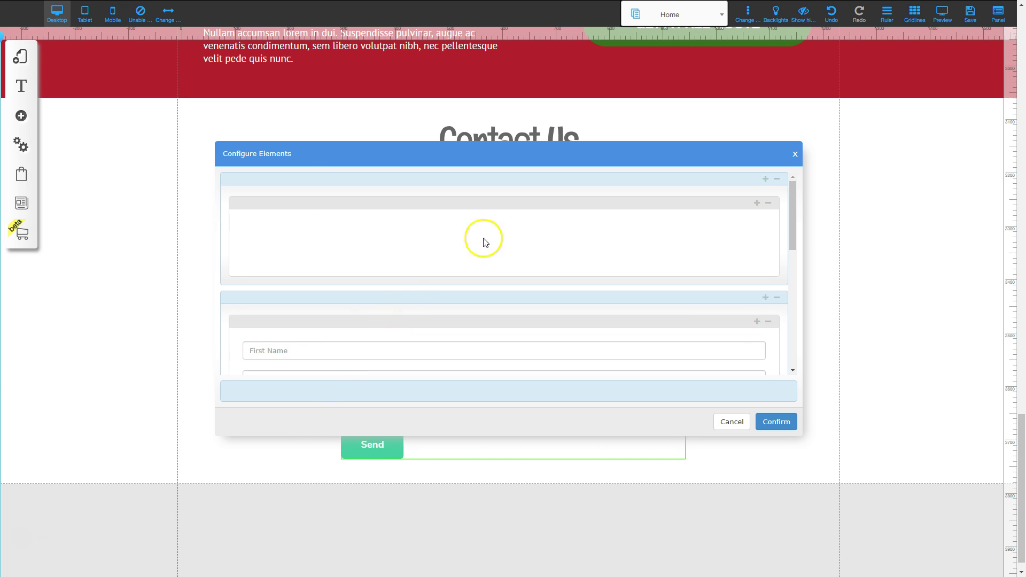
click(769, 206)
click(561, 47)
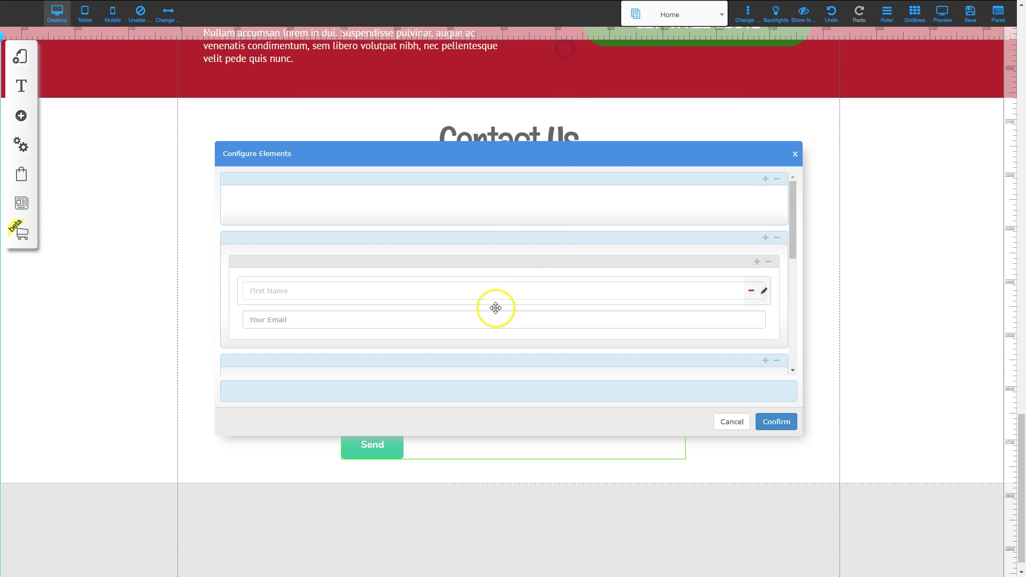
scroll(494, 310, down, 2)
scroll(494, 310, down, 1)
drag(343, 312, 344, 206)
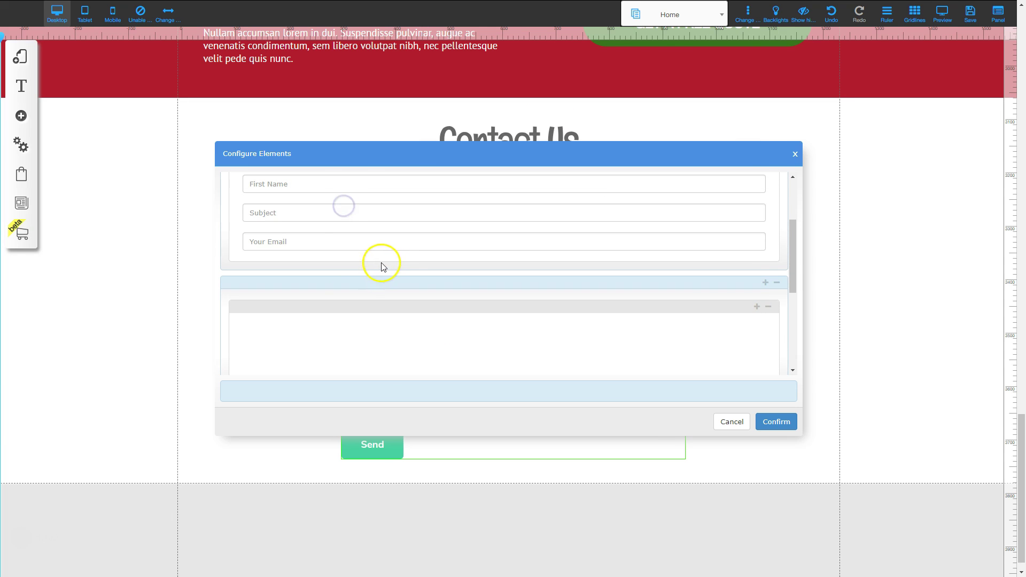
scroll(710, 344, down, 3)
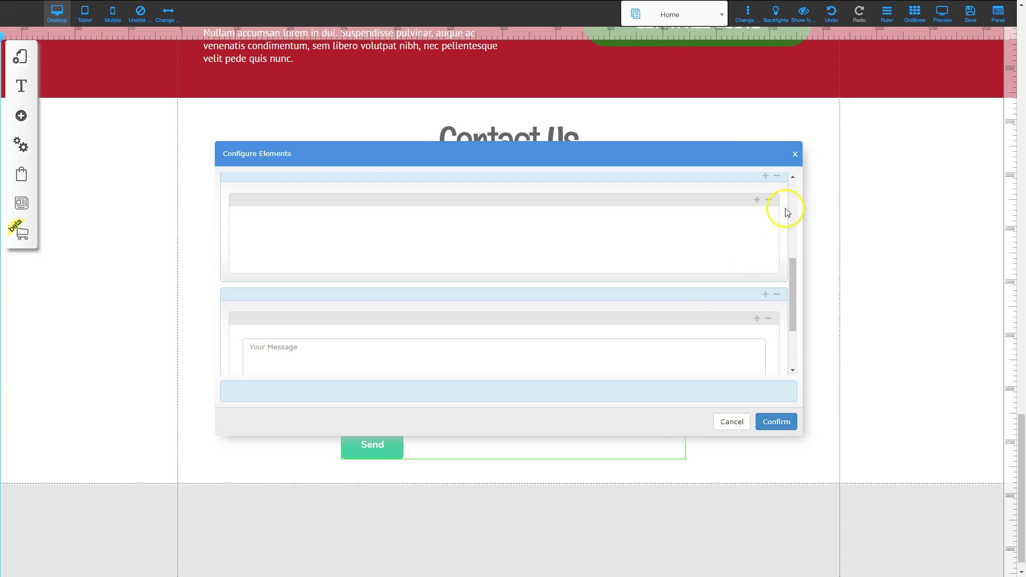
click(770, 201)
click(566, 49)
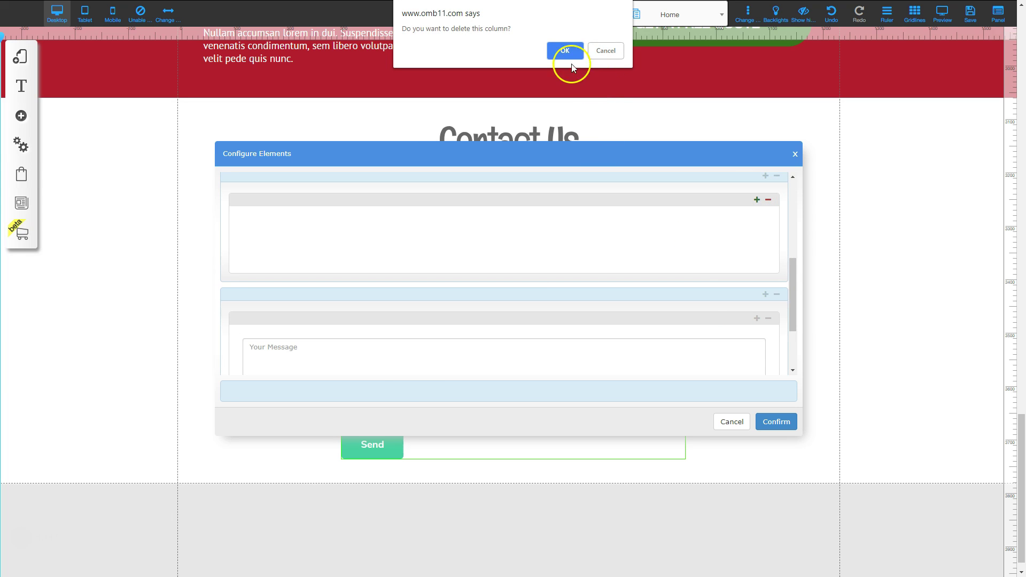
Delete the leftover empty rows and place Your Email between First Name and Subject.
scroll(394, 394, up, 2)
drag(360, 357, 357, 235)
scroll(505, 315, down, 3)
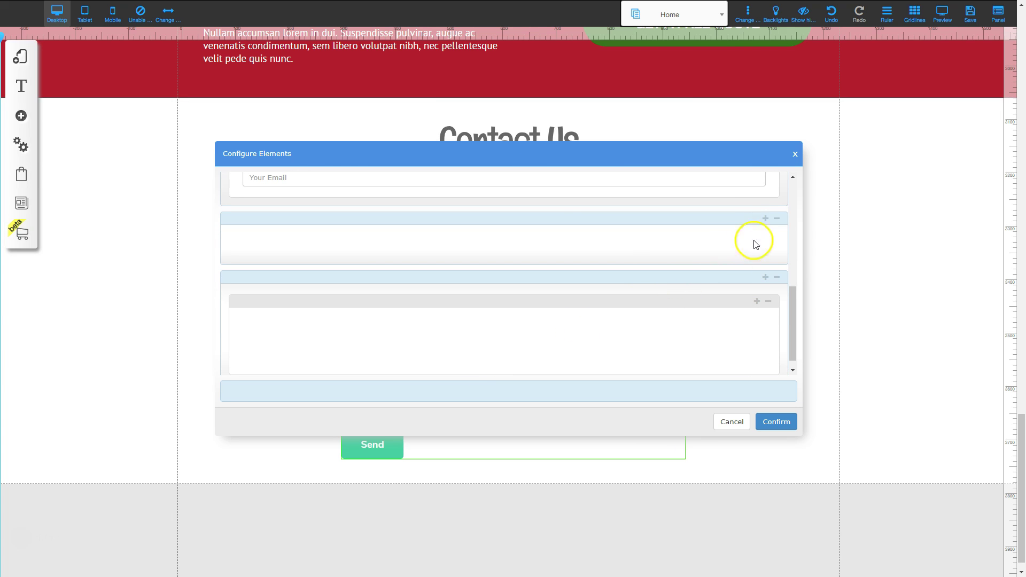
click(776, 218)
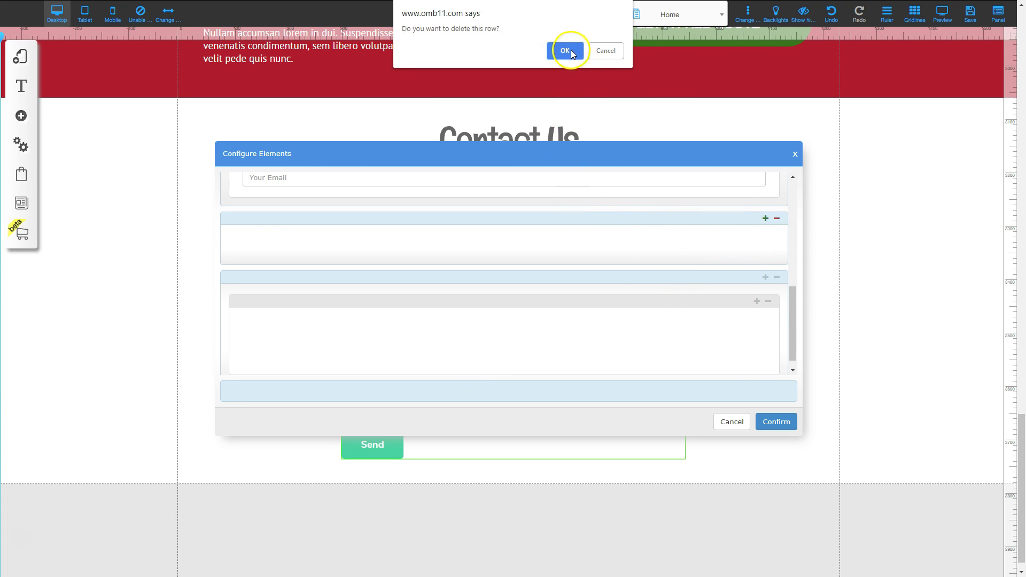
click(571, 53)
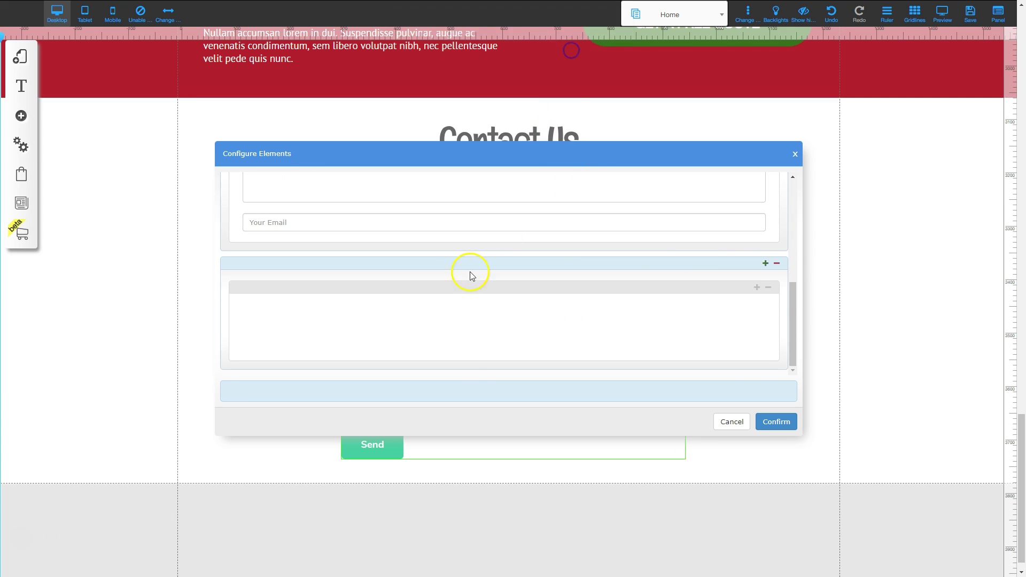
click(777, 263)
click(564, 50)
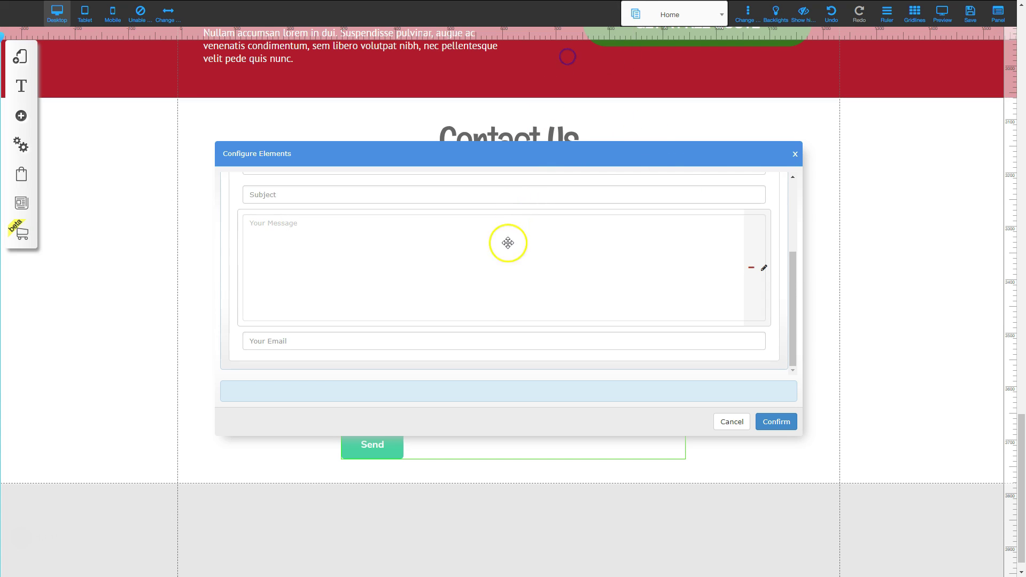
scroll(505, 278, up, 2)
scroll(387, 300, down, 4)
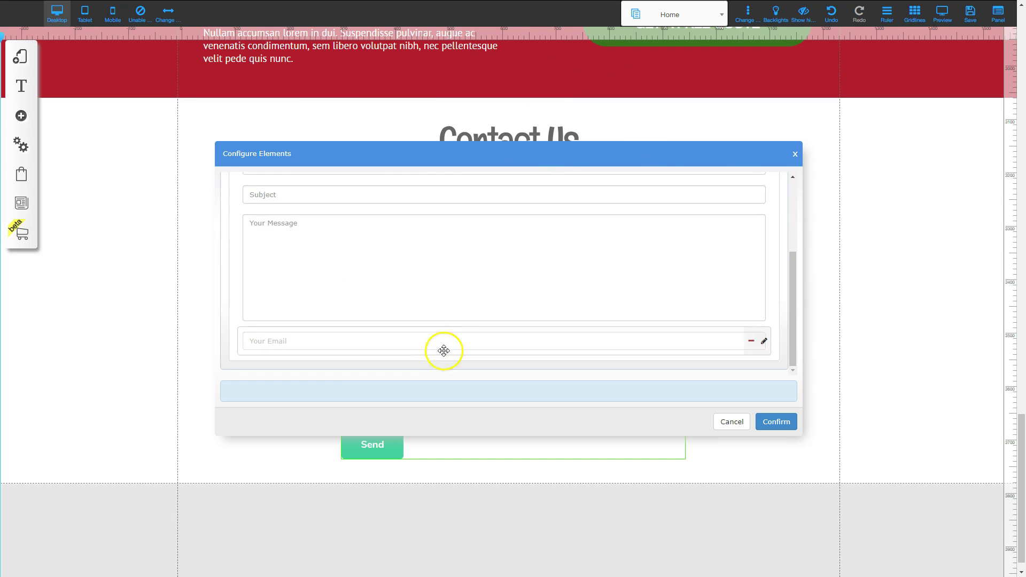
scroll(348, 256, up, 2)
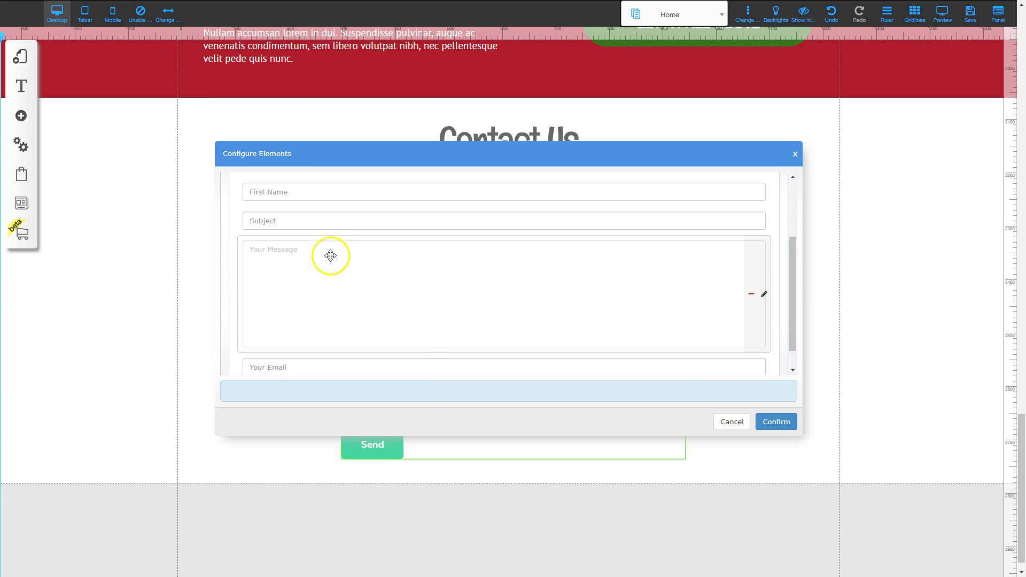
scroll(334, 287, down, 2)
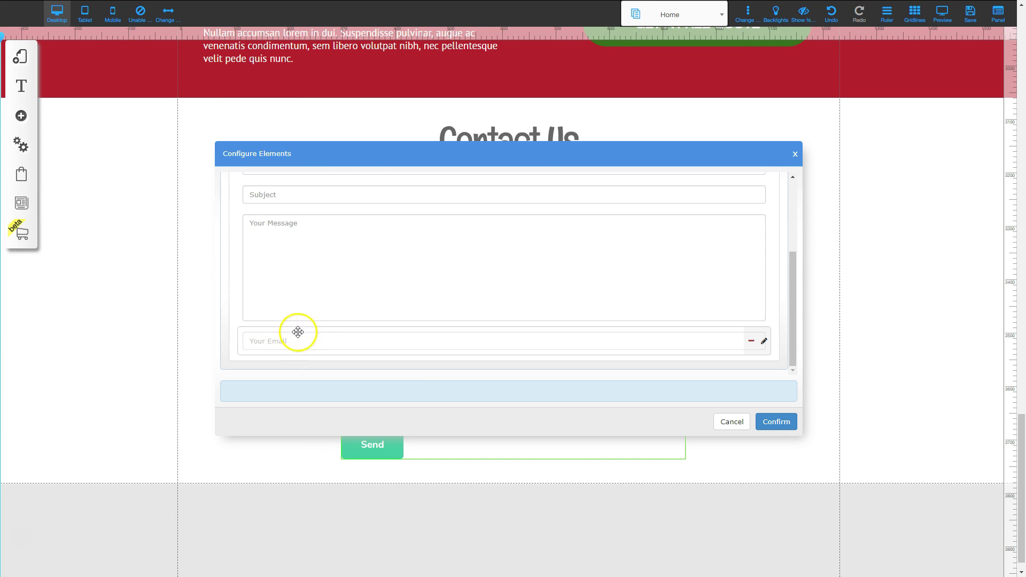
drag(296, 342, 291, 209)
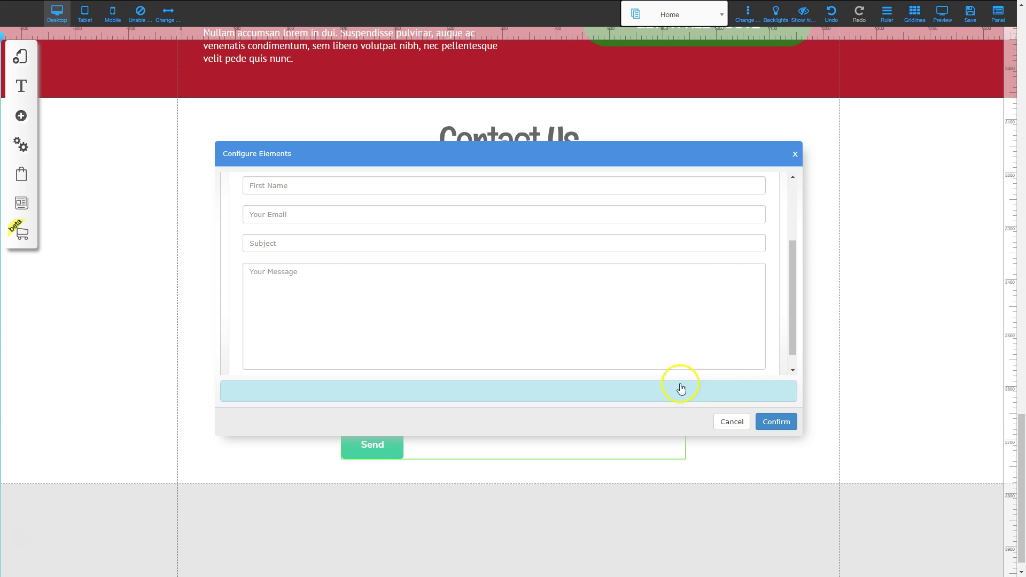
Apply the new field layout, then widen the contact form and recentre it.
click(775, 423)
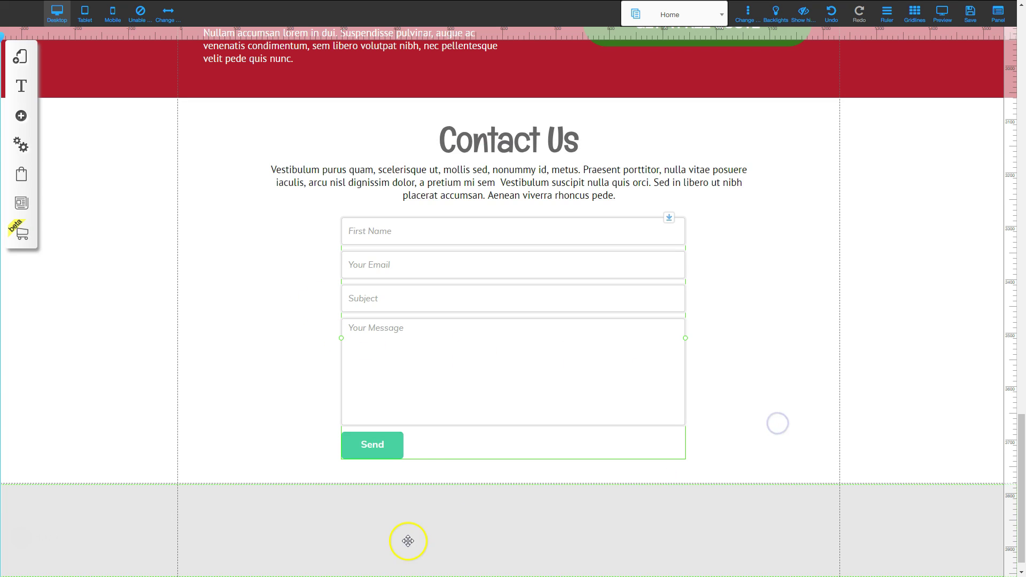
click(445, 317)
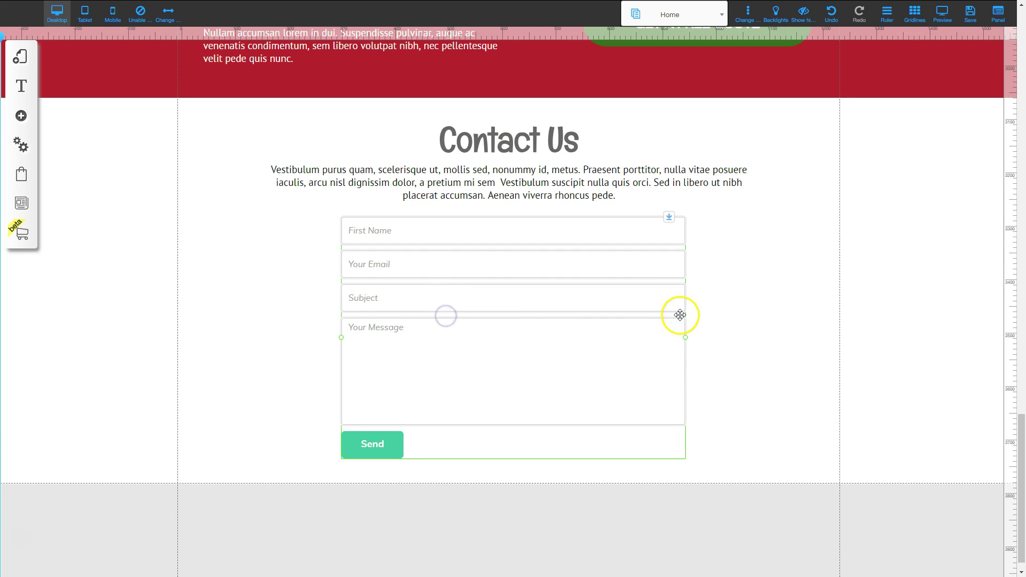
drag(691, 338, 813, 336)
drag(624, 335, 575, 333)
Bring up the Appearance presets and customise the Form_custom_2 style.
right_click(577, 334)
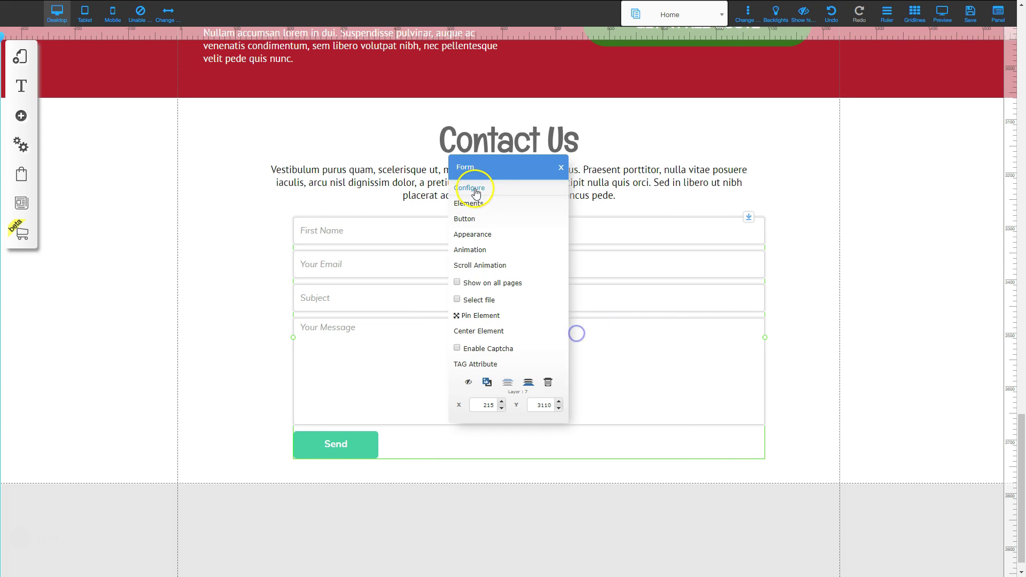
click(473, 235)
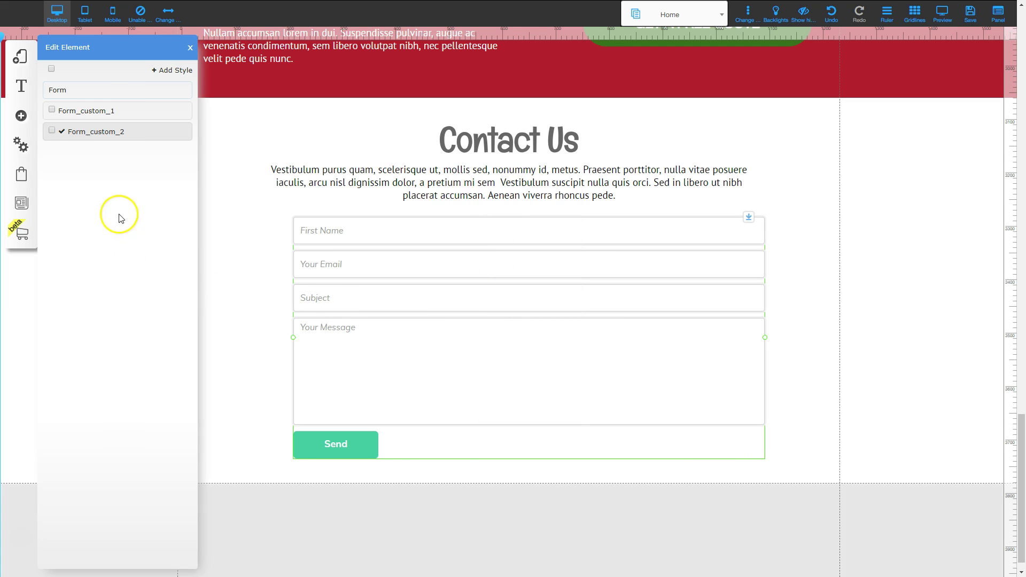
click(67, 115)
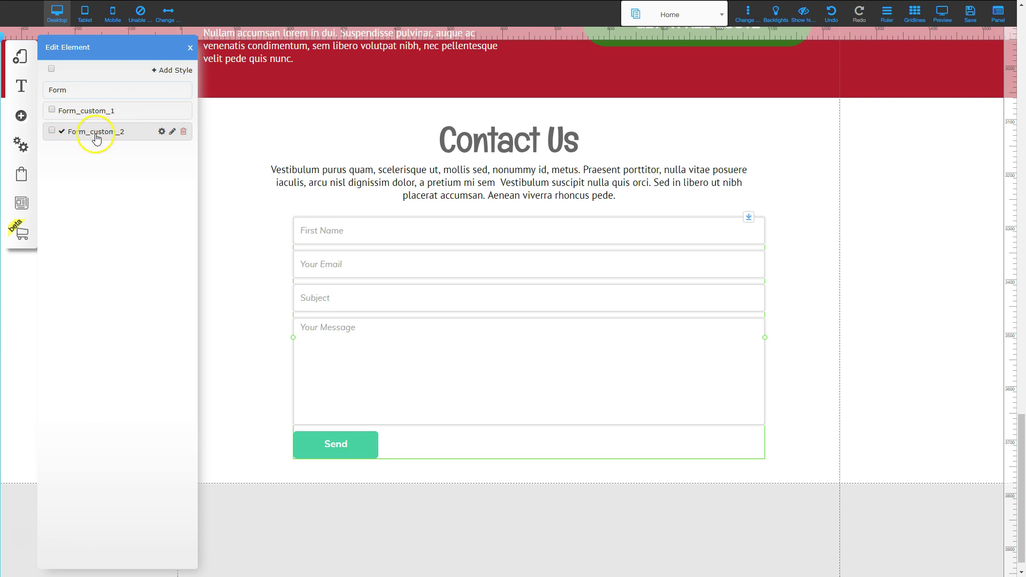
click(161, 132)
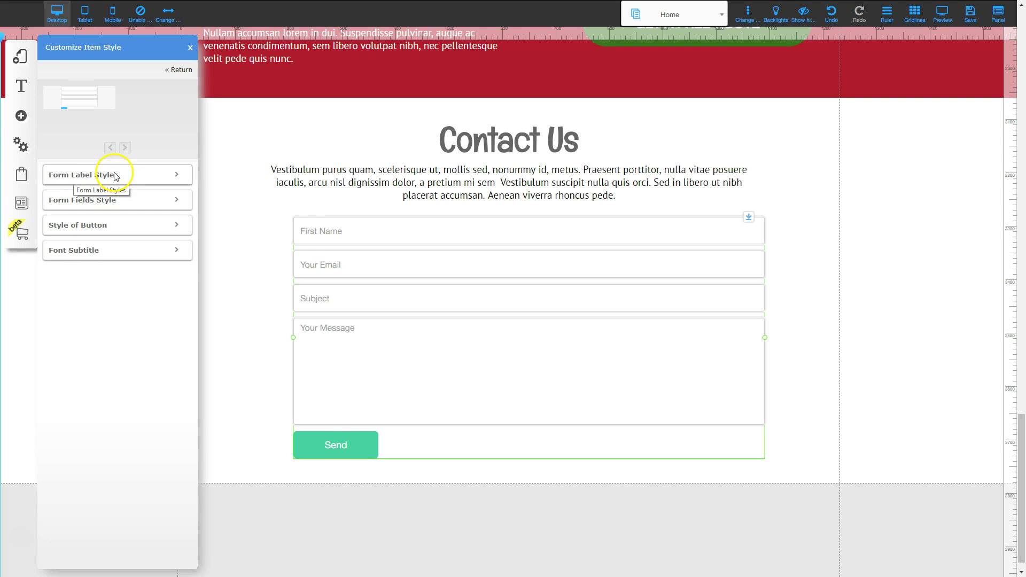
In Form Fields Style, raise the field text size to 23 and turn bold off.
click(109, 175)
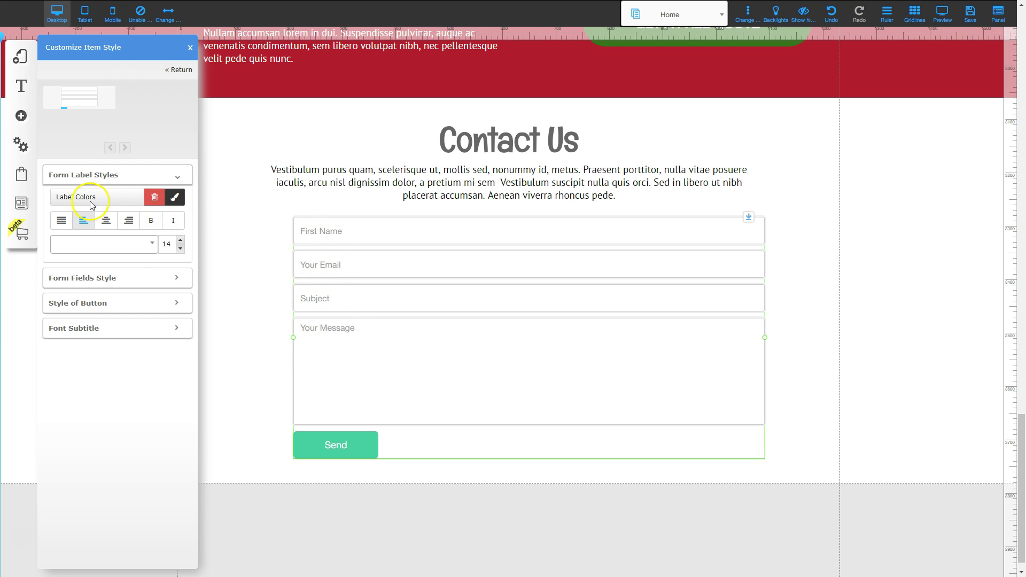
click(130, 277)
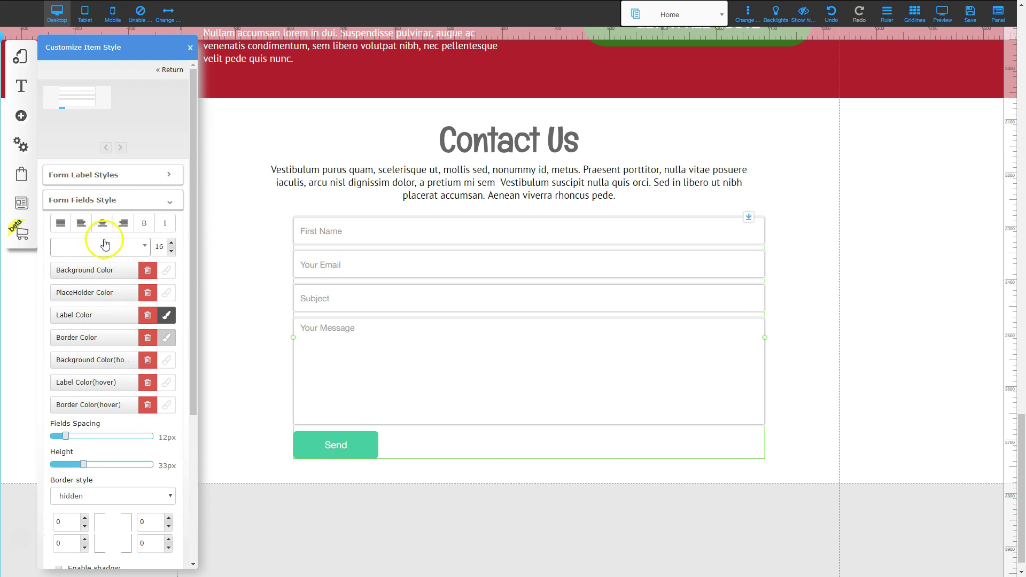
click(171, 243)
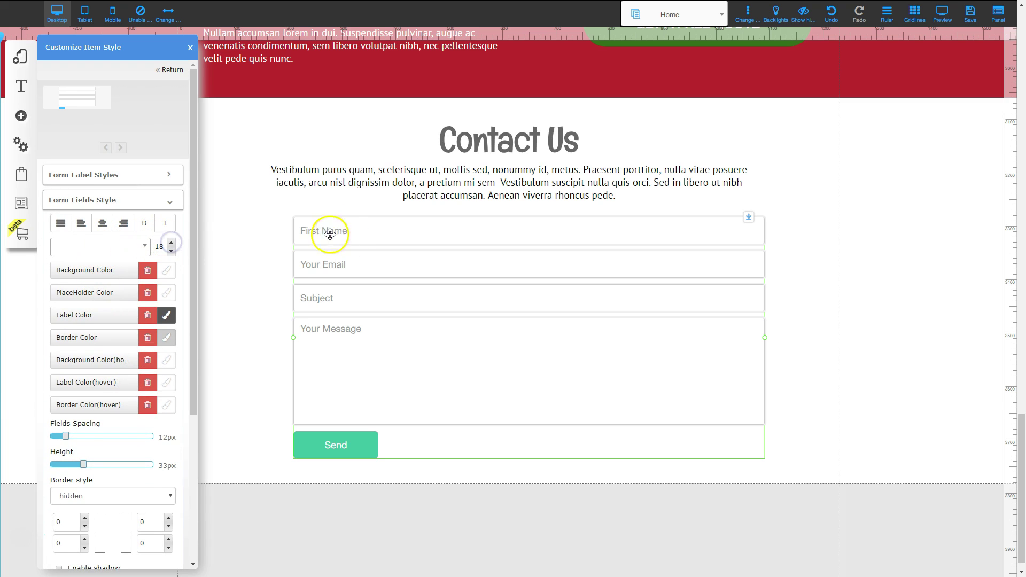
click(172, 243)
click(172, 243)
click(172, 243)
click(171, 243)
click(172, 243)
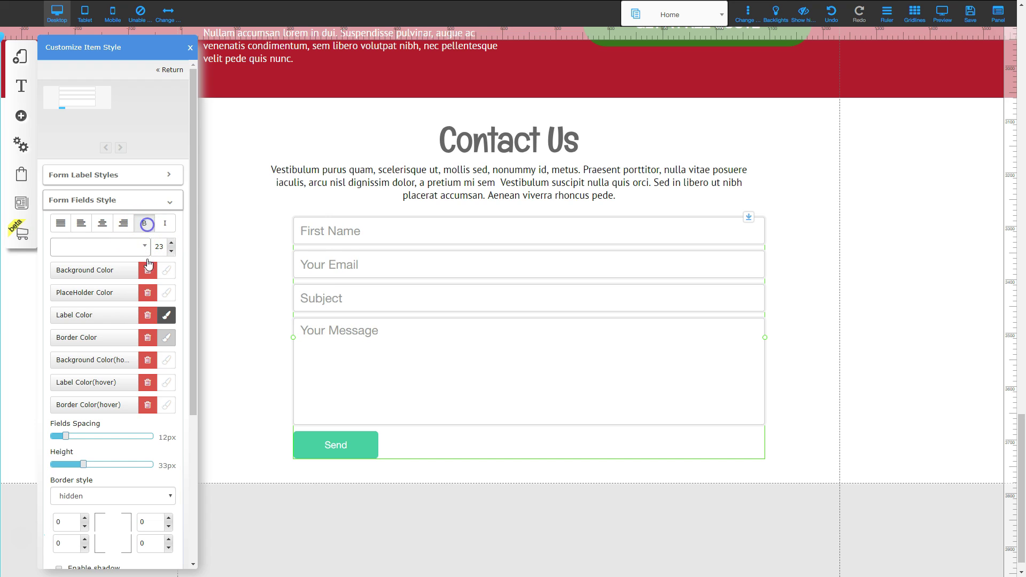
click(150, 228)
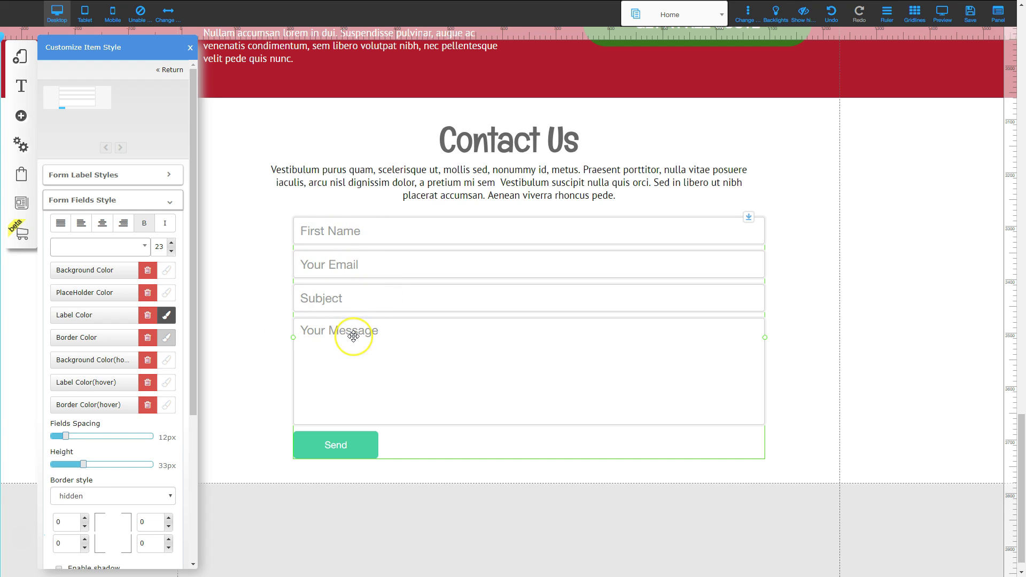
click(369, 265)
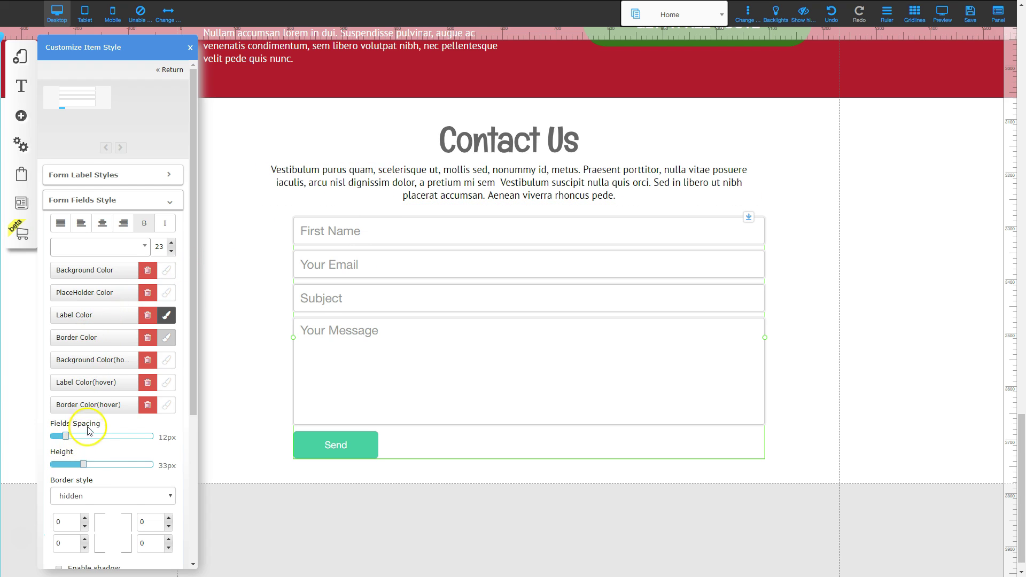
Set the form fields' spacing to 11px and height to 52px.
scroll(88, 430, down, 2)
mouse_move(66, 330)
mouse_down()
mouse_move(135, 330)
mouse_move(68, 333)
mouse_up()
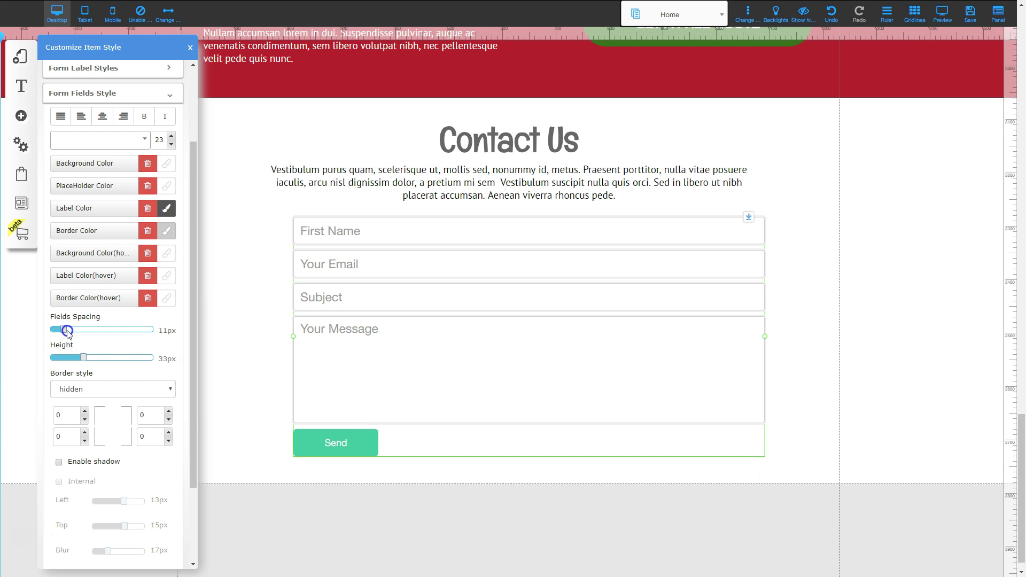
scroll(114, 367, down, 1)
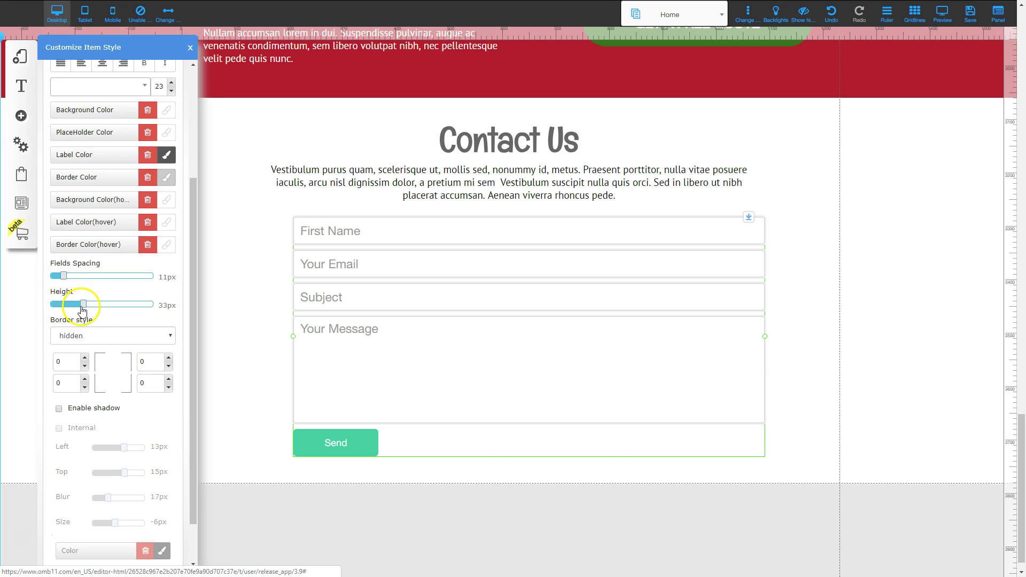
drag(83, 305, 95, 306)
scroll(133, 429, down, 2)
mouse_move(98, 358)
mouse_down()
mouse_move(122, 369)
mouse_move(87, 359)
mouse_move(106, 368)
mouse_up()
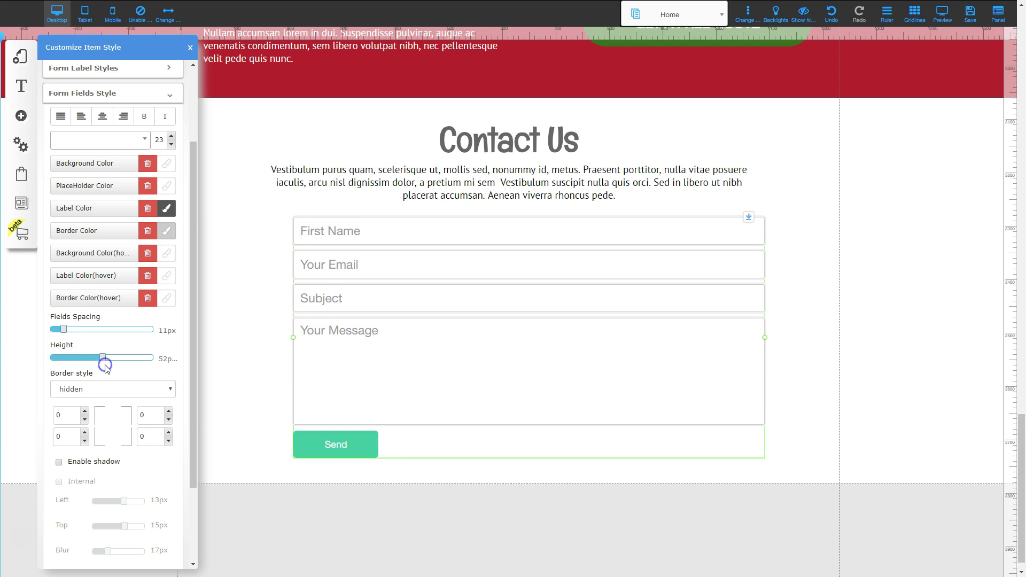
scroll(107, 363, down, 3)
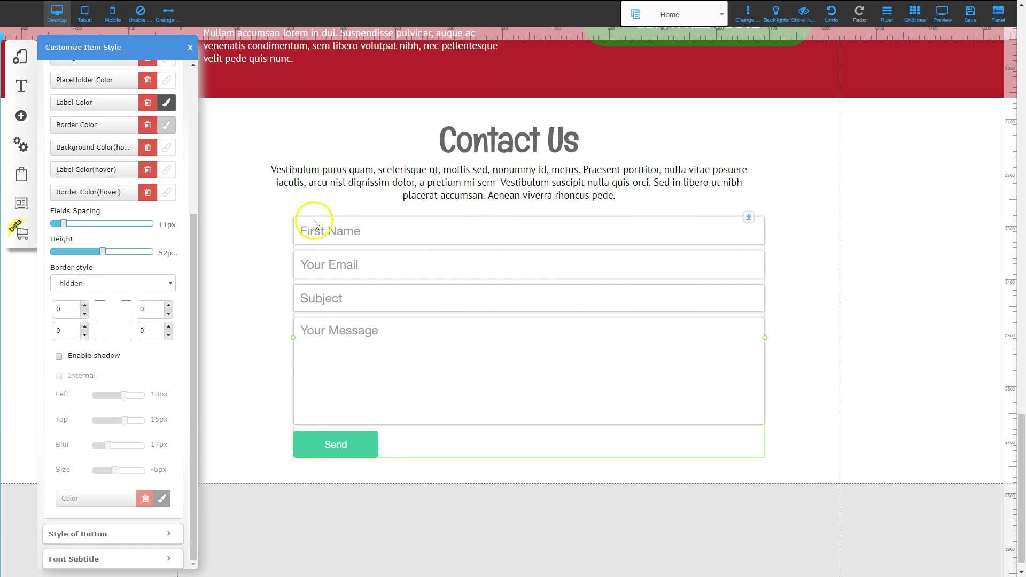
scroll(101, 374, down, 1)
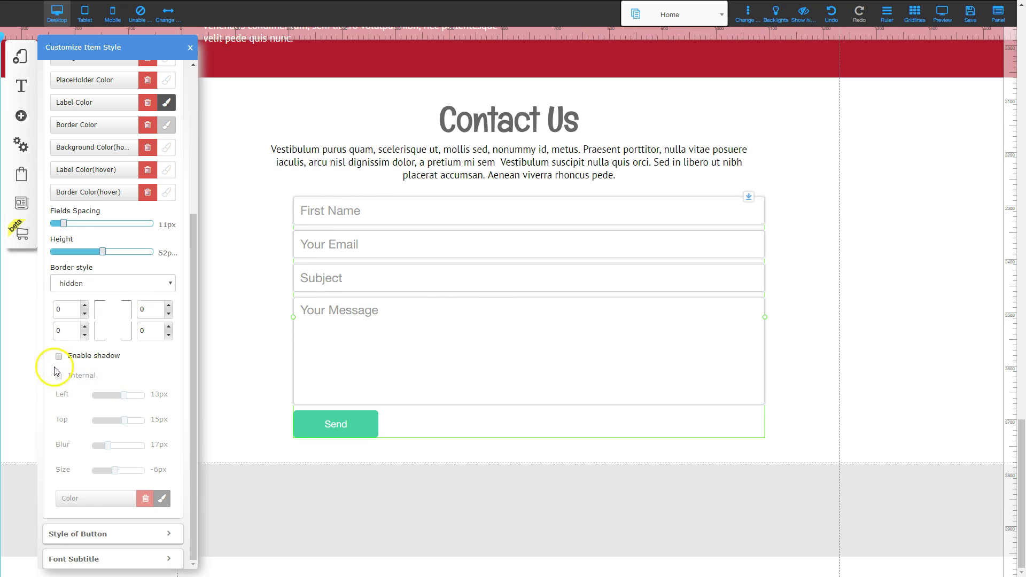
Disable the fields' drop shadow and expand the Style of Button settings.
click(59, 357)
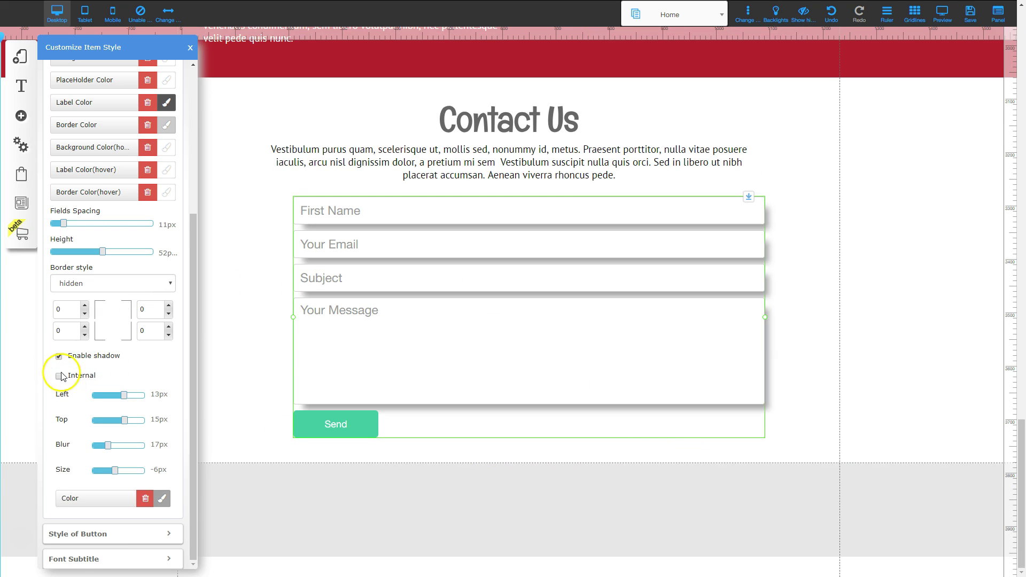
scroll(80, 369, up, 4)
scroll(62, 360, down, 4)
scroll(59, 360, up, 4)
scroll(130, 368, down, 4)
click(98, 356)
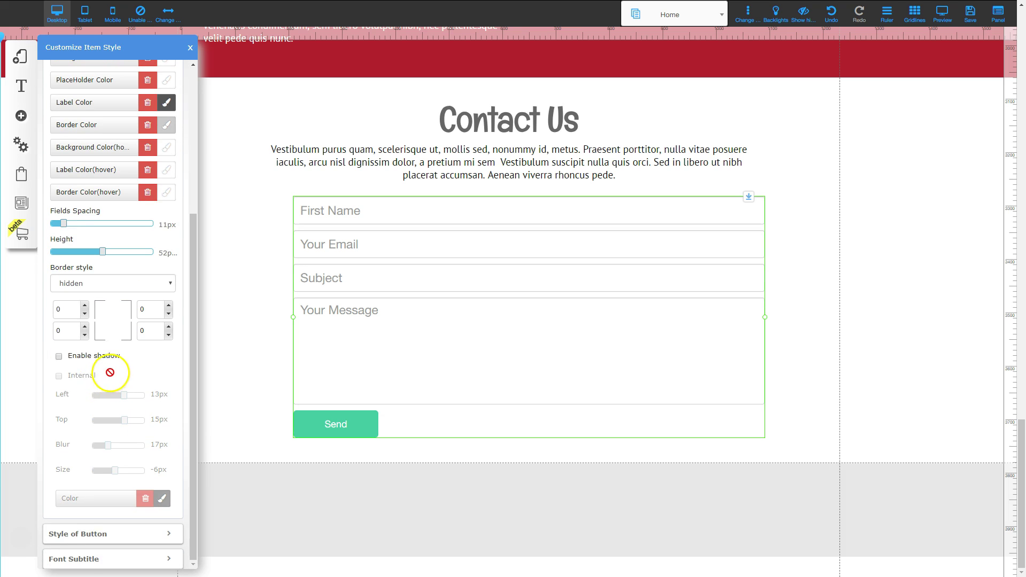
click(96, 534)
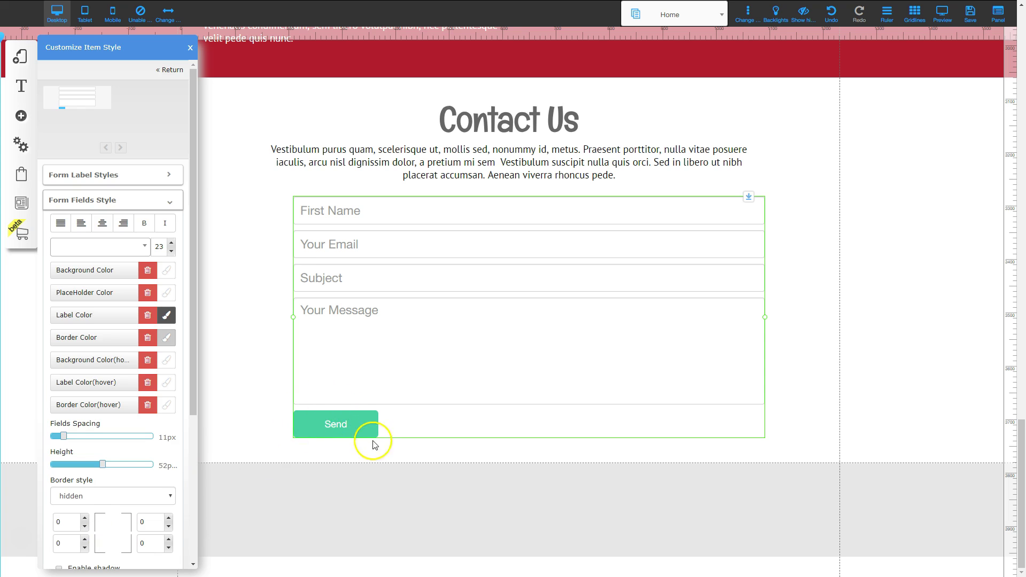
scroll(119, 401, down, 5)
click(118, 532)
scroll(114, 310, down, 4)
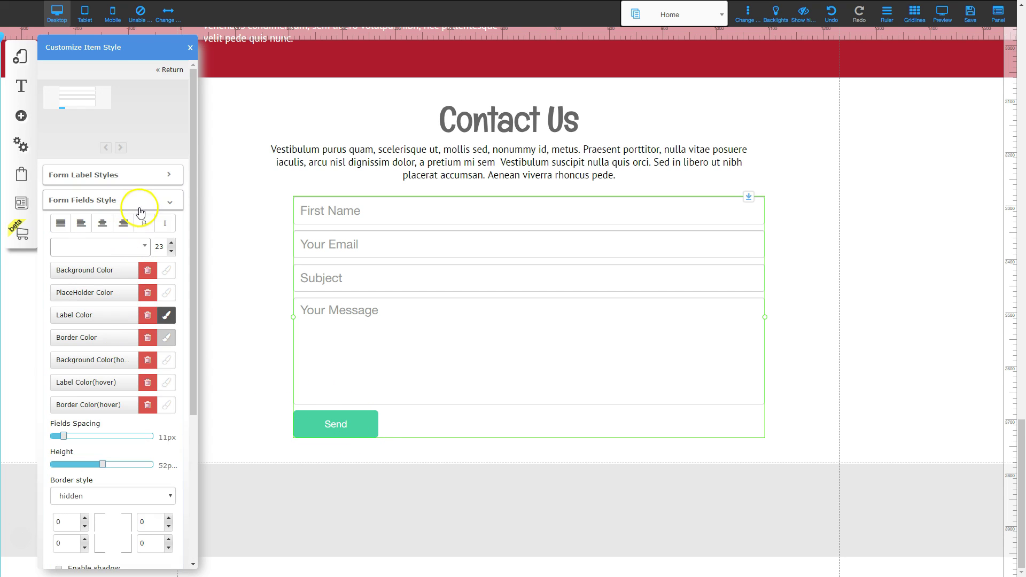
click(142, 201)
click(138, 225)
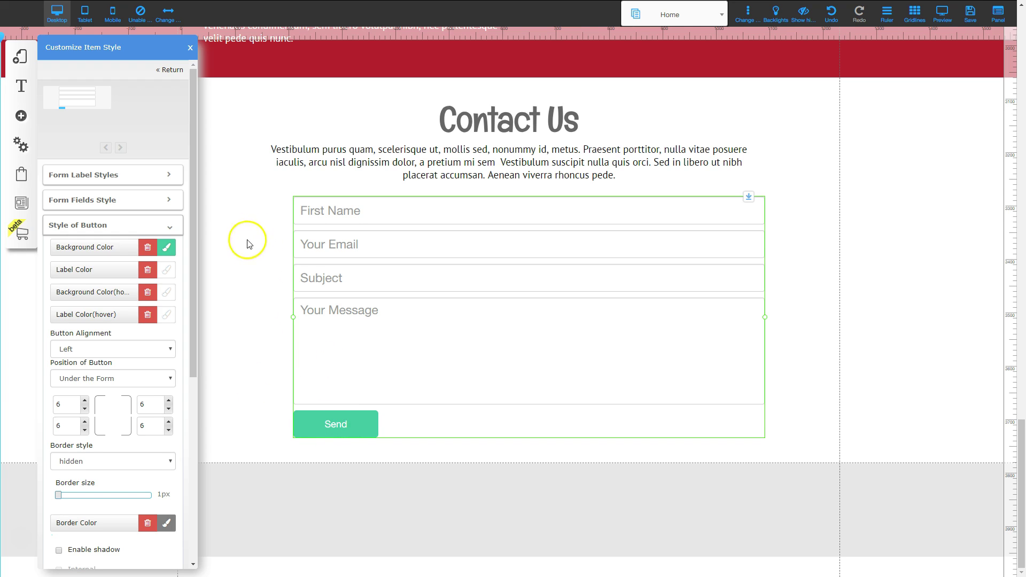
Give the Send button the saved dark green background colour.
click(166, 246)
click(295, 256)
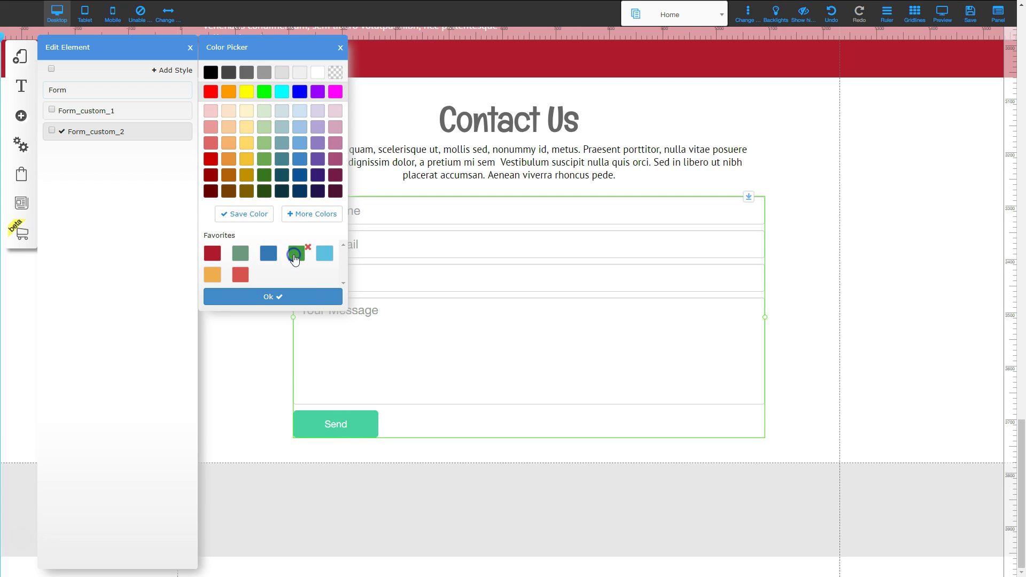
click(274, 295)
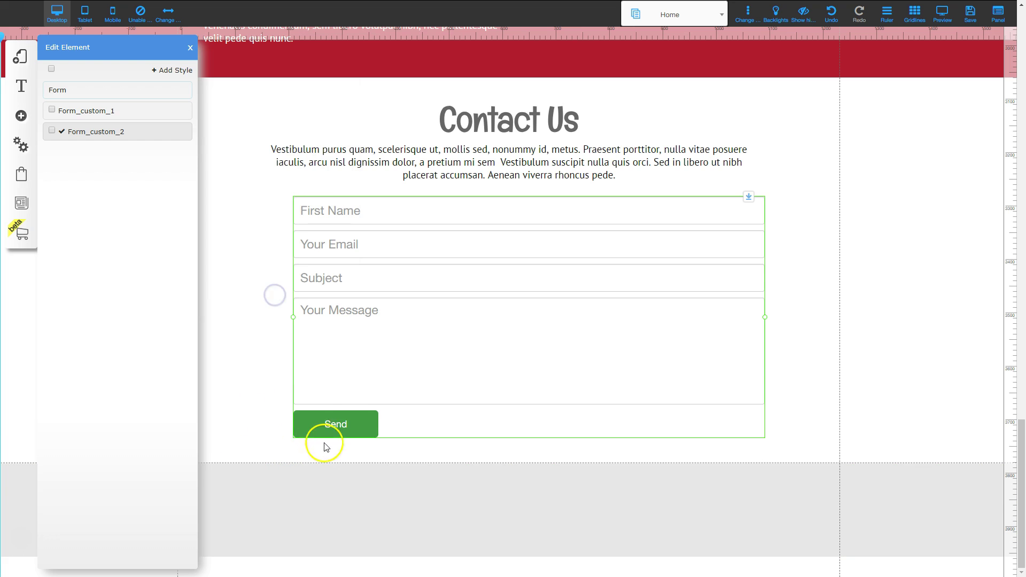
scroll(532, 323, up, 2)
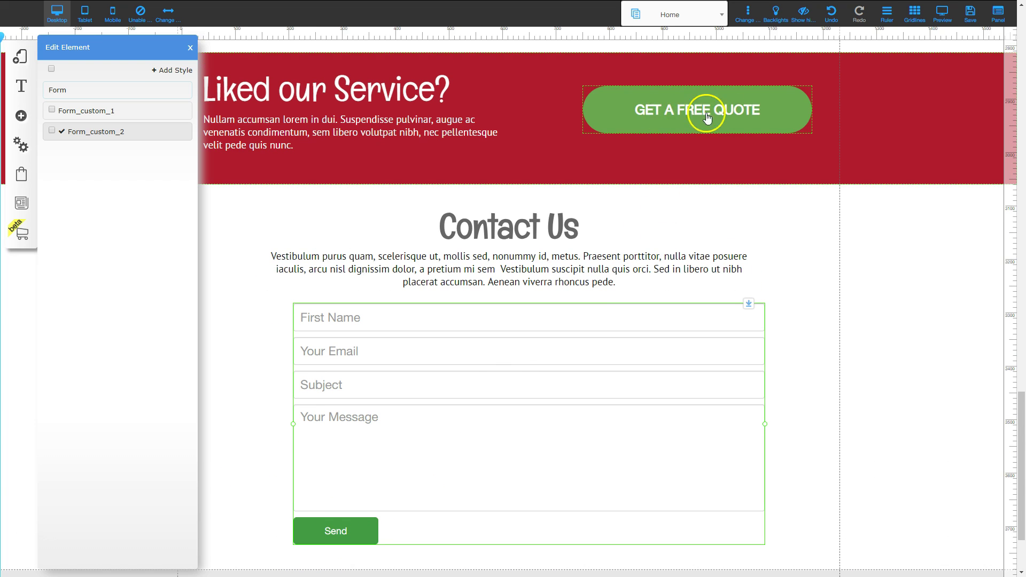
scroll(277, 470, down, 2)
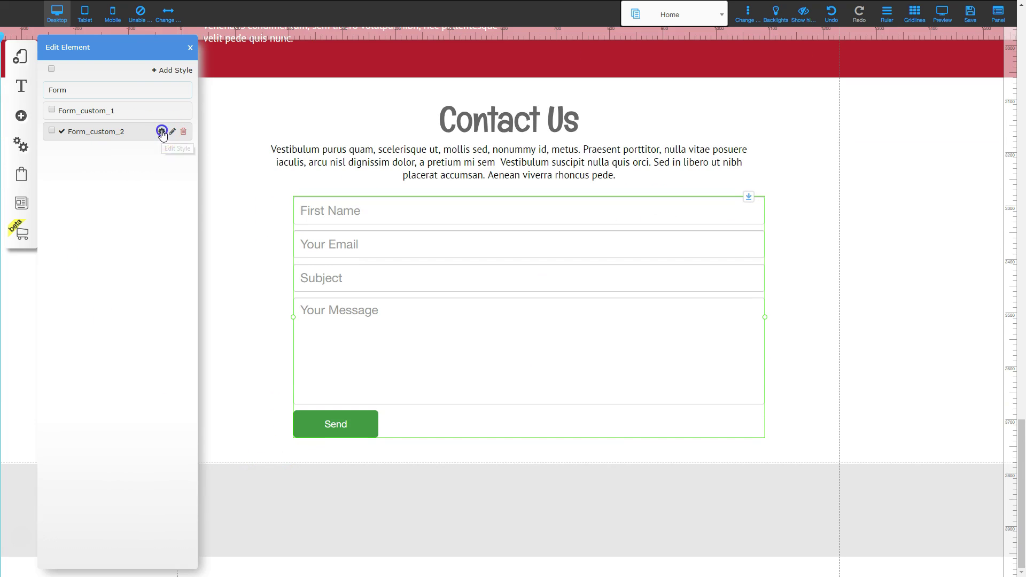
Set the Send button's space from the top to 19px.
click(162, 132)
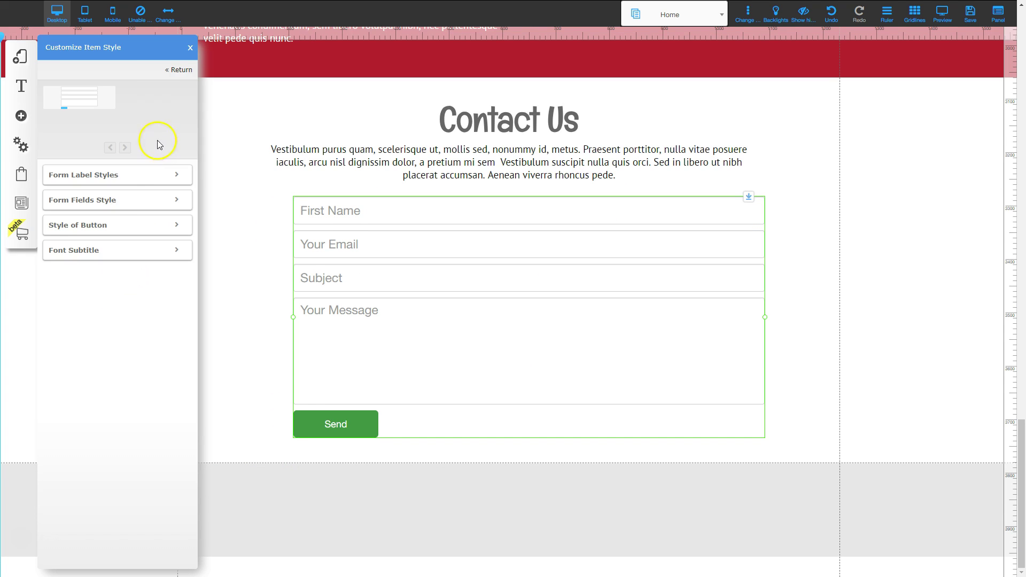
click(107, 225)
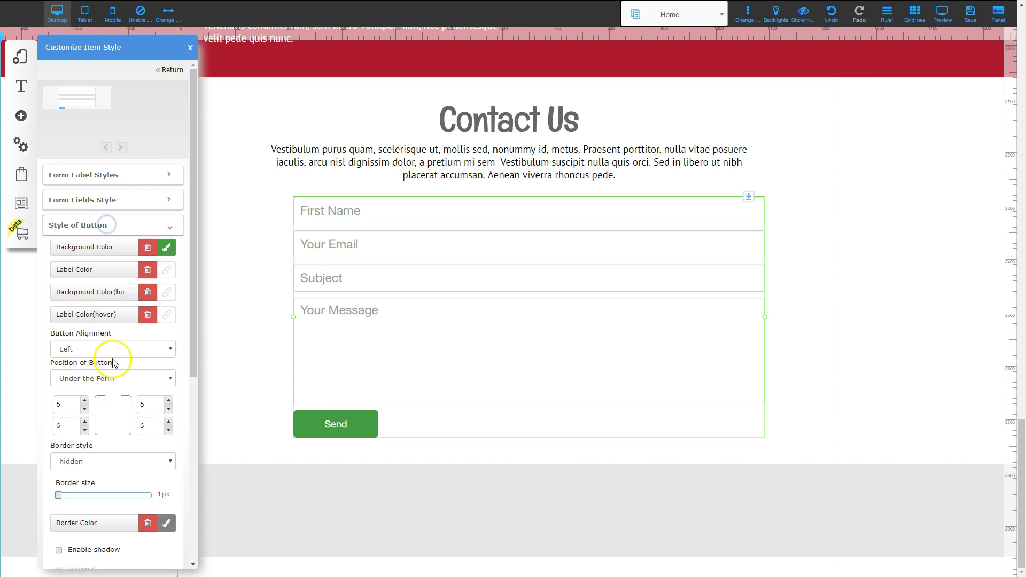
scroll(114, 385, down, 5)
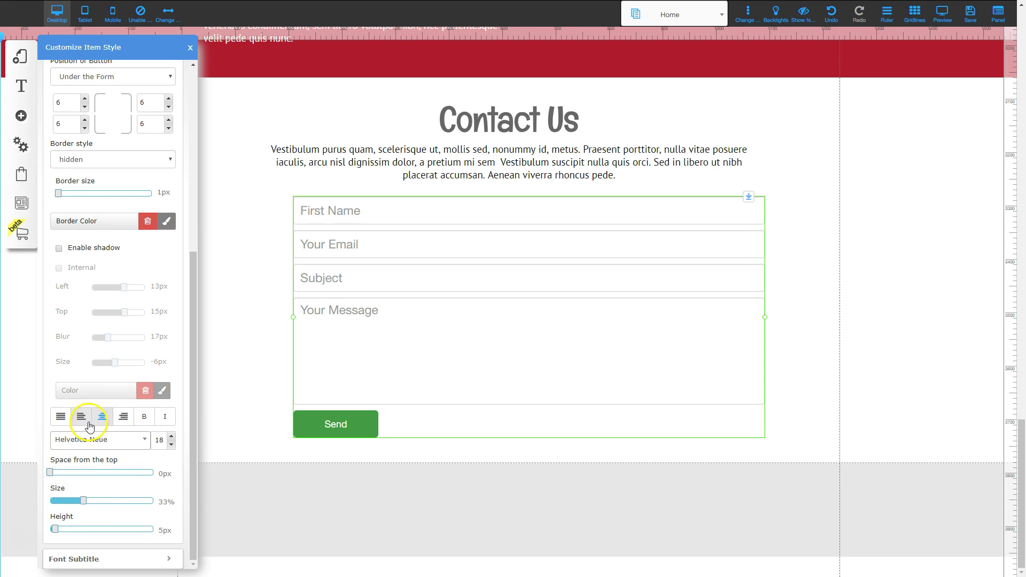
drag(49, 475, 69, 470)
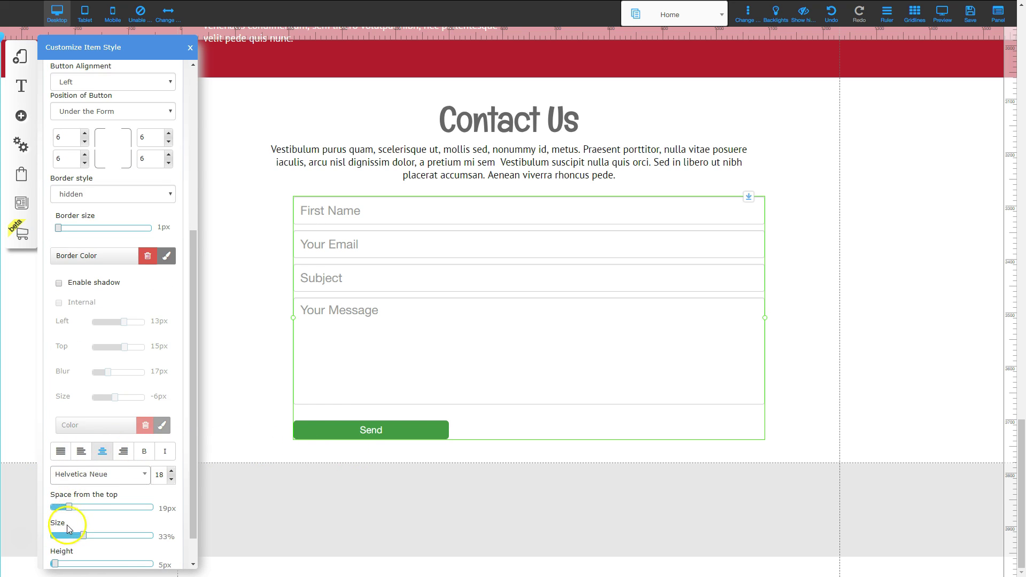
scroll(67, 495, down, 1)
click(68, 475)
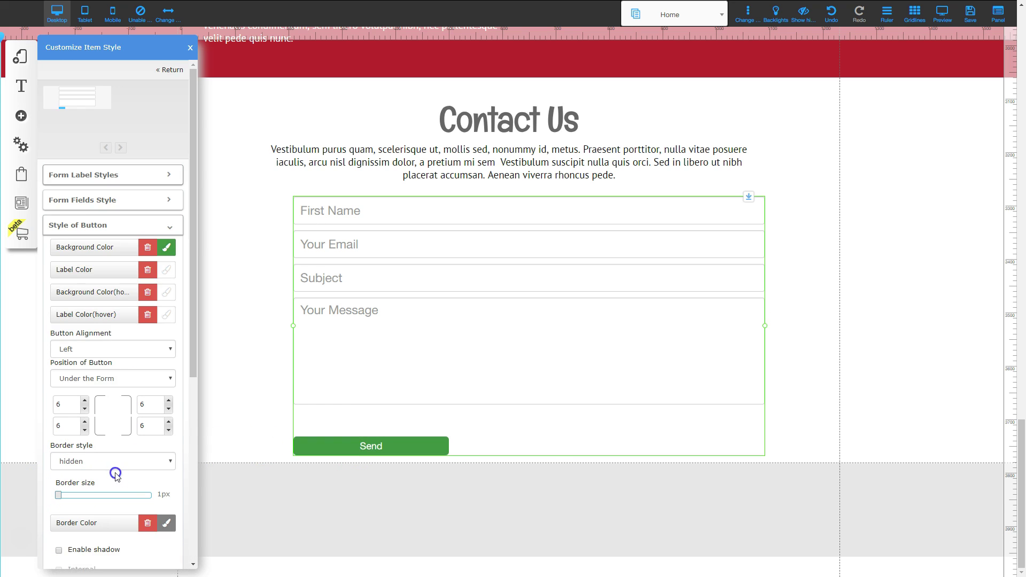
Set the Send button to 4px top space, 100% width and 26px height.
drag(115, 483, 55, 498)
scroll(112, 479, down, 5)
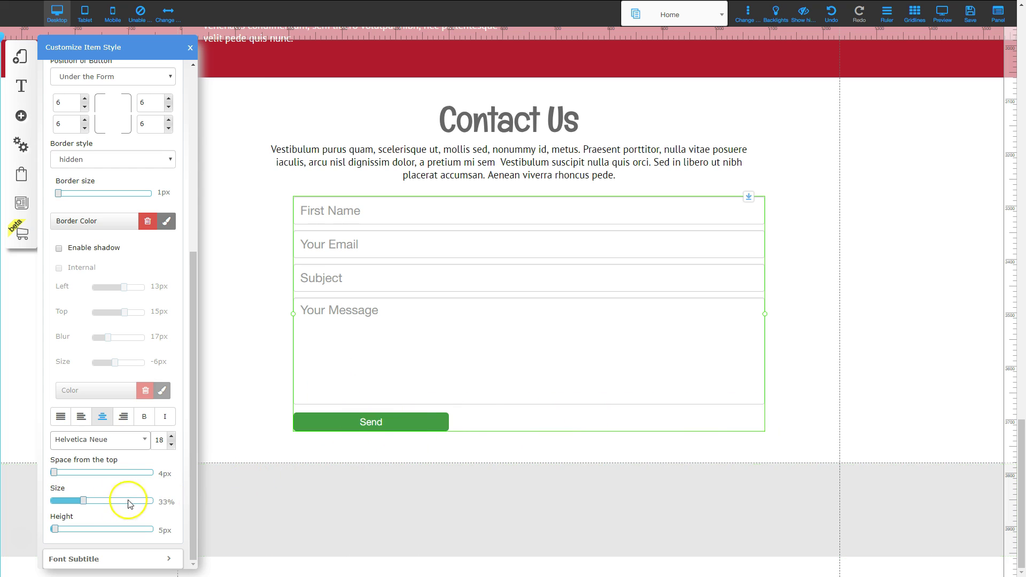
drag(84, 503, 243, 501)
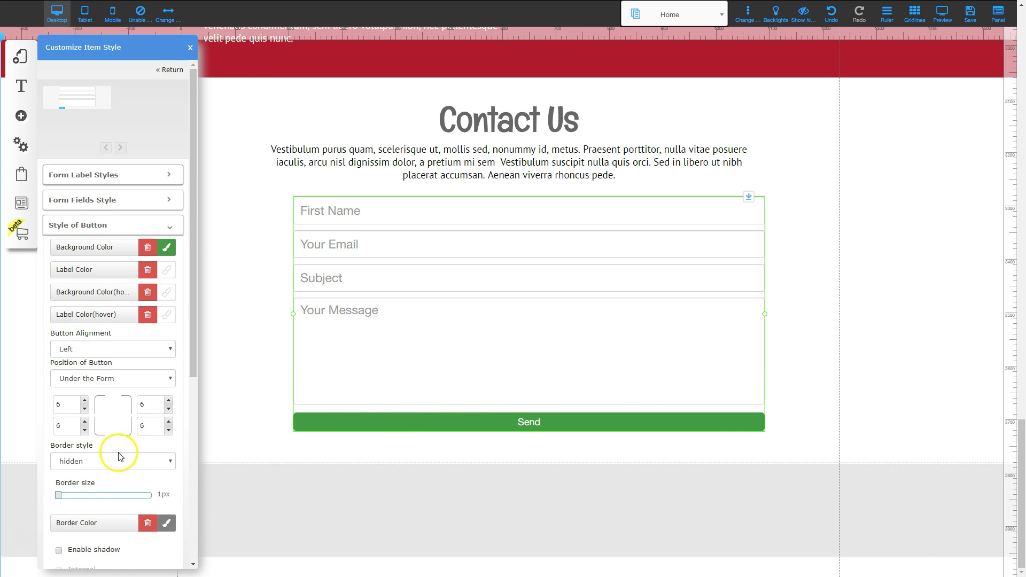
scroll(120, 461, down, 5)
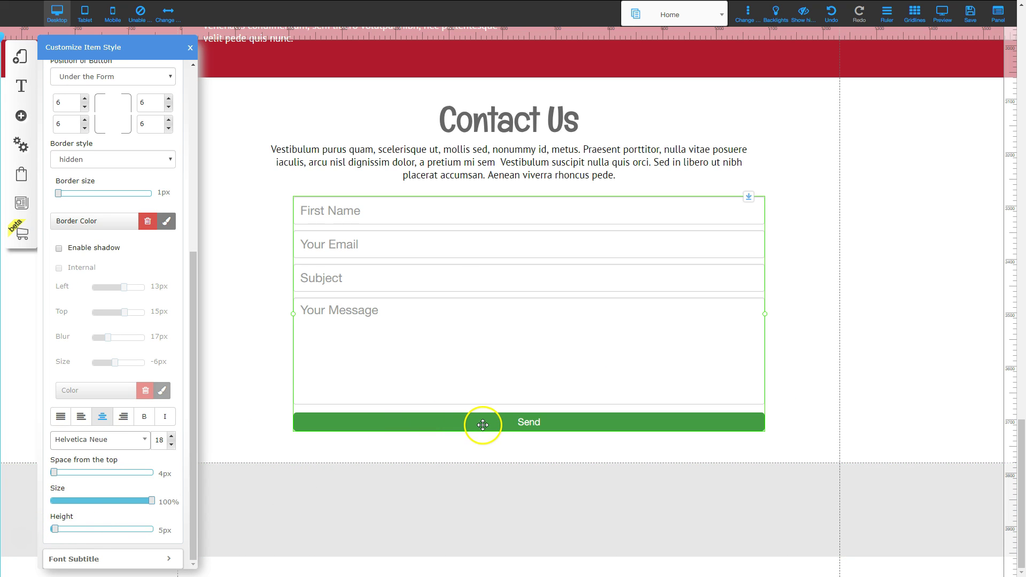
drag(56, 531, 78, 531)
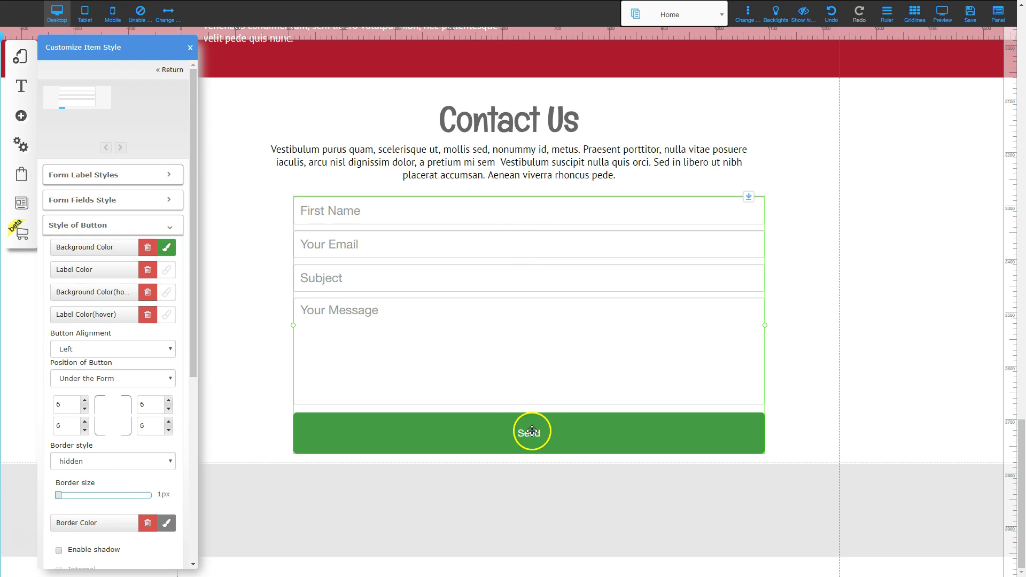
scroll(134, 461, down, 5)
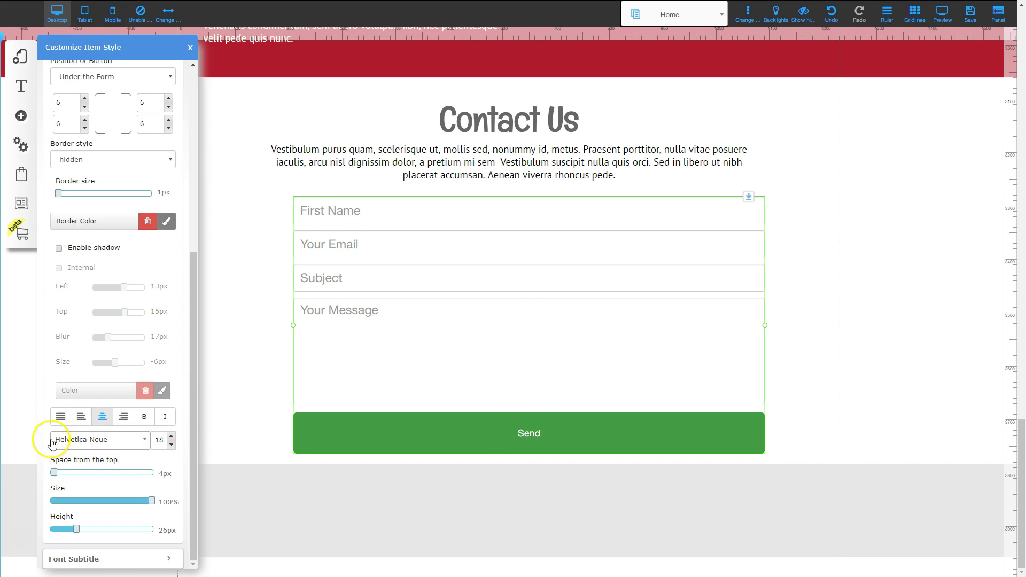
Raise the Send button's font size to 35 and close Customize Item Style.
click(171, 438)
click(172, 437)
click(171, 437)
click(172, 438)
click(171, 437)
click(172, 437)
click(172, 437)
click(172, 437)
click(172, 437)
click(171, 437)
click(171, 437)
click(172, 437)
click(172, 437)
click(172, 437)
click(172, 438)
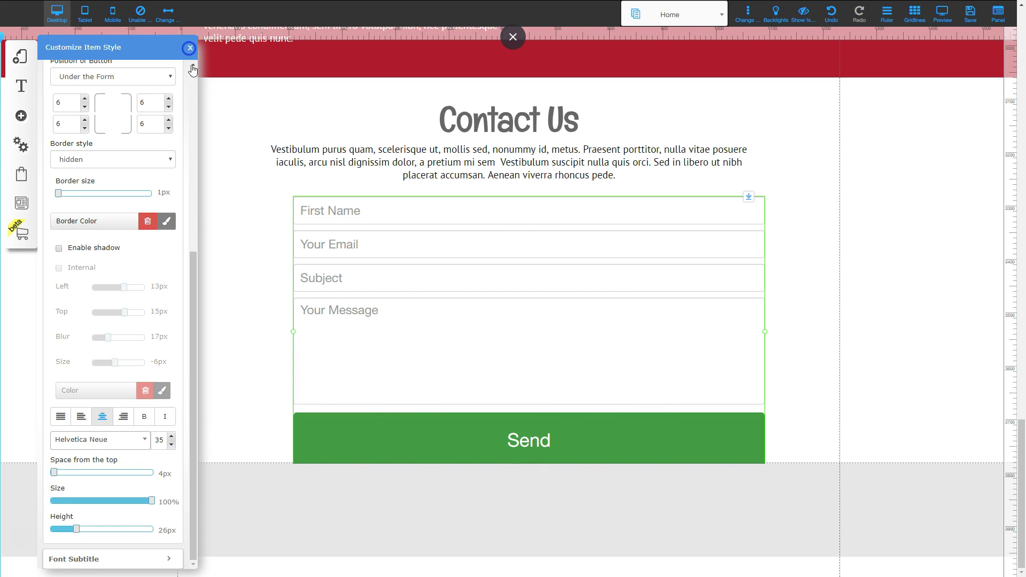
click(190, 48)
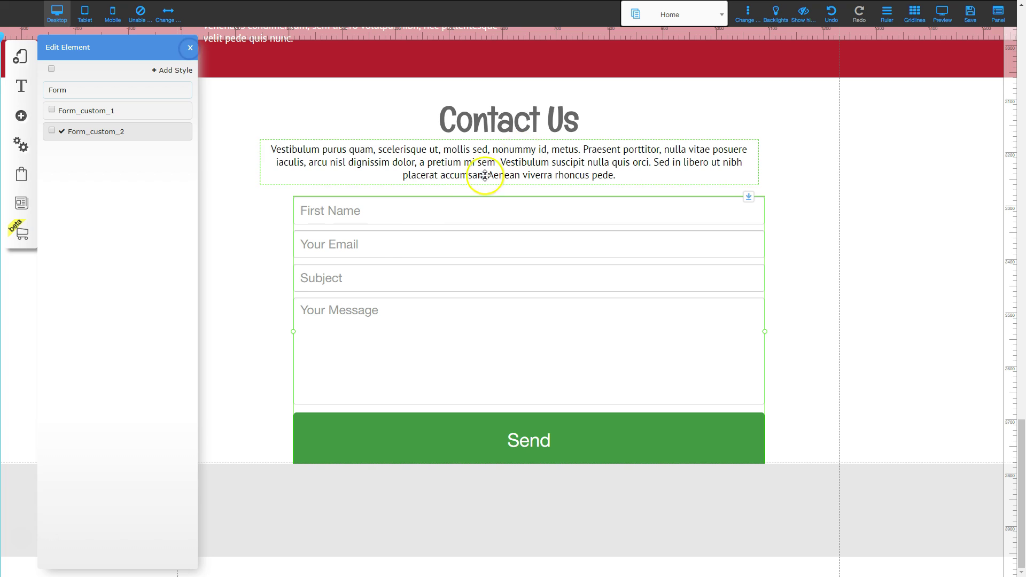
Drag the Contact Us heading, text and form about 250 px lower on the page.
click(425, 297)
drag(928, 496, 926, 541)
scroll(922, 534, down, 1)
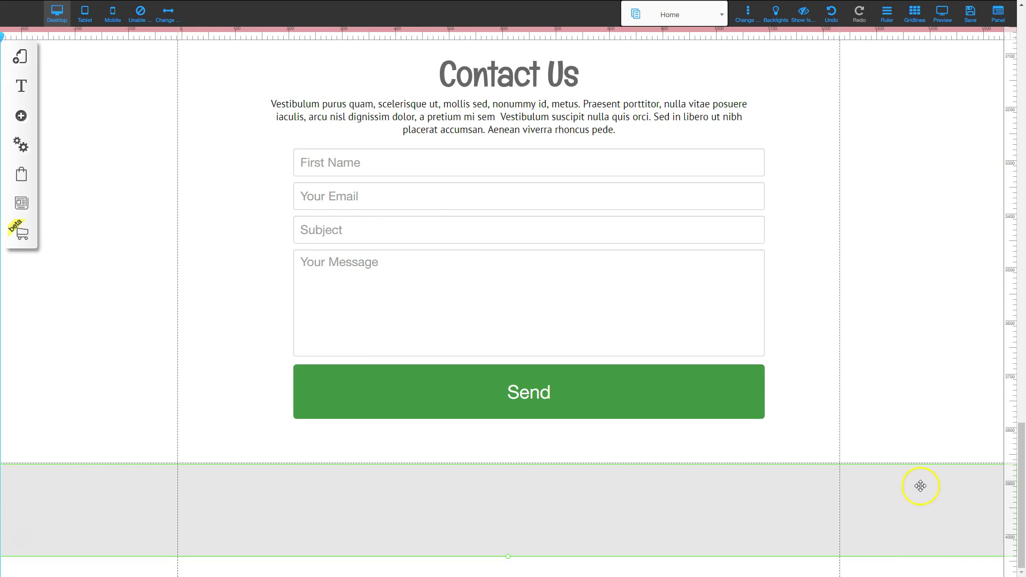
scroll(733, 384, up, 3)
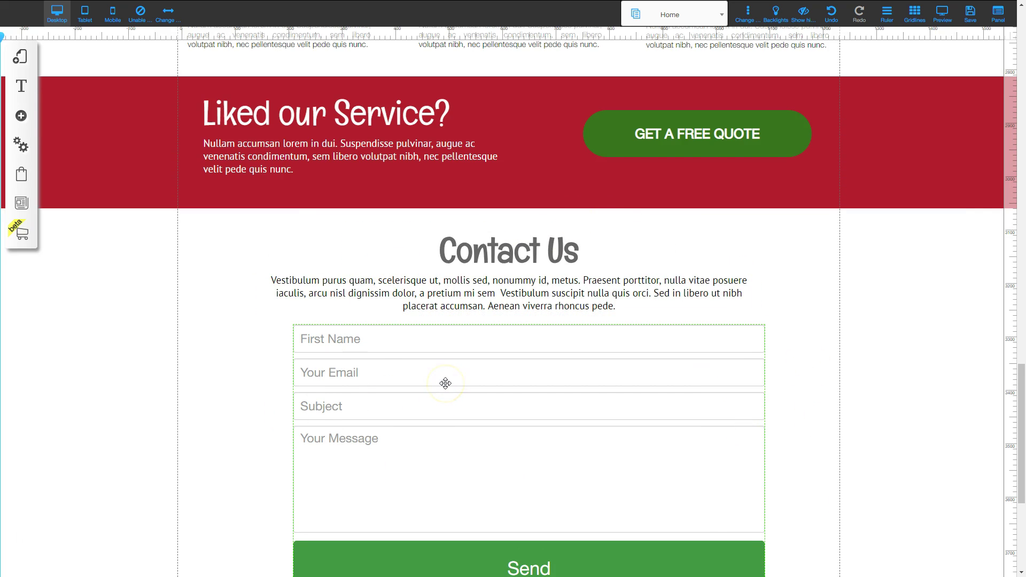
click(449, 212)
click(497, 255)
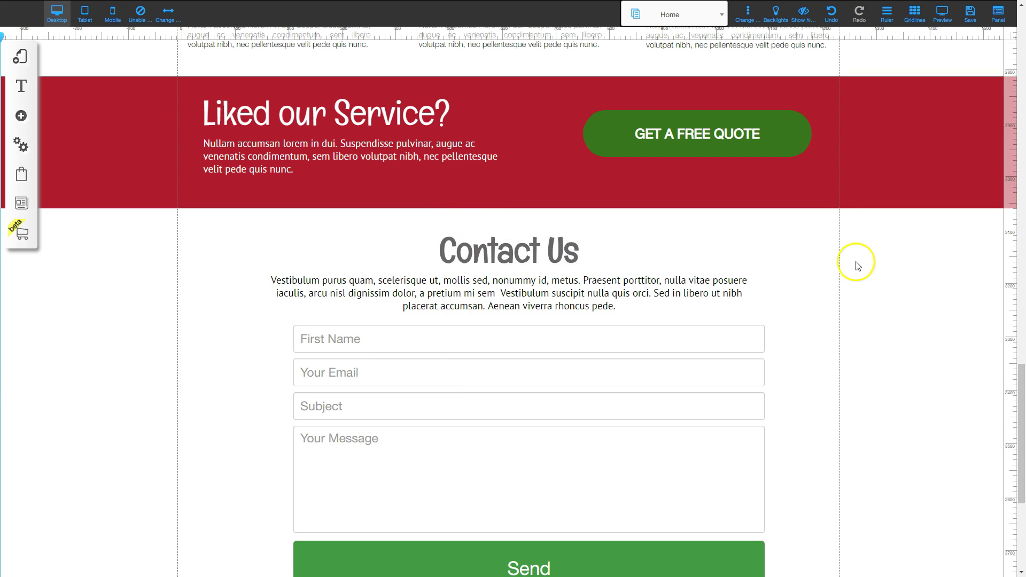
click(545, 247)
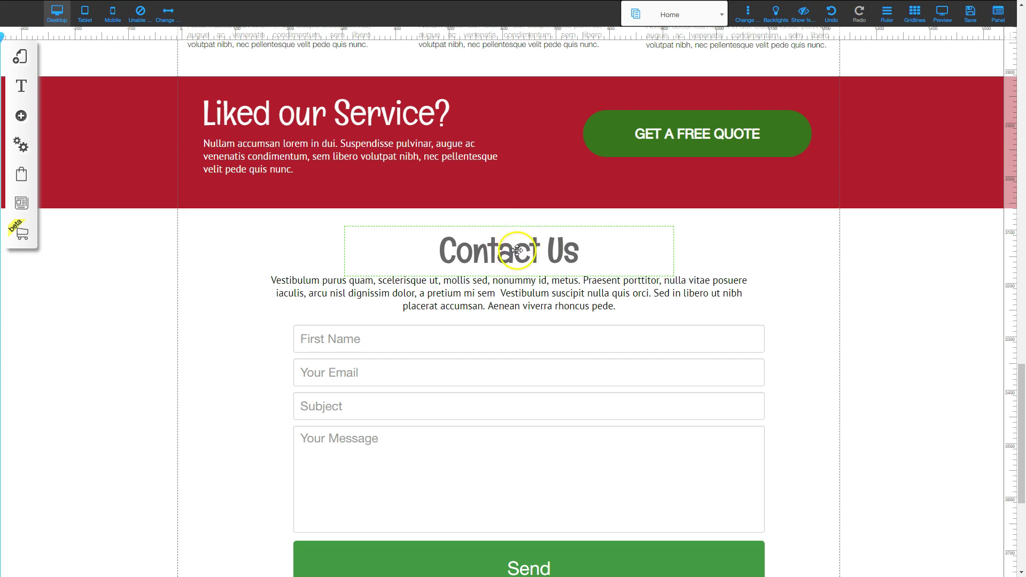
drag(518, 254, 517, 250)
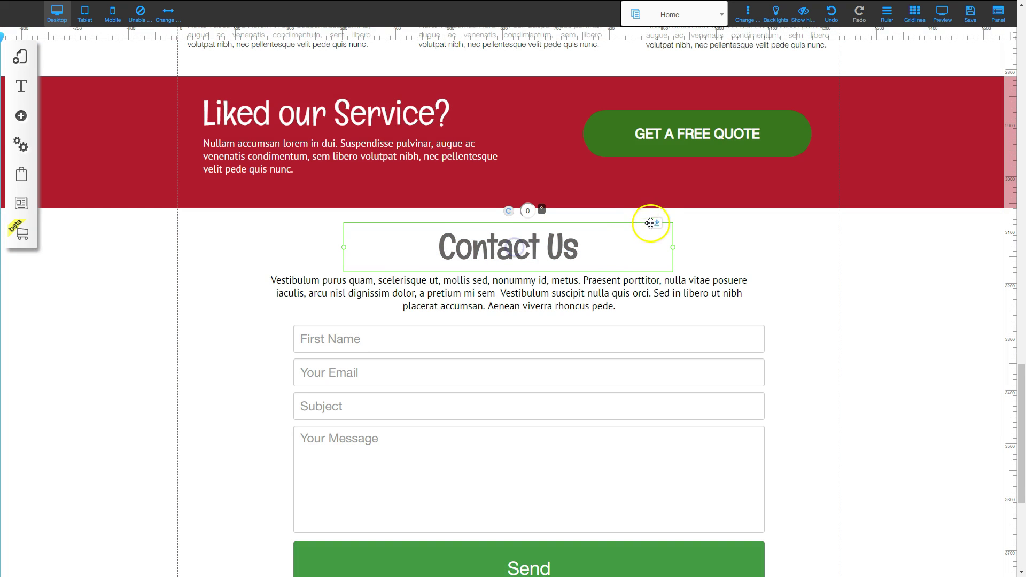
drag(655, 221, 650, 415)
scroll(619, 414, up, 4)
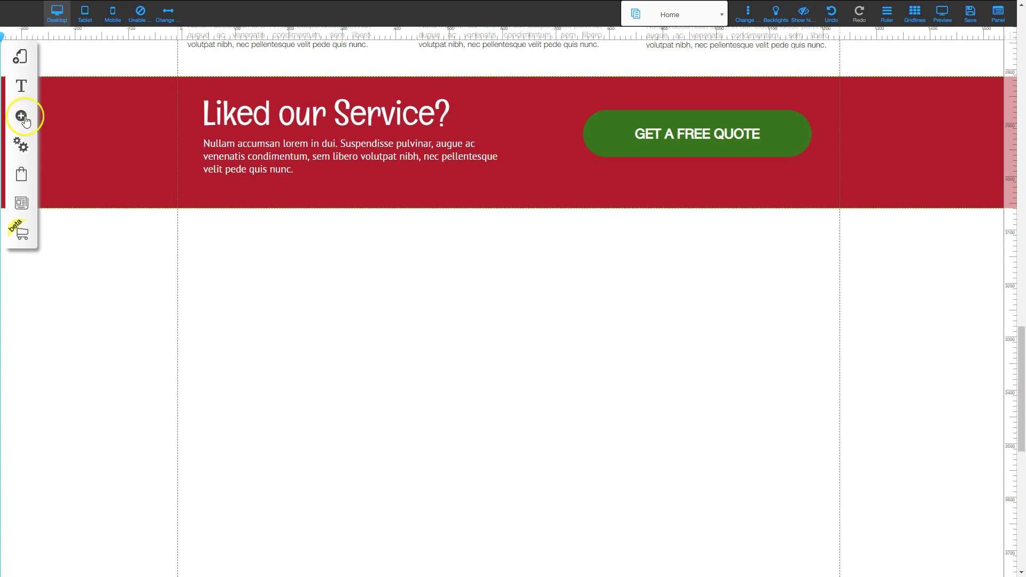
Add a dark blue Classic banner directly beneath the red 'Liked our Service?' section.
click(21, 116)
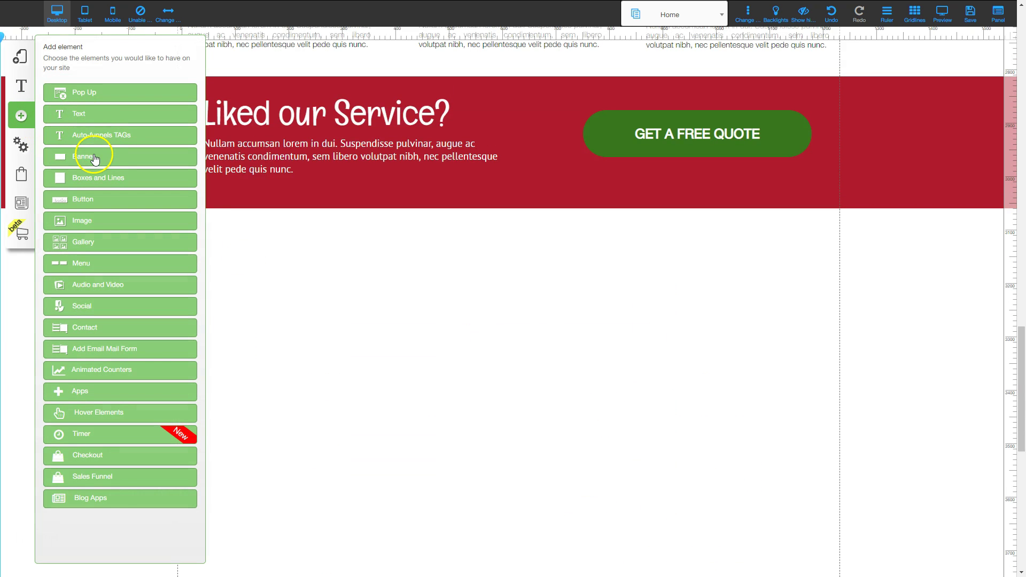
click(93, 157)
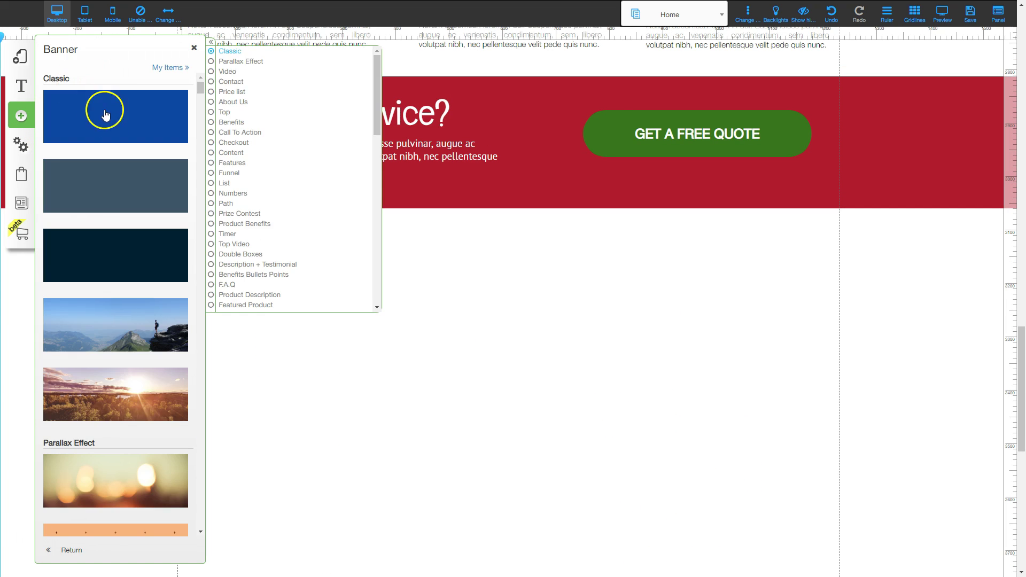
drag(486, 350, 626, 445)
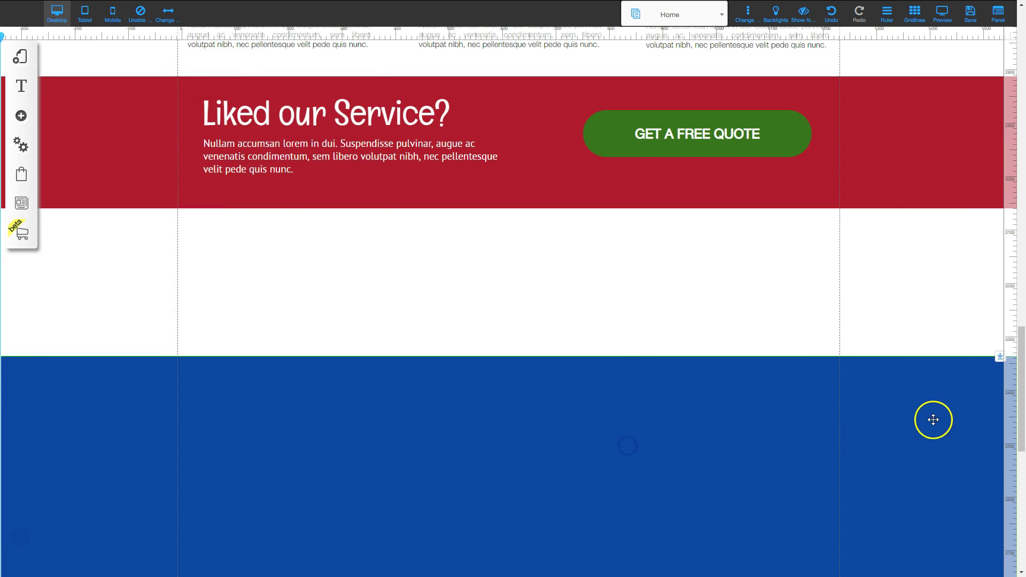
drag(1000, 357, 987, 112)
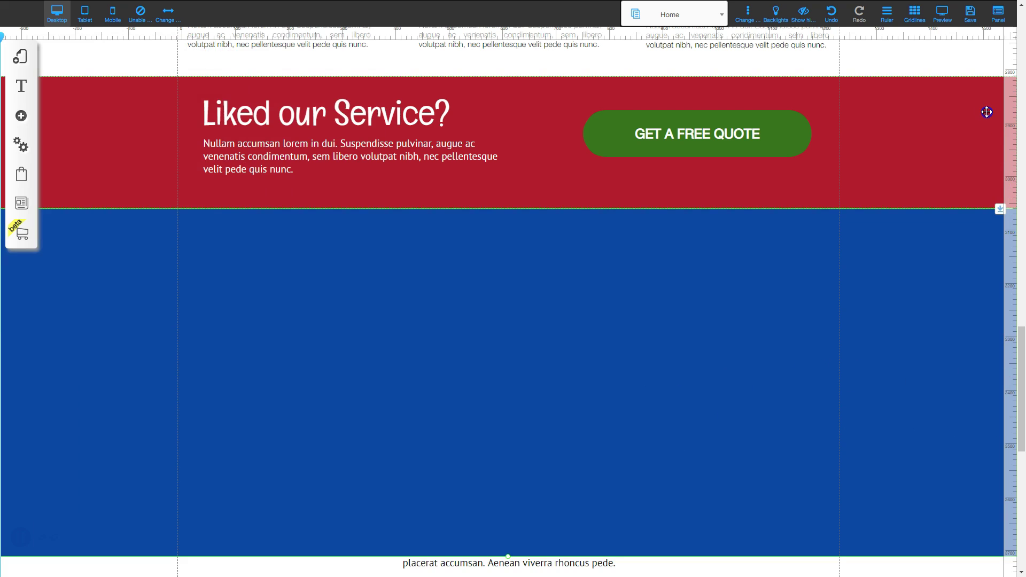
Change the new banner's background colour to white.
click(529, 345)
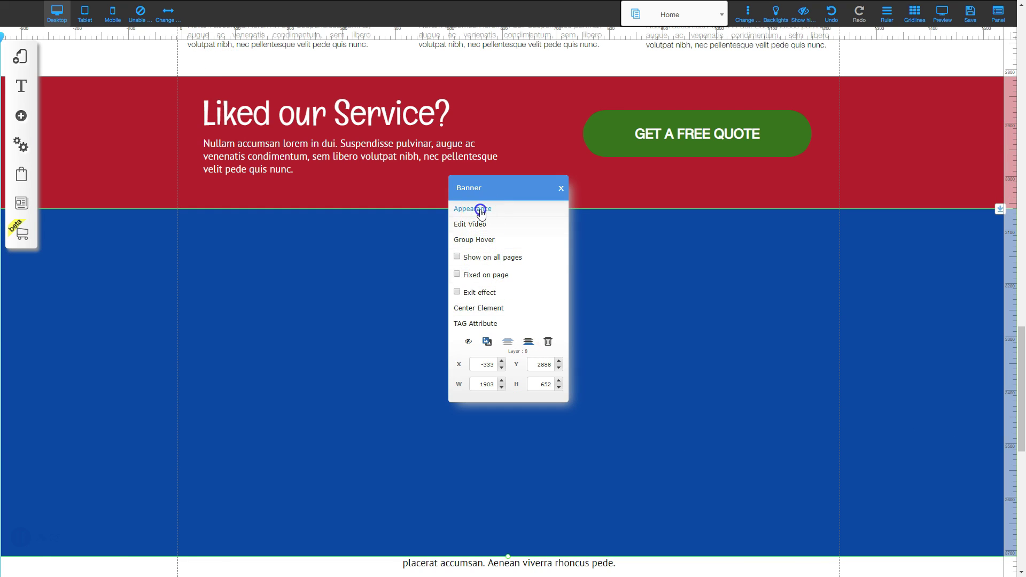
click(481, 209)
click(149, 202)
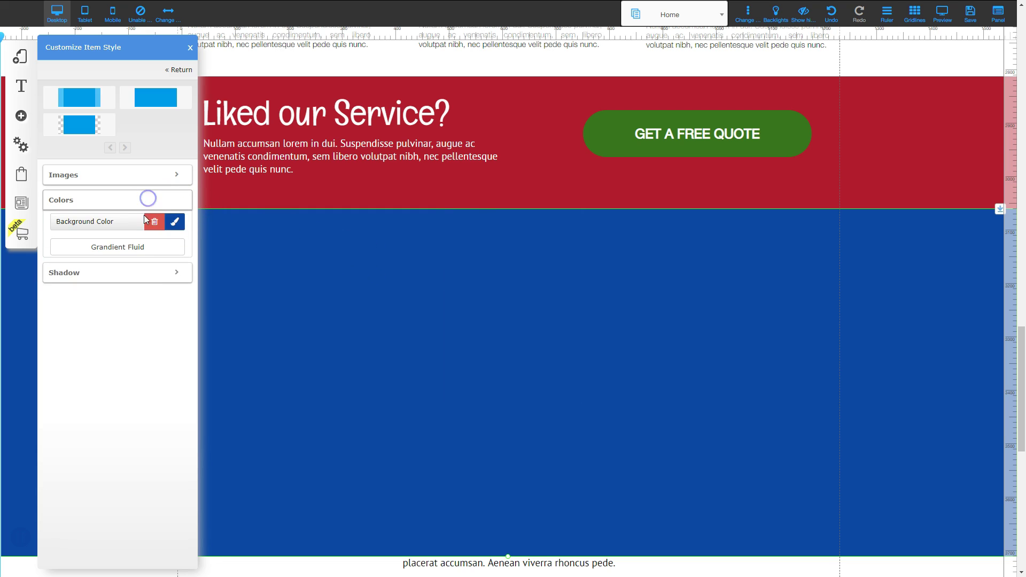
click(175, 222)
click(317, 73)
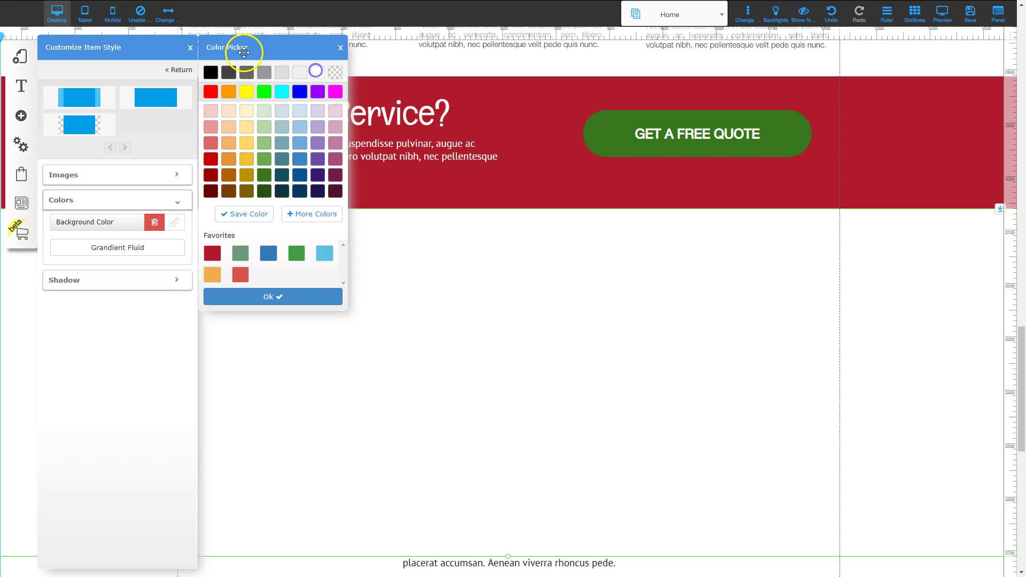
click(191, 46)
Move the Contact Us paragraph, heading and form up into the new white section.
scroll(629, 315, down, 3)
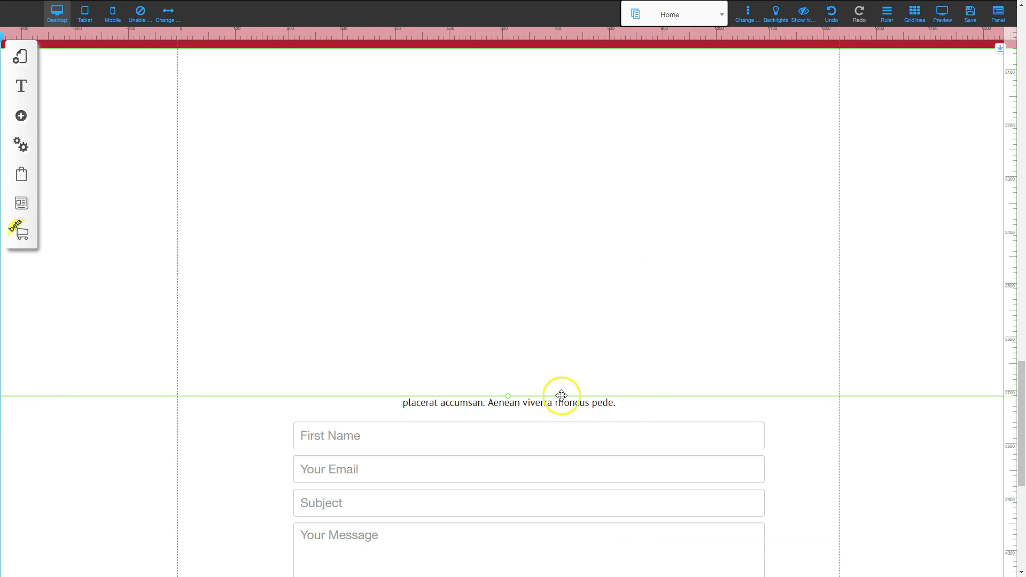
click(718, 326)
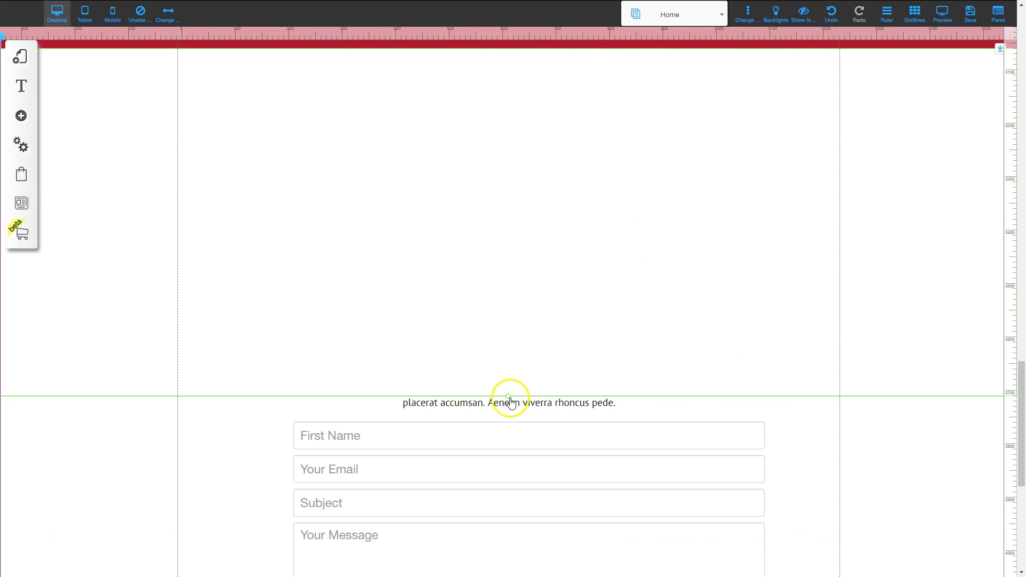
scroll(511, 407, up, 2)
click(518, 499)
drag(535, 491, 519, 255)
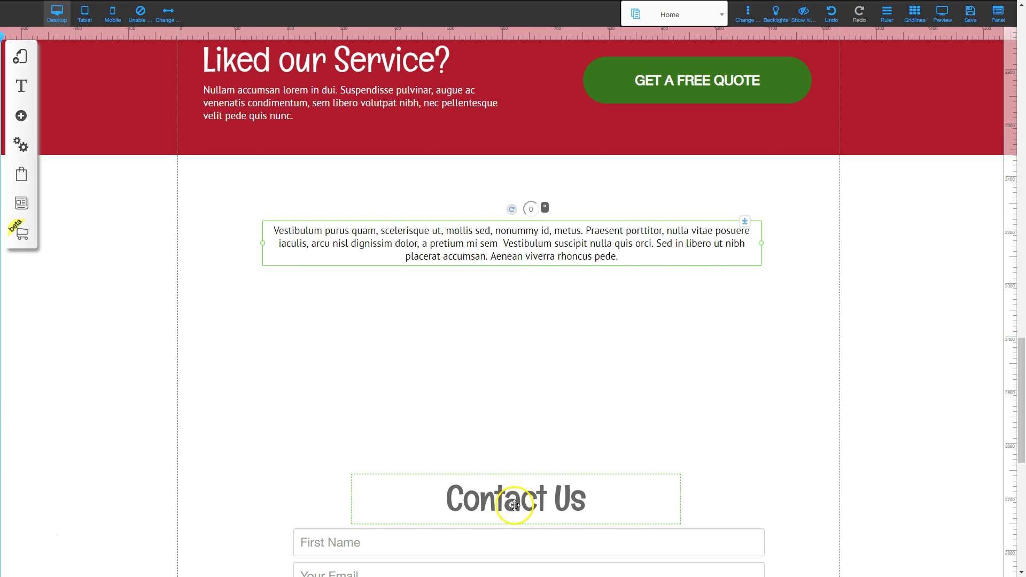
drag(515, 499, 507, 199)
scroll(513, 481, down, 1)
drag(527, 498, 532, 239)
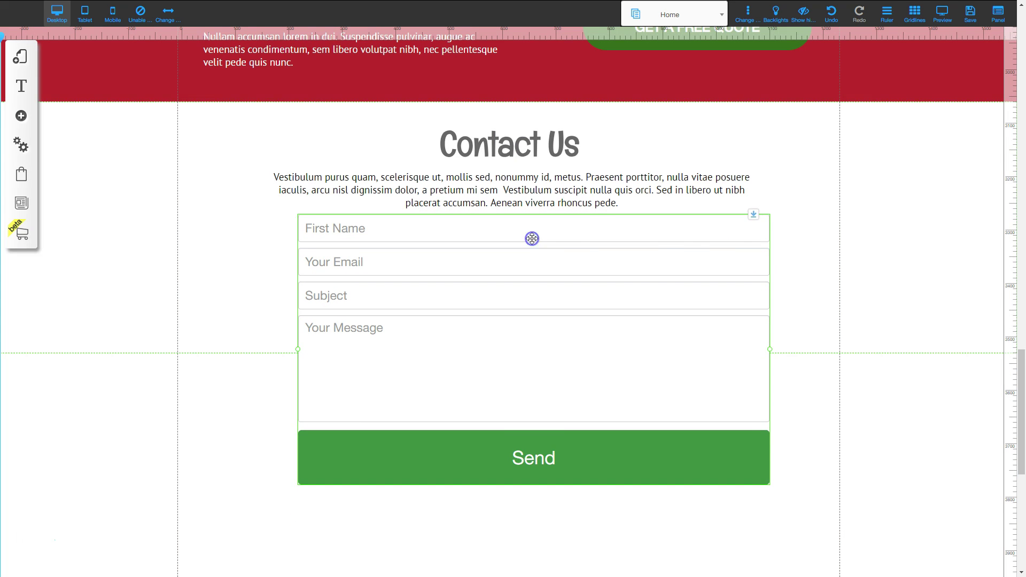
Drag the Contact section's bottom edge down to make room for the form.
click(933, 199)
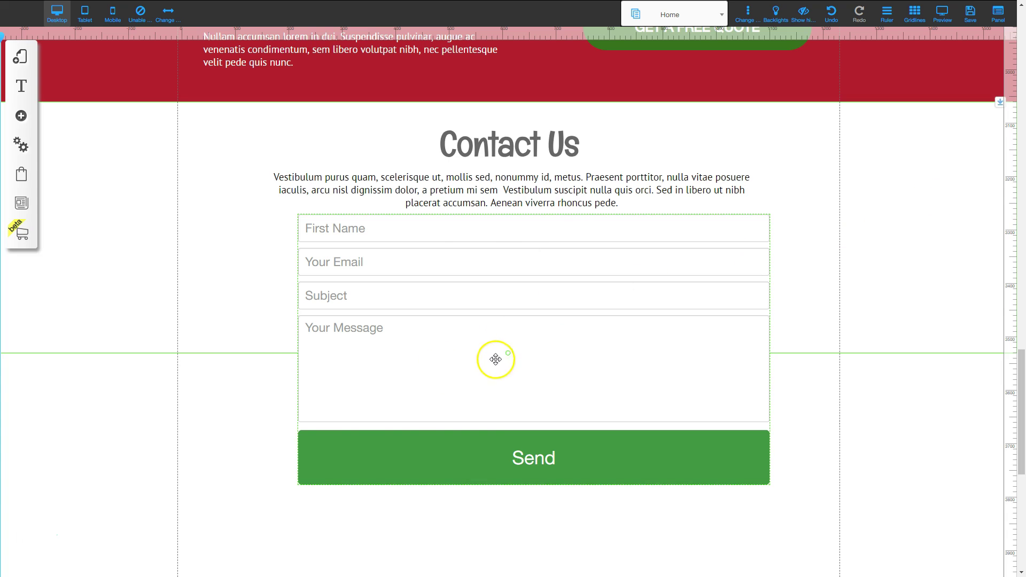
drag(508, 353, 497, 534)
scroll(494, 499, down, 2)
drag(509, 440, 506, 488)
scroll(481, 320, up, 3)
Centre the Contact Us heading, the paragraph and the contact form with Center Element.
click(507, 195)
drag(508, 195, 496, 201)
right_click(498, 202)
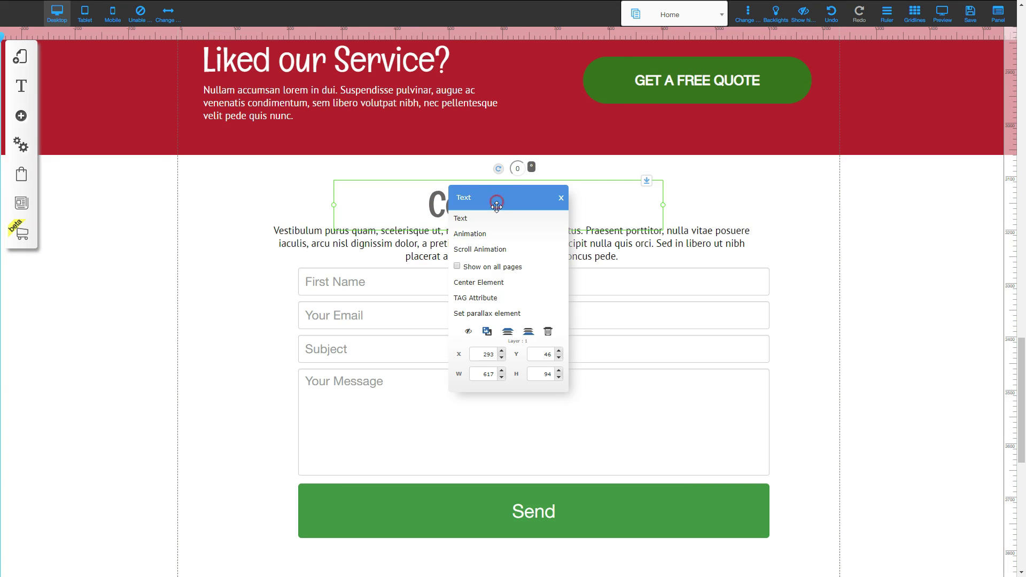
click(495, 283)
drag(520, 242, 524, 250)
right_click(524, 251)
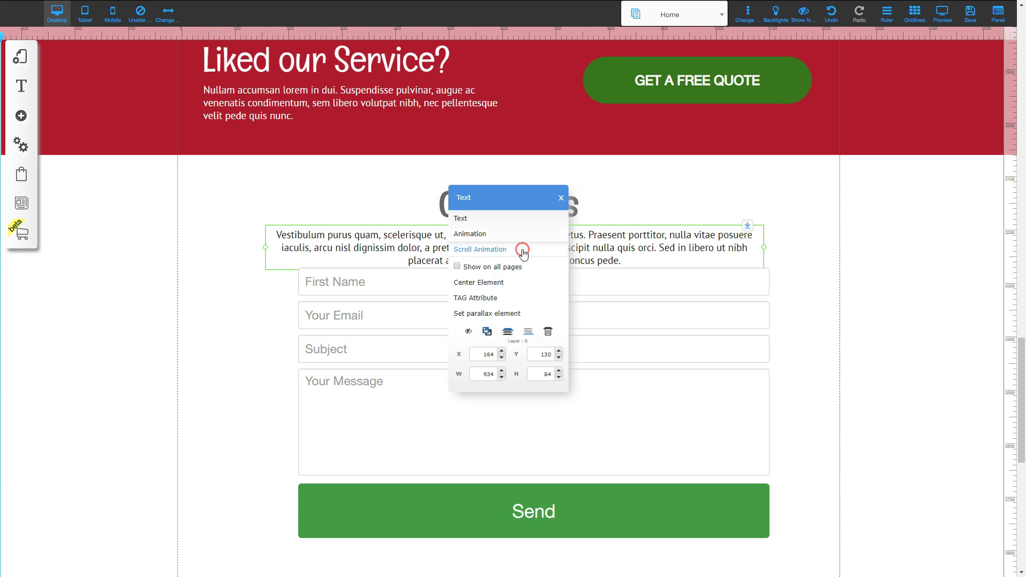
click(482, 282)
mouse_move(500, 321)
mouse_down()
mouse_move(495, 339)
mouse_move(492, 331)
mouse_up()
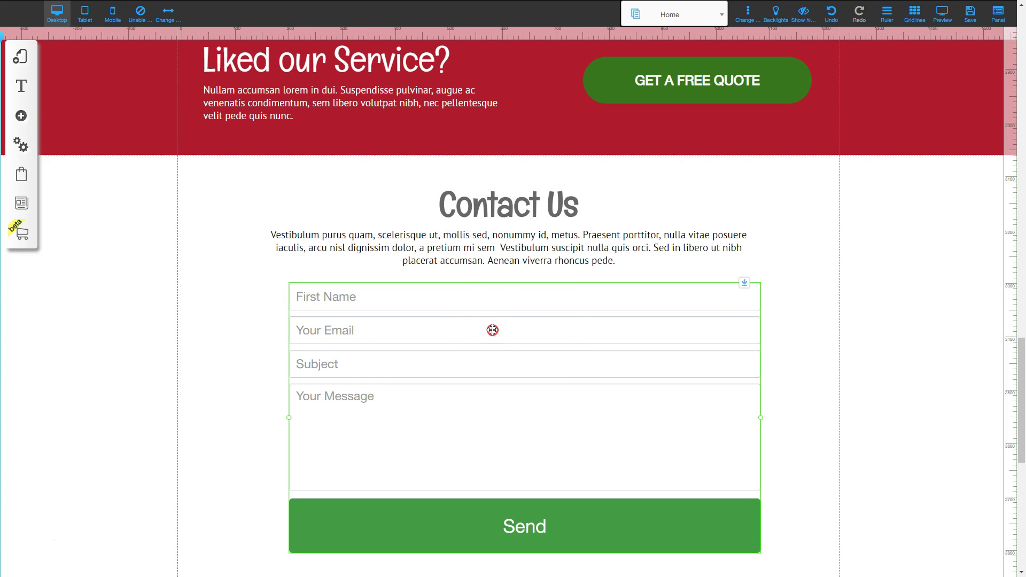
right_click(492, 330)
click(493, 329)
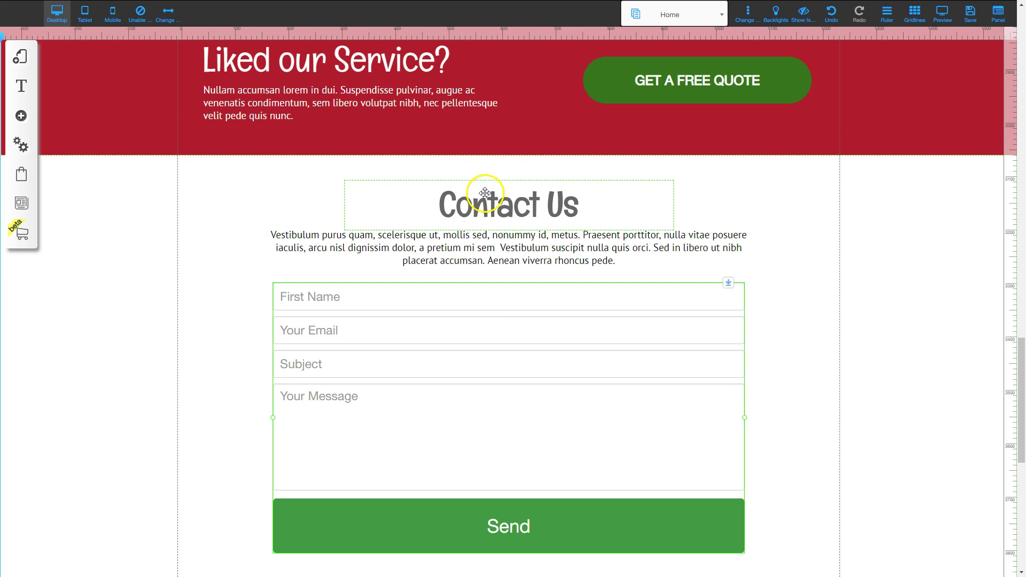
Shorten the Contact section so it ends just below the form.
scroll(516, 376, down, 4)
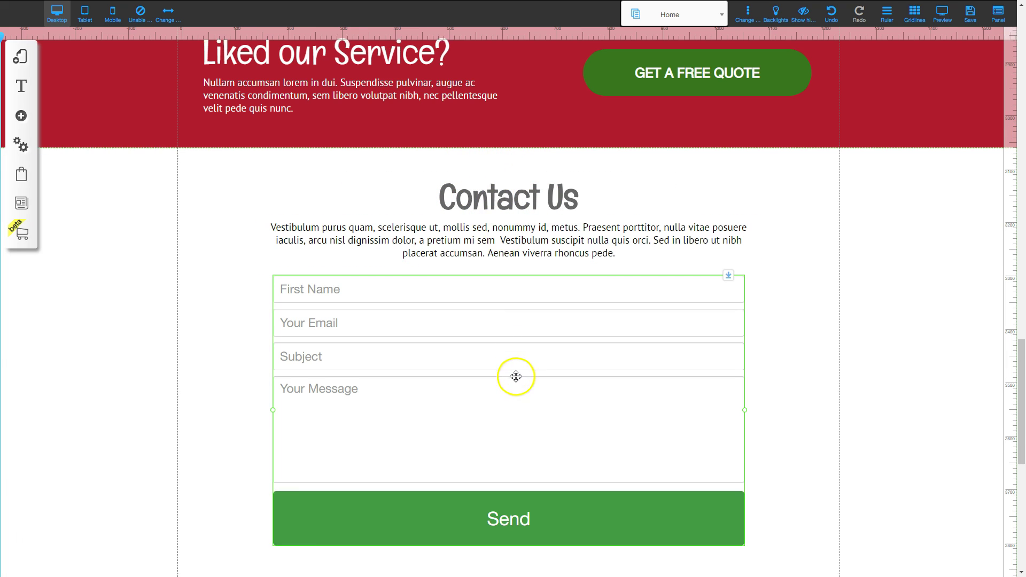
click(672, 383)
click(508, 412)
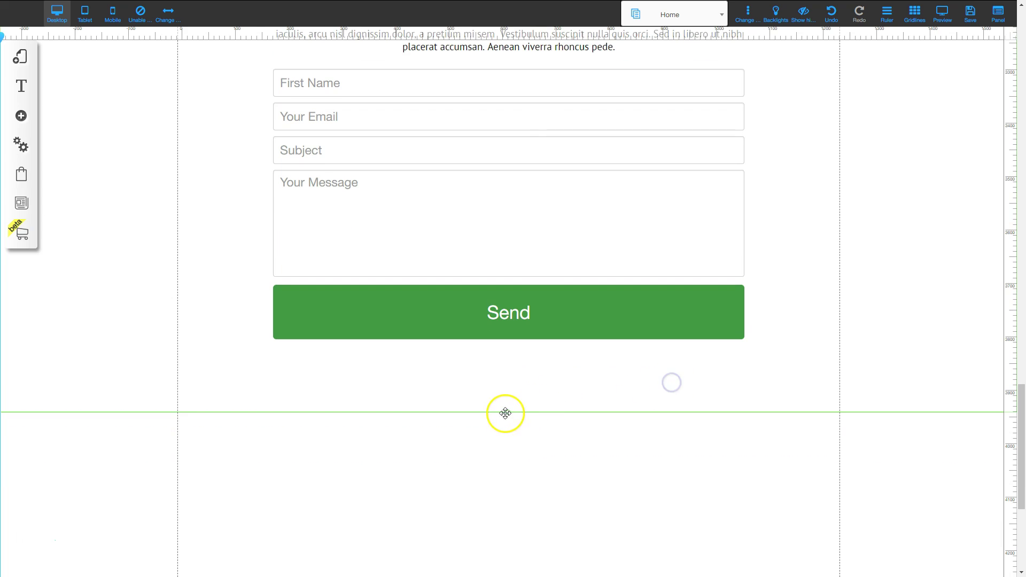
drag(508, 415, 508, 378)
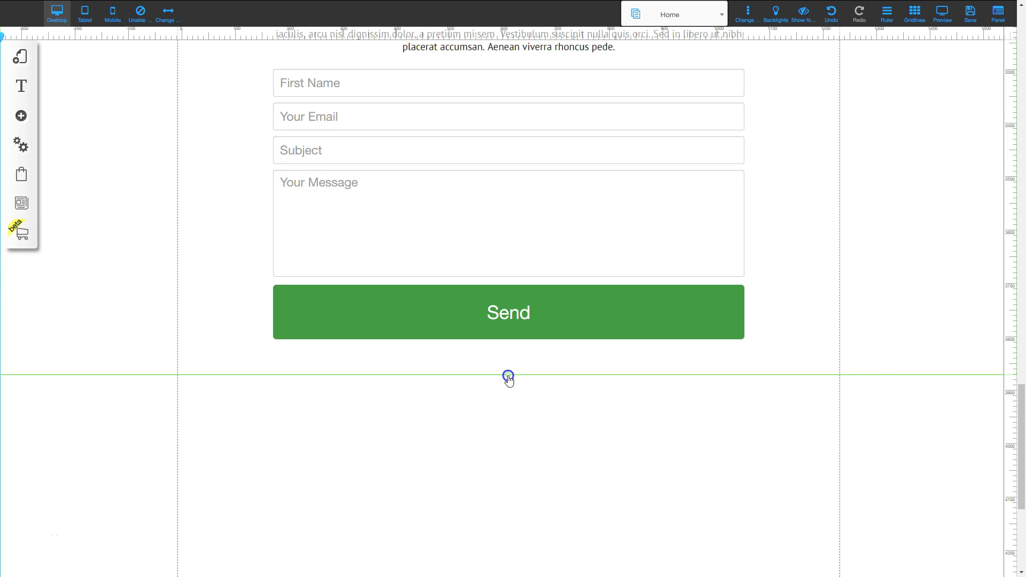
scroll(524, 466, up, 5)
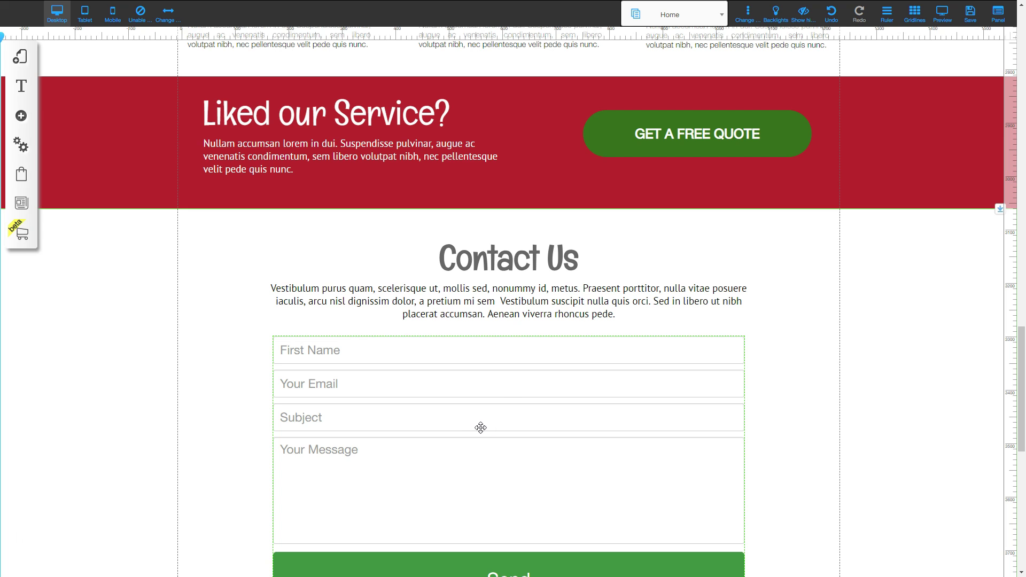
scroll(488, 401, down, 1)
click(488, 401)
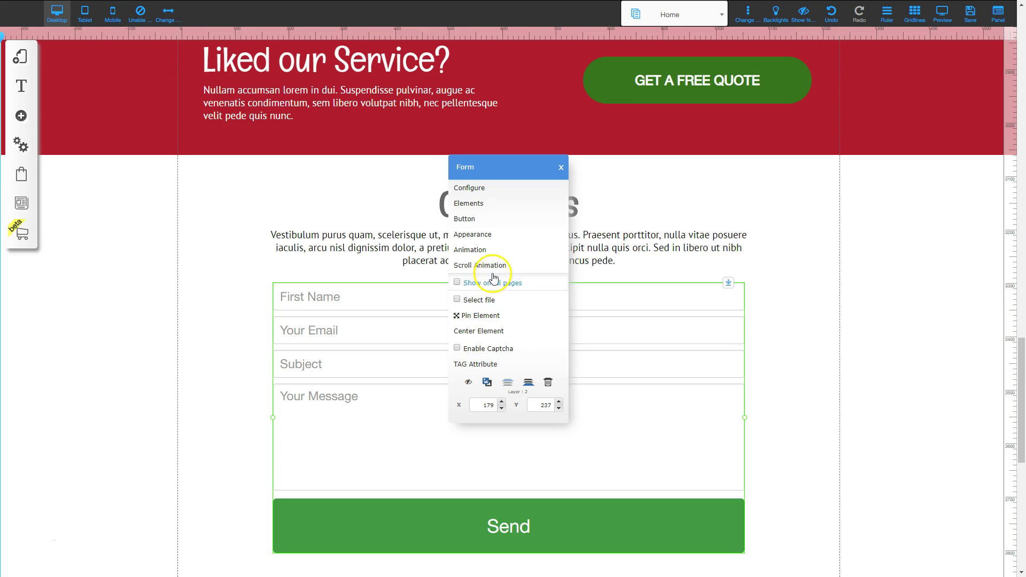
Enter the site owner's email address as the form's My Email recipient.
click(474, 188)
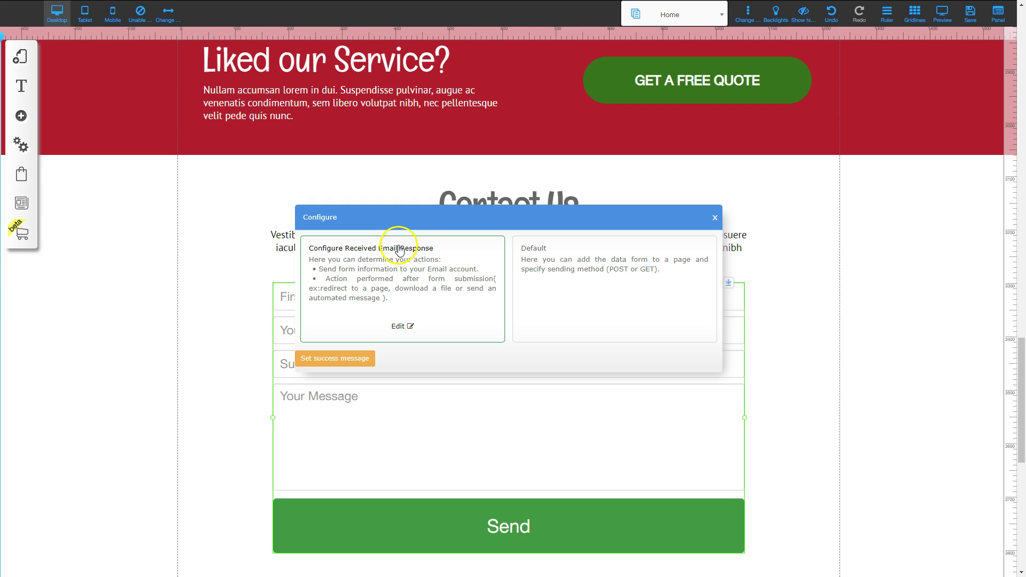
click(399, 326)
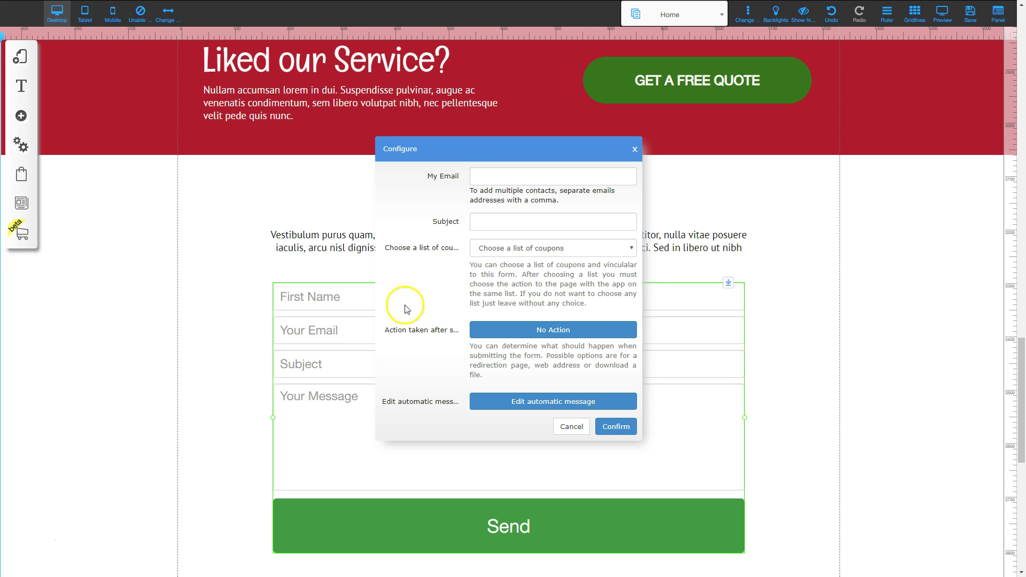
click(486, 177)
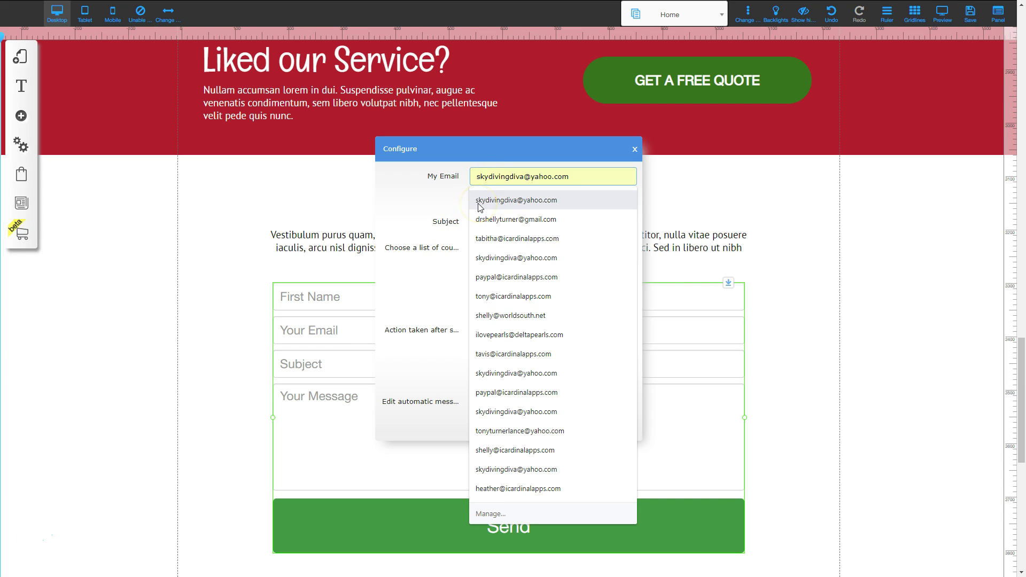
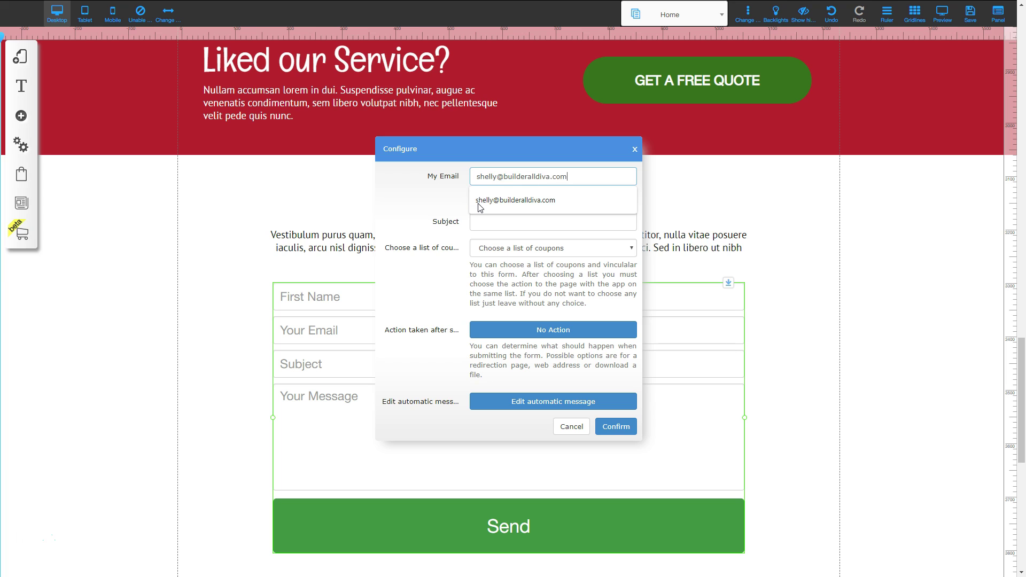
click(414, 204)
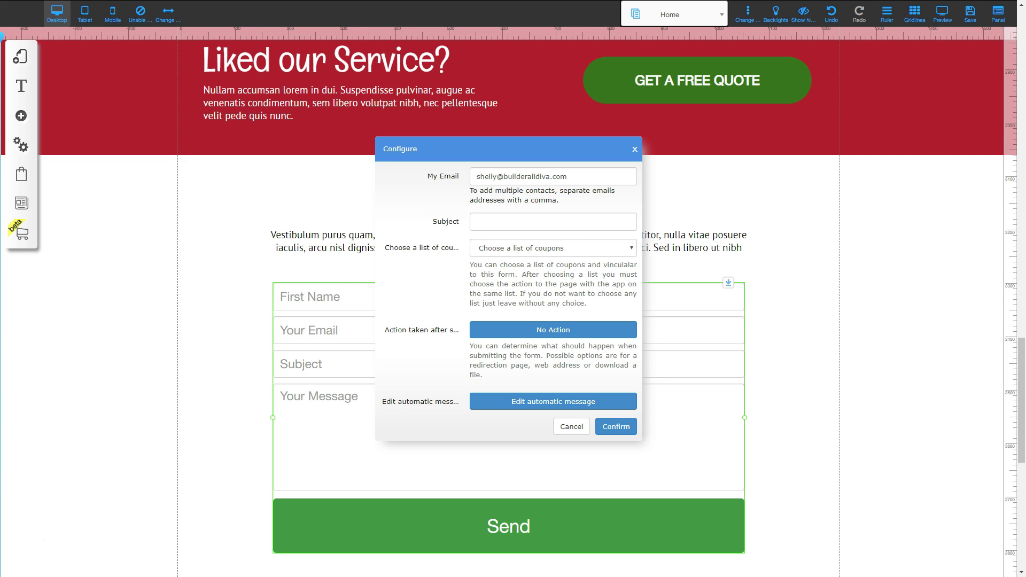
Set the email subject to 'Fruit Stand Contact Form', keep No Action after submit, and confirm.
click(501, 221)
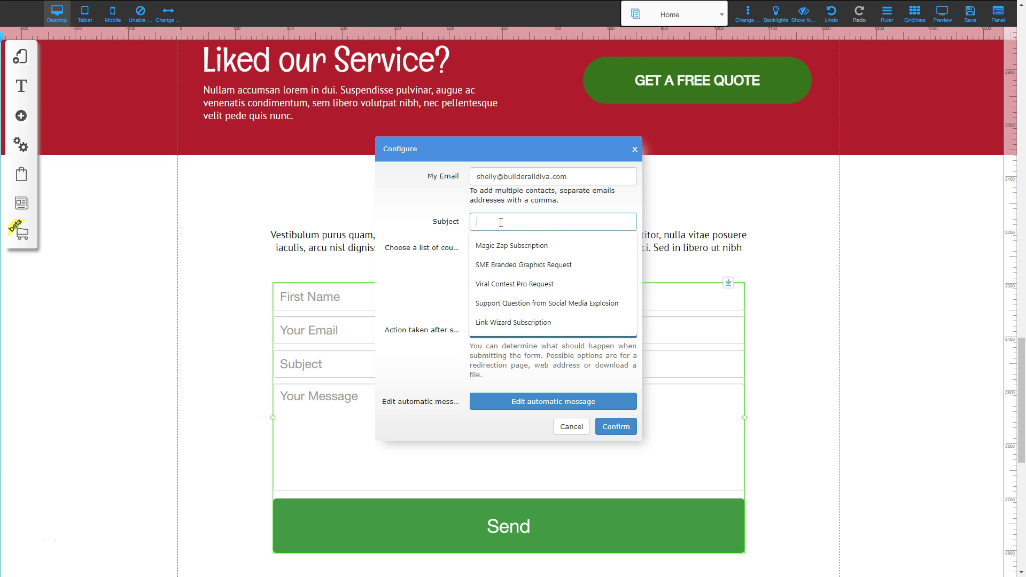
text(Frui)
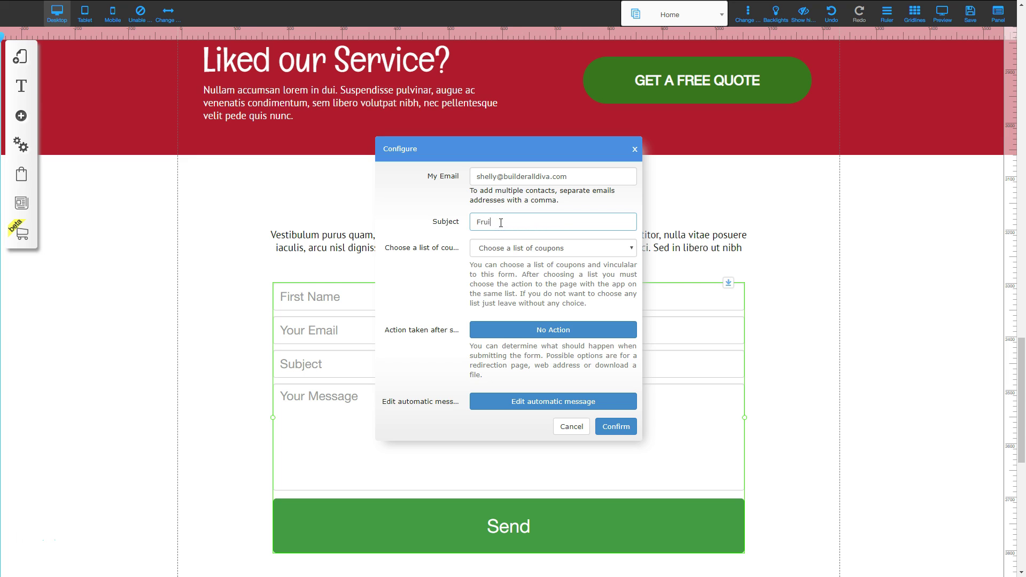
text(t Stand Contact Form)
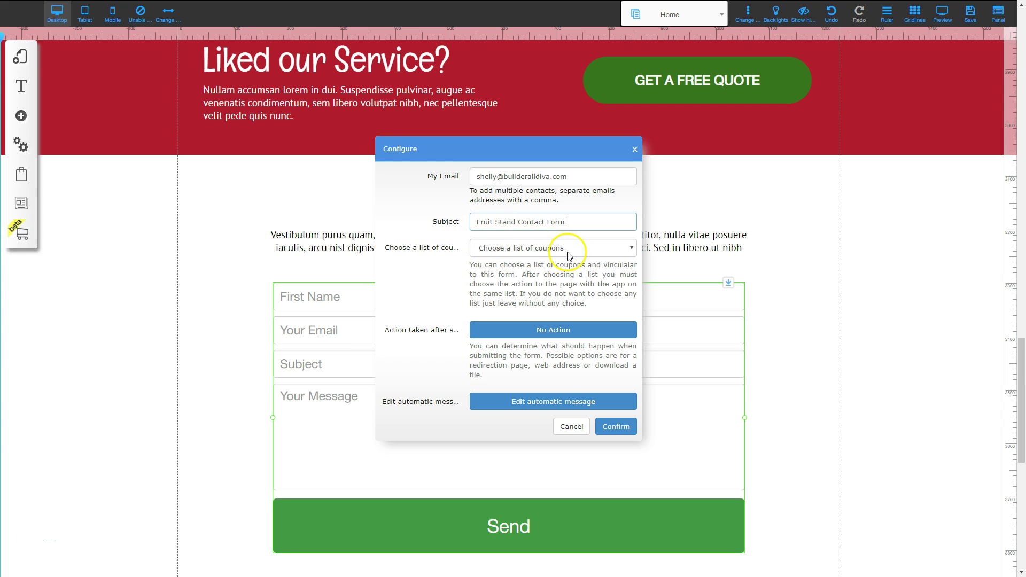
scroll(538, 289, down, 1)
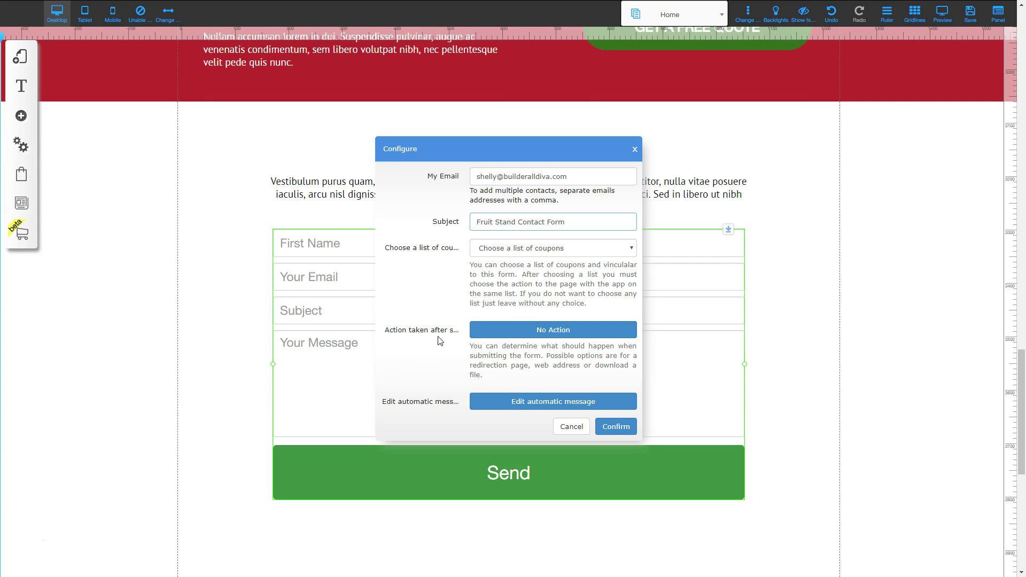
click(554, 331)
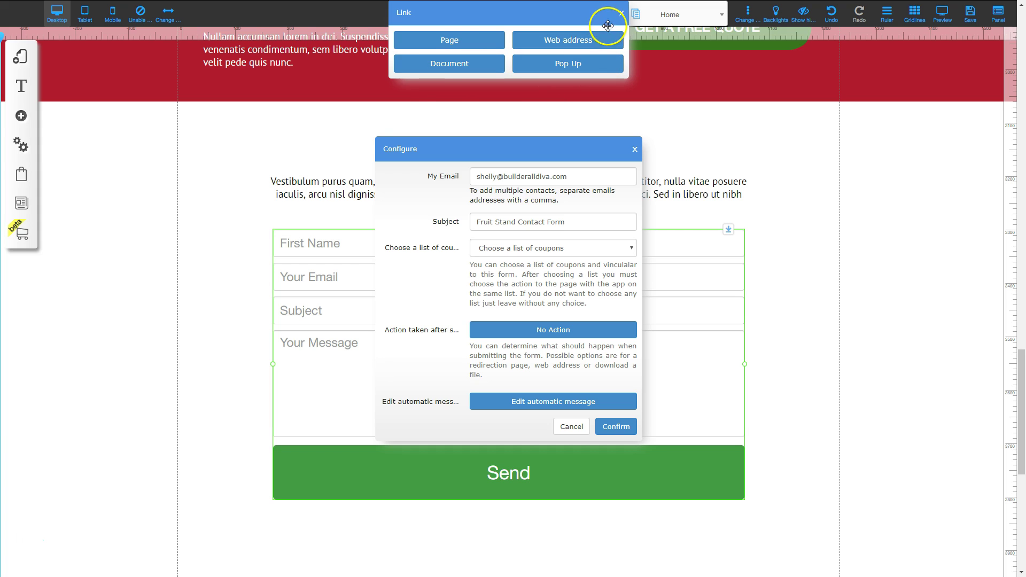
click(621, 13)
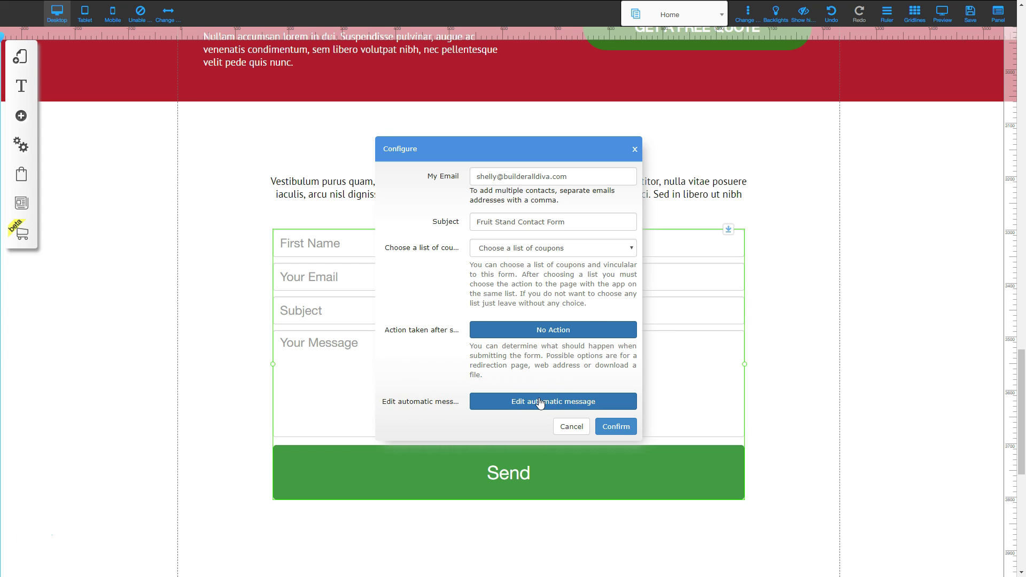
click(617, 428)
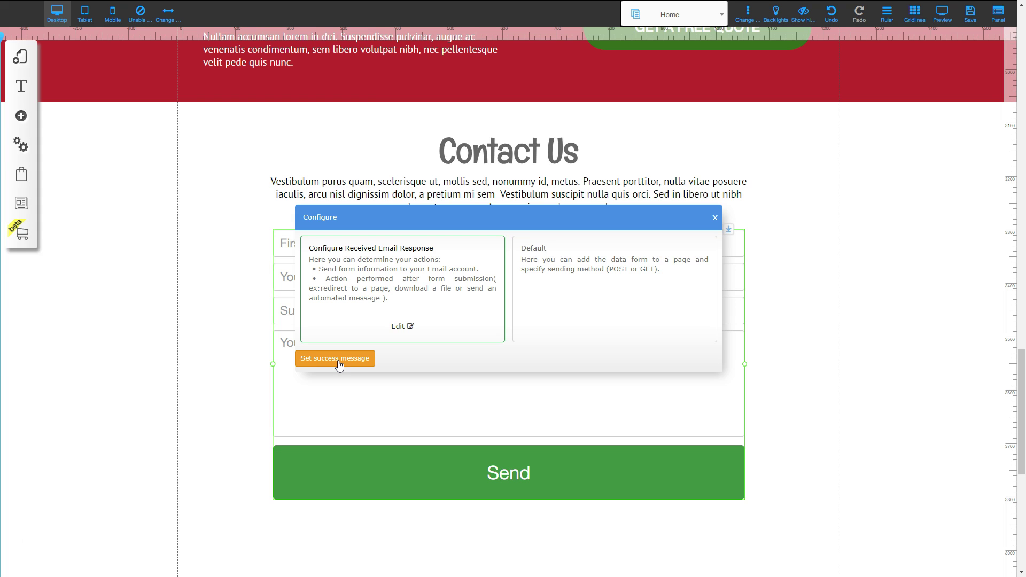
Paste 'Thank you for contacting us. We will respond within 24 hours.' as the success message, confirm it and close Configure.
click(335, 359)
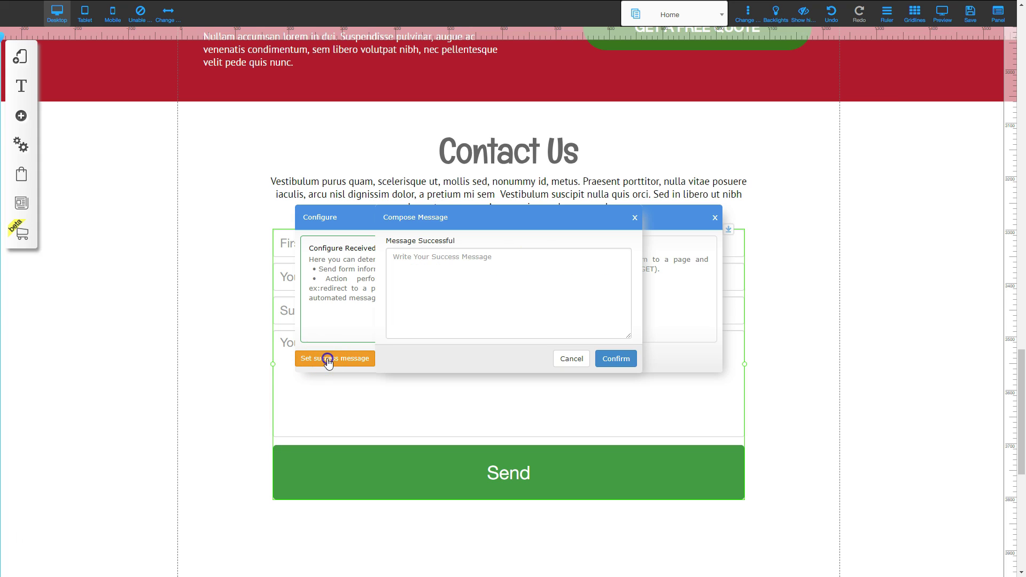
click(434, 304)
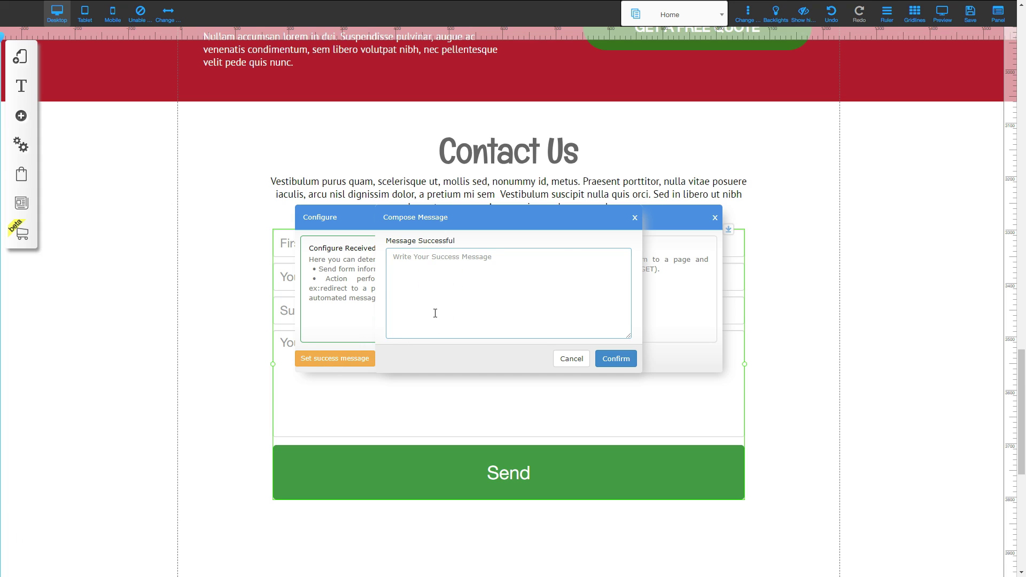
text(Thank you for contacting us.  We will respond within 24 hours.)
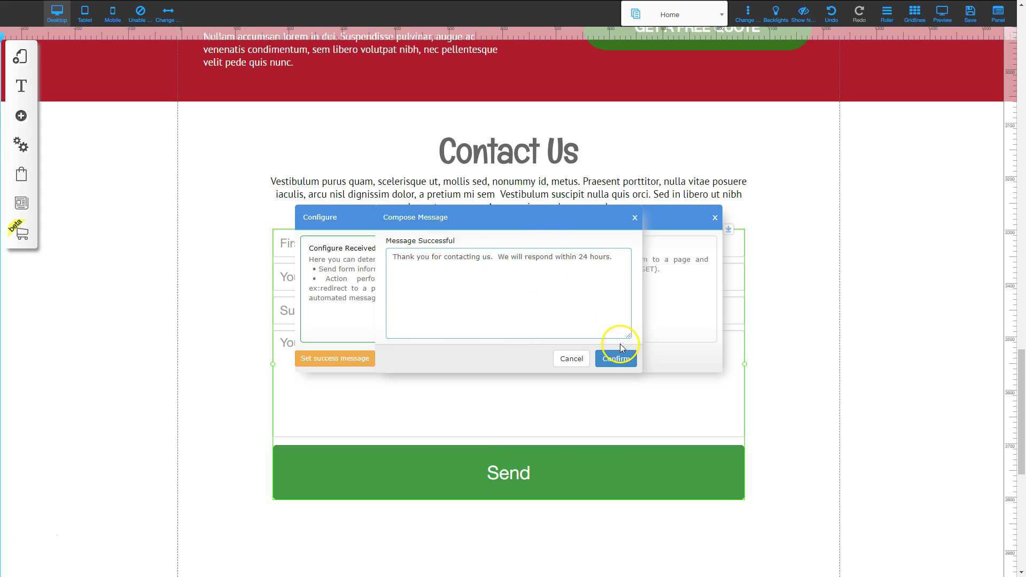
click(620, 366)
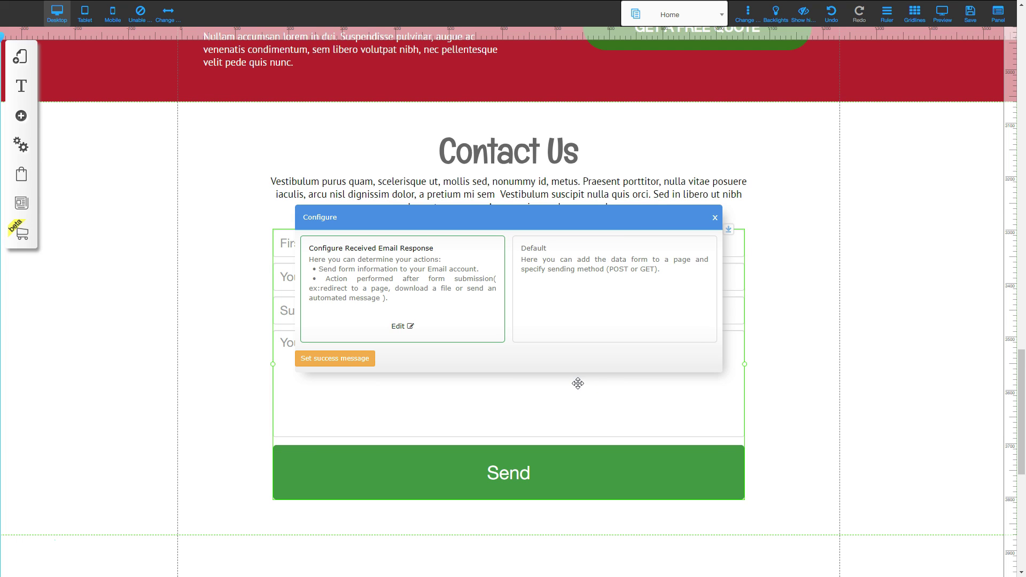
click(588, 388)
click(711, 222)
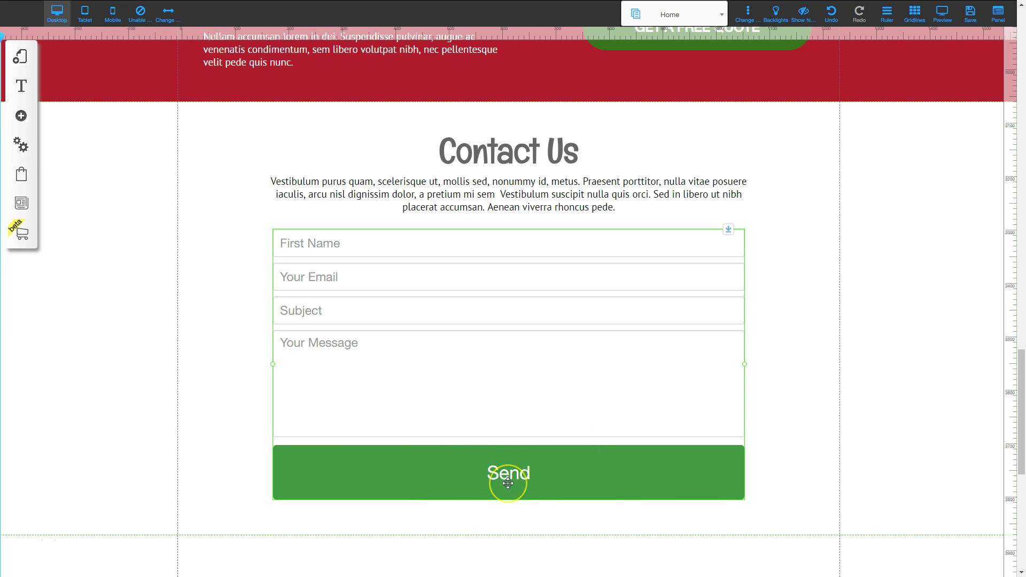
Change the form button's text to SUBMIT.
click(492, 474)
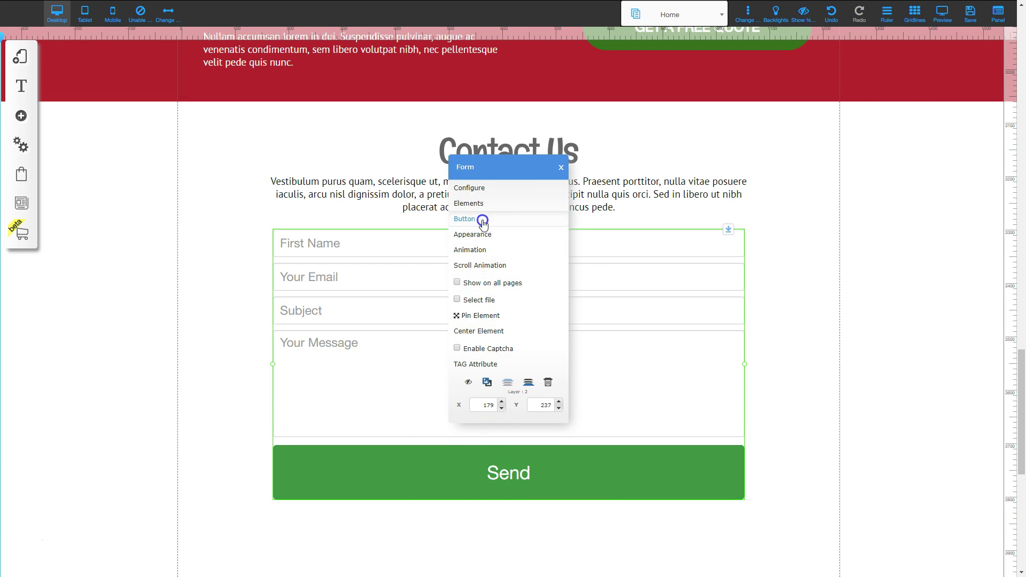
click(480, 219)
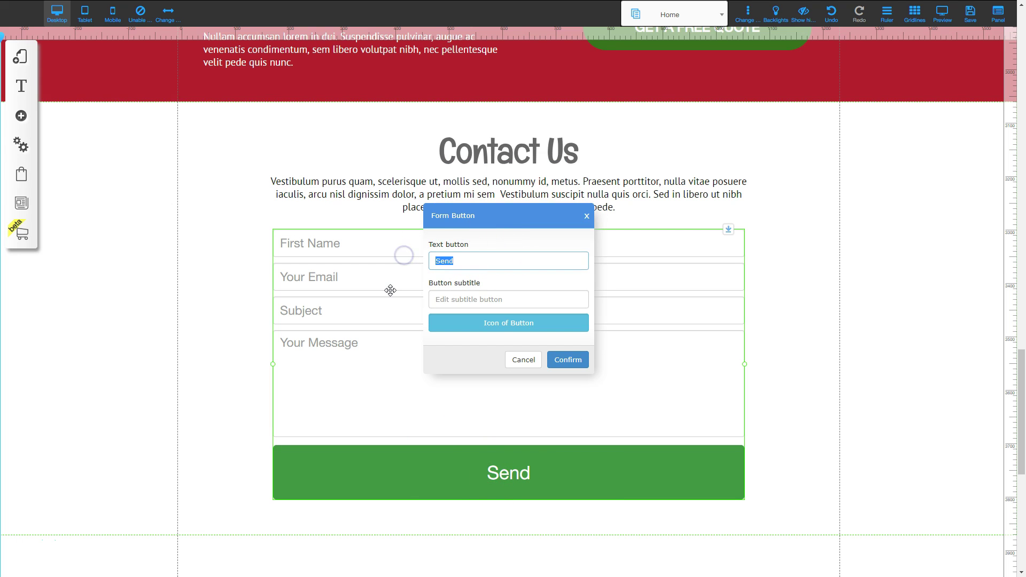
text(SUMI)
key(BackSpace)
text(BMIT)
click(565, 358)
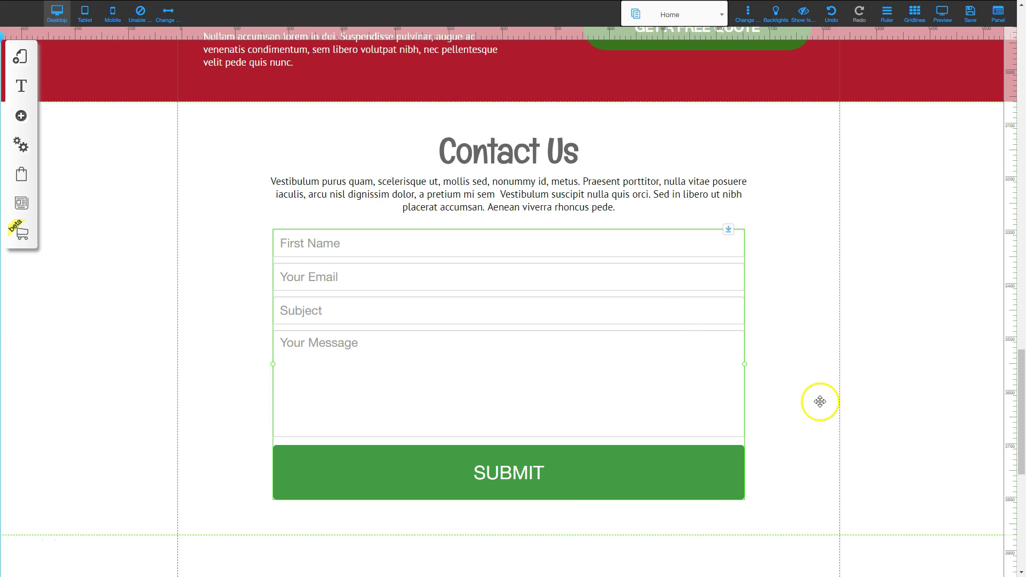
Save the changes to the Home page.
scroll(829, 412, down, 2)
click(923, 347)
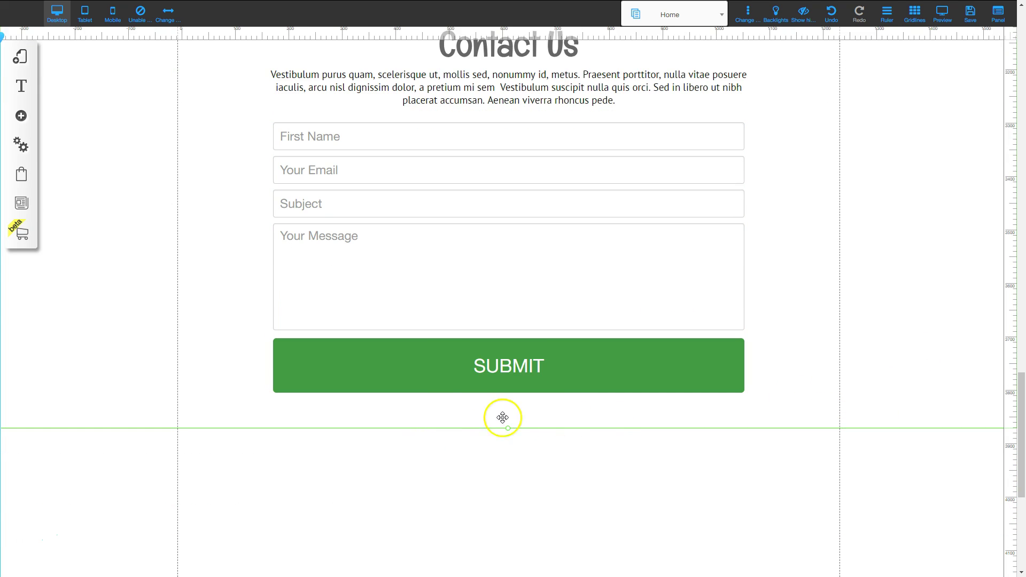
scroll(627, 354, up, 3)
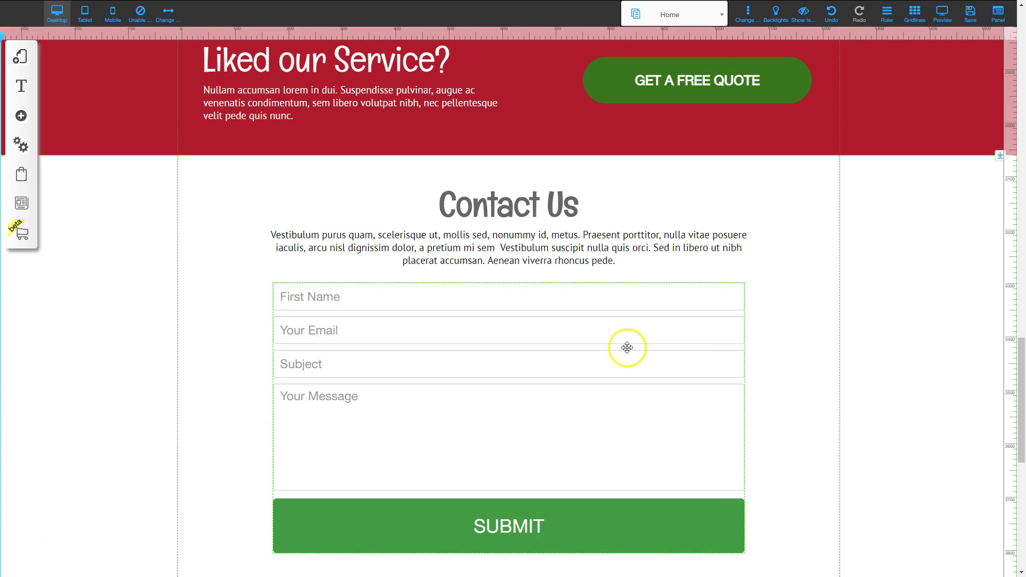
scroll(910, 326, down, 9)
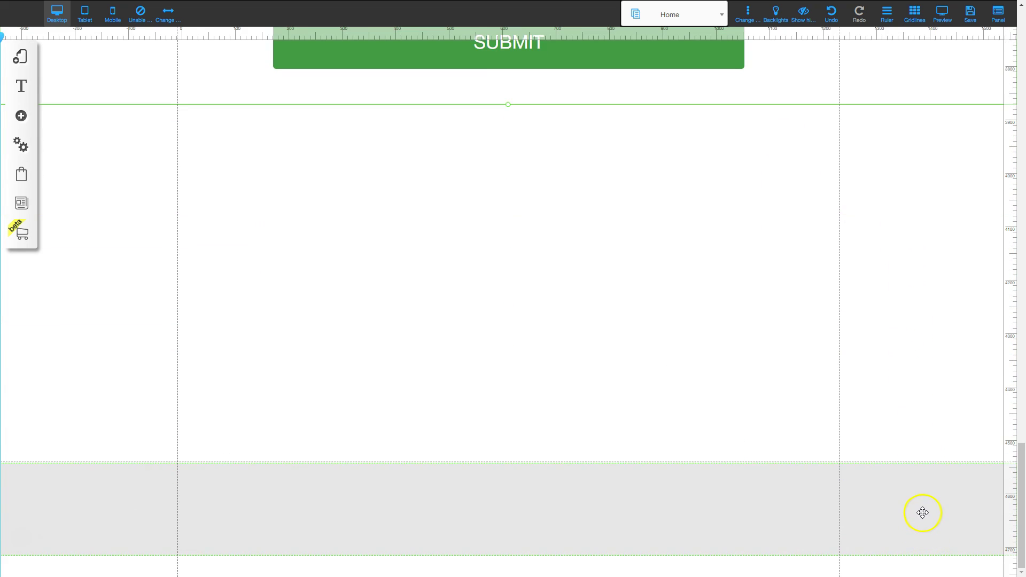
scroll(809, 474, up, 2)
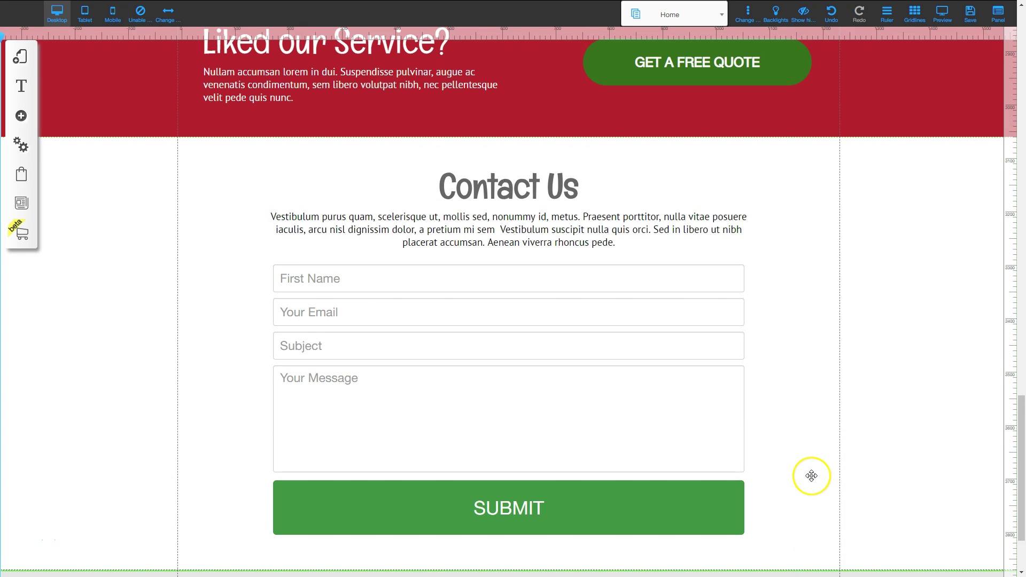
scroll(626, 214, up, 3)
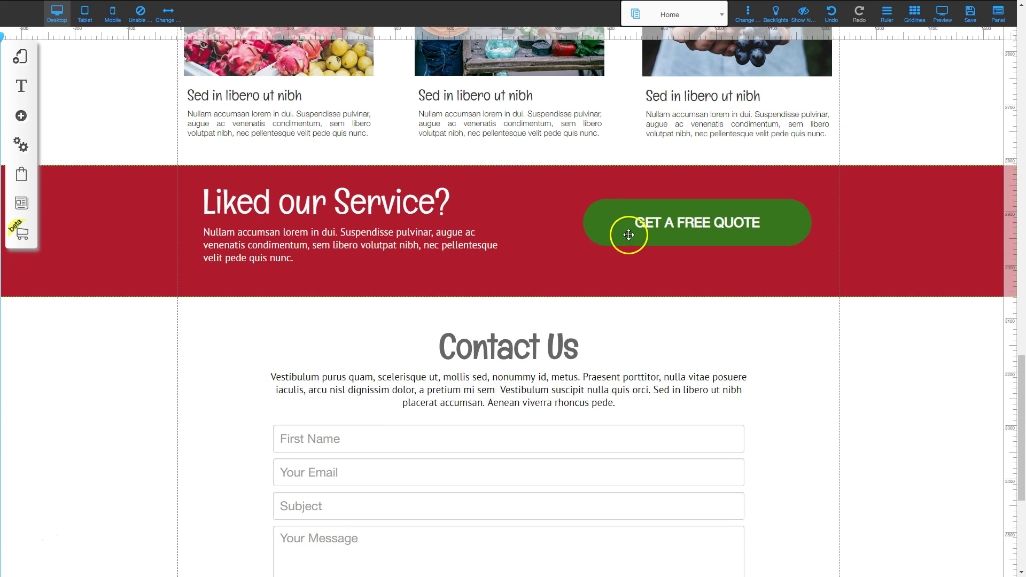
click(970, 12)
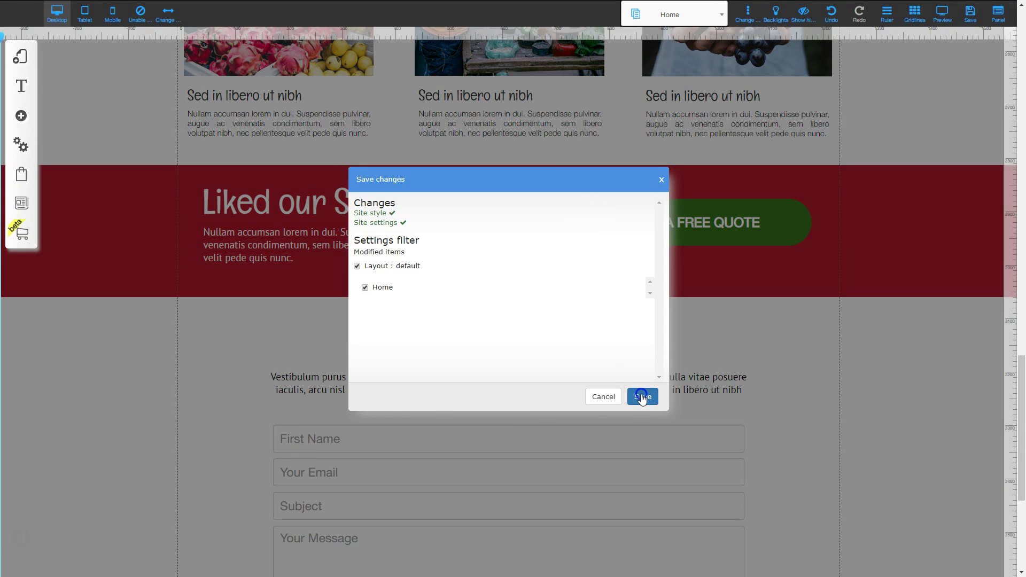
click(642, 396)
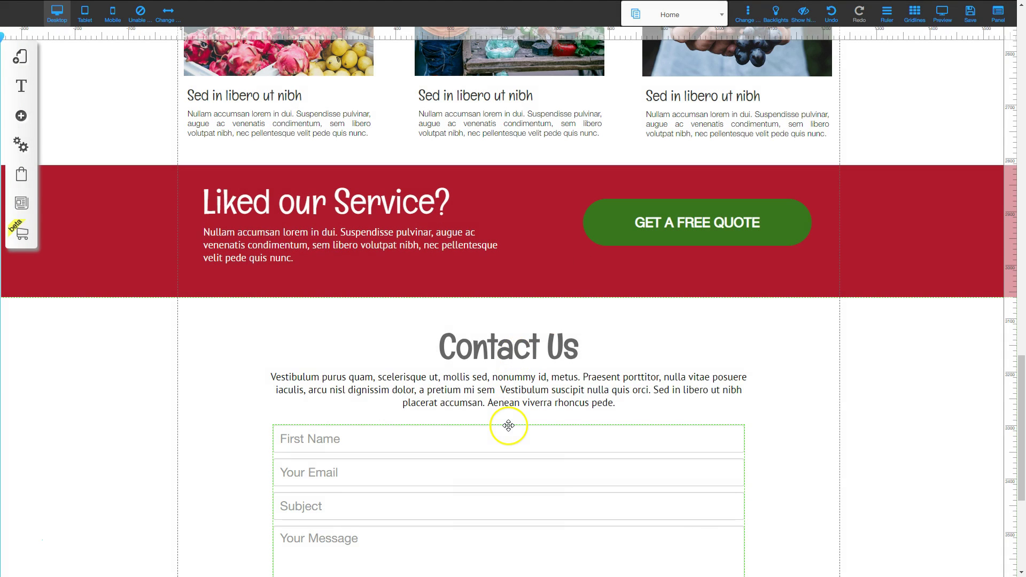